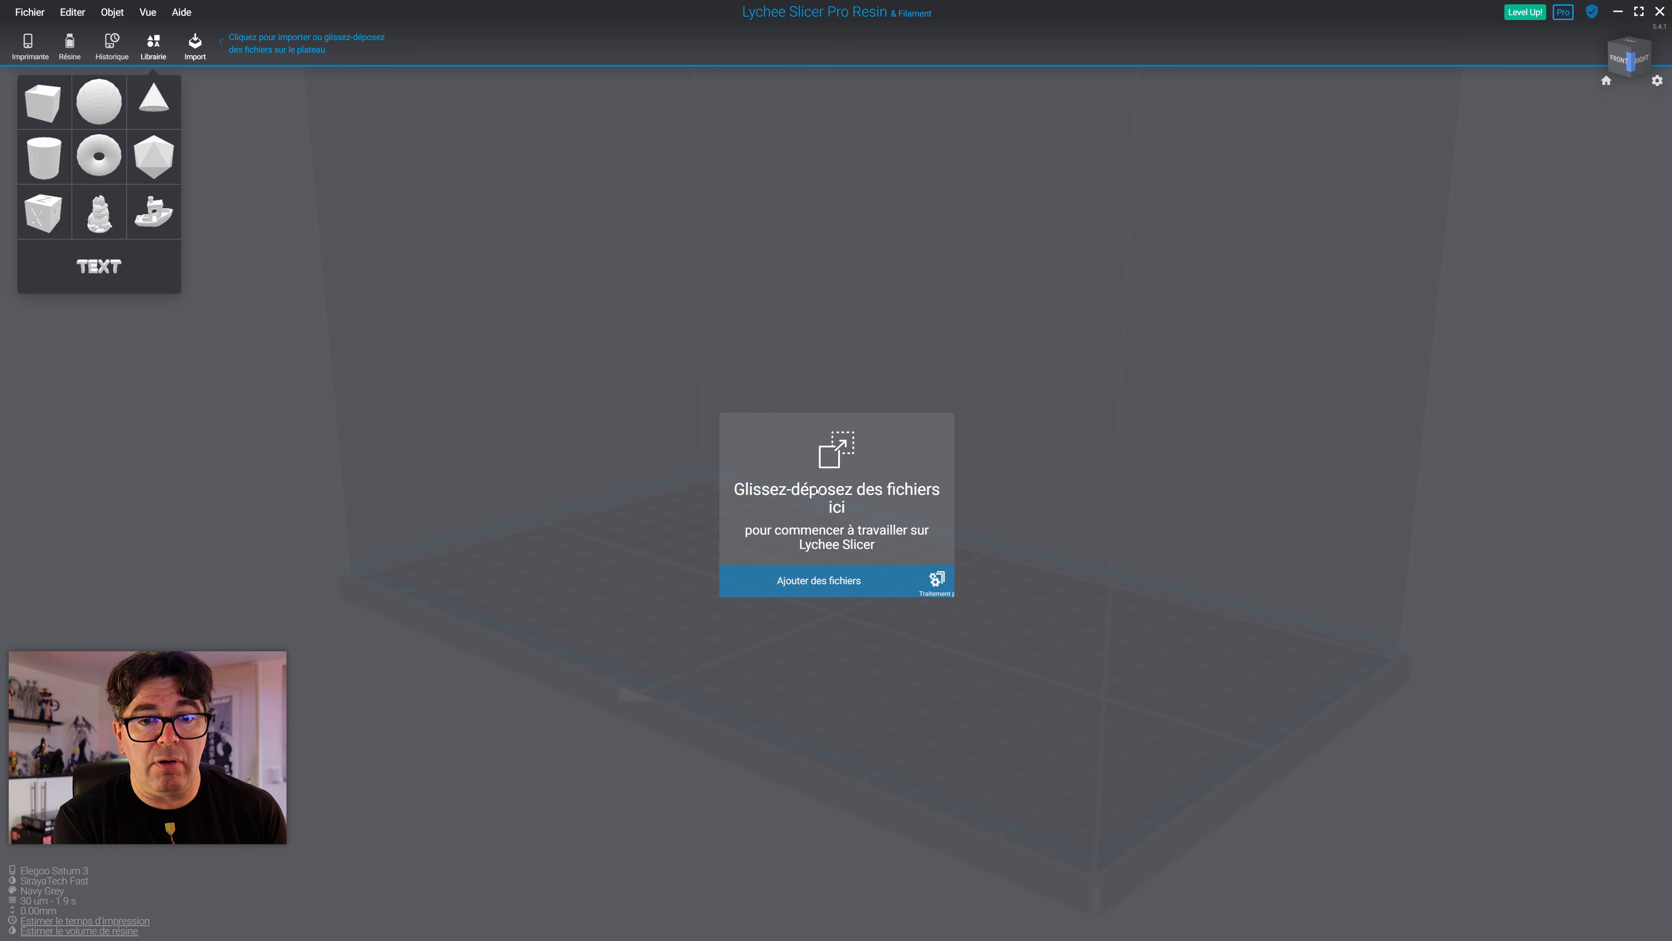
Add the Elegoo Neptune 4 Pro from the available filament 3D printers and close the printer settings
mouse_move(860, 10)
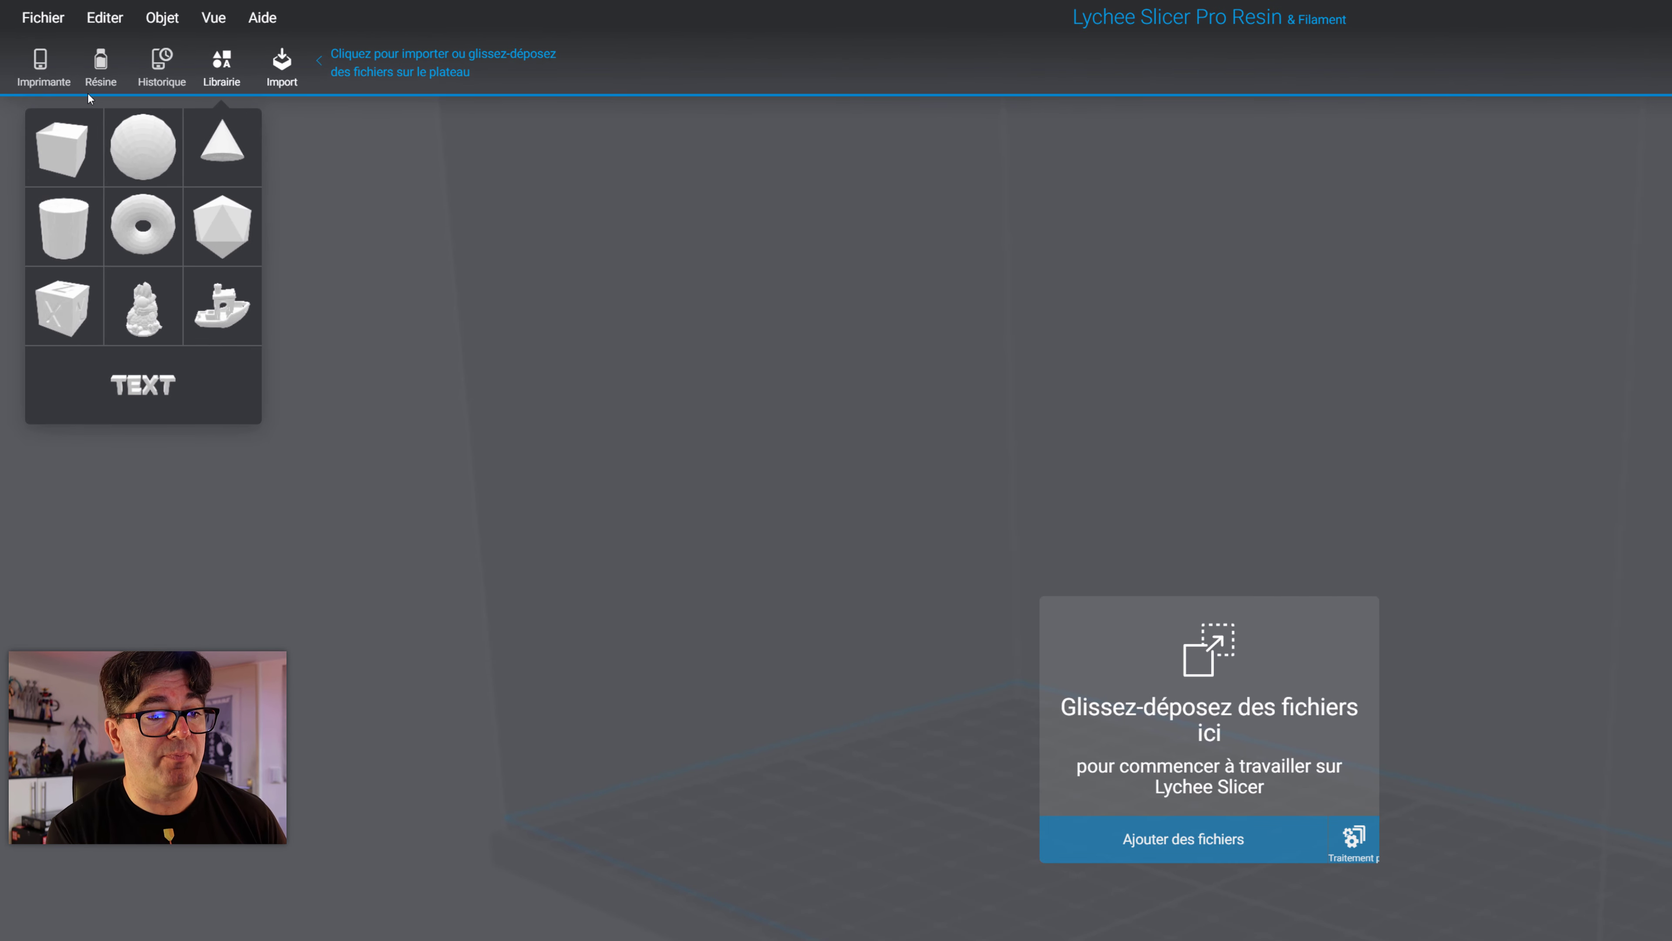
click(46, 77)
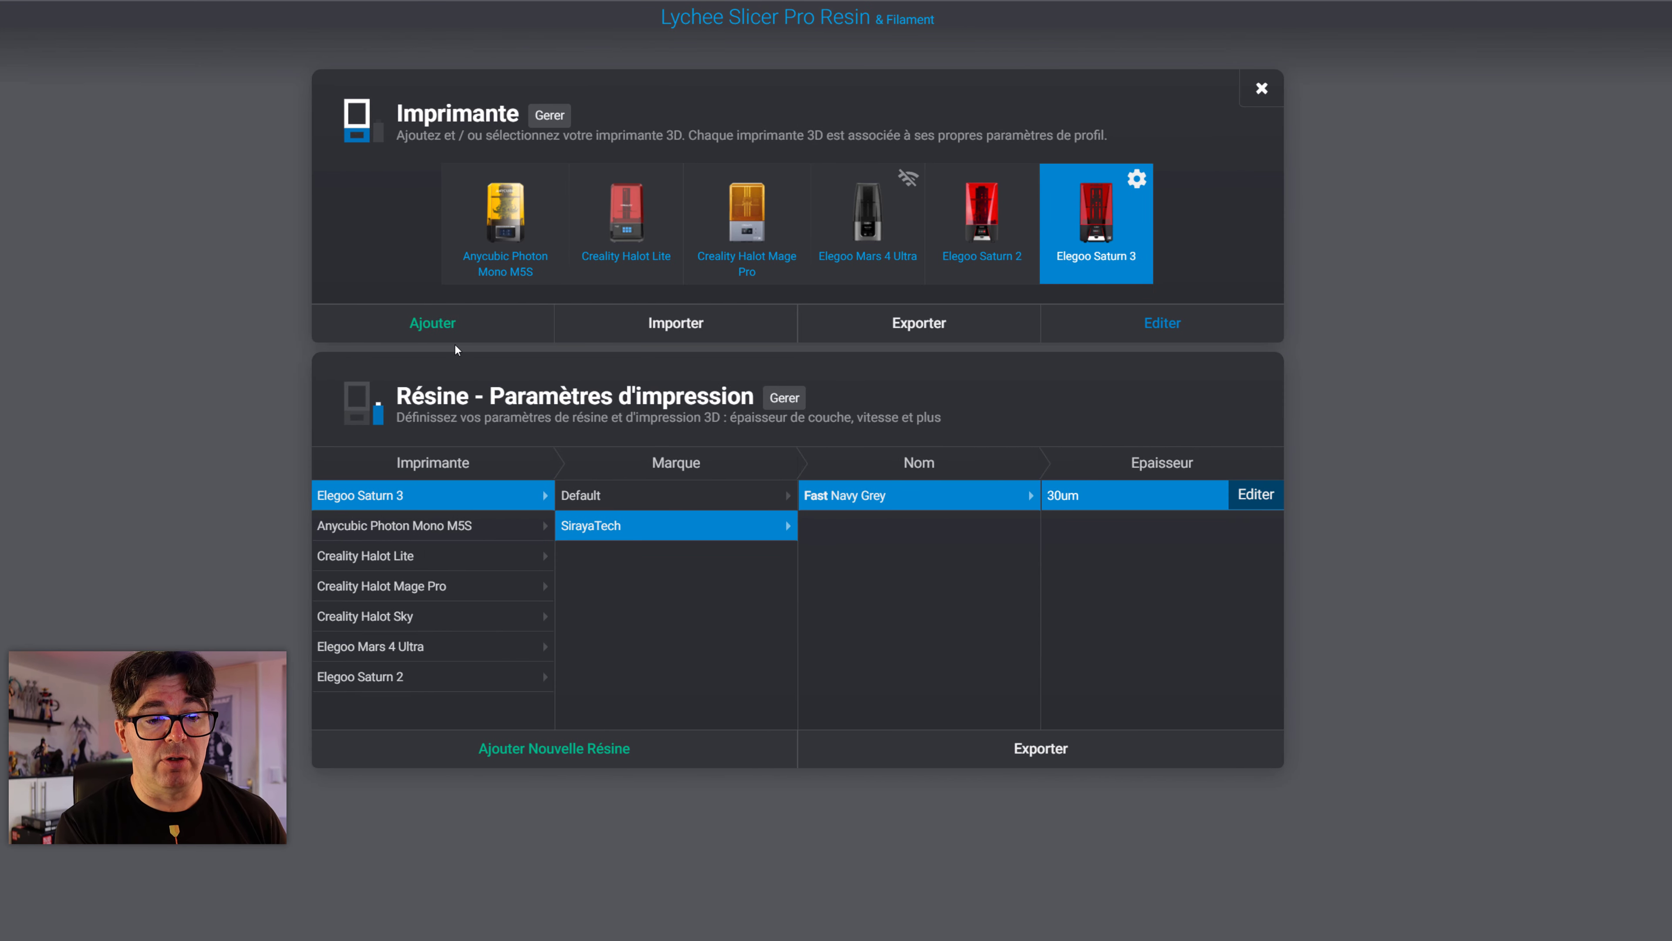
click(472, 330)
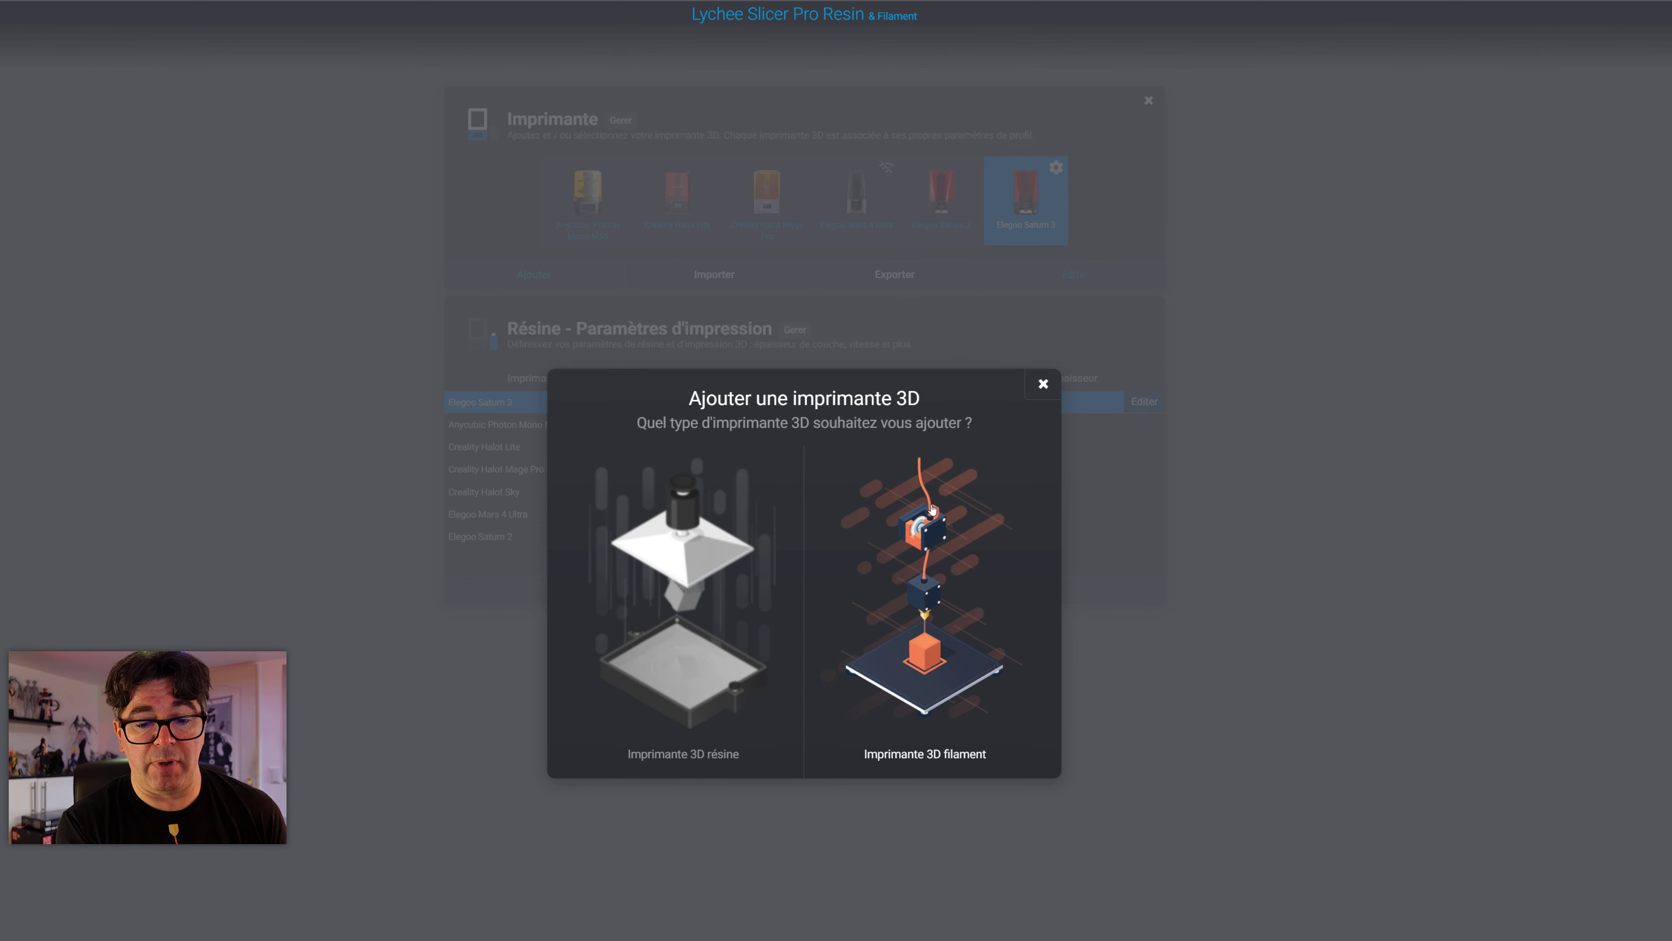
click(929, 506)
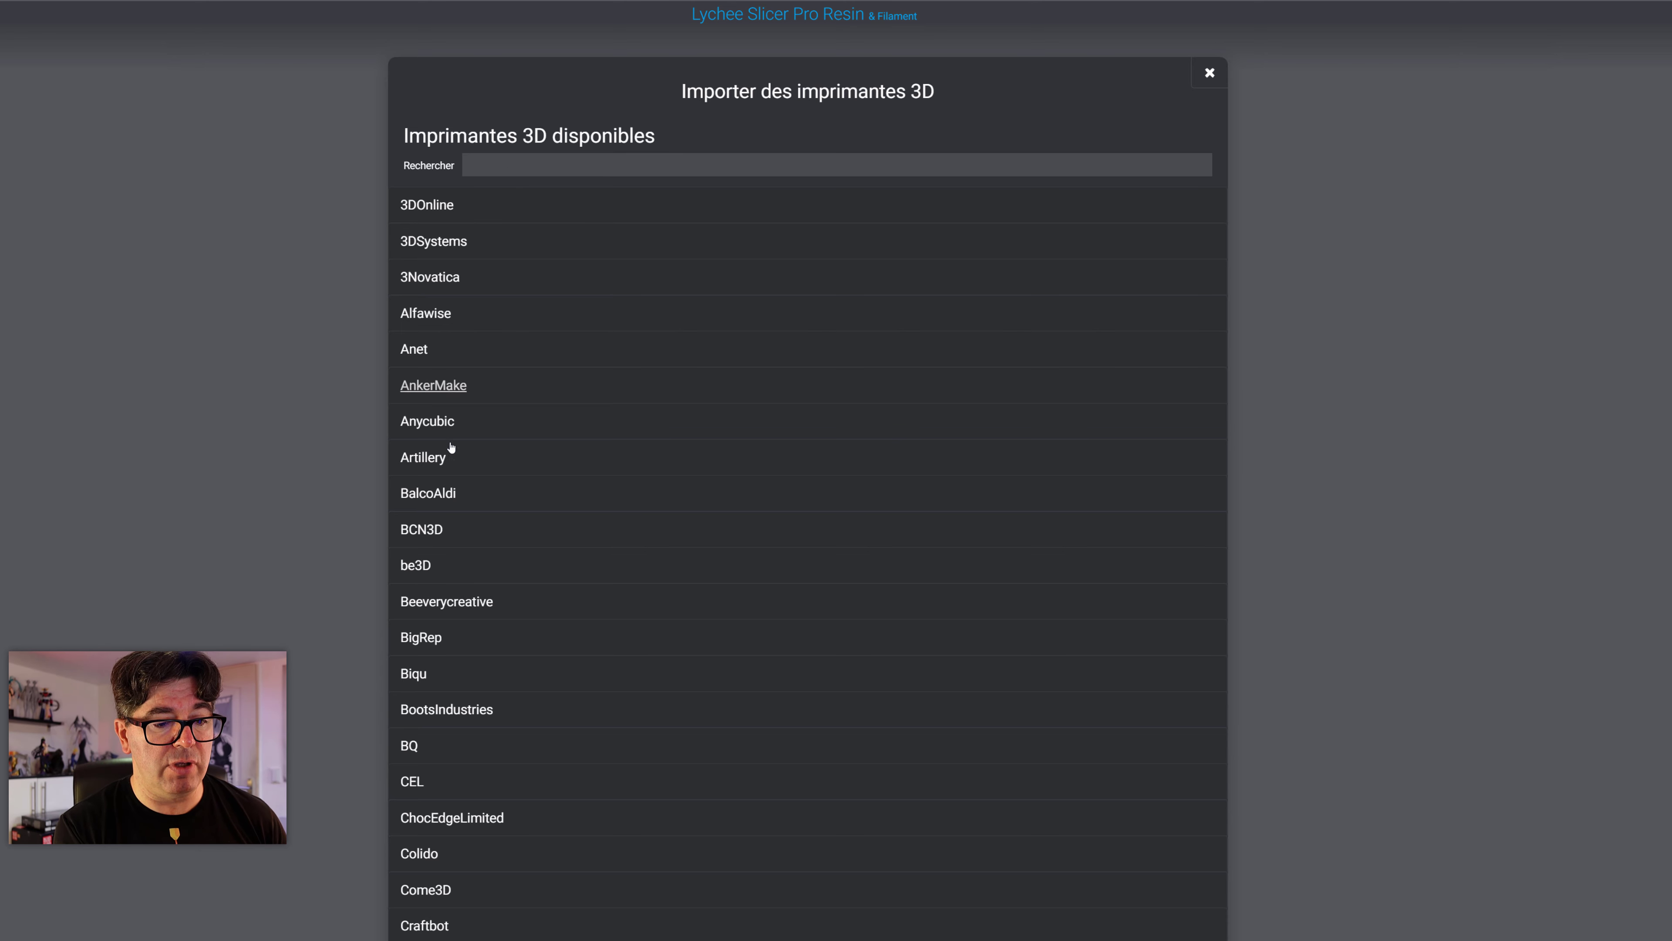
scroll(518, 593, down, 5)
scroll(485, 863, down, 5)
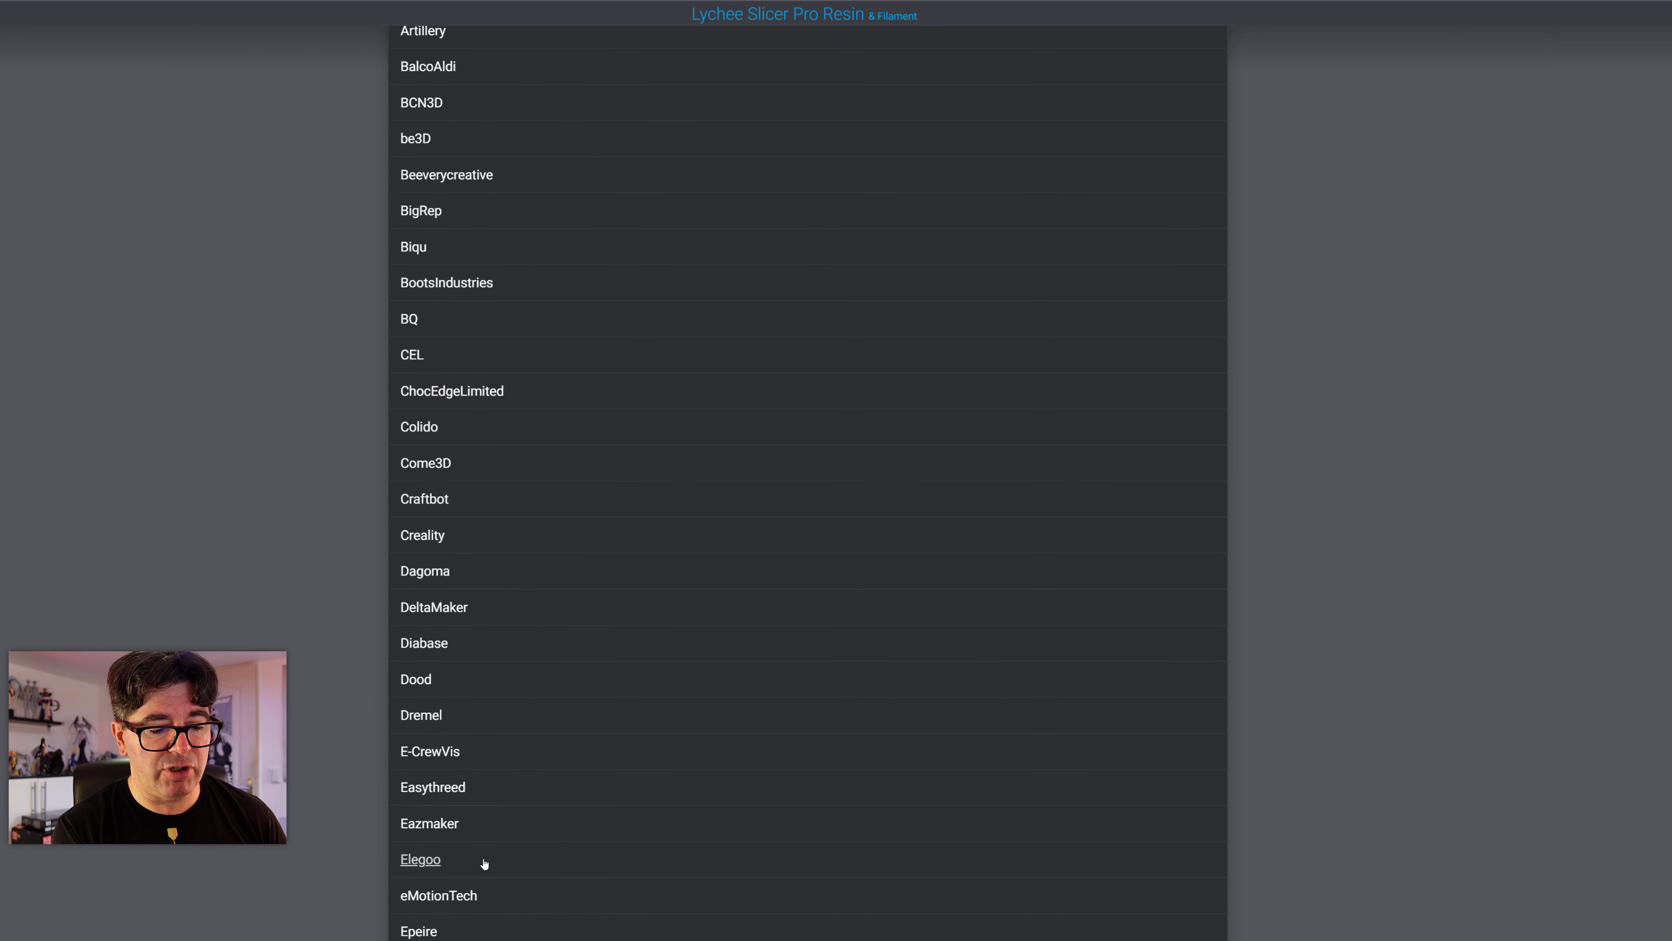
scroll(451, 869, down, 1)
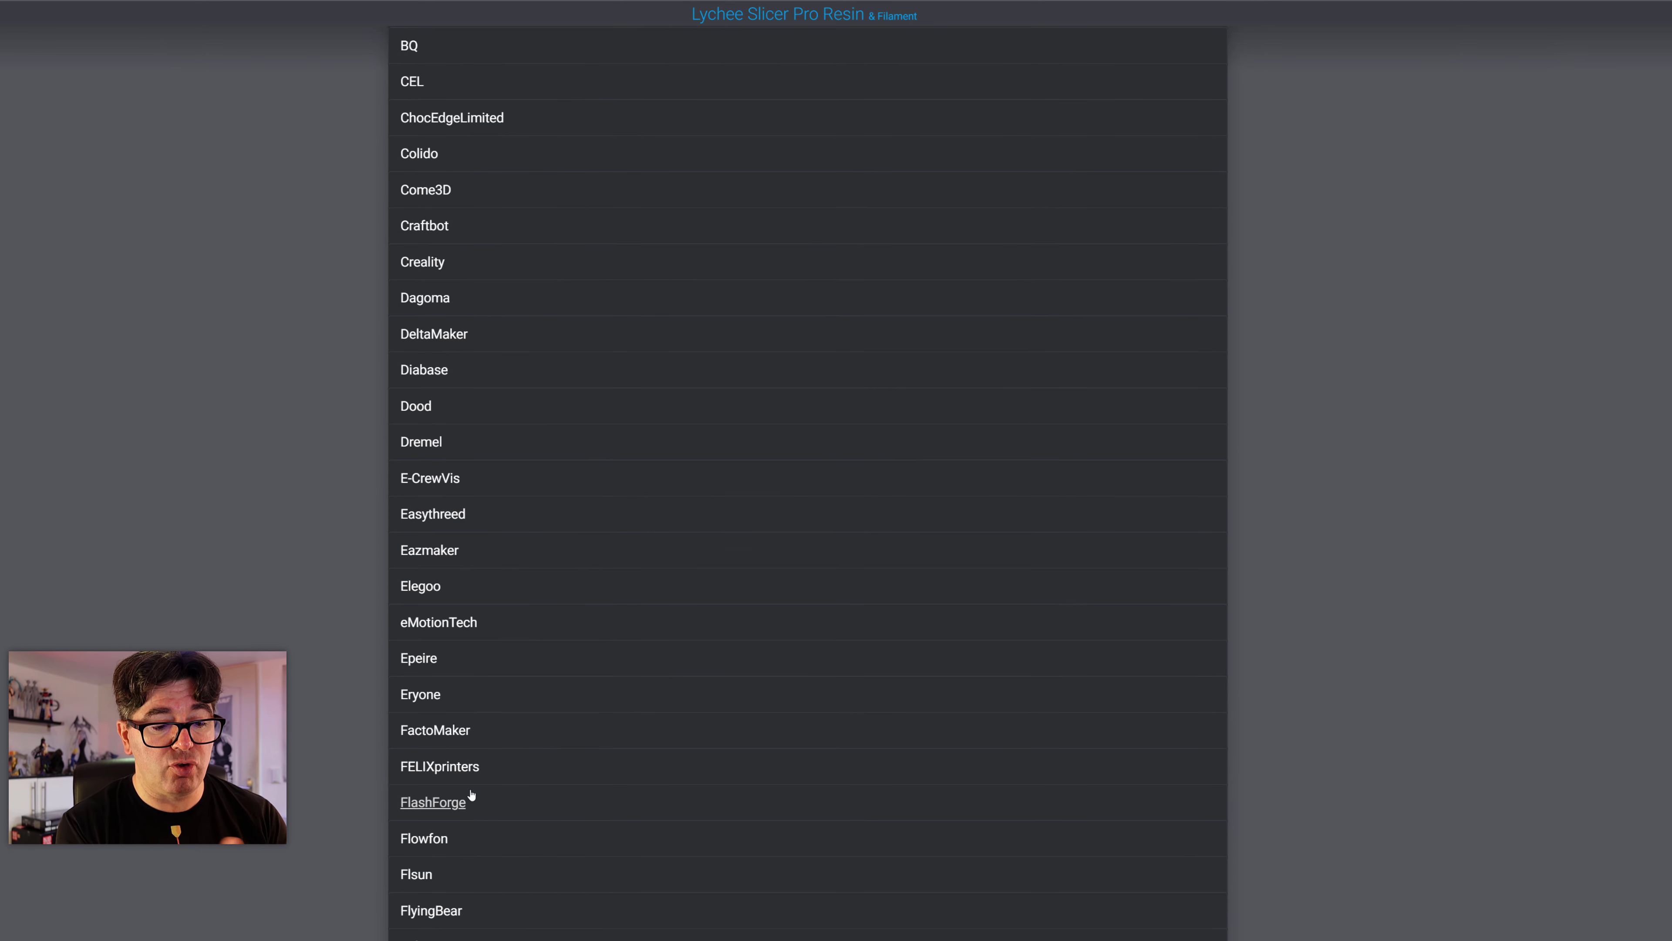
click(424, 588)
scroll(763, 688, down, 5)
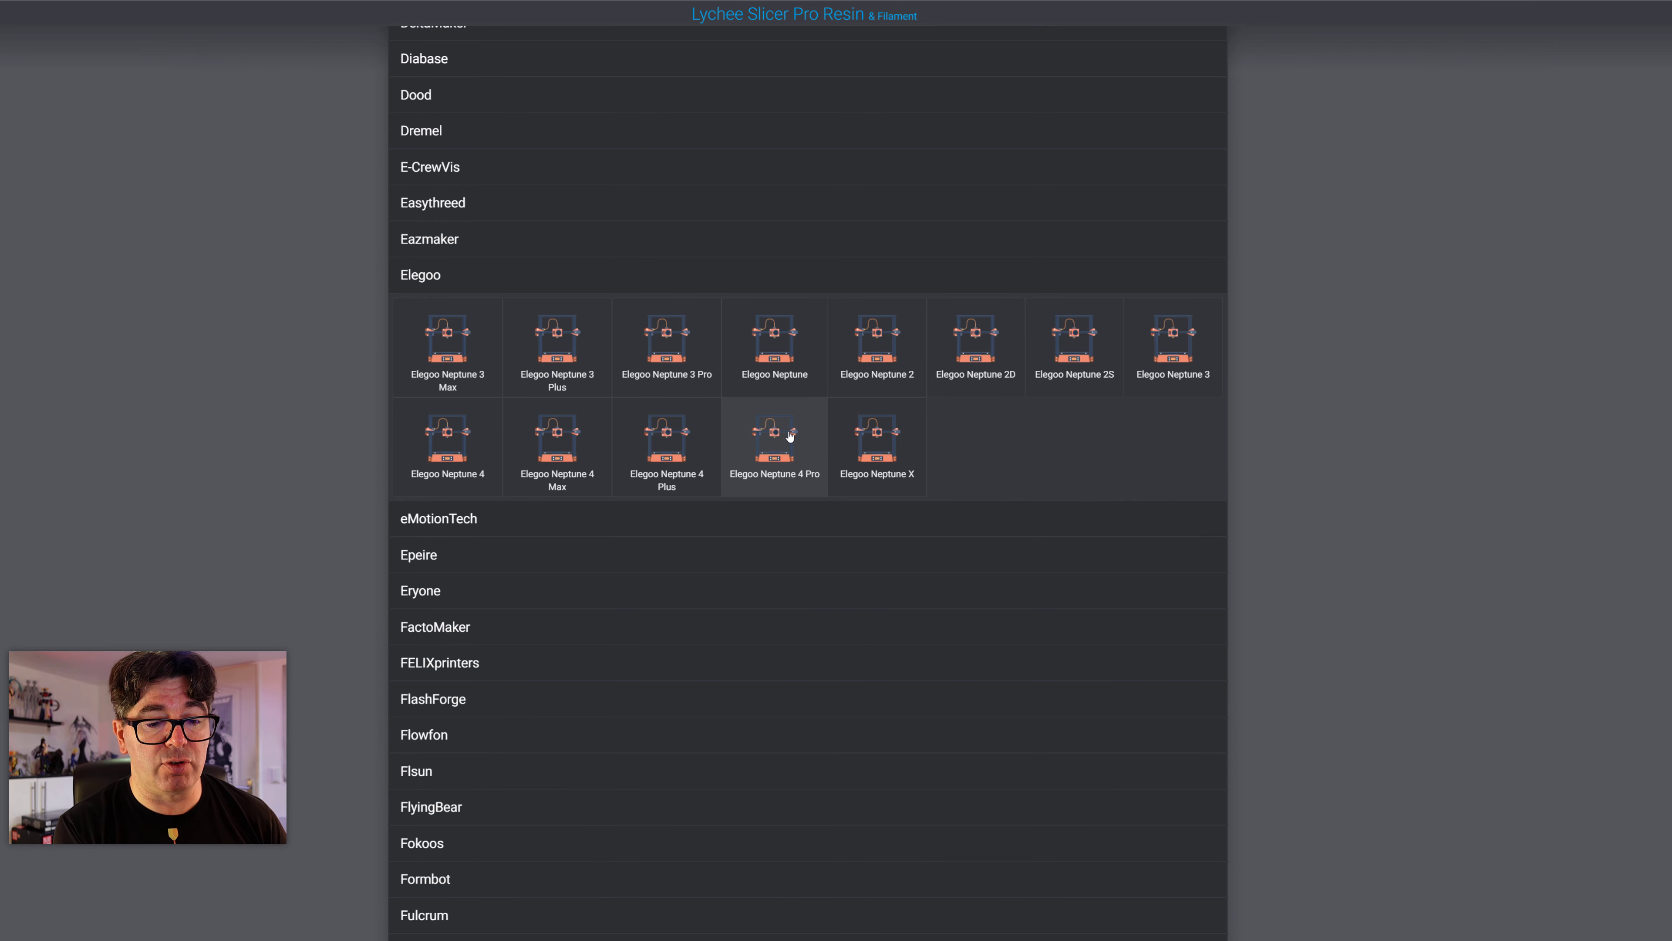
click(780, 440)
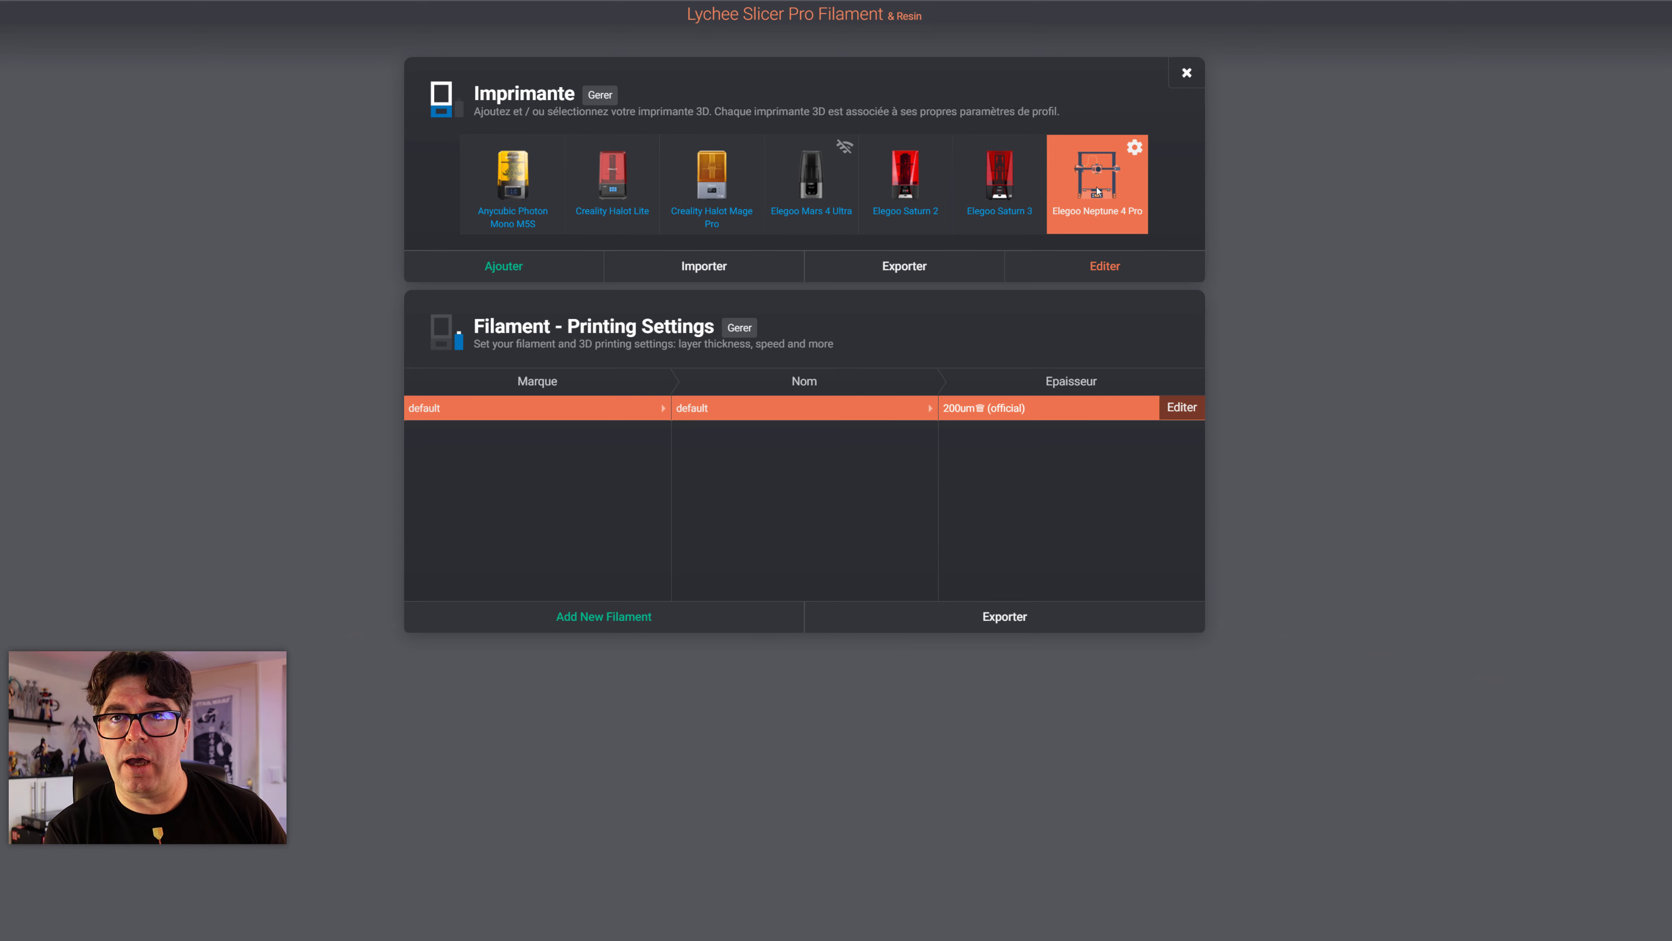
click(1186, 73)
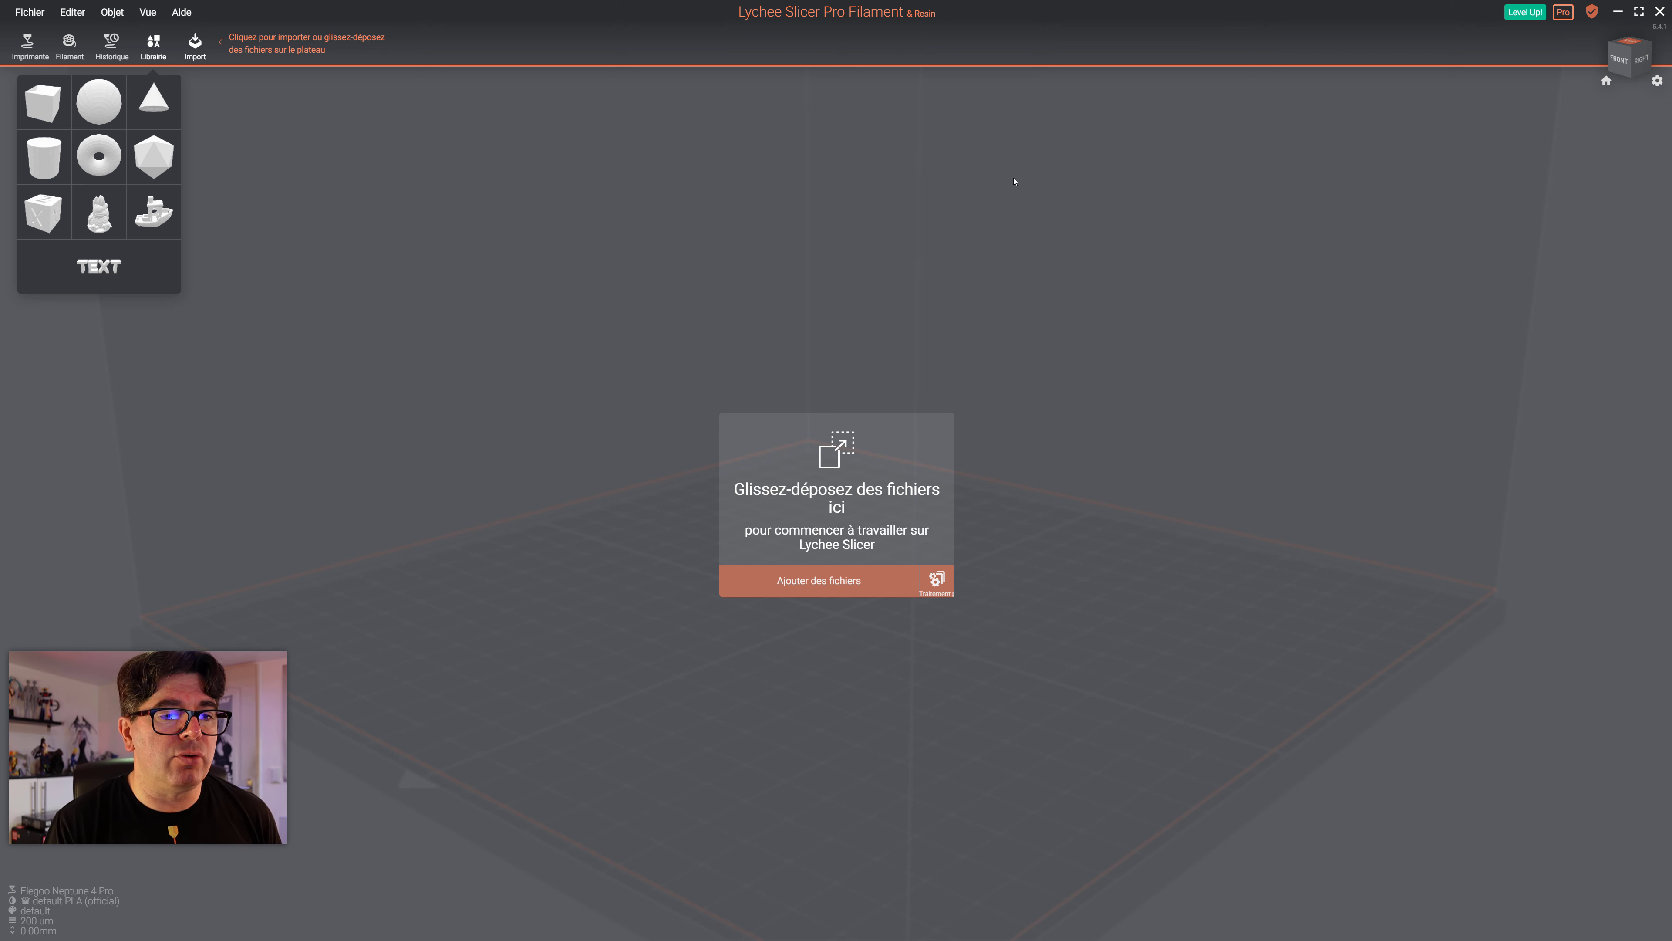
Switch the slicer to Resin mode and return it to Filament mode
mouse_move(839, 12)
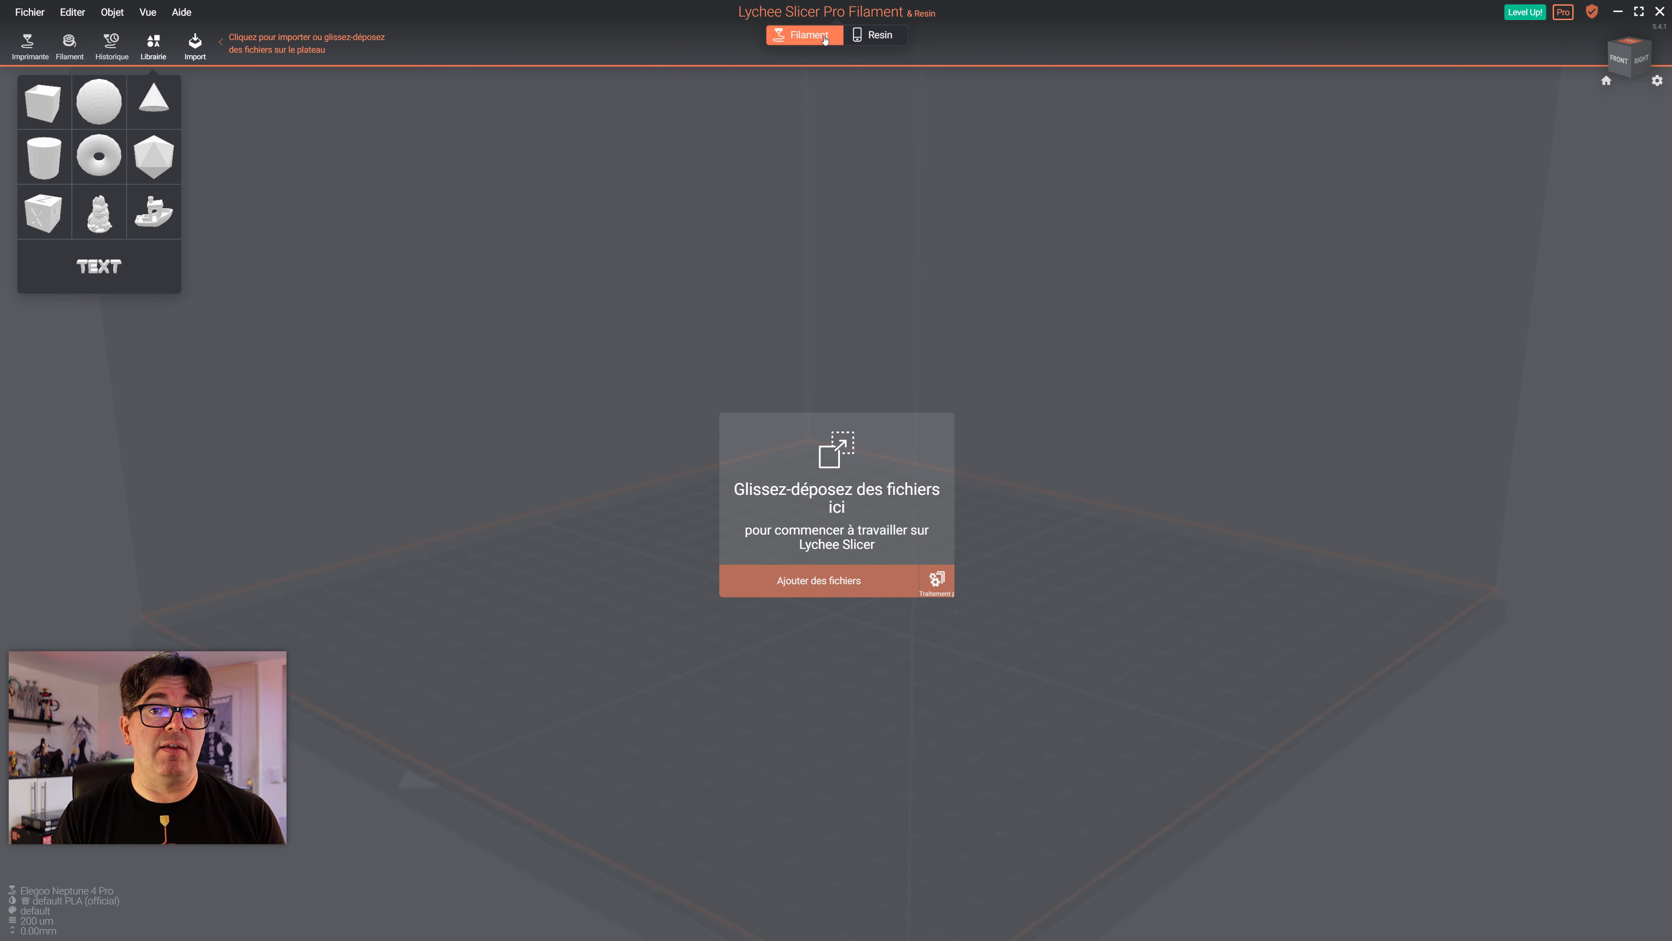
click(875, 35)
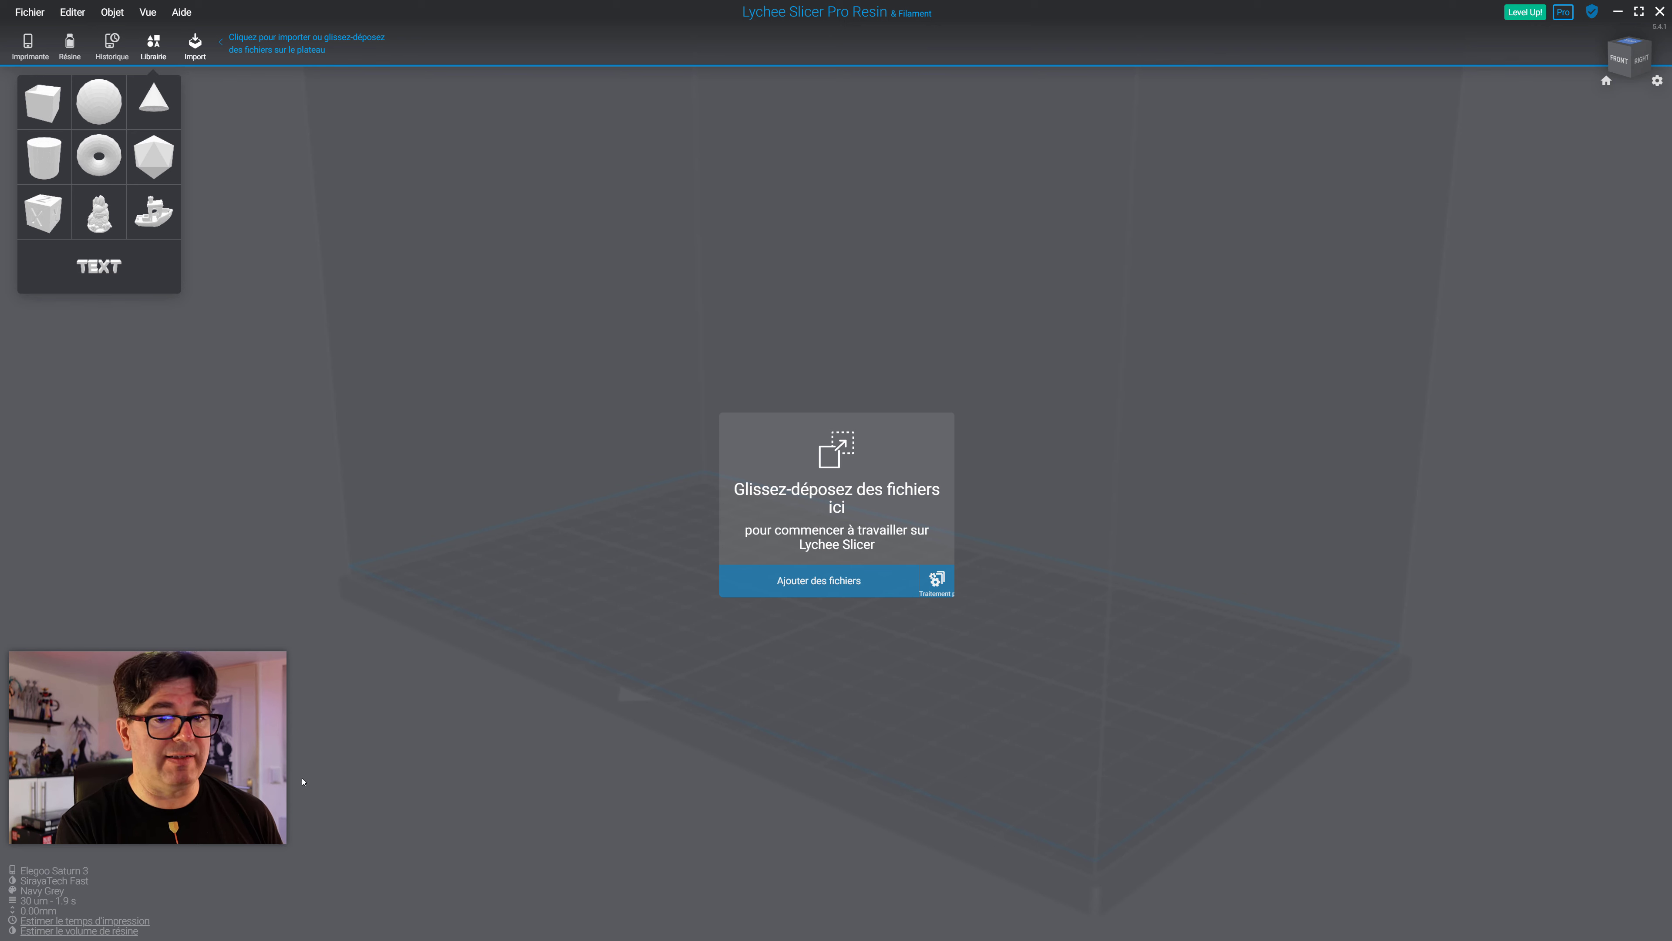
click(816, 33)
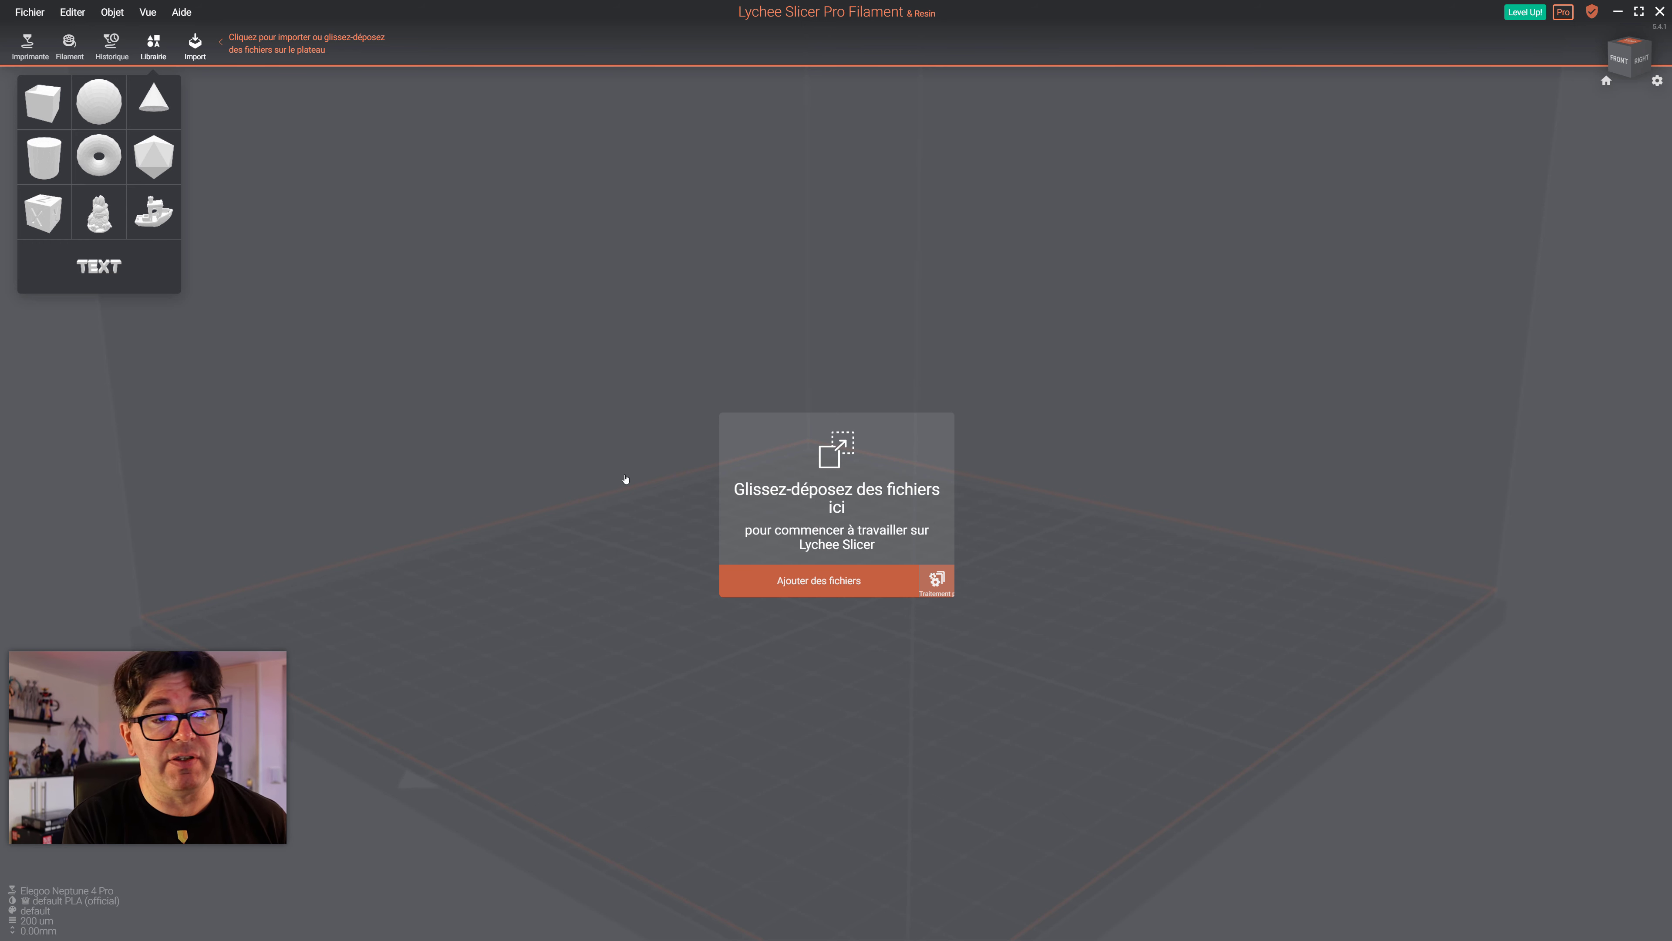
Load the Skullball and Skullball Lid models onto the build plate
click(29, 12)
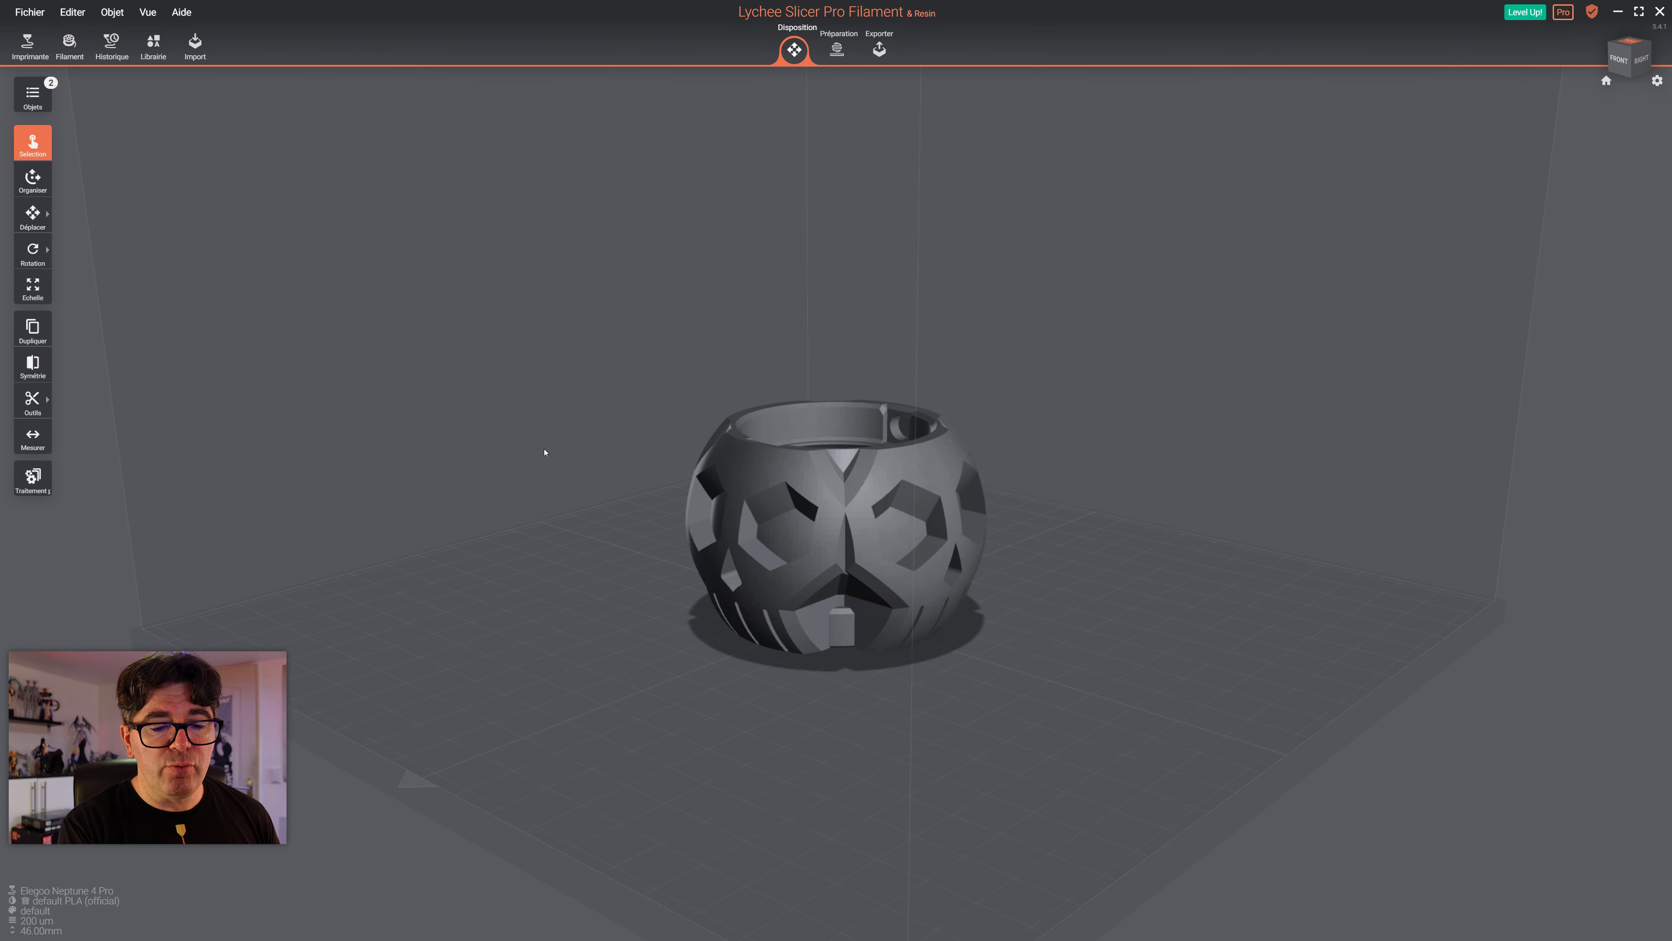
right_drag(545, 452, 593, 482)
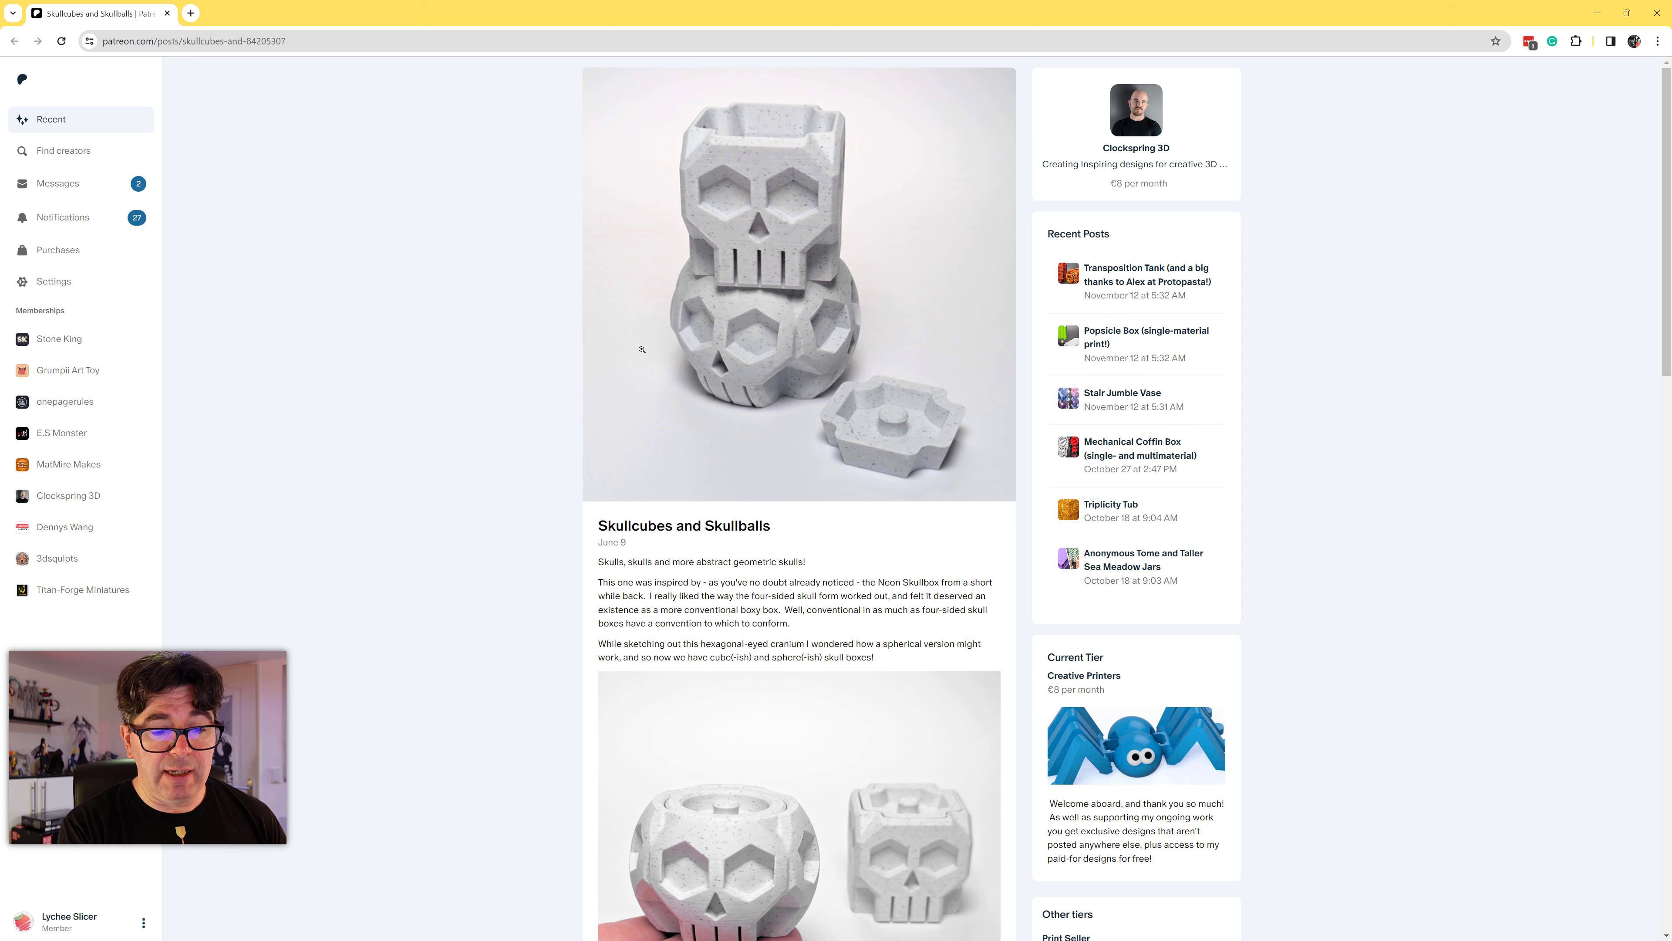
Switch to the browser and look through the Skullcubes and Skullballs post and the Clockspring 3D creator page on Patreon
scroll(790, 431, down, 4)
scroll(788, 437, up, 4)
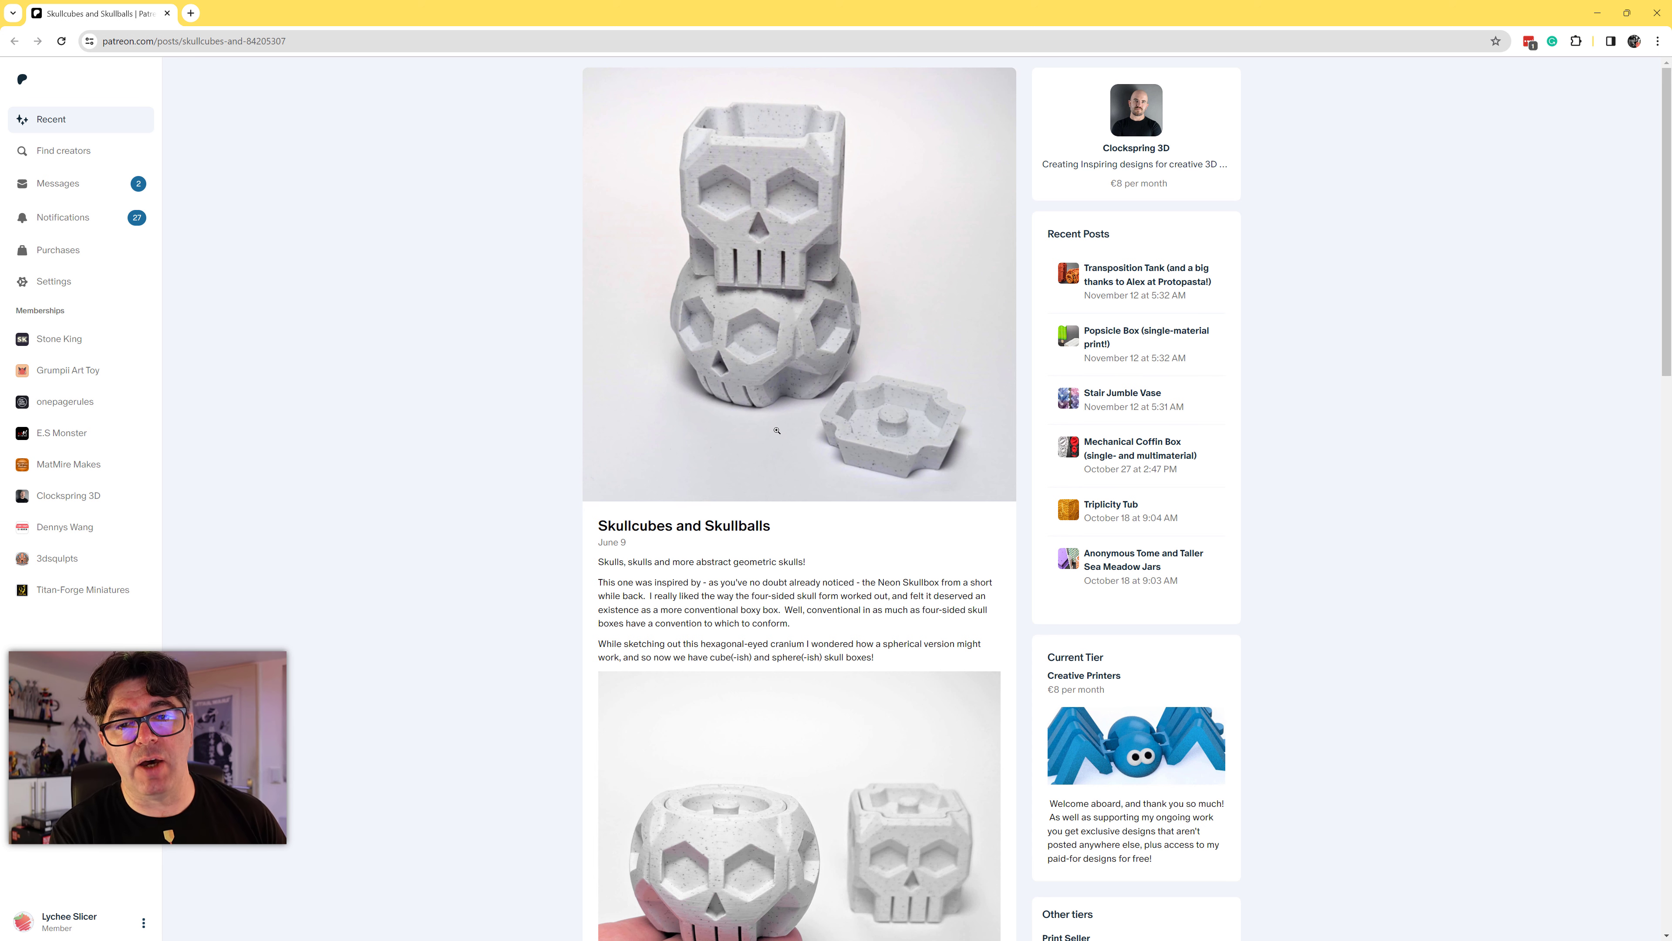
click(1138, 150)
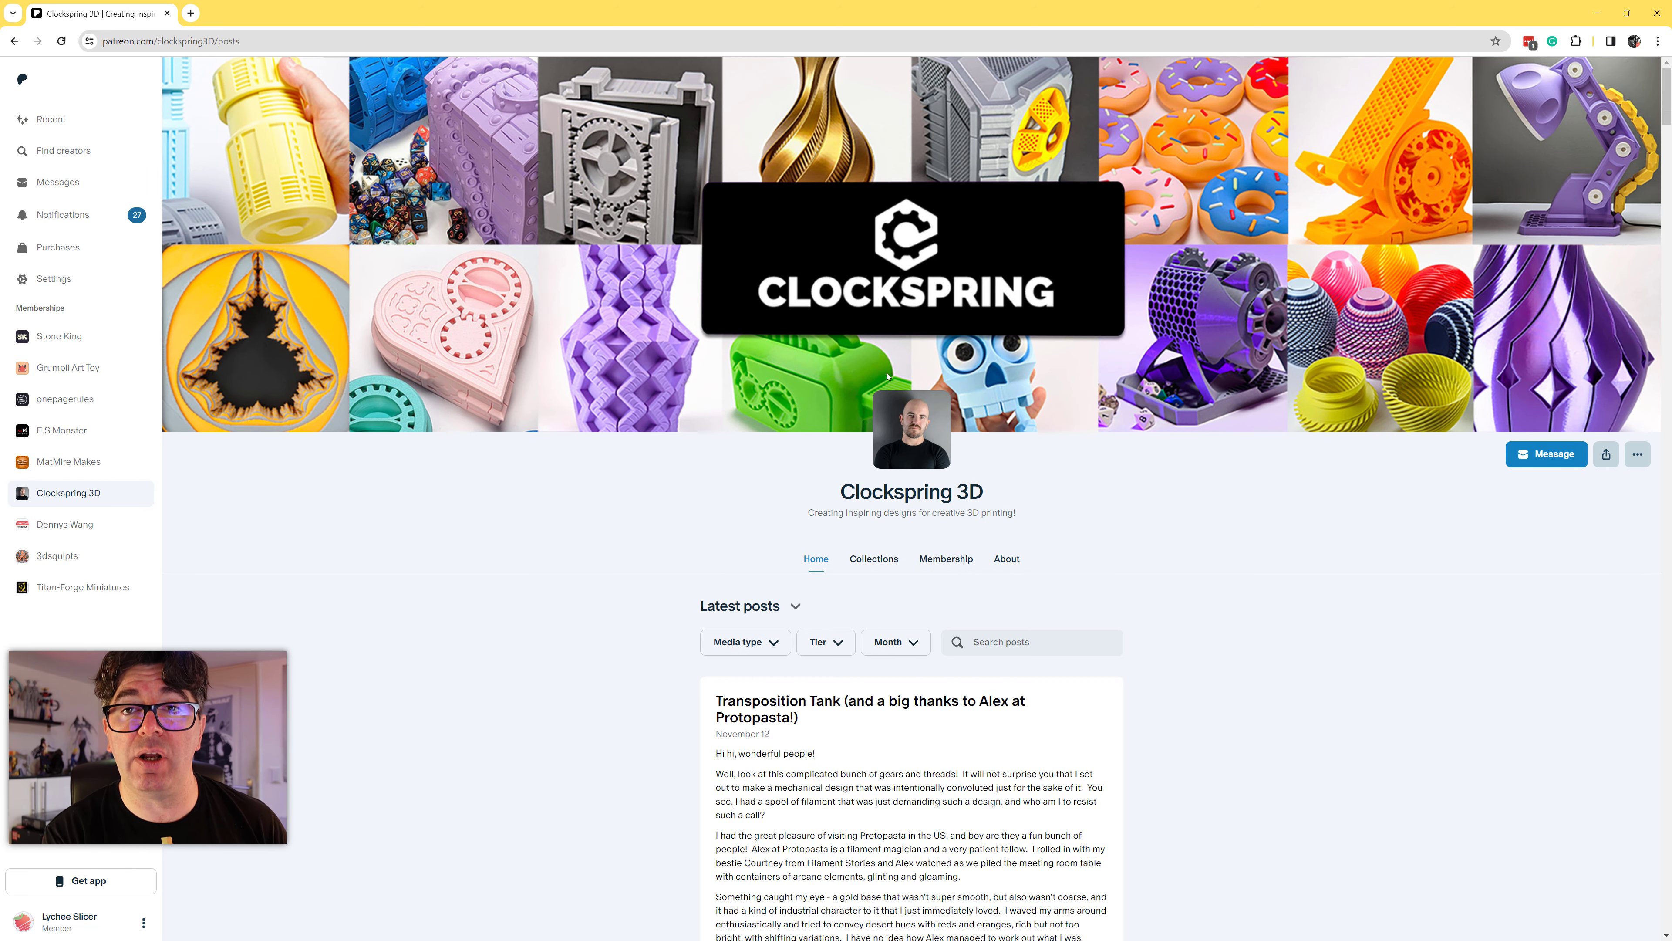
scroll(835, 416, down, 7)
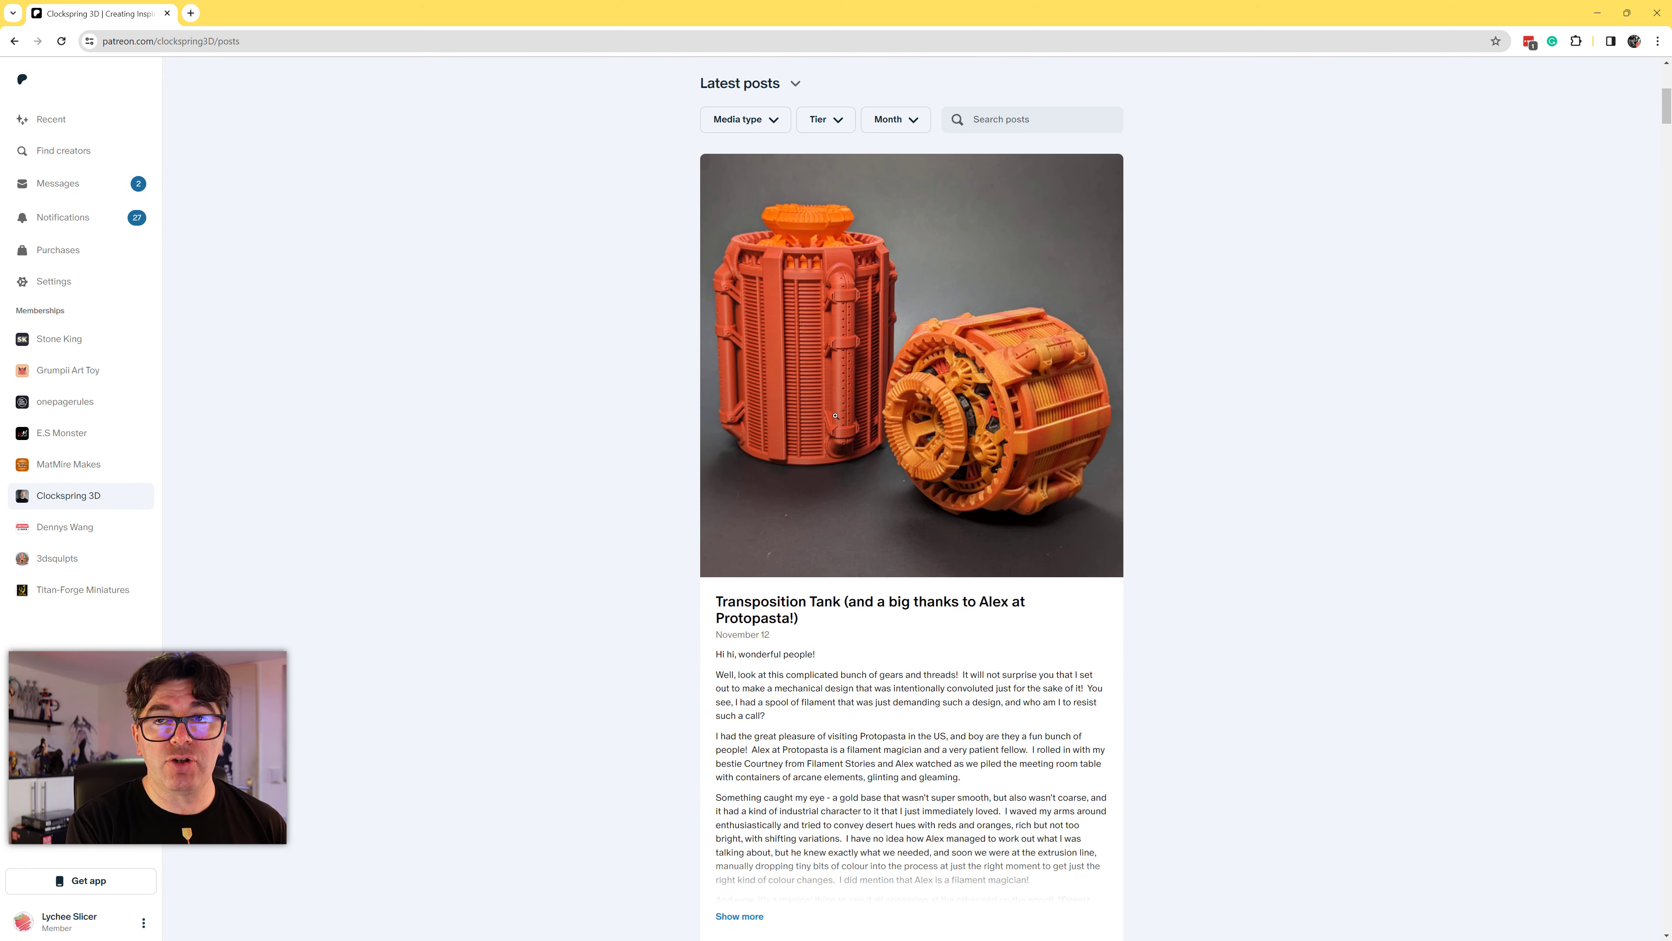
scroll(836, 416, down, 15)
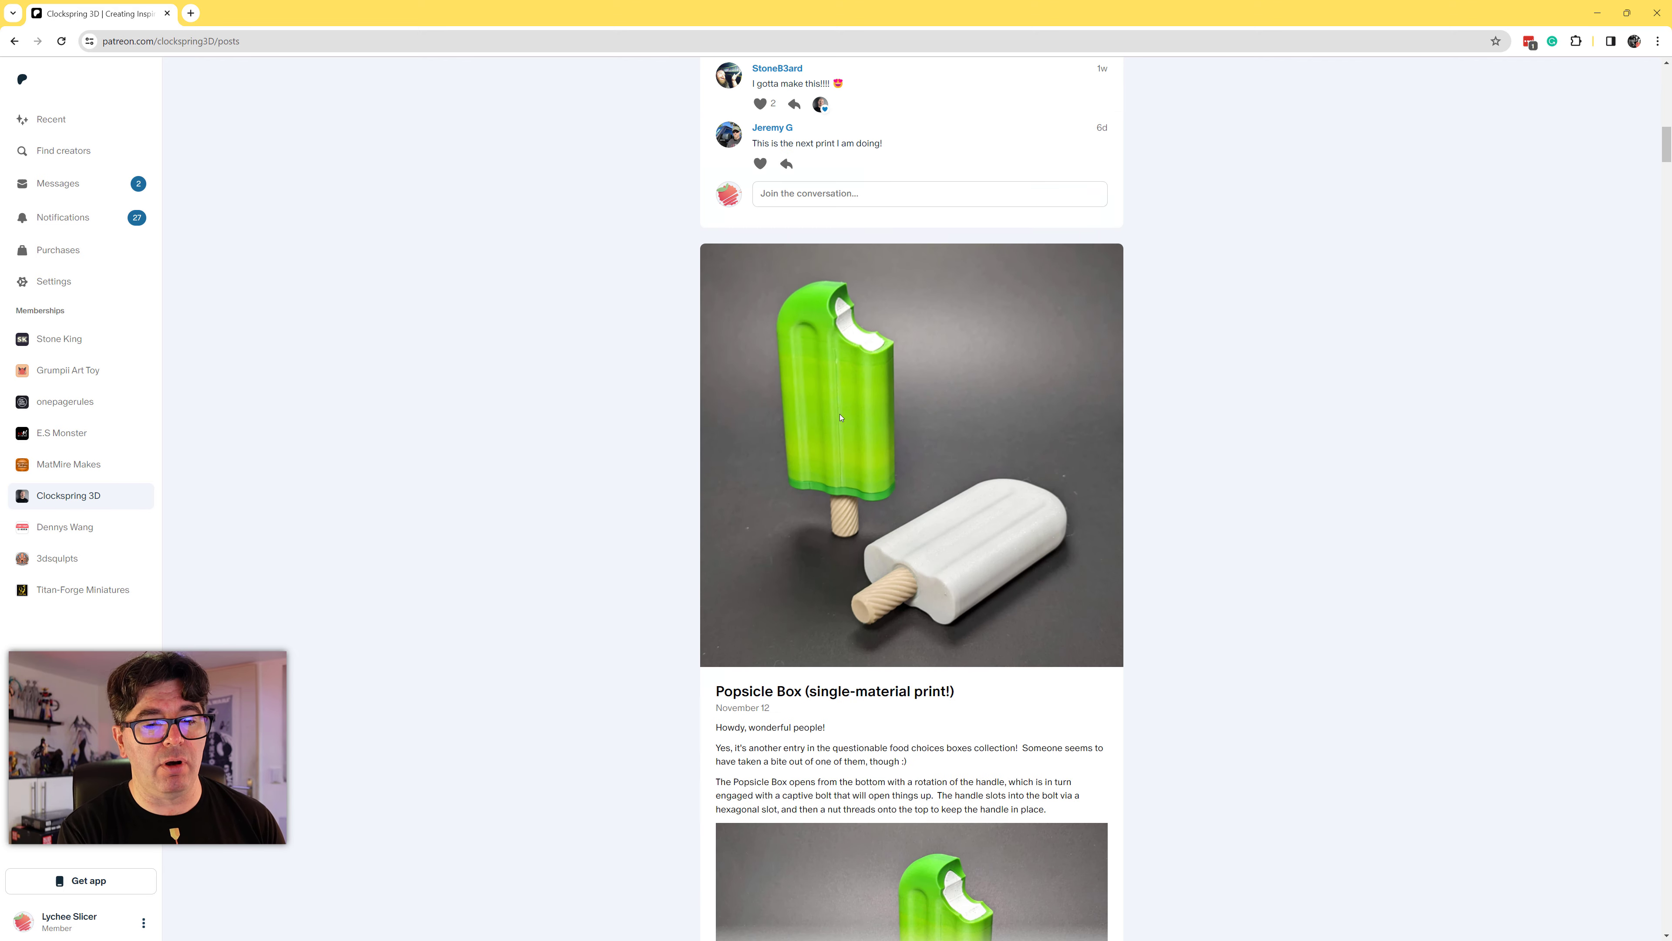
scroll(840, 417, down, 12)
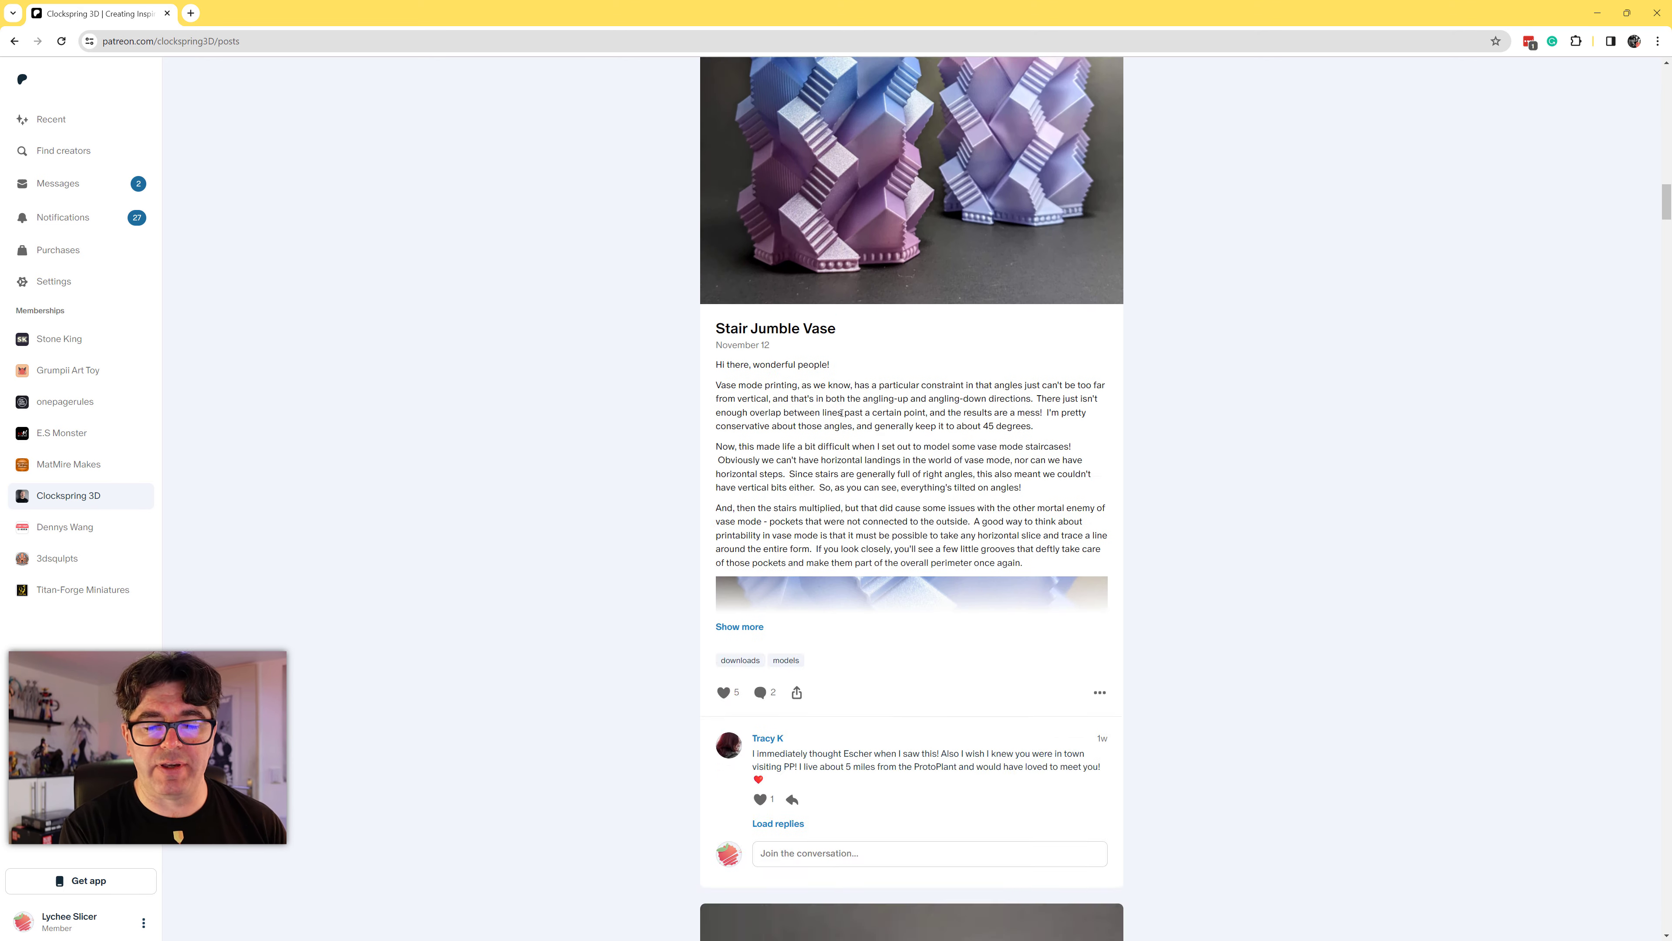
scroll(842, 412, up, 12)
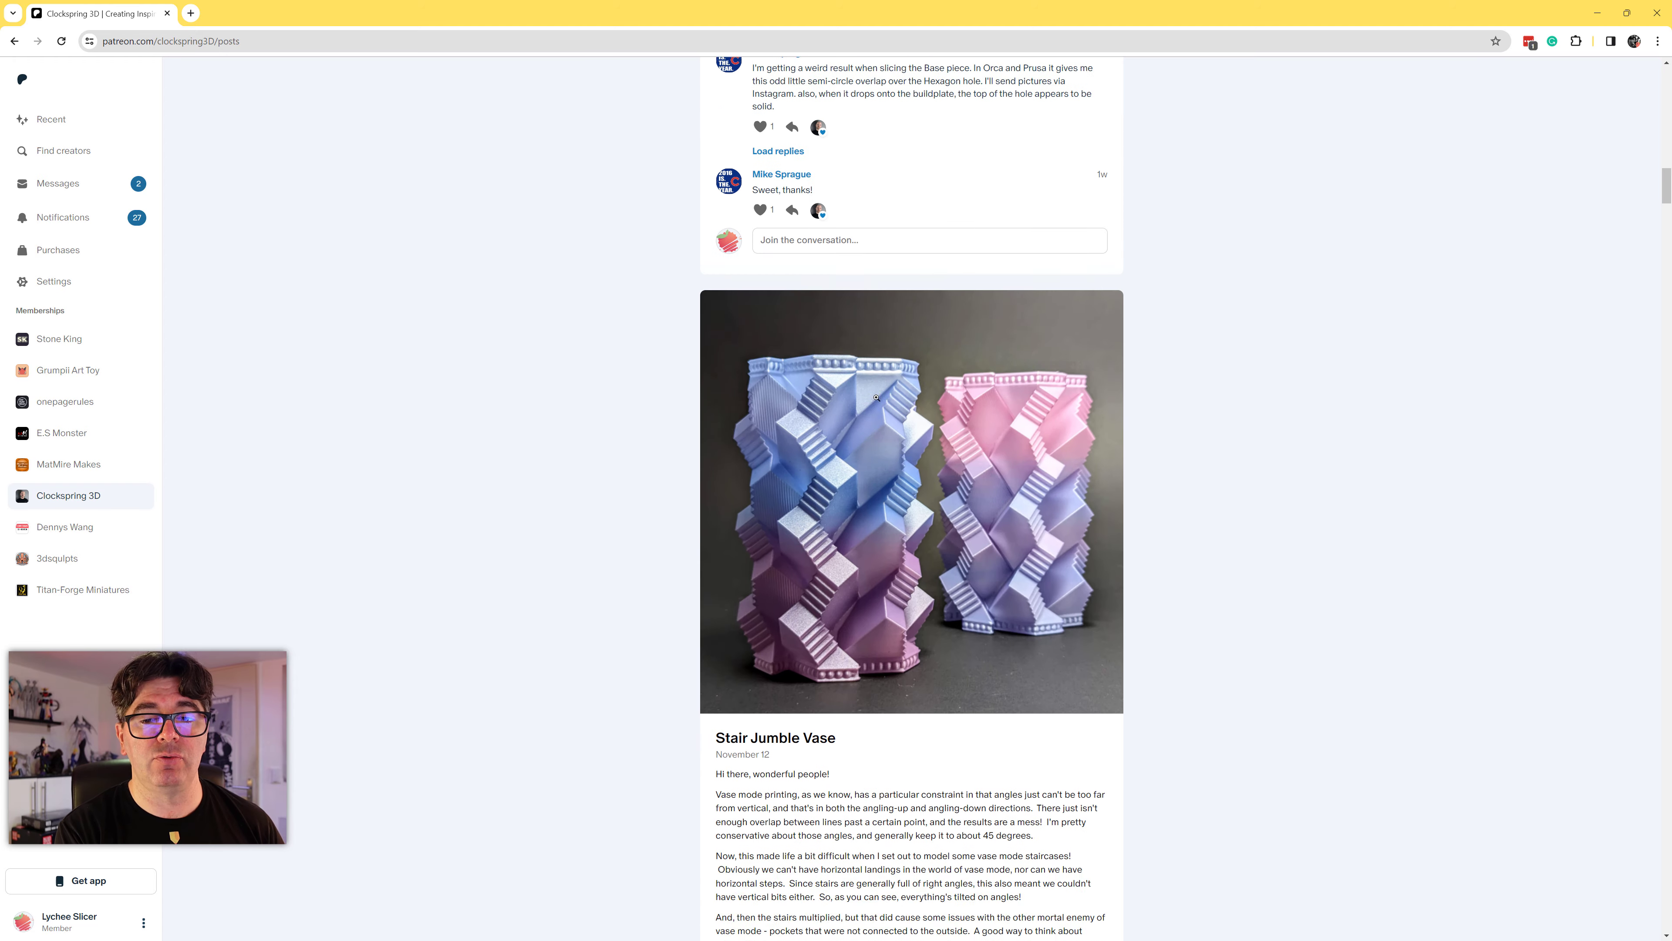
scroll(876, 400, up, 9)
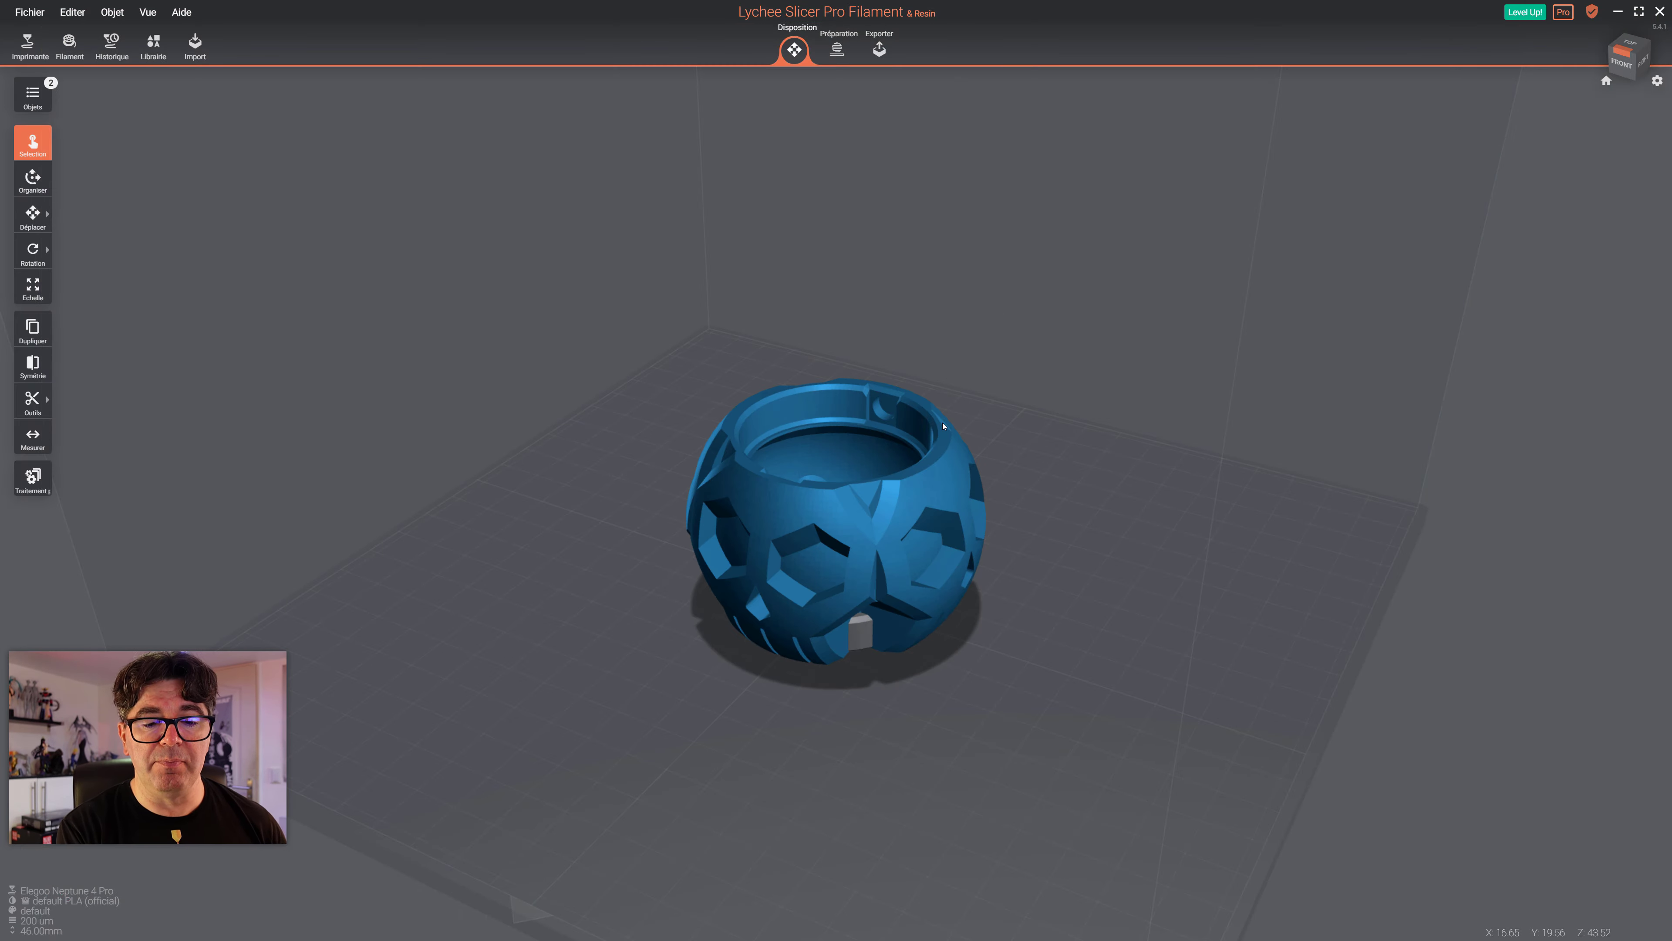
Return to Lychee Slicer and move the Skullball Lid out of the Skullball to about X 59.5 mm, Y 36.3 mm
mouse_move(1129, 370)
right_down()
mouse_move(1226, 489)
mouse_move(1155, 379)
right_up()
right_drag(978, 375, 1039, 476)
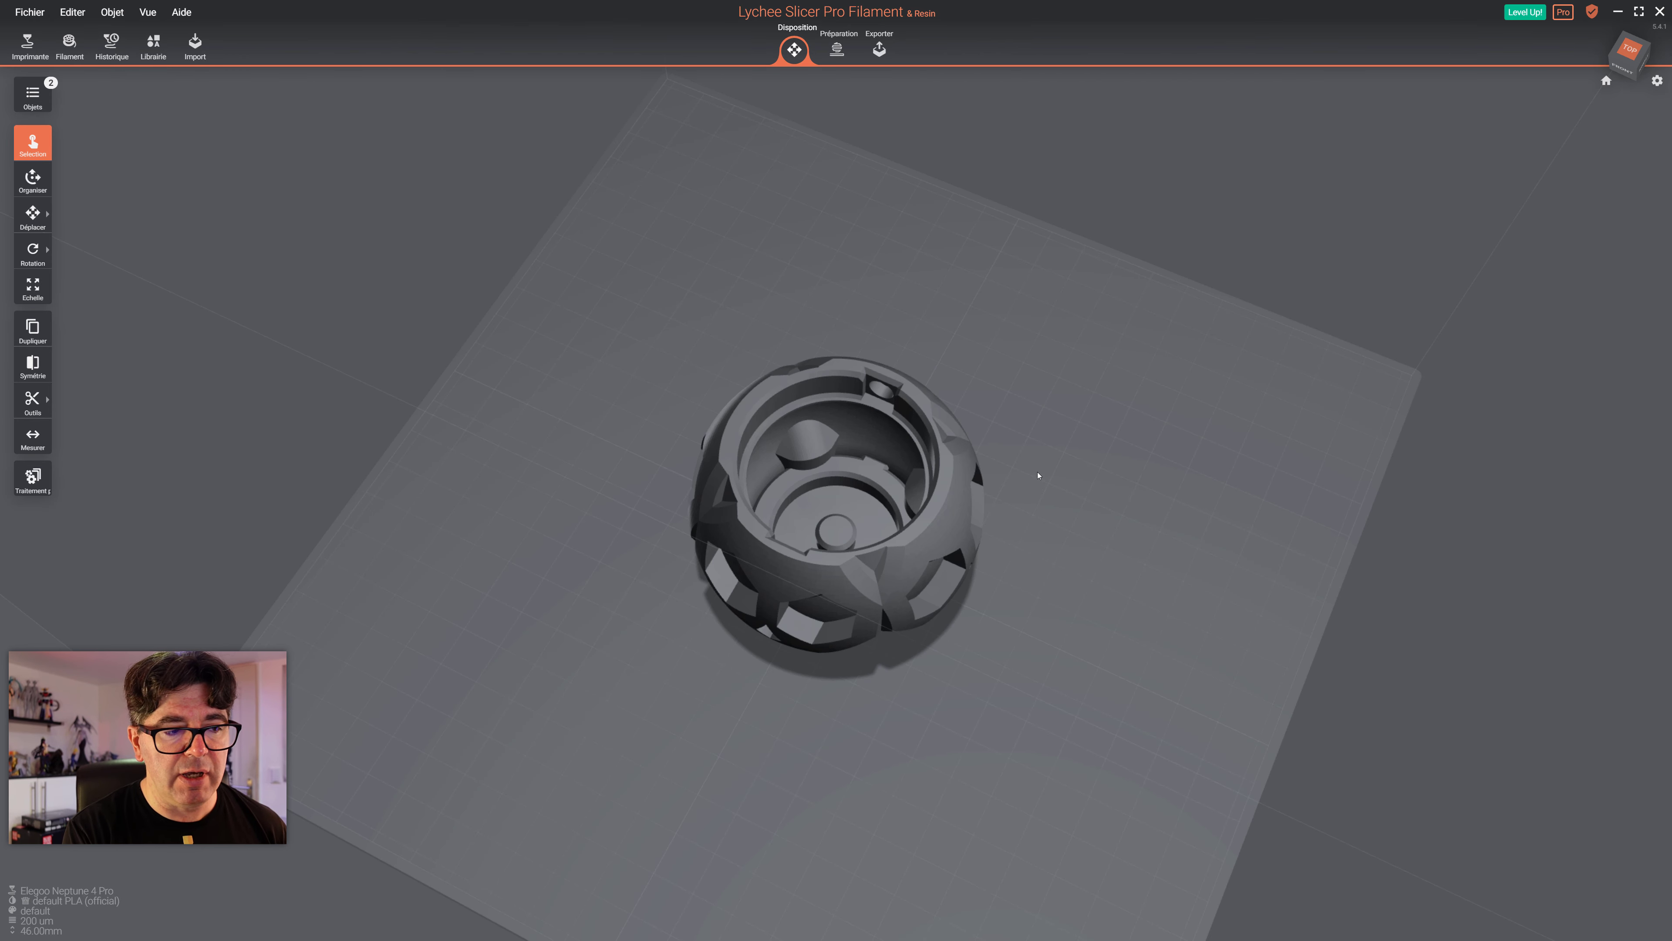
click(35, 94)
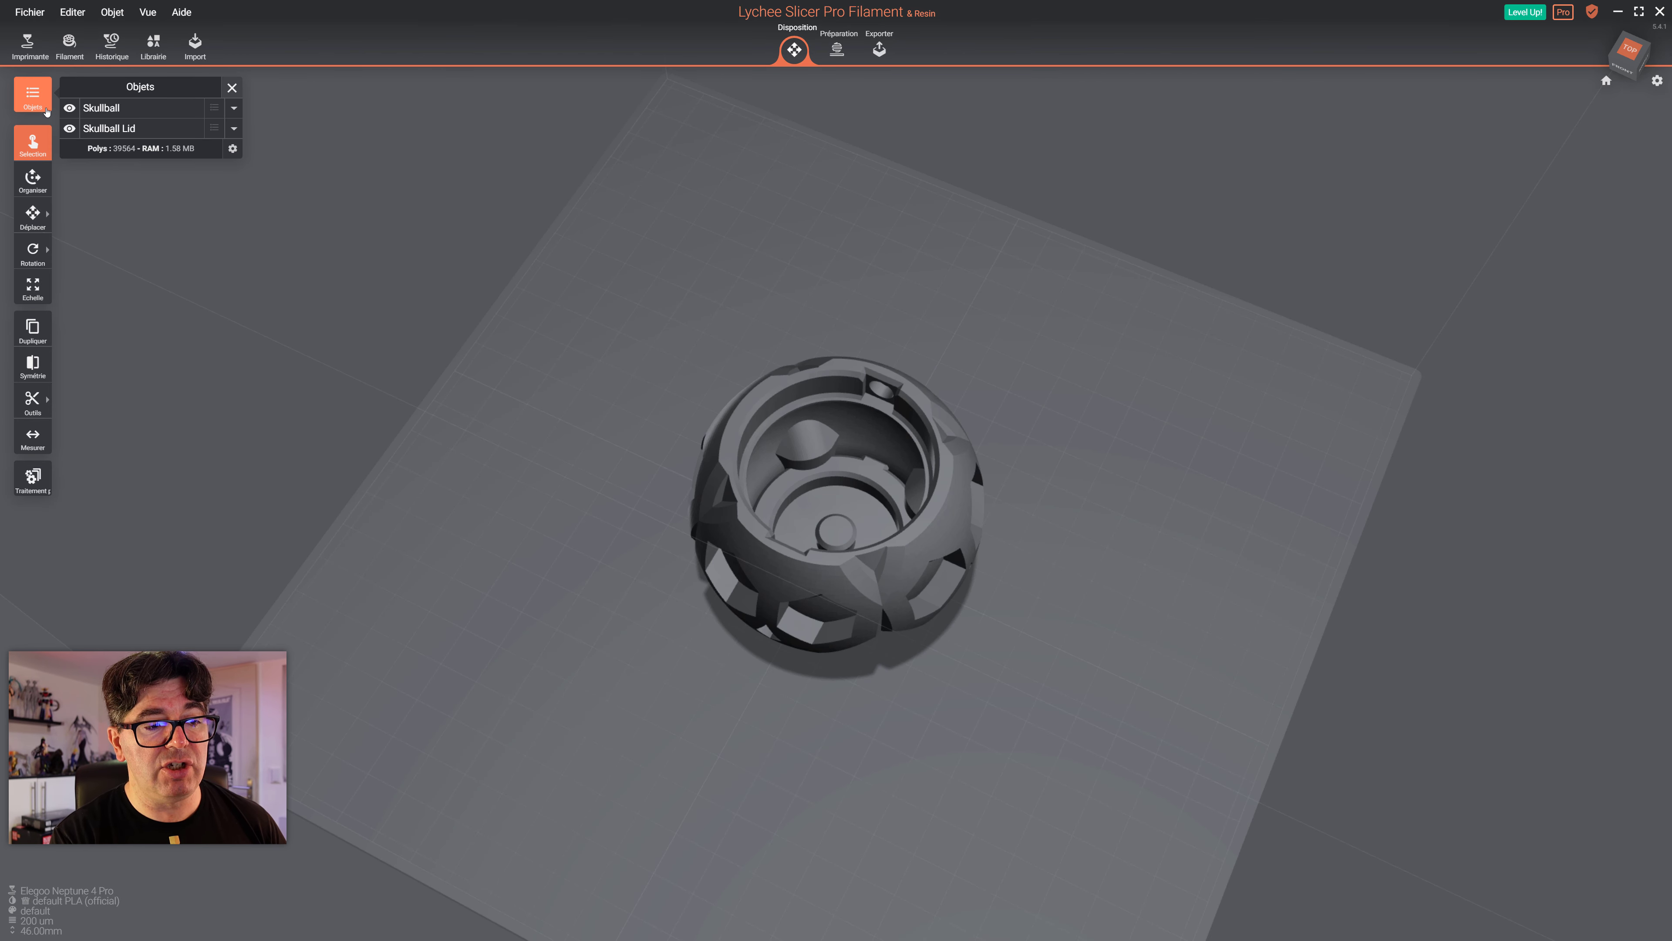
click(112, 108)
click(113, 130)
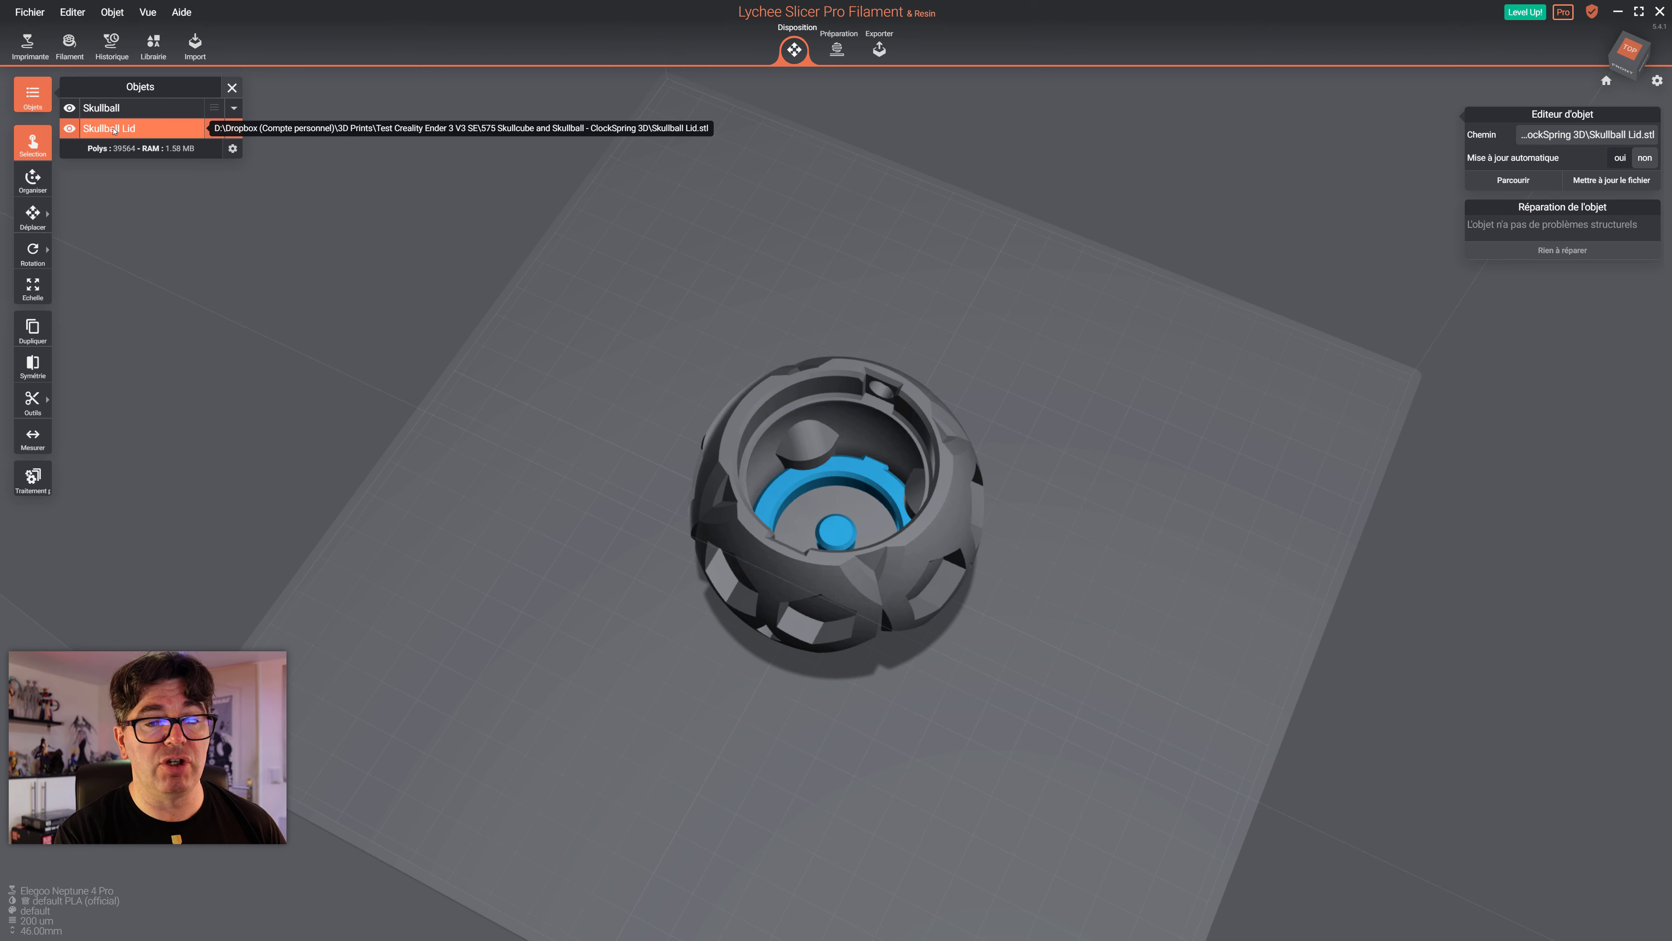
click(36, 186)
drag(856, 606, 1093, 520)
right_drag(877, 741, 967, 741)
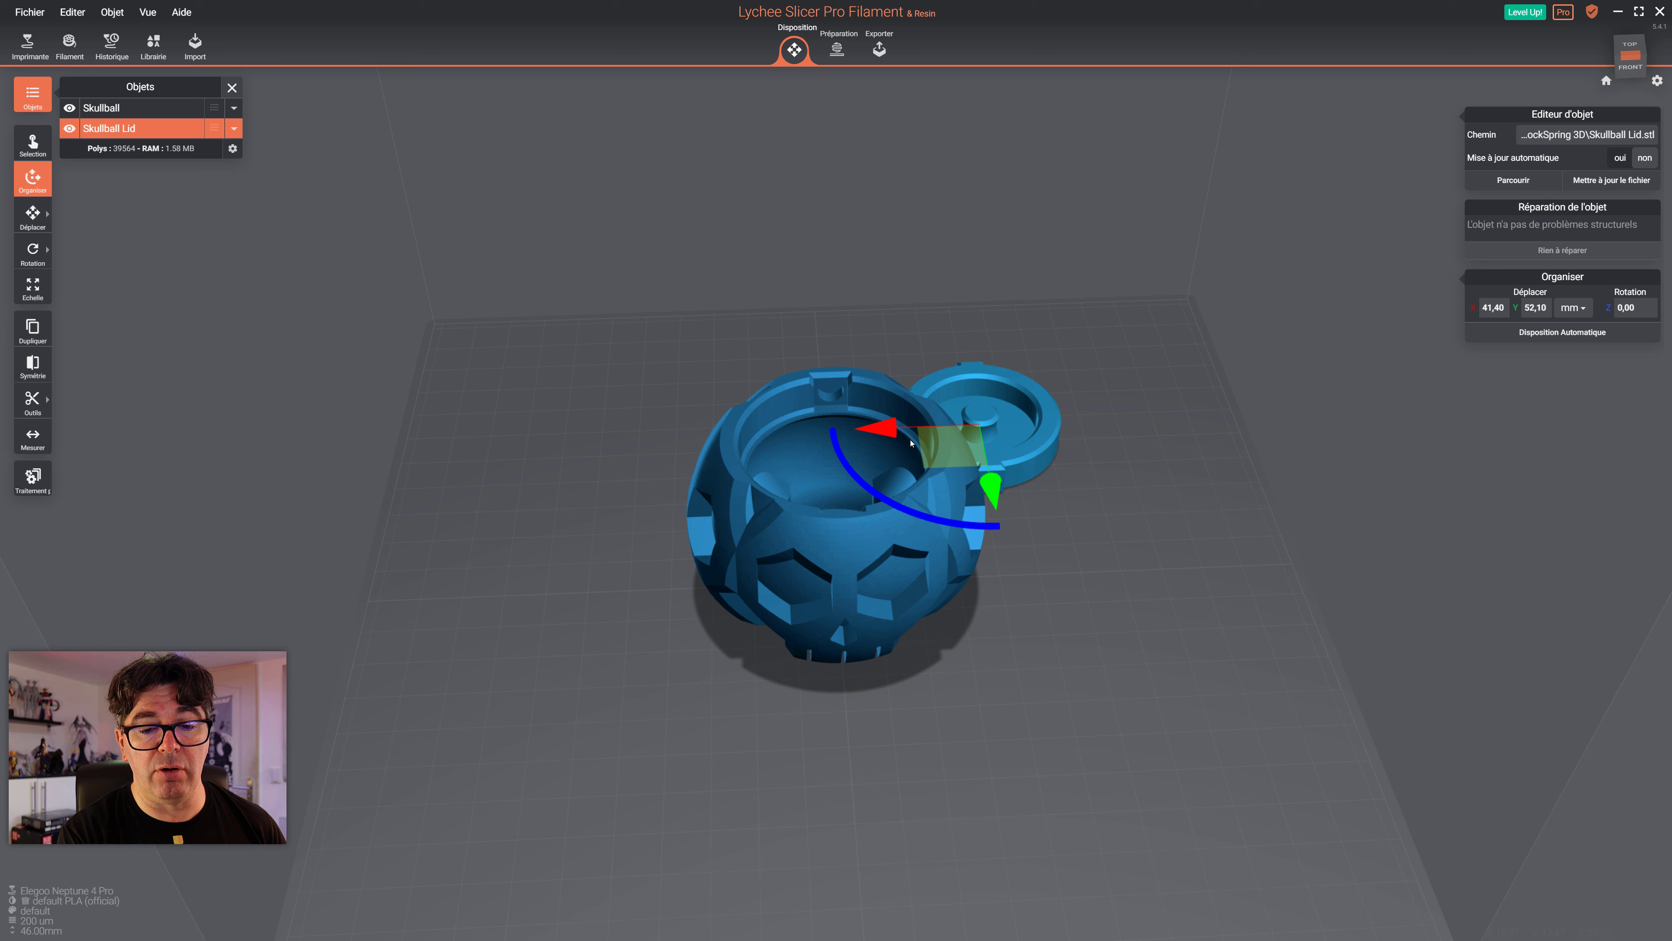
drag(922, 440, 1017, 479)
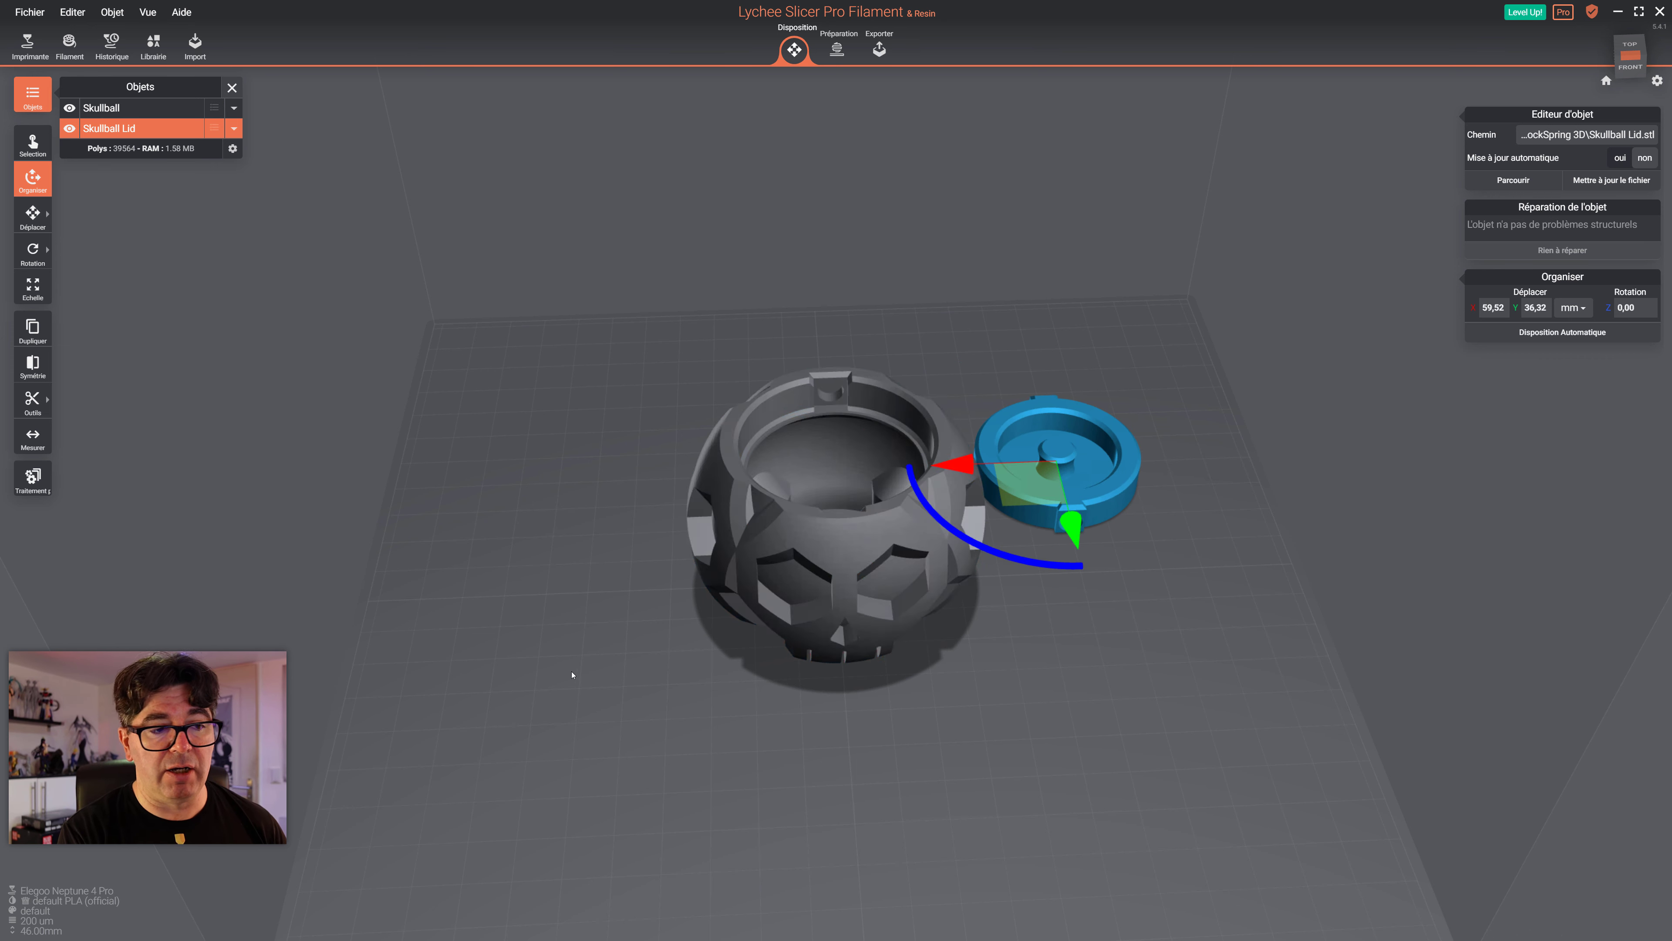
Move the Skullball to about X -33.6 mm, Y -1.65 mm, and center it back on the build plate
right_drag(571, 673, 655, 668)
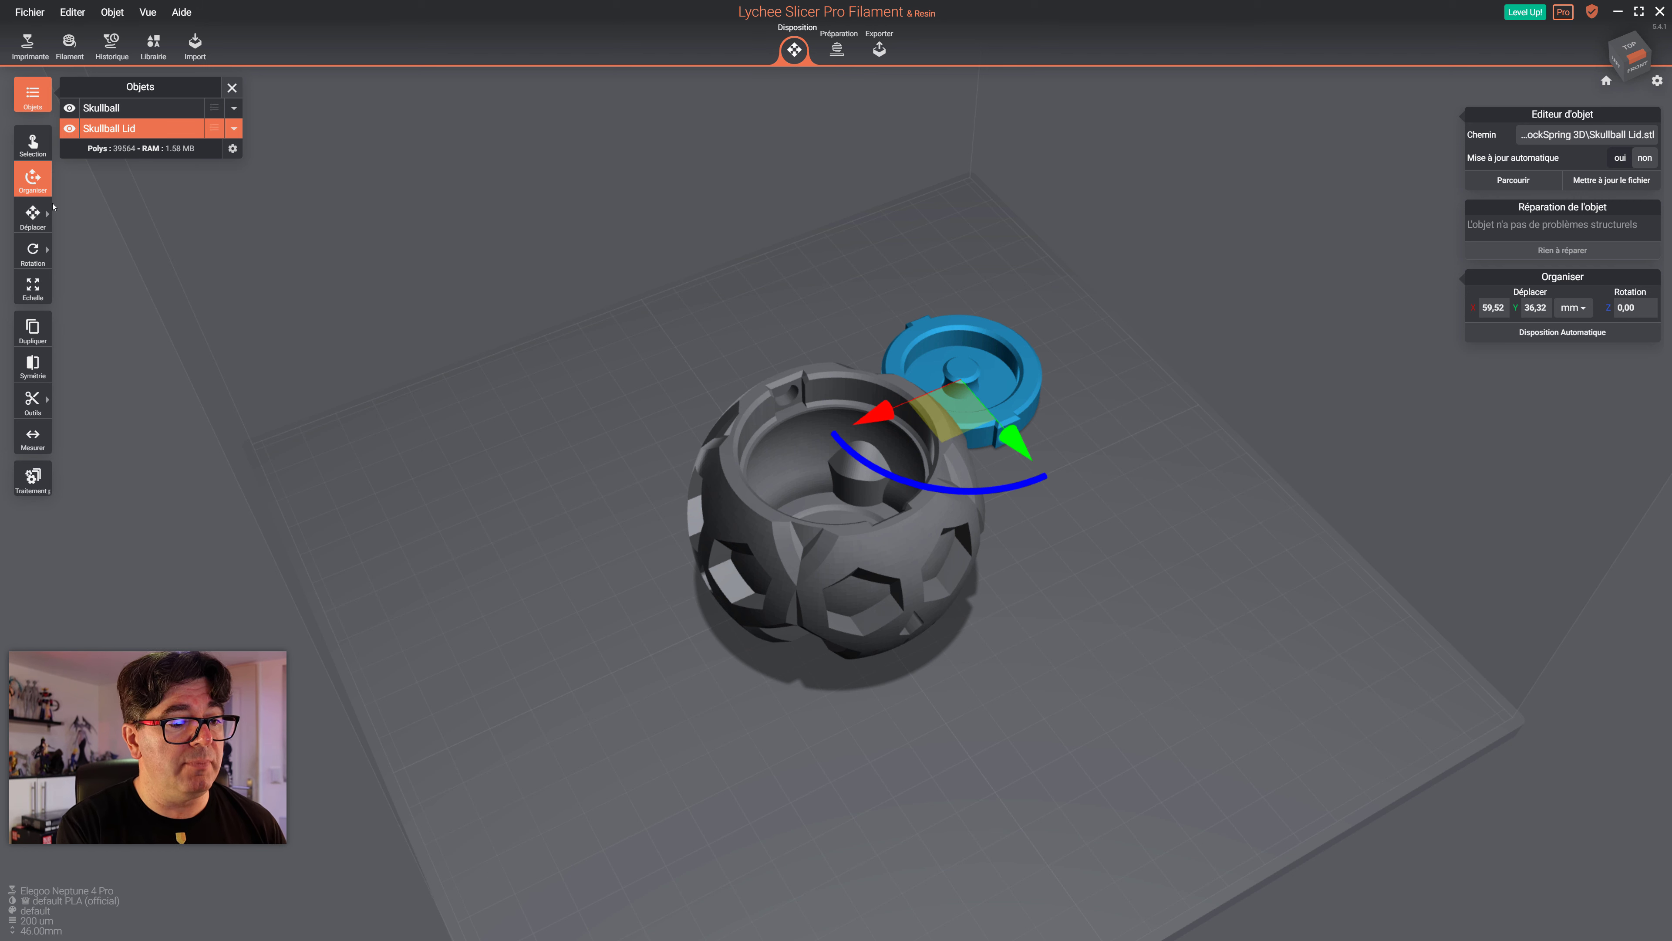
mouse_move(25, 252)
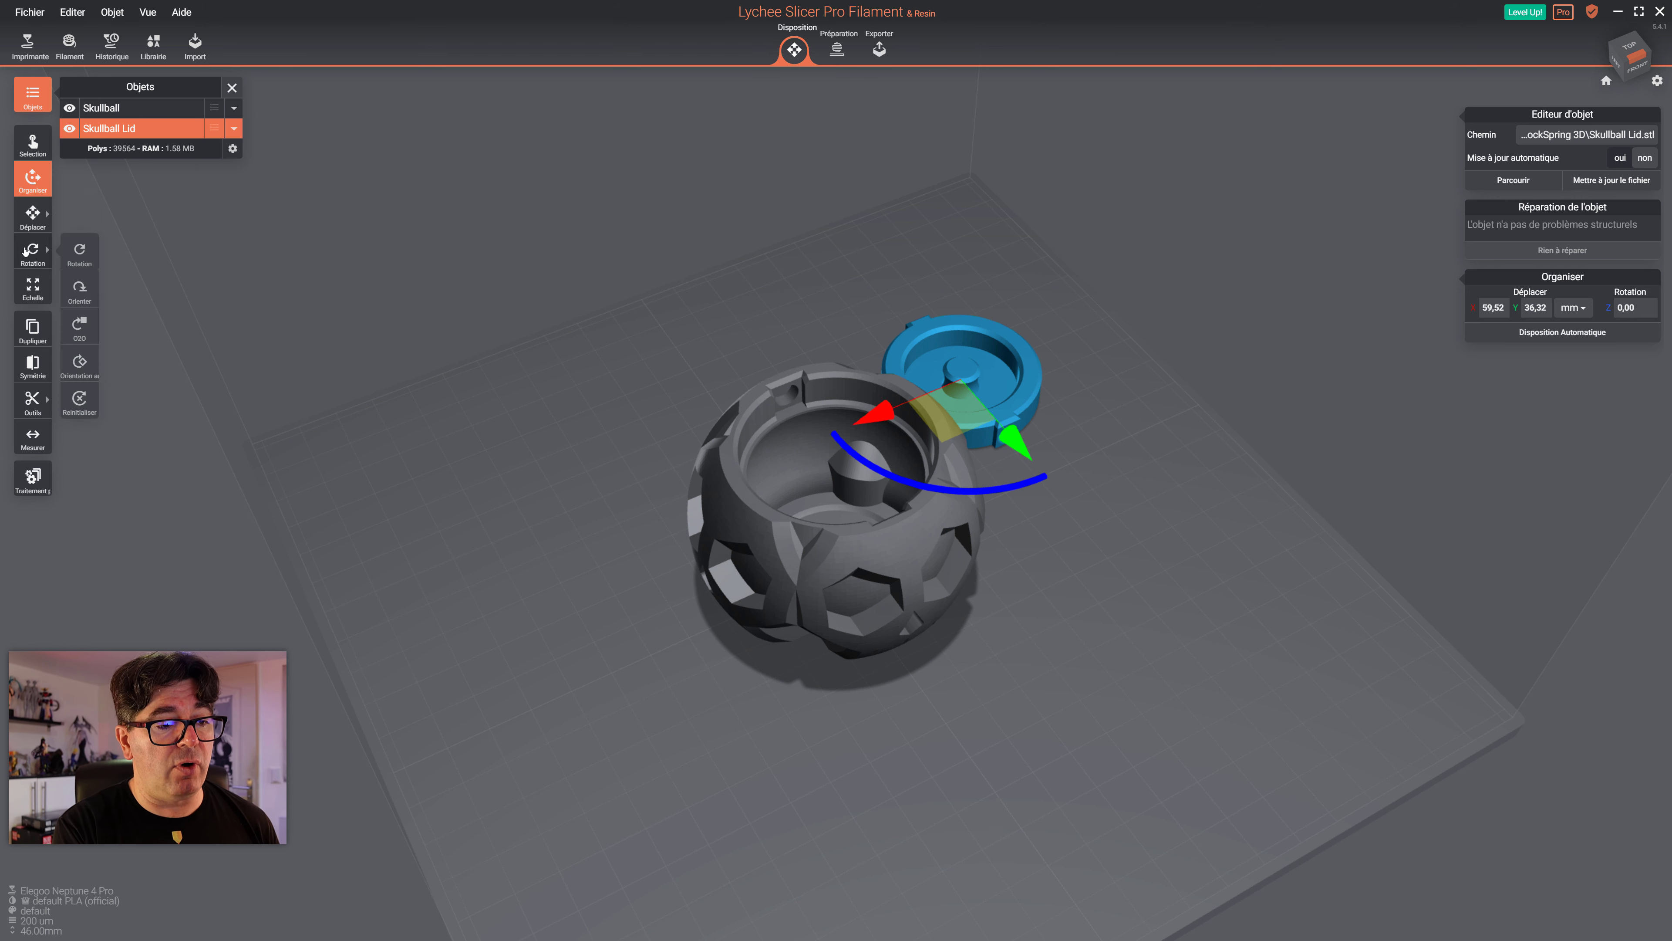
click(758, 548)
drag(824, 554, 701, 616)
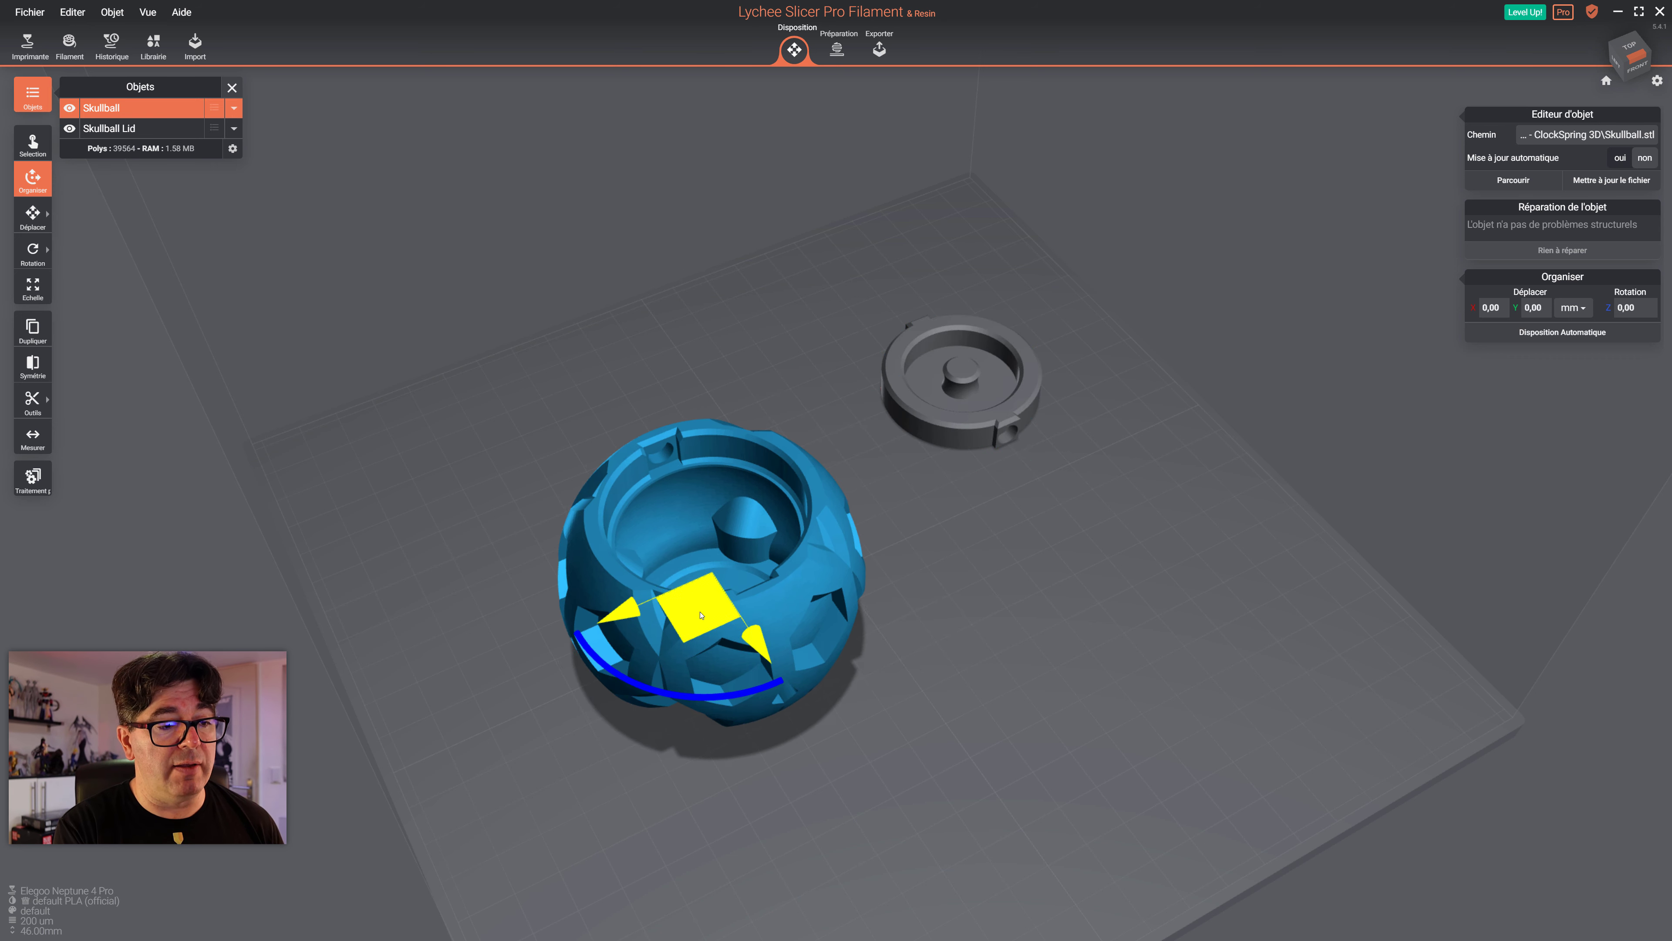
click(32, 214)
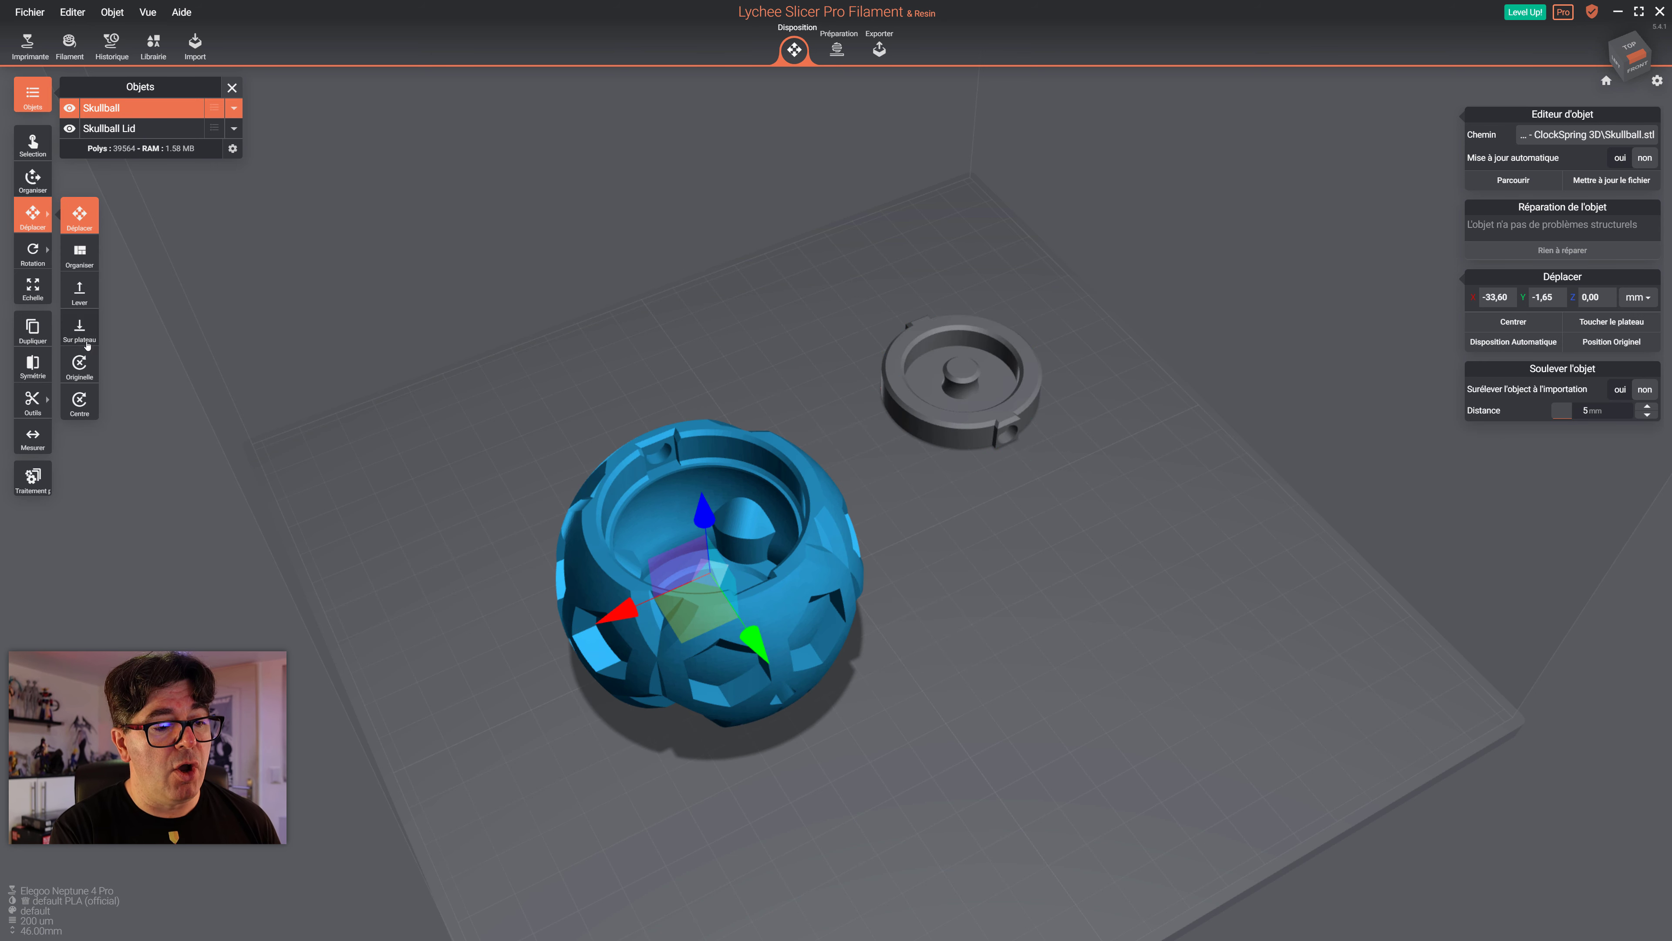
click(79, 399)
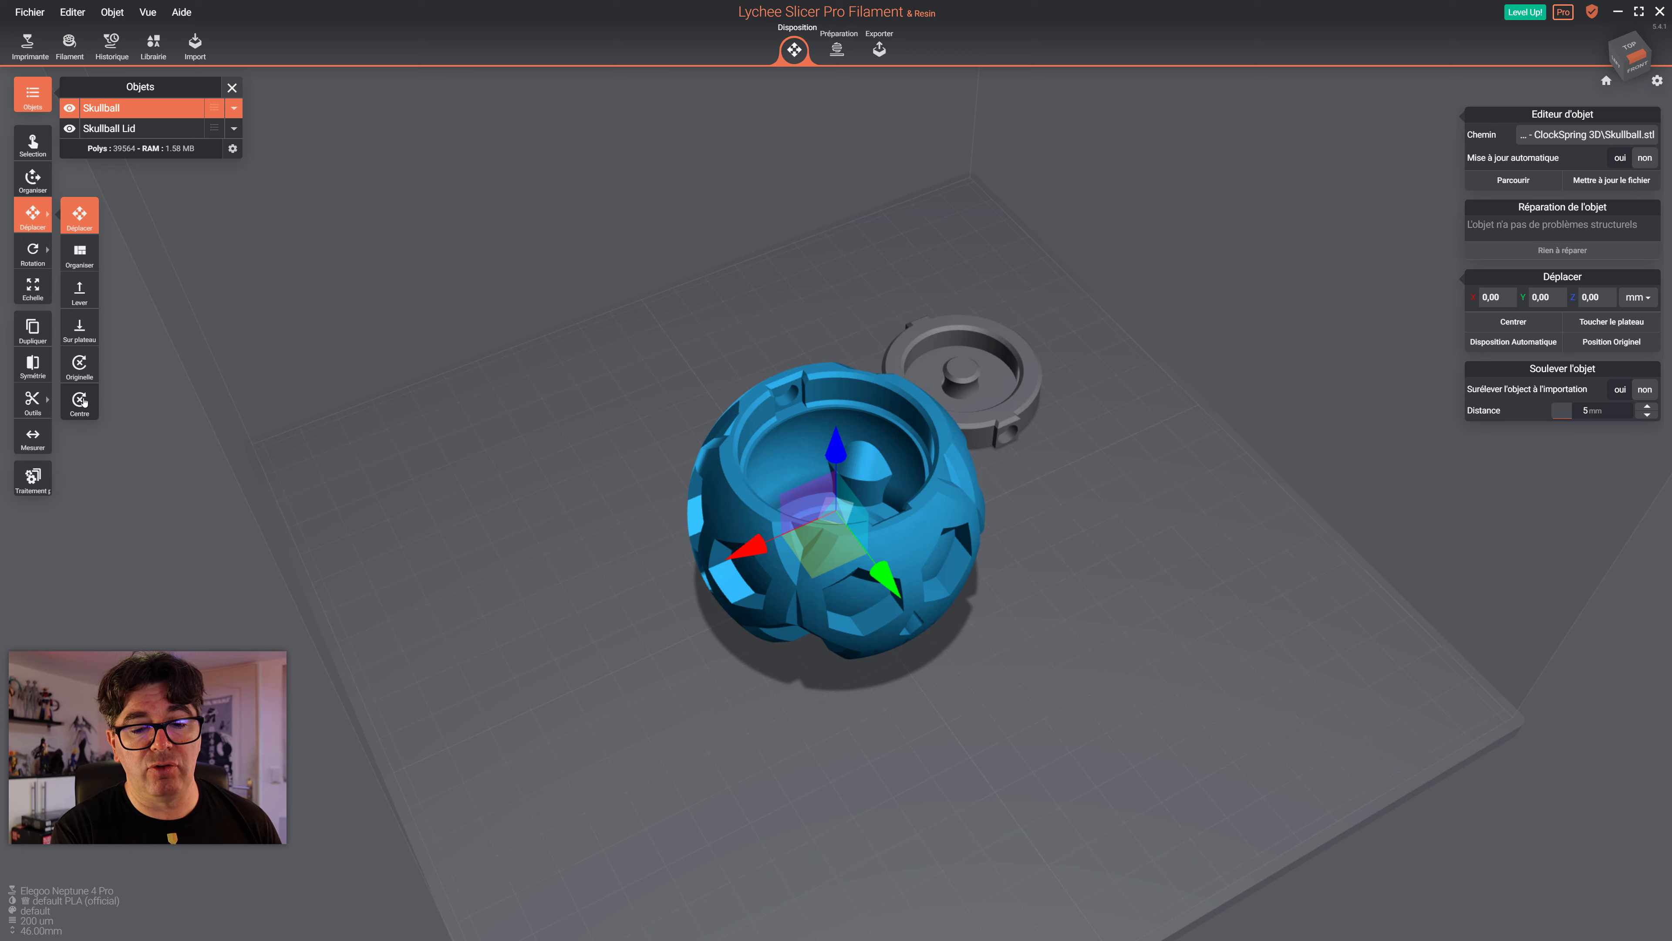
Enter the Préparation stage and preview the printed layers of the Skullball and its lid down to the lowest ones
right_drag(773, 473, 523, 430)
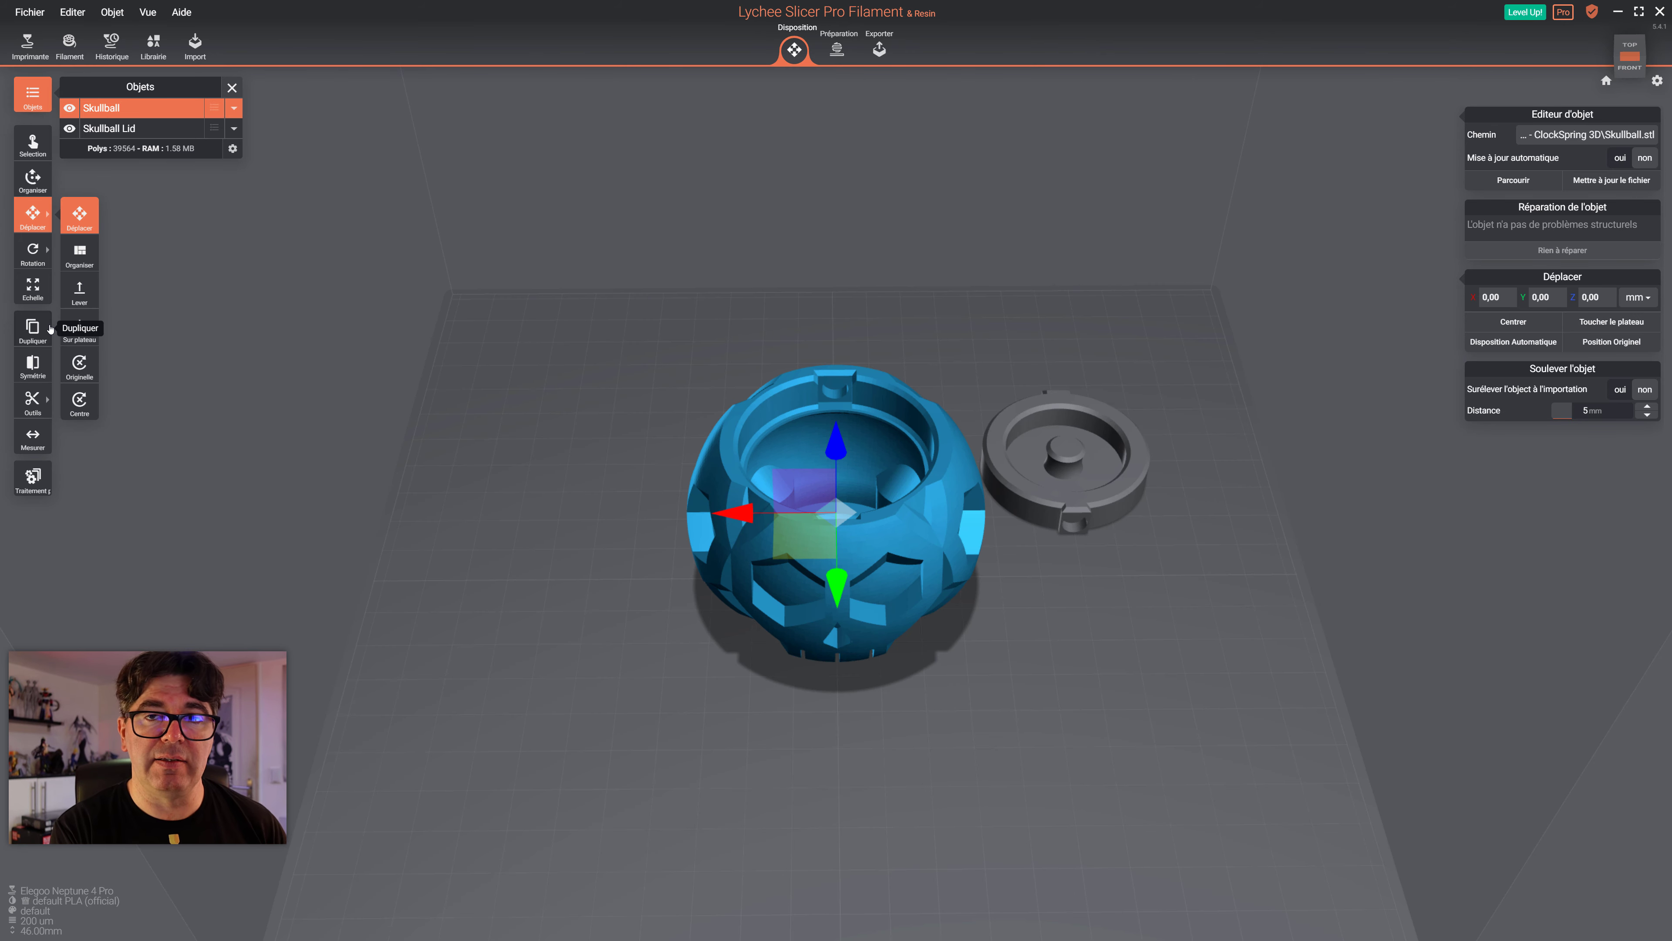
right_drag(566, 420, 615, 398)
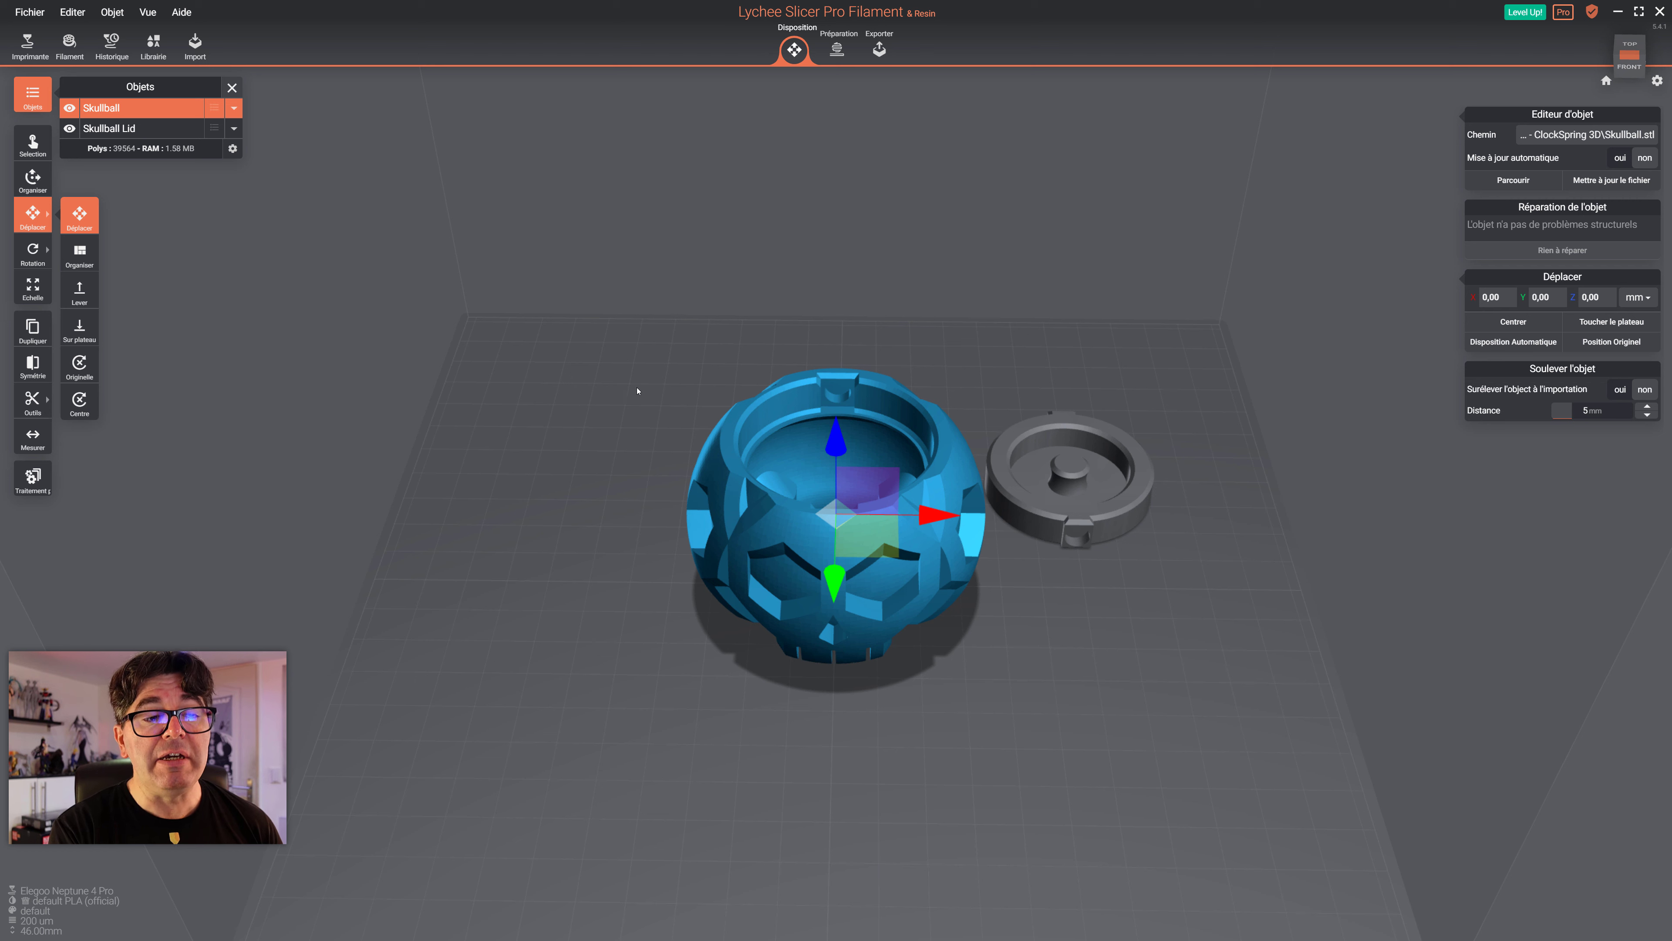
click(837, 49)
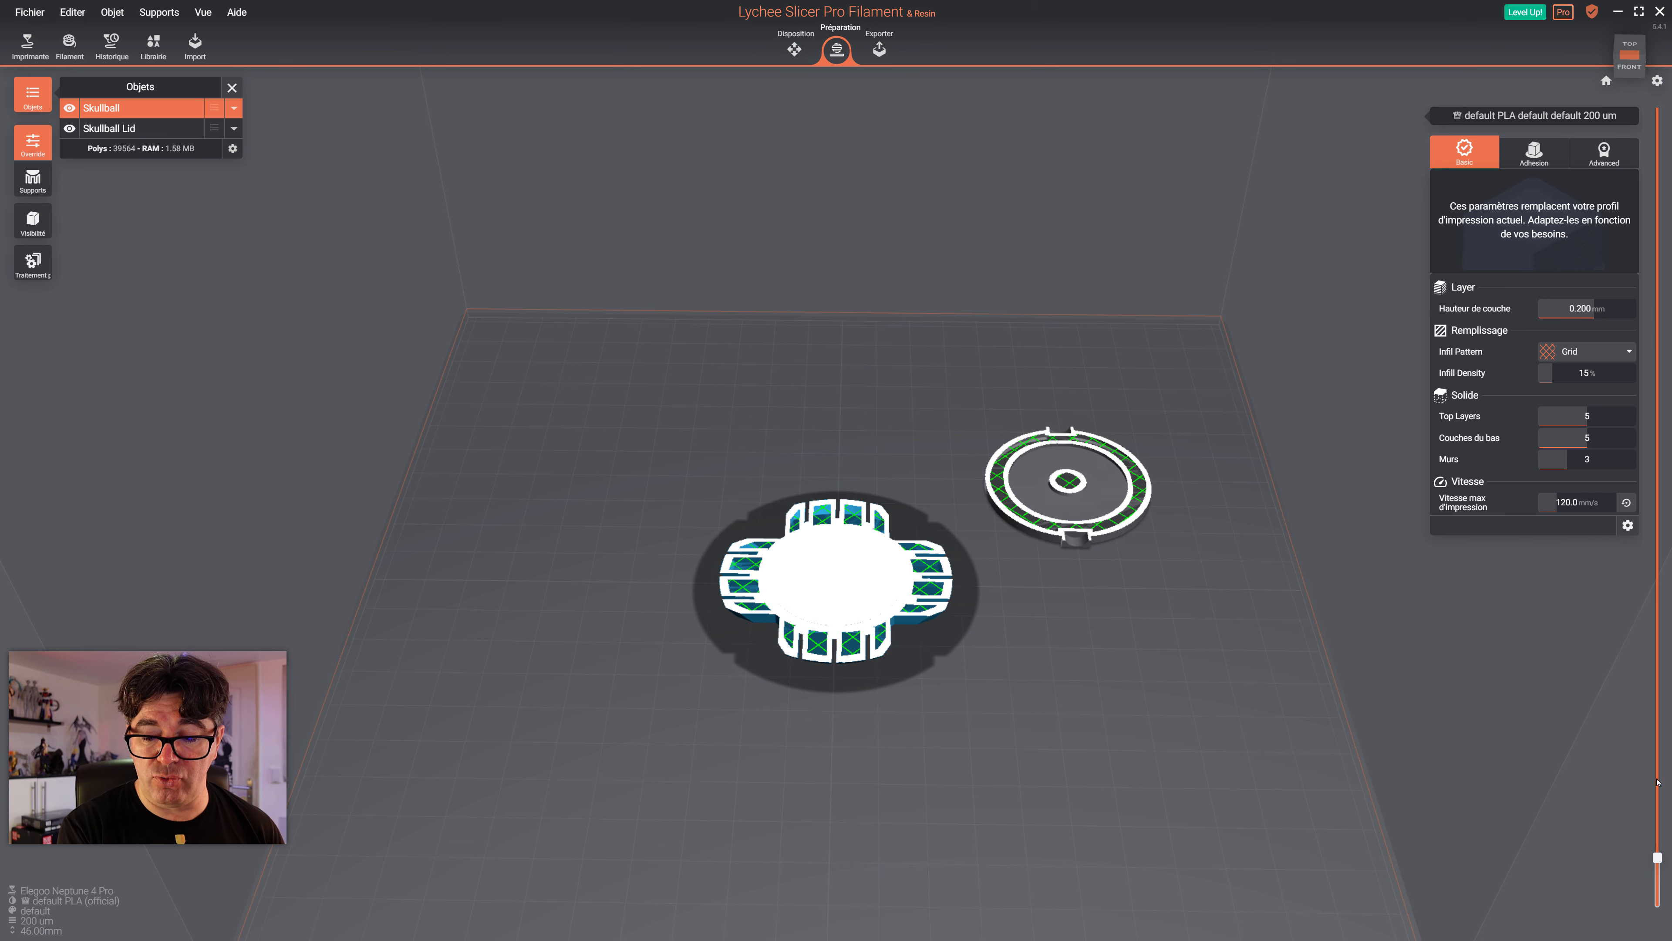
drag(1656, 864, 1656, 919)
right_drag(802, 706, 972, 747)
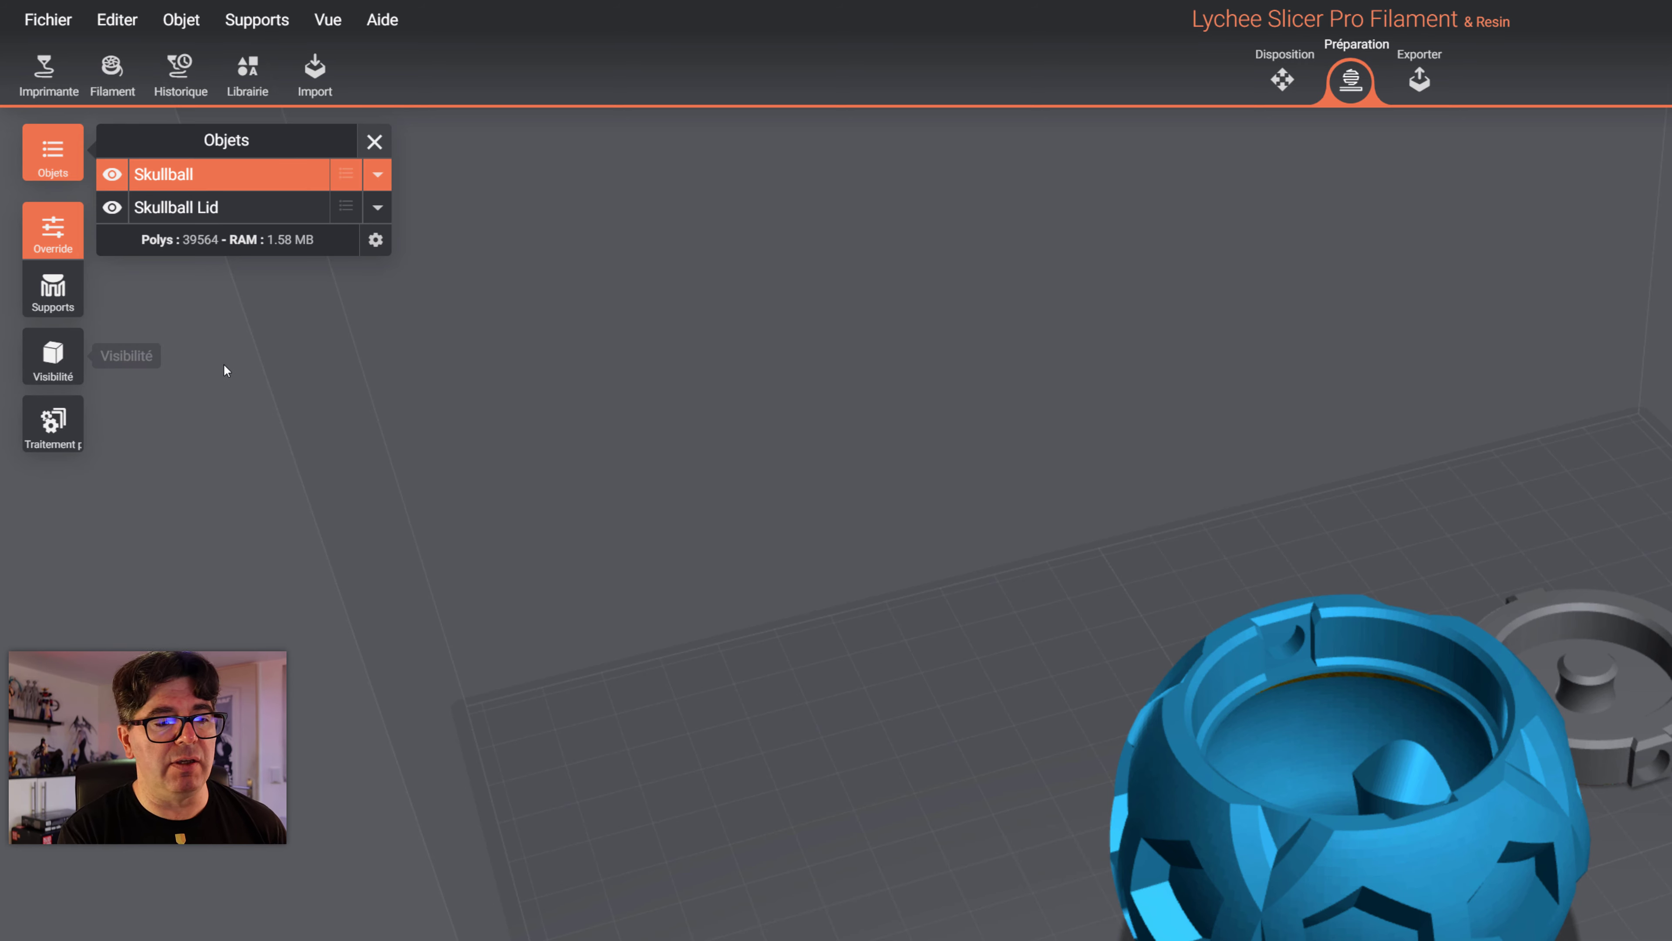
Preview the Skullball at layer 86, about 17.3 mm high, and examine its walls and infill up close
click(31, 211)
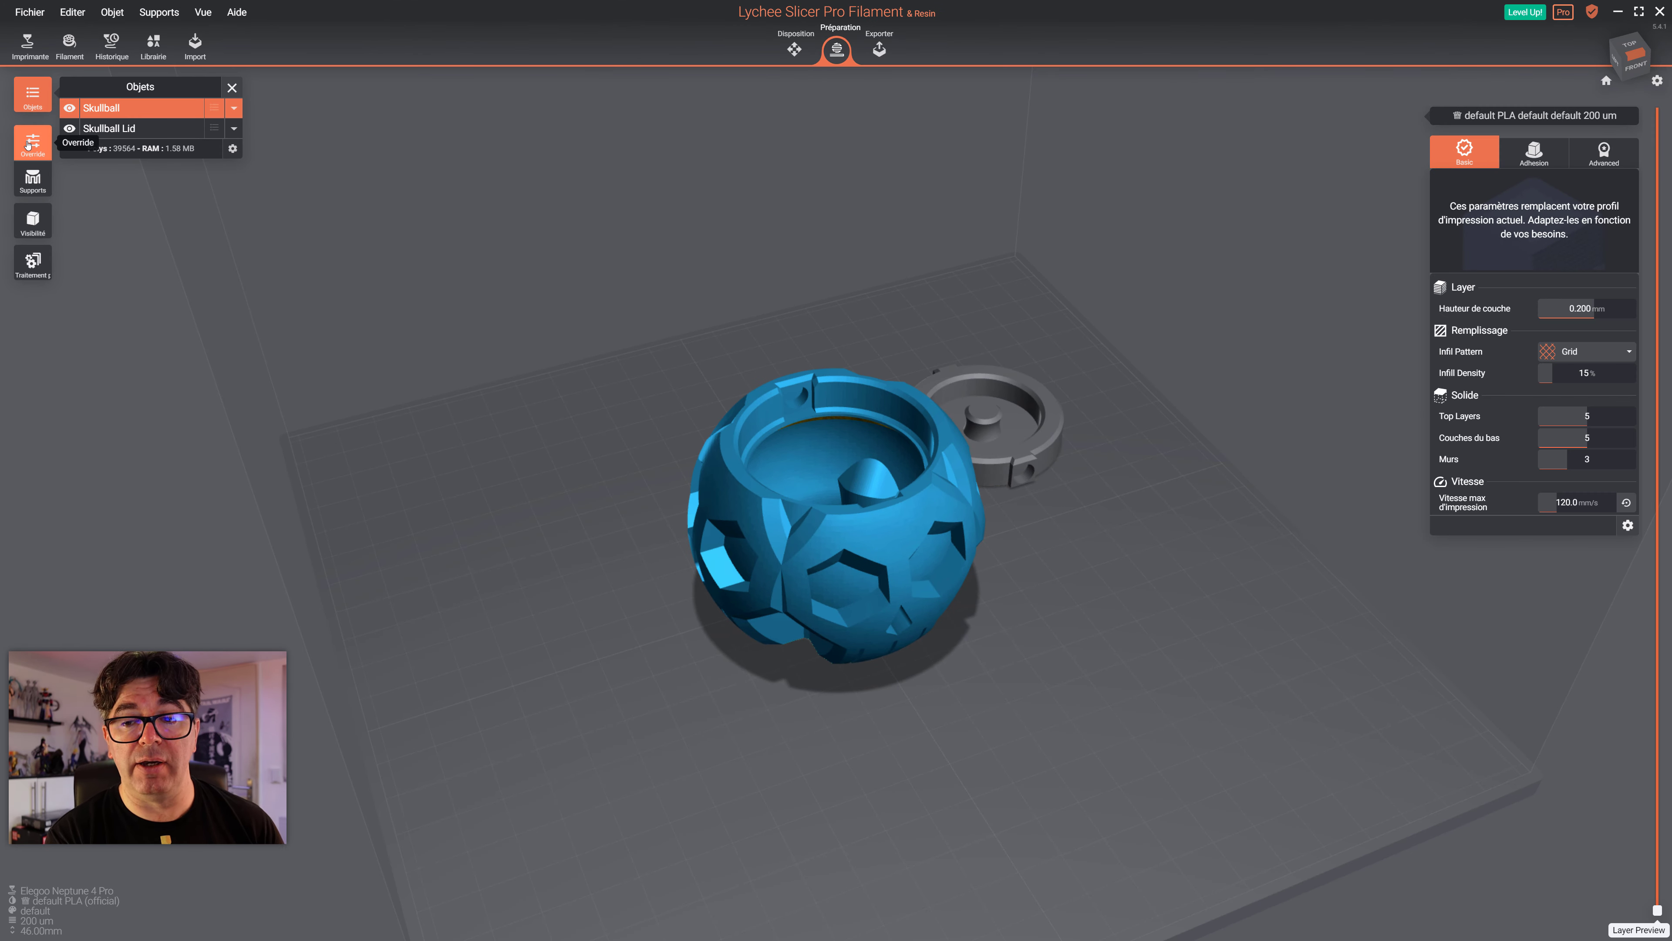
right_drag(1114, 581, 1209, 659)
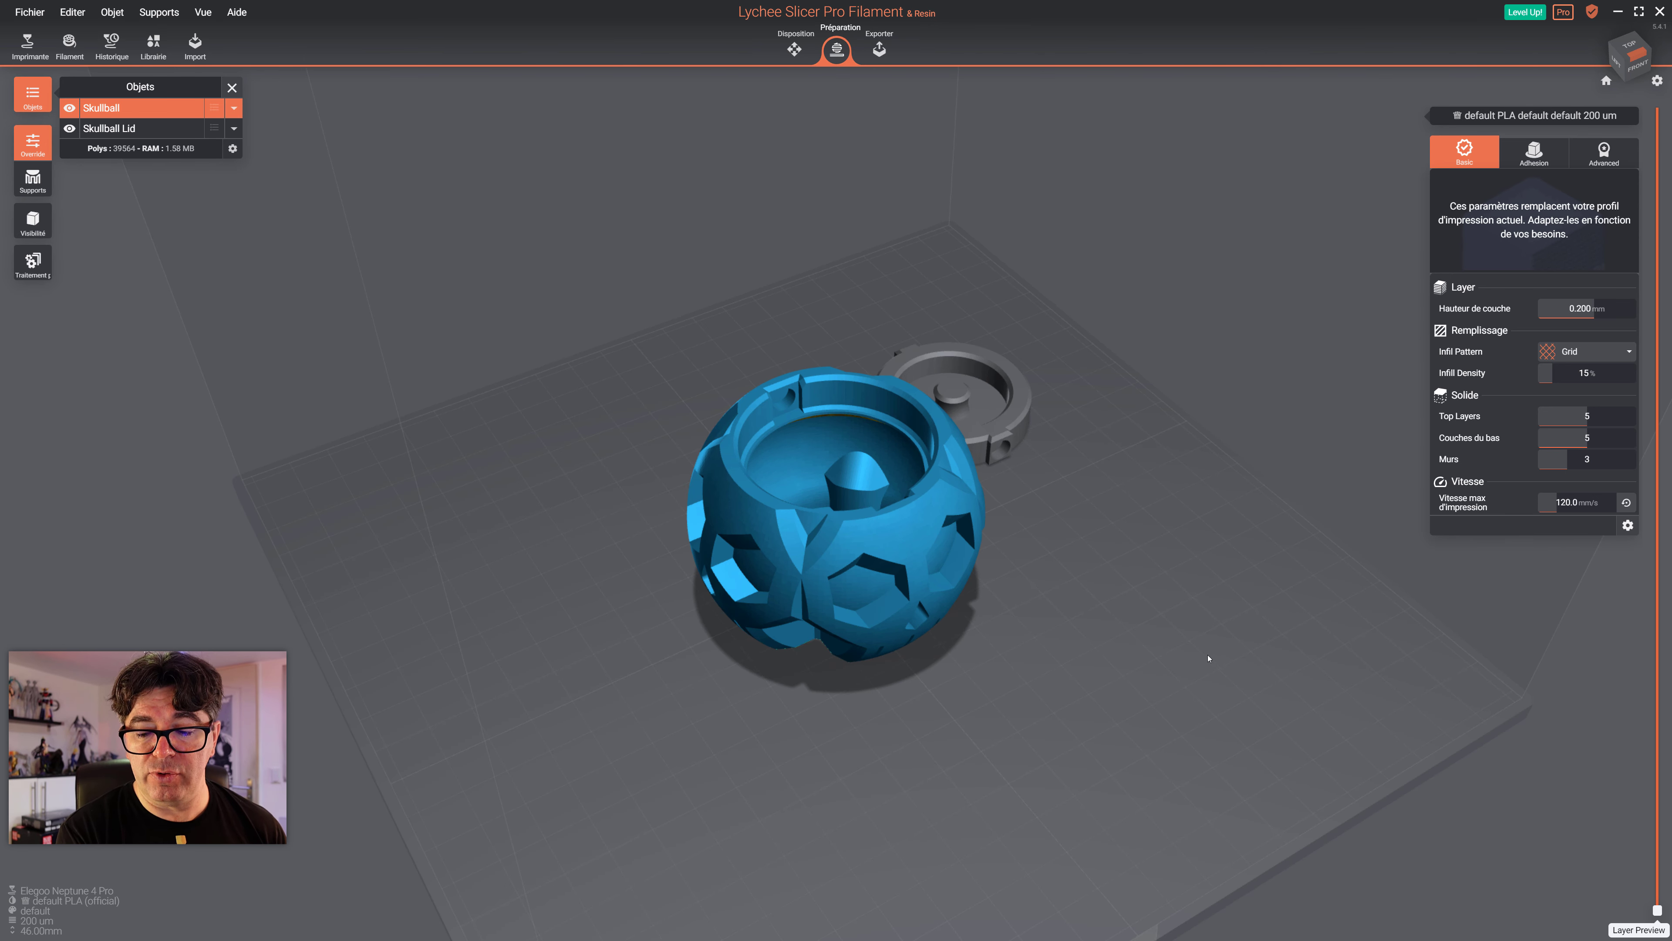
drag(1657, 911, 1657, 540)
mouse_move(1589, 585)
mouse_down()
mouse_move(1588, 780)
mouse_move(1589, 533)
mouse_move(1589, 614)
mouse_up()
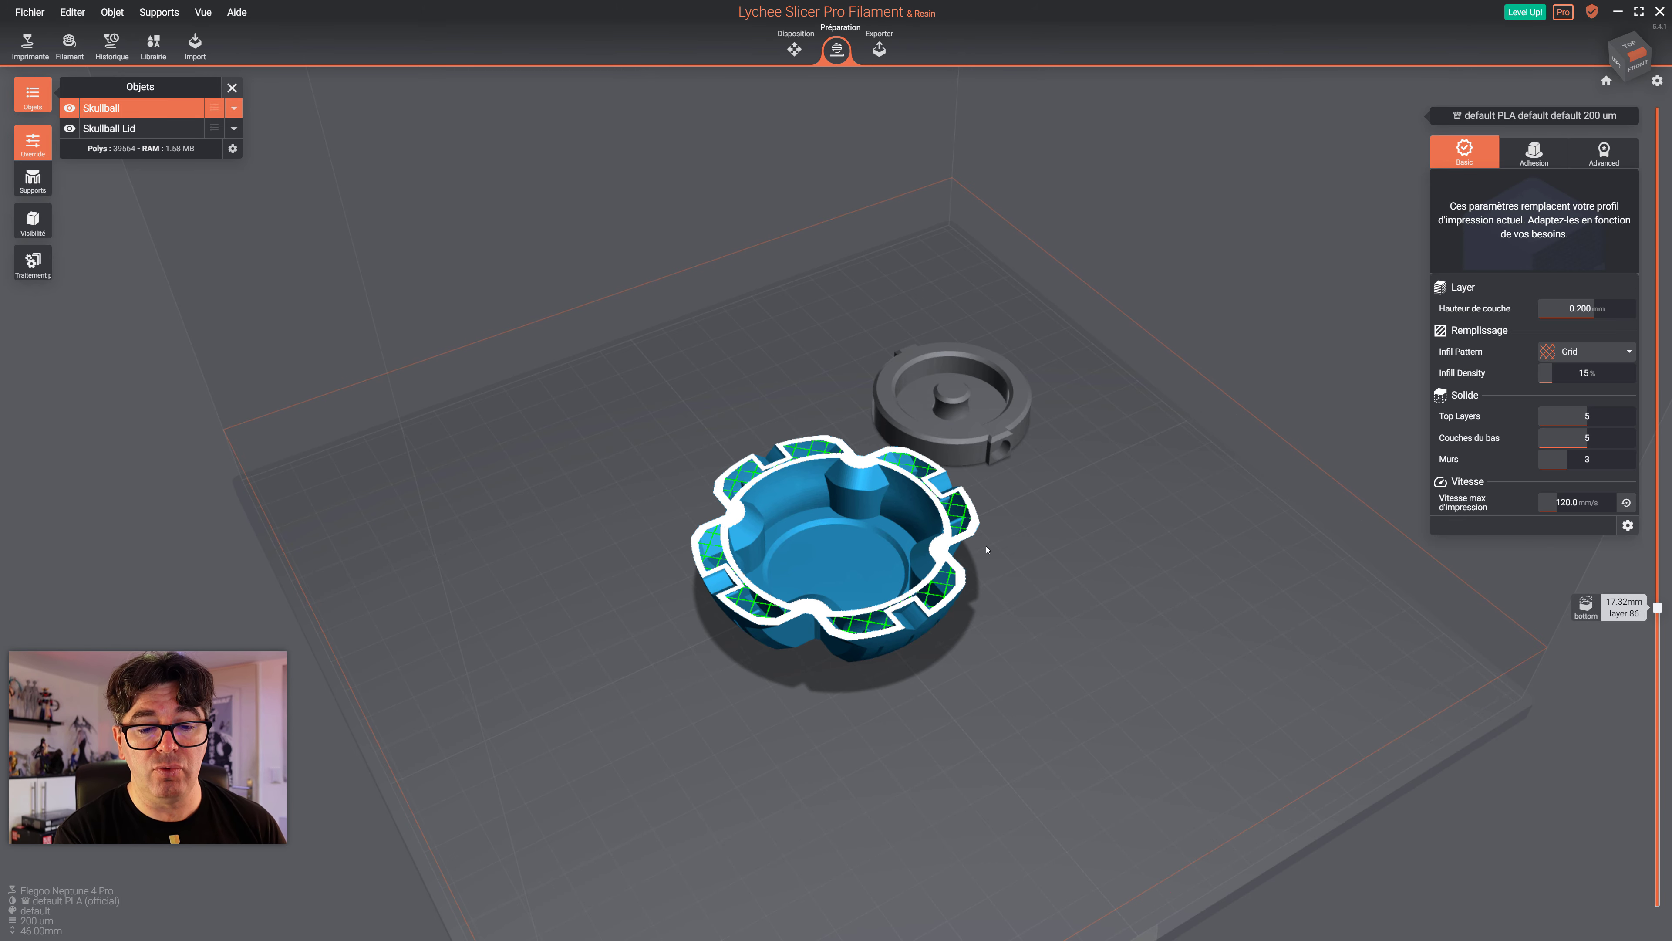
scroll(862, 614, up, 2)
scroll(869, 632, up, 5)
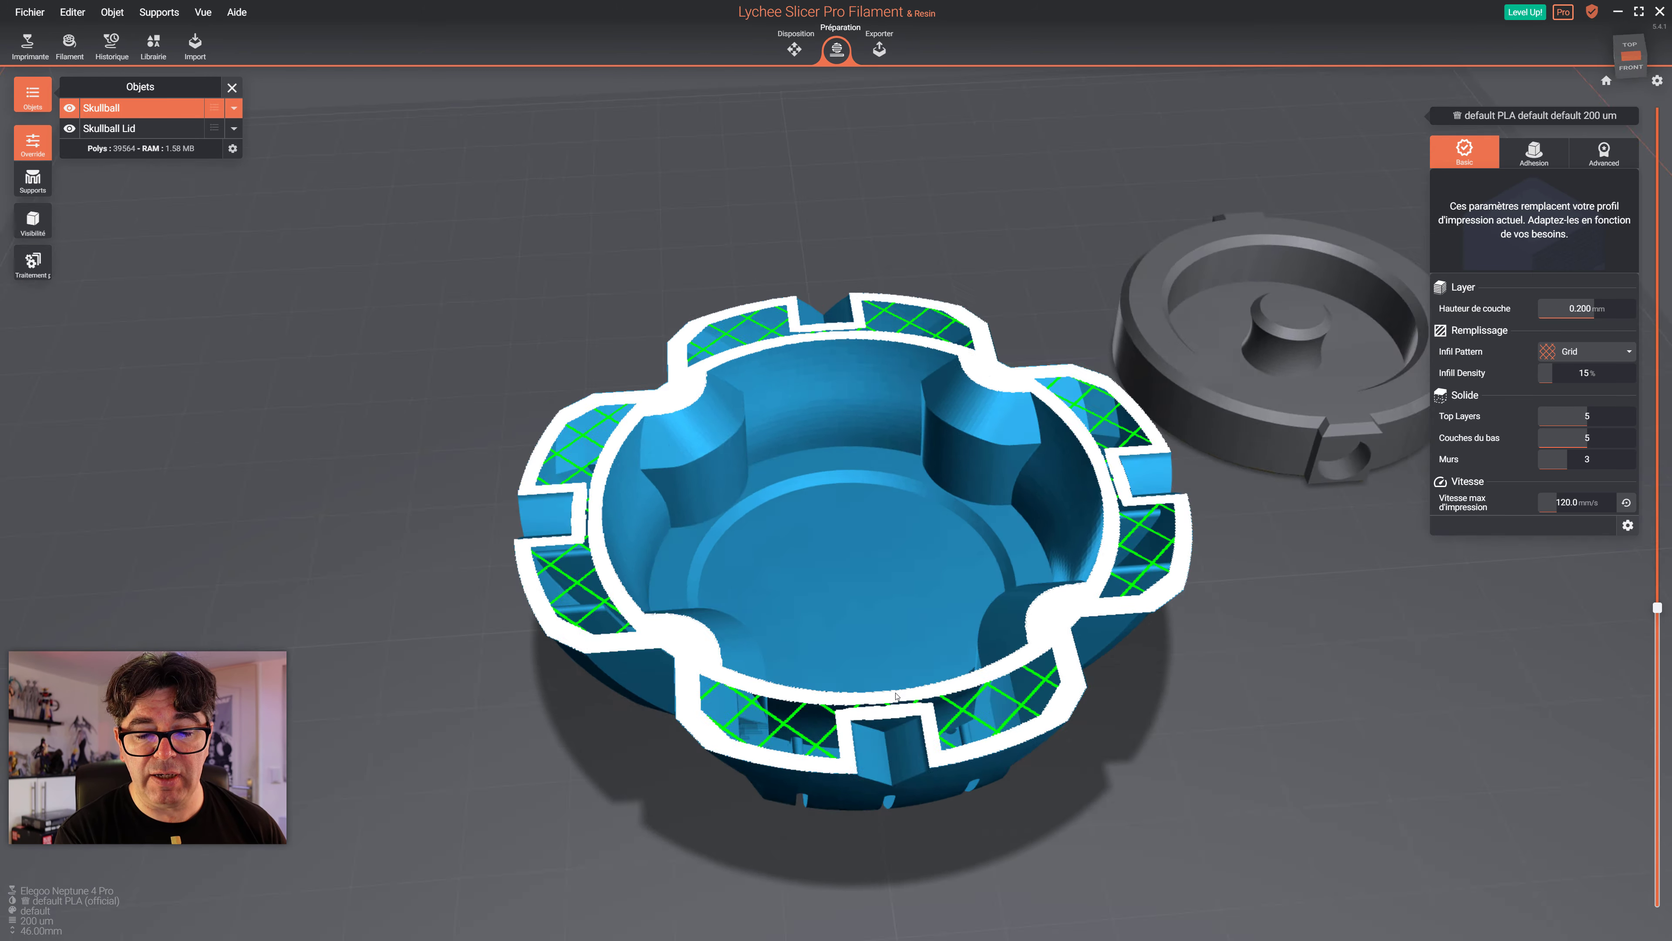
right_drag(897, 696, 1052, 441)
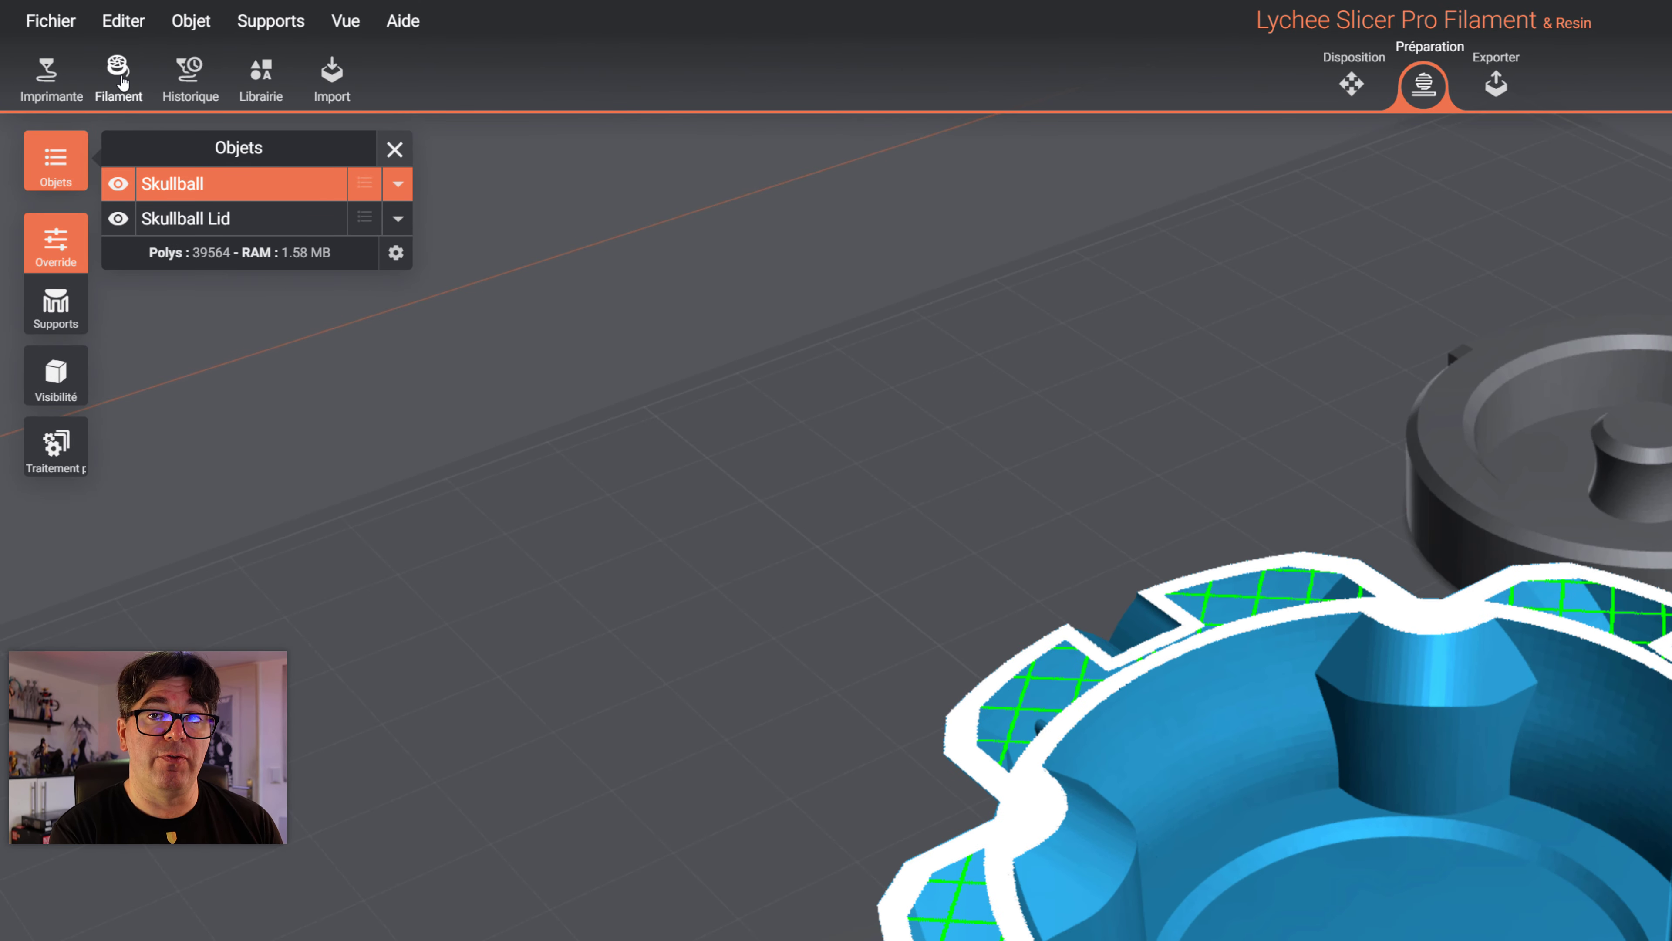
Reset the maximum print speed override in the default filament profile to 160 mm/s and close the profile settings
click(121, 78)
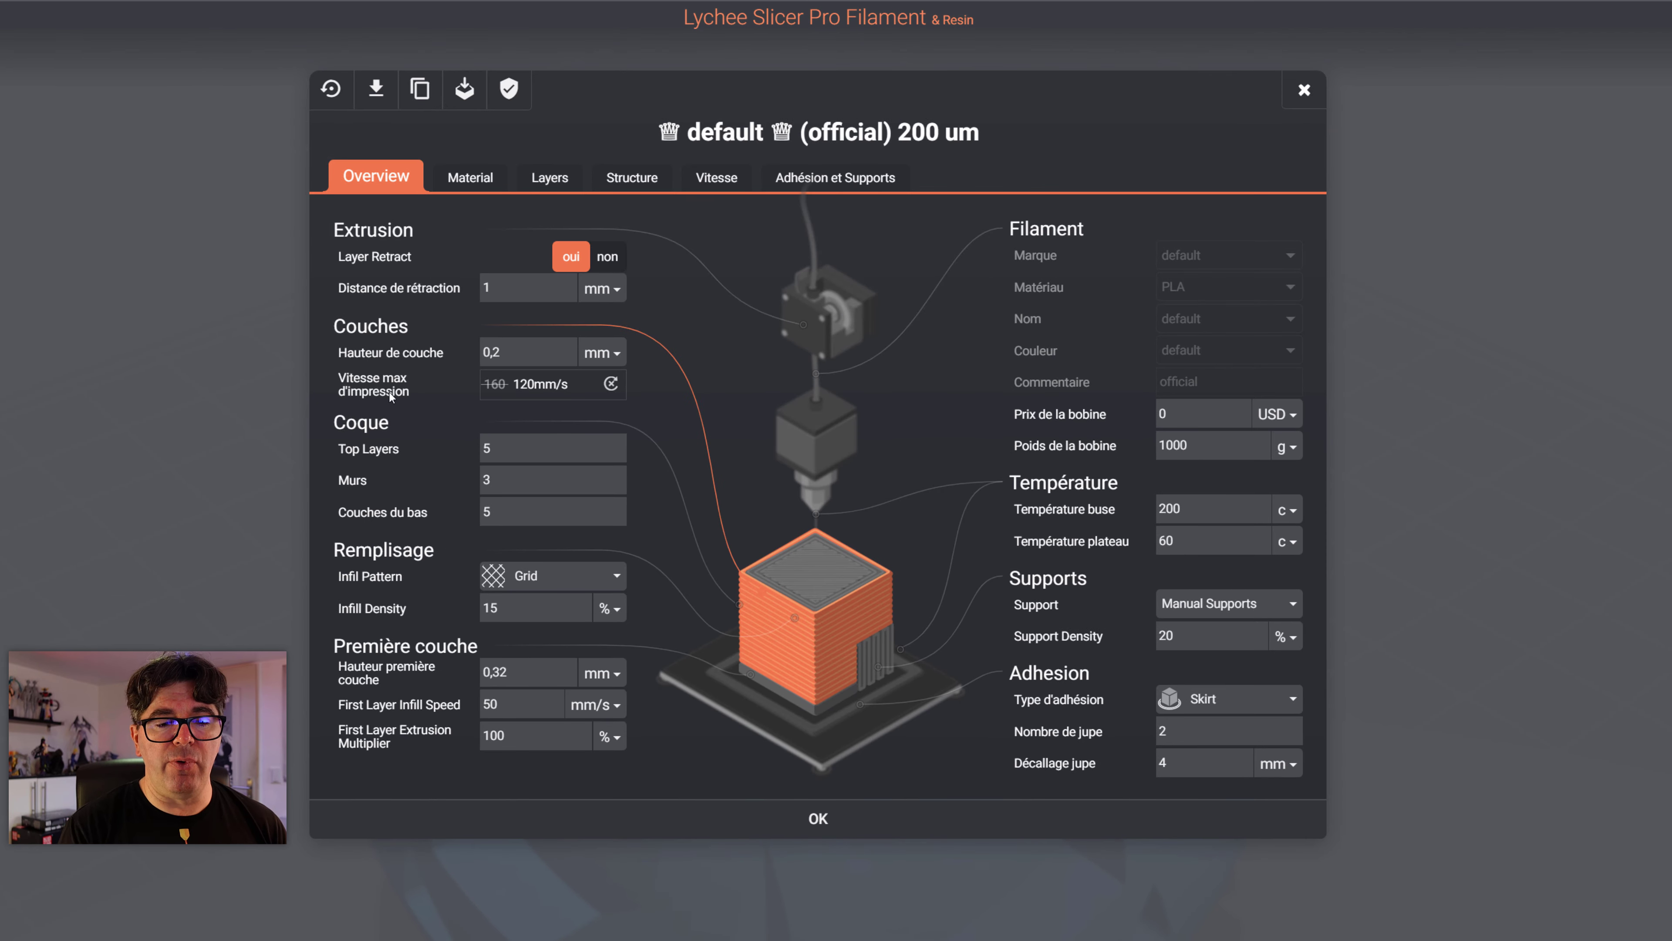
mouse_move(389, 392)
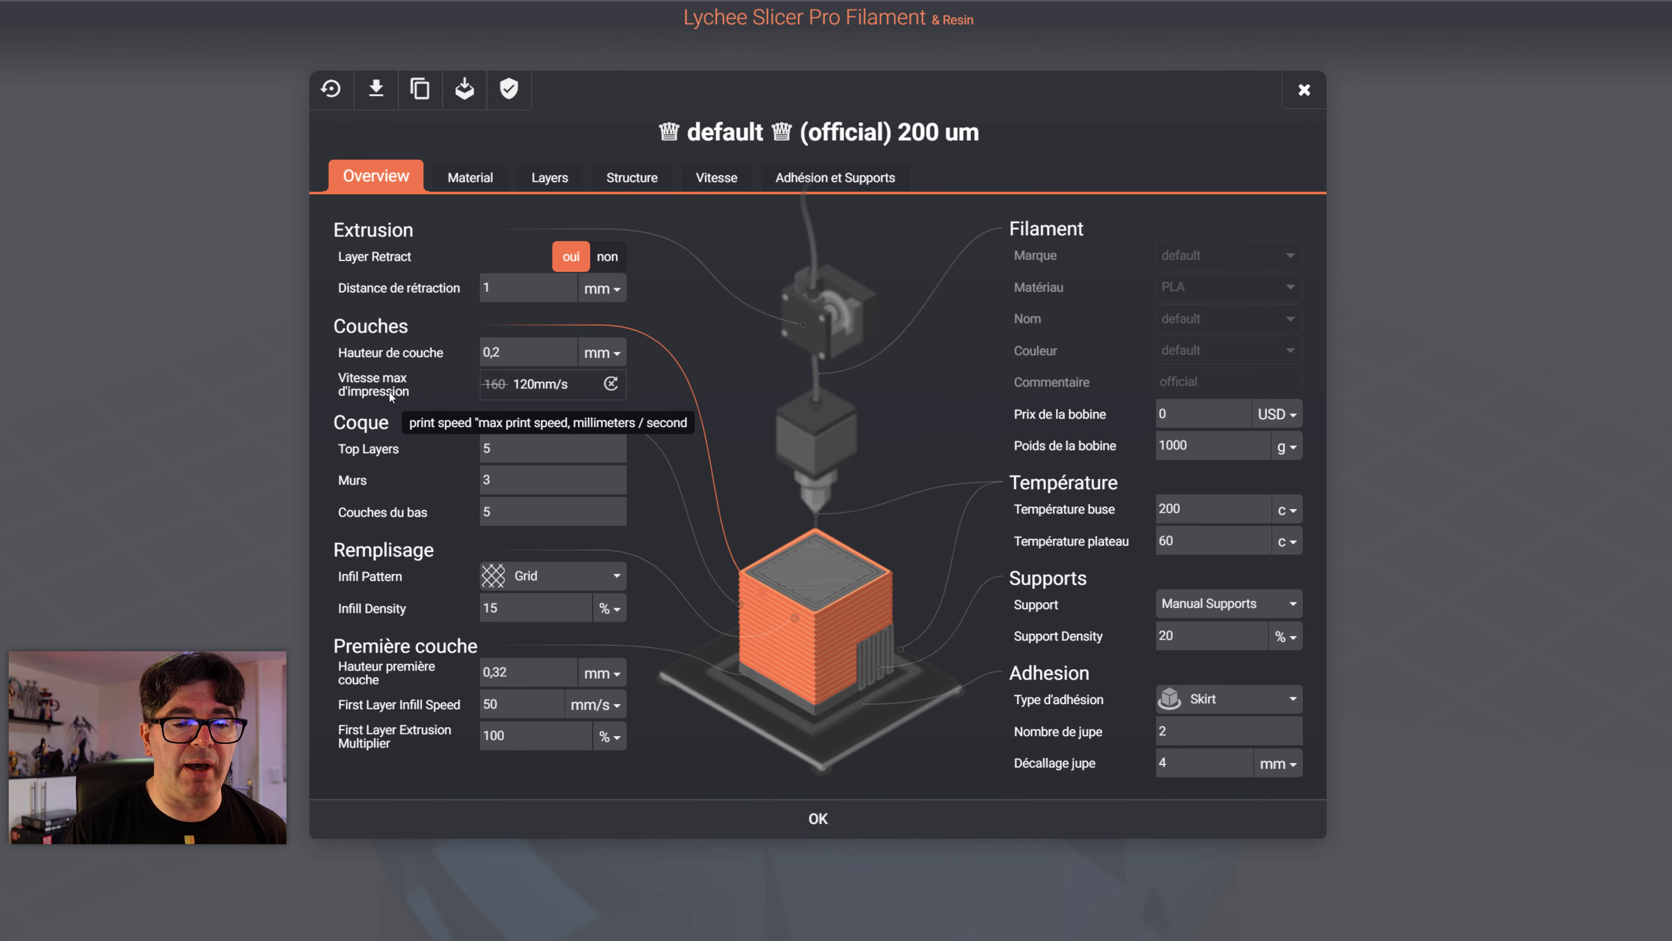
click(612, 383)
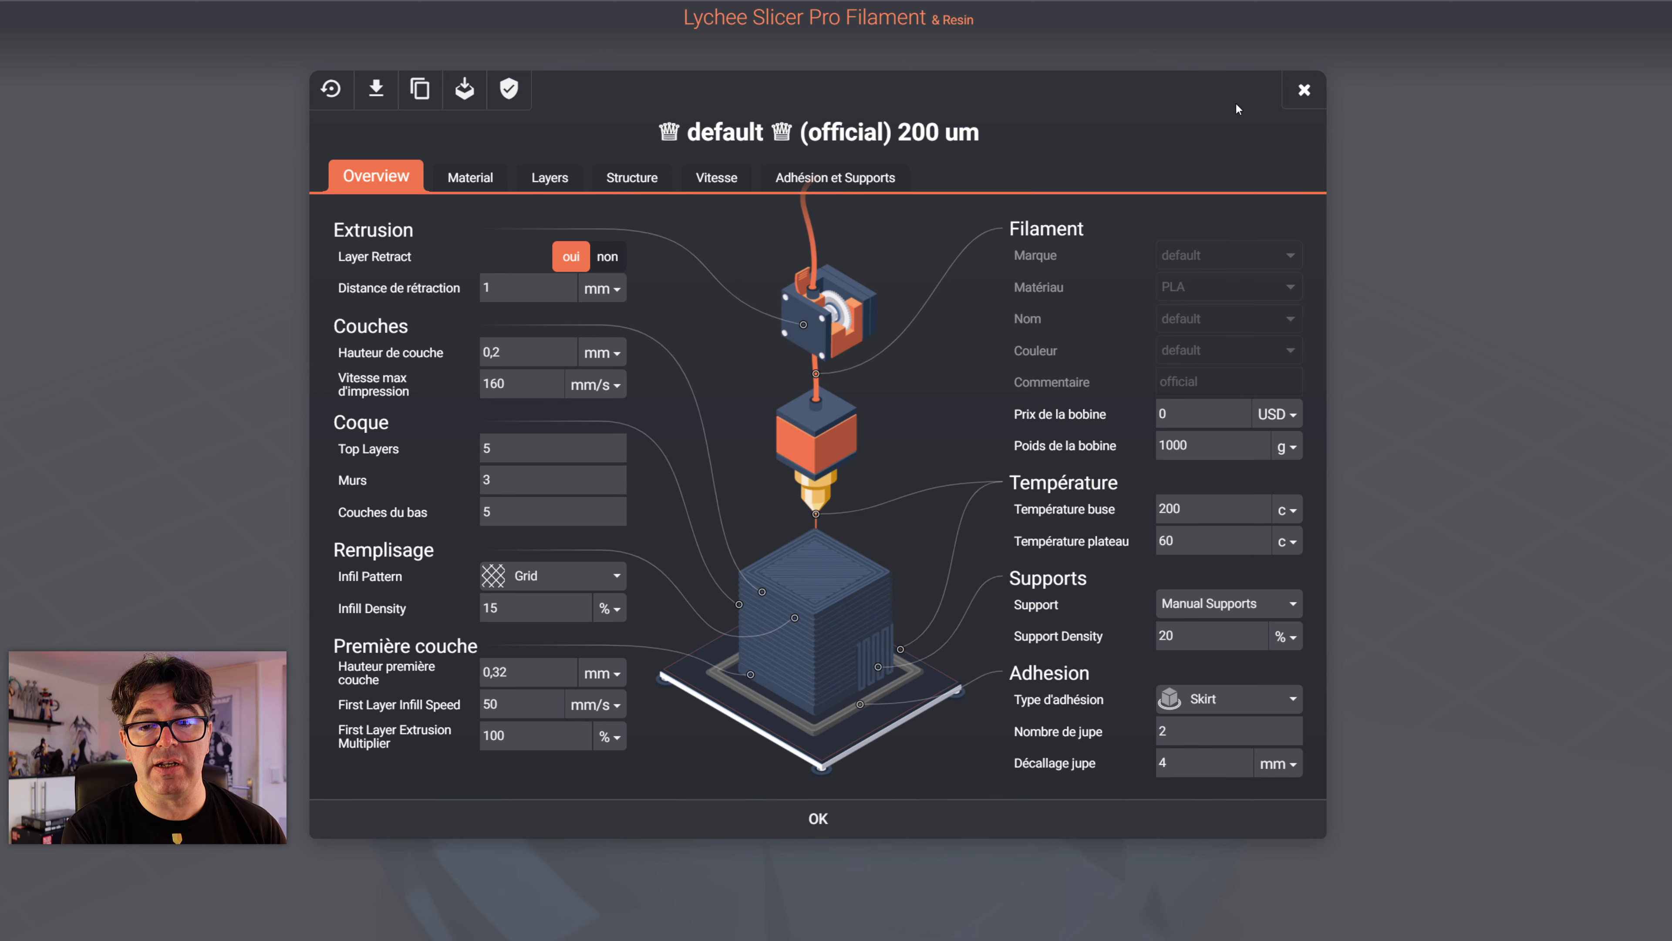
click(1302, 90)
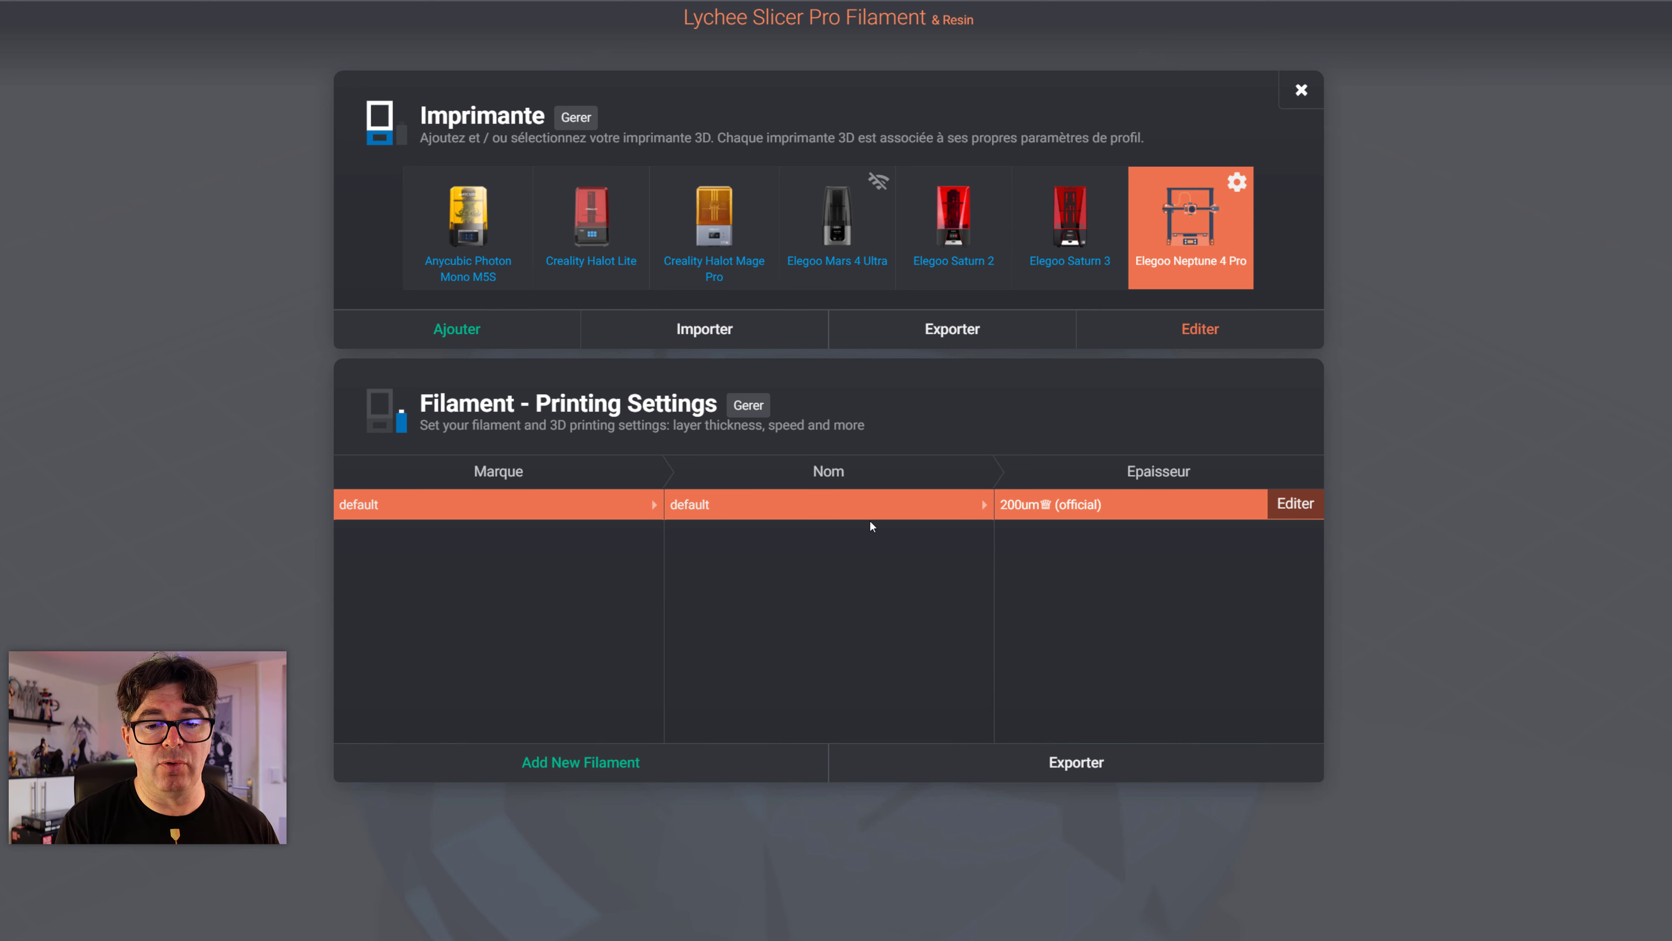
Duplicate the official default 200 um filament profile for the Elegoo Neptune 4 Pro
click(1295, 506)
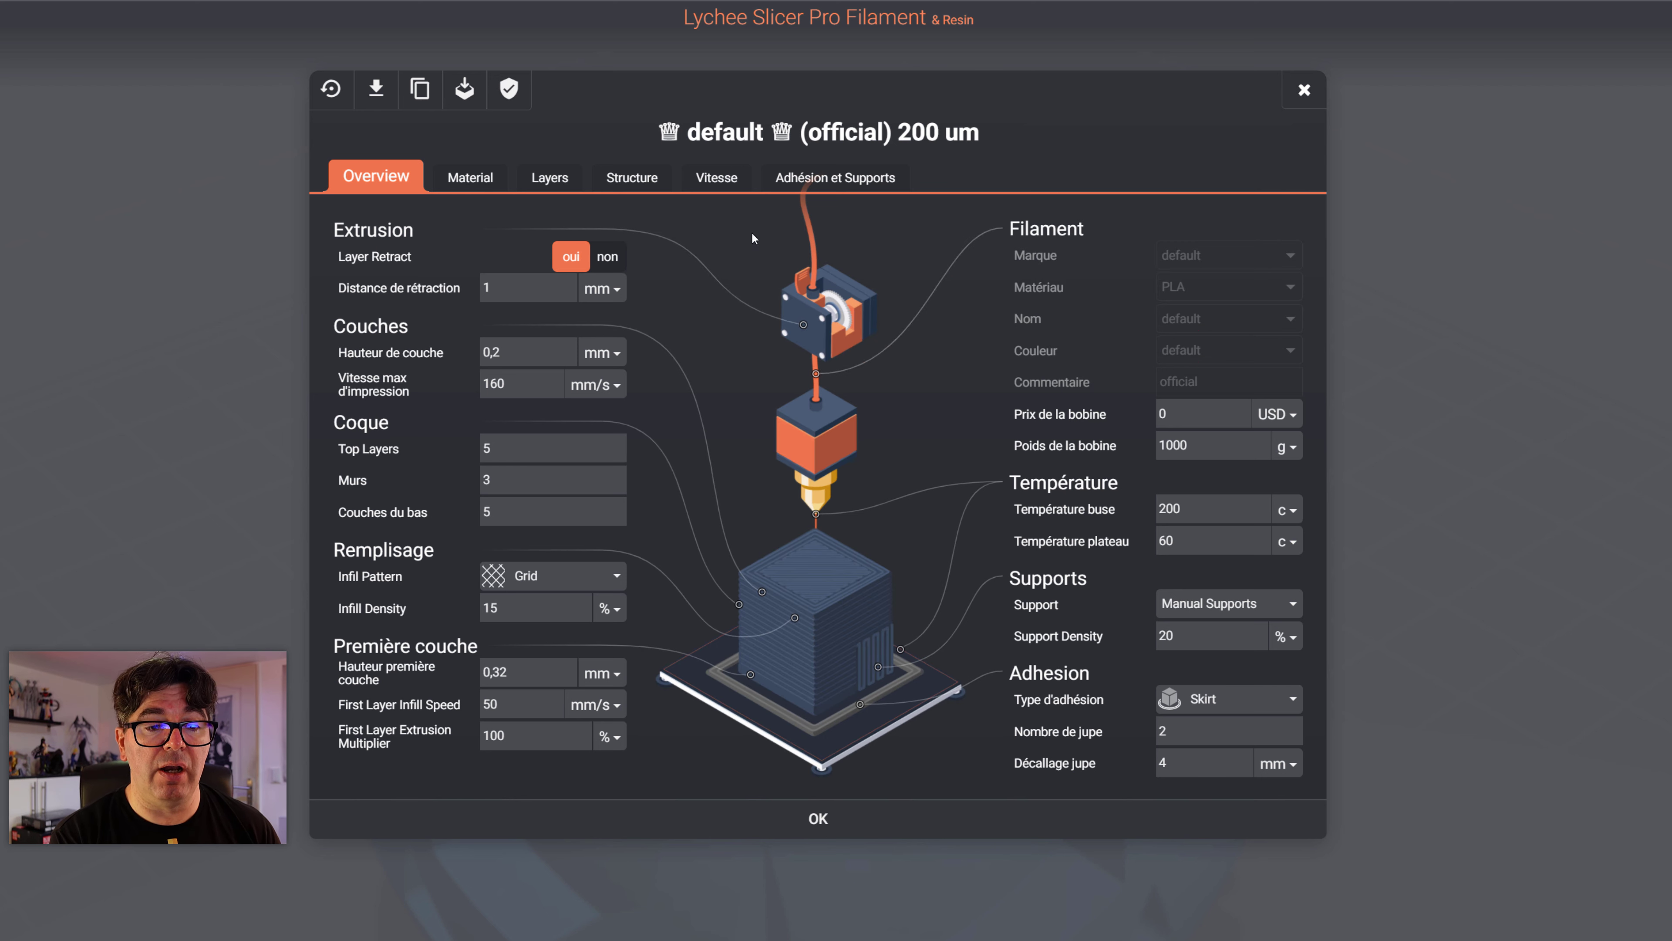
click(422, 93)
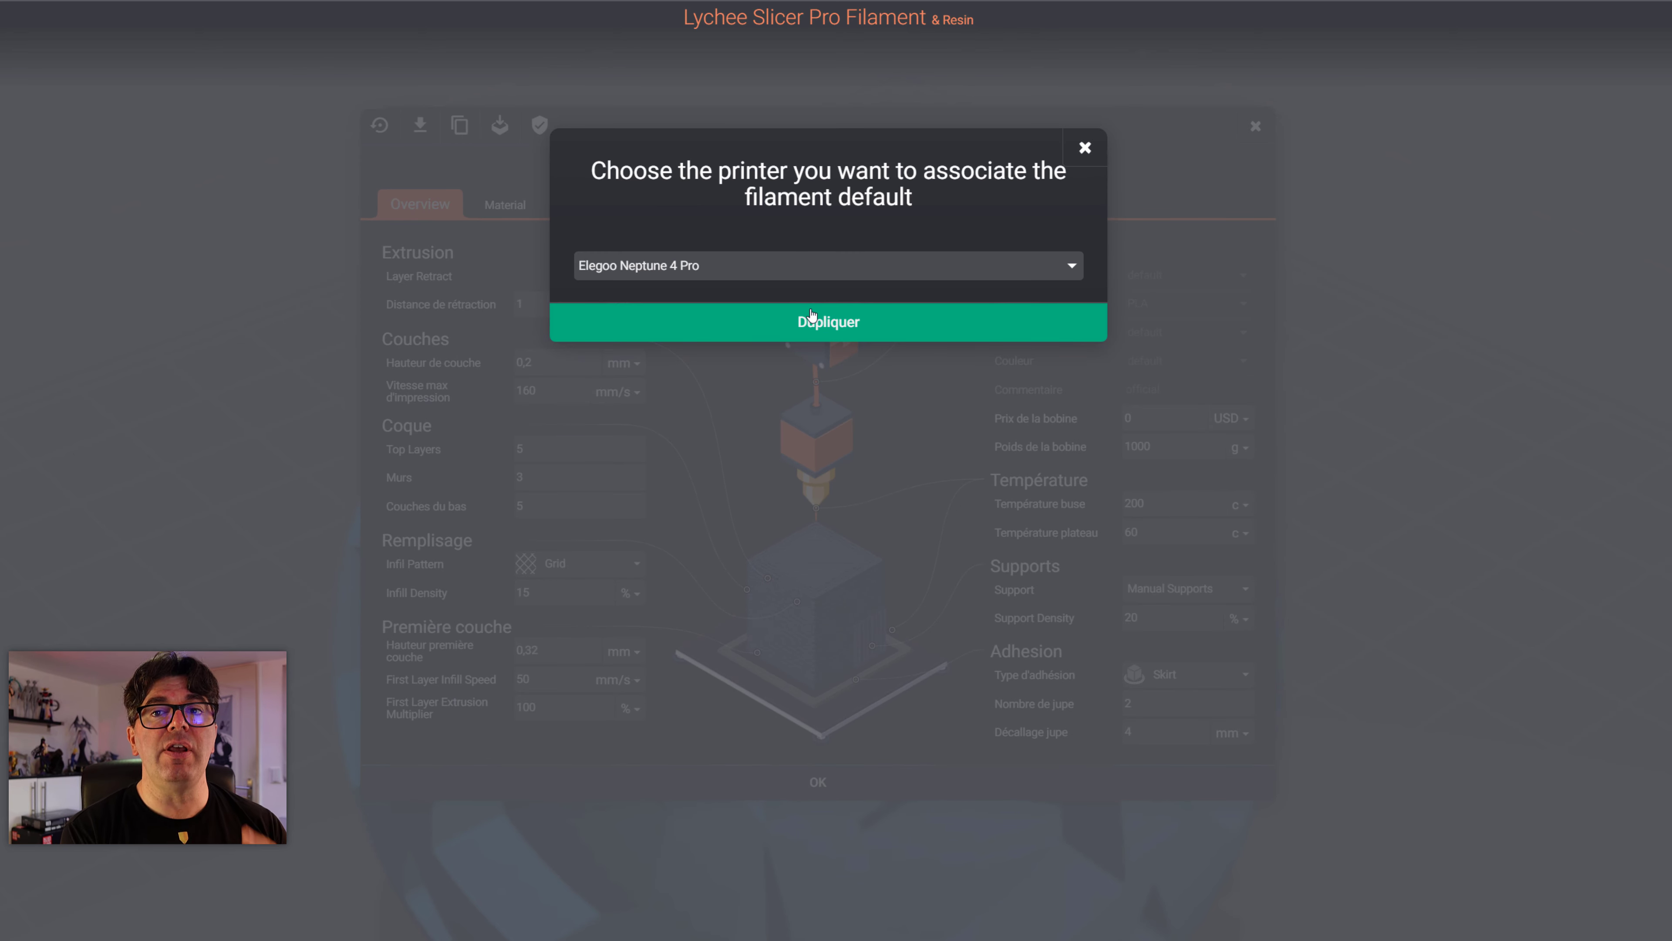
click(735, 328)
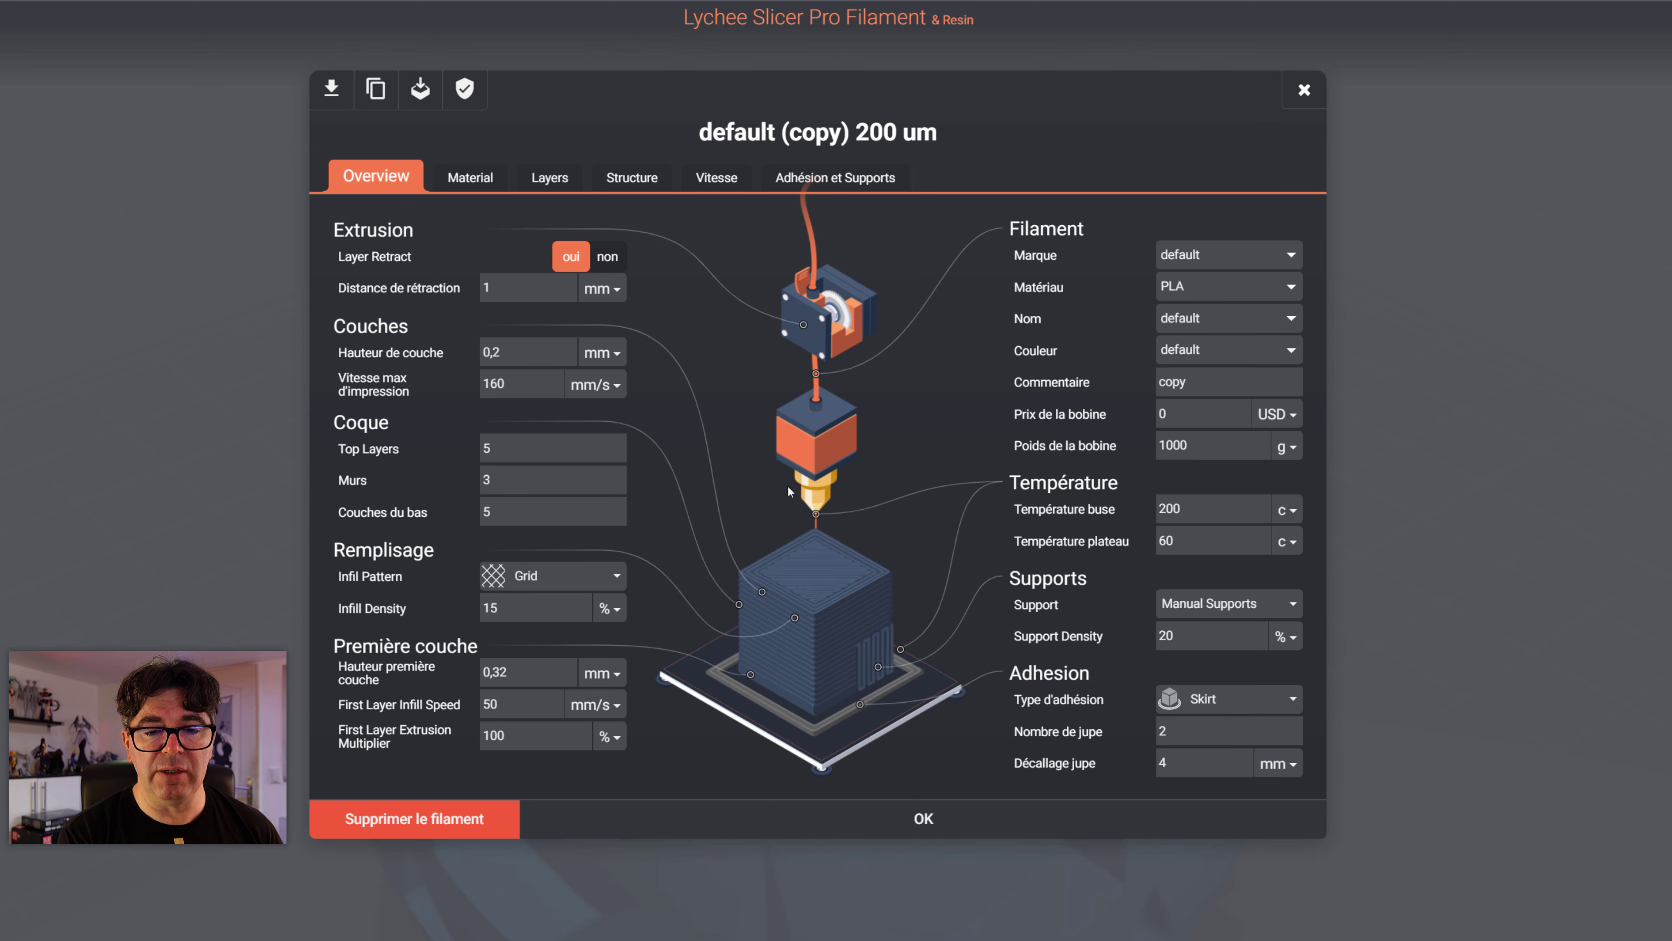
Set the copied profile's filament brand to Wanhao, its name to Premium and its colour to Blue
click(1231, 255)
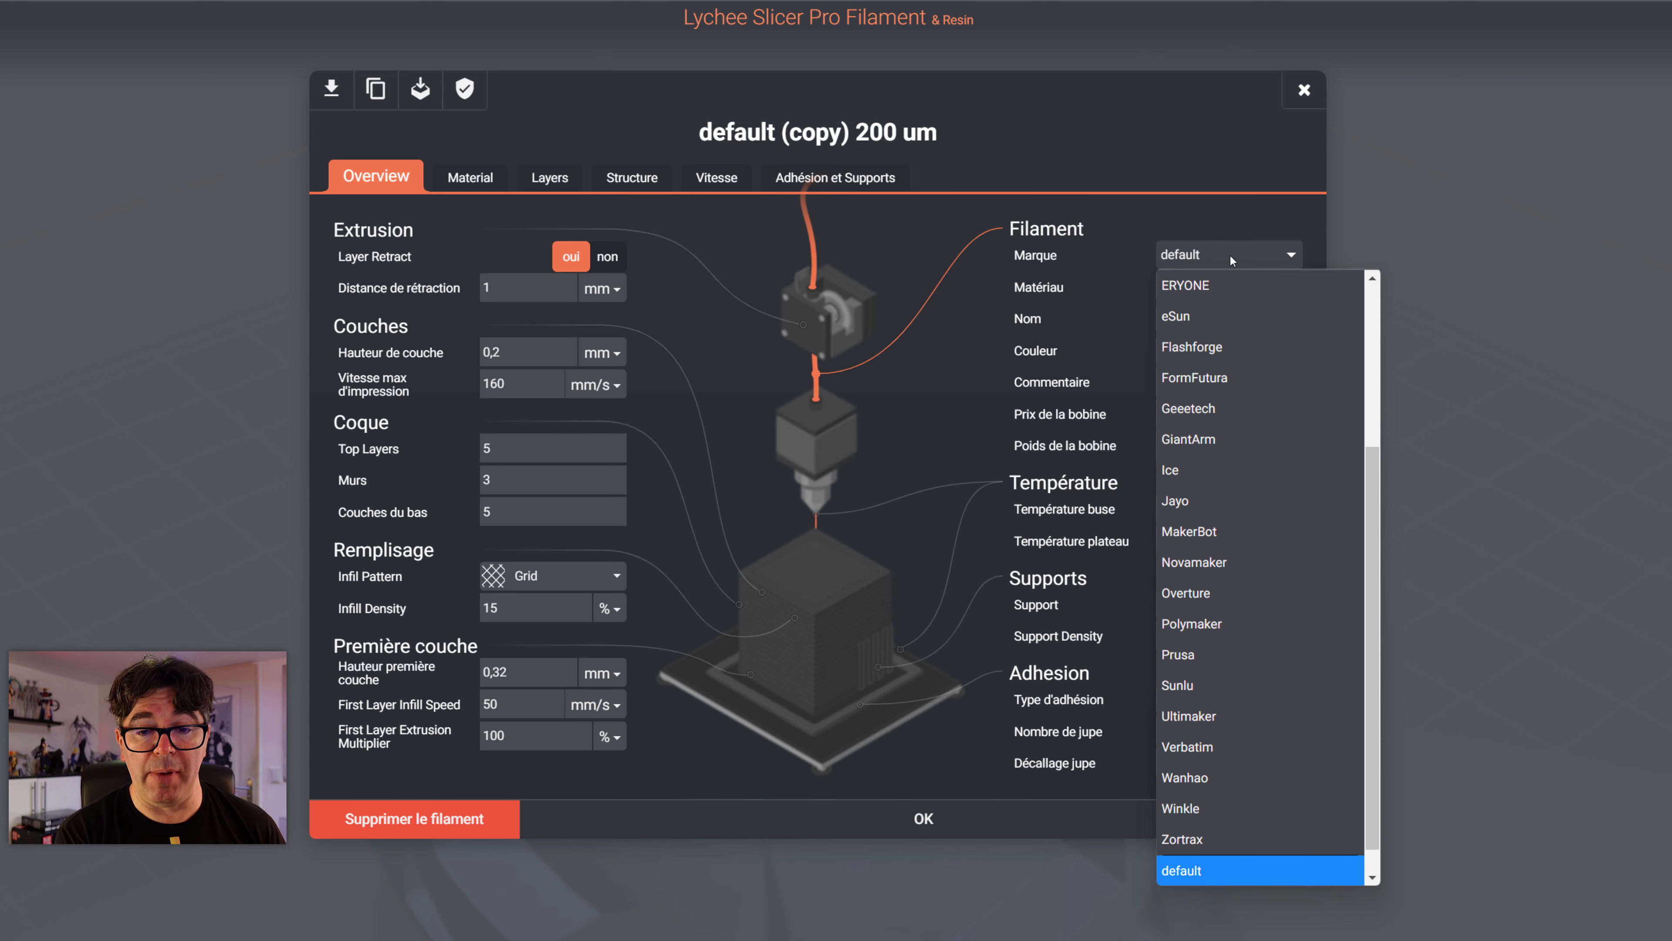
scroll(1231, 702, down, 1)
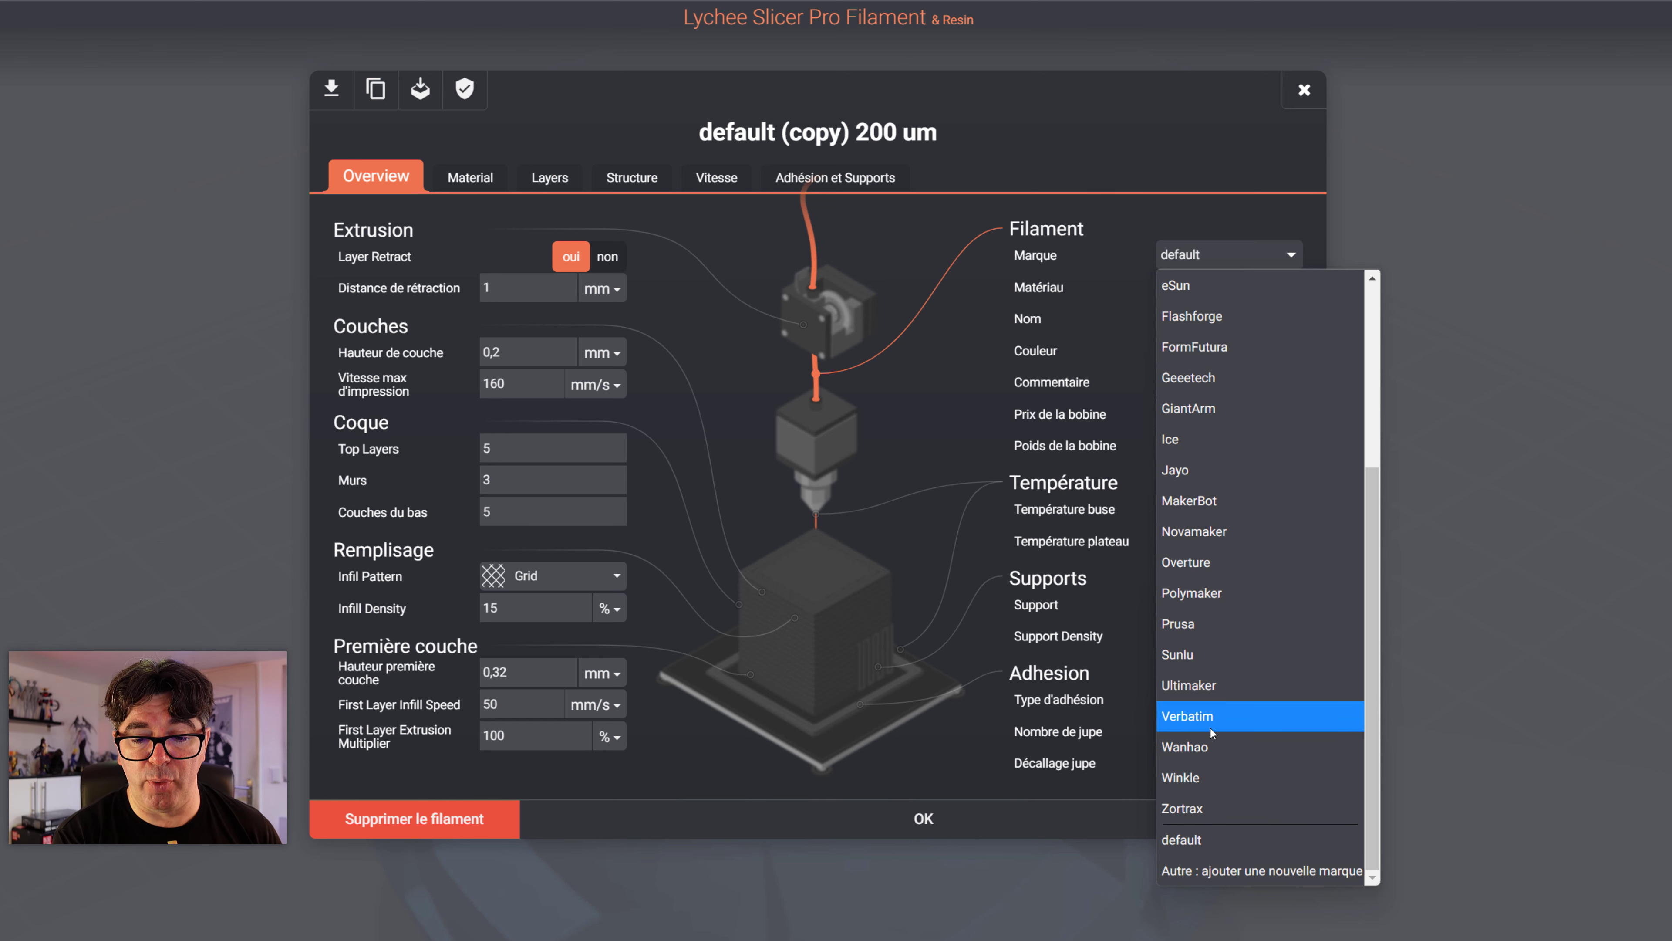
click(1214, 746)
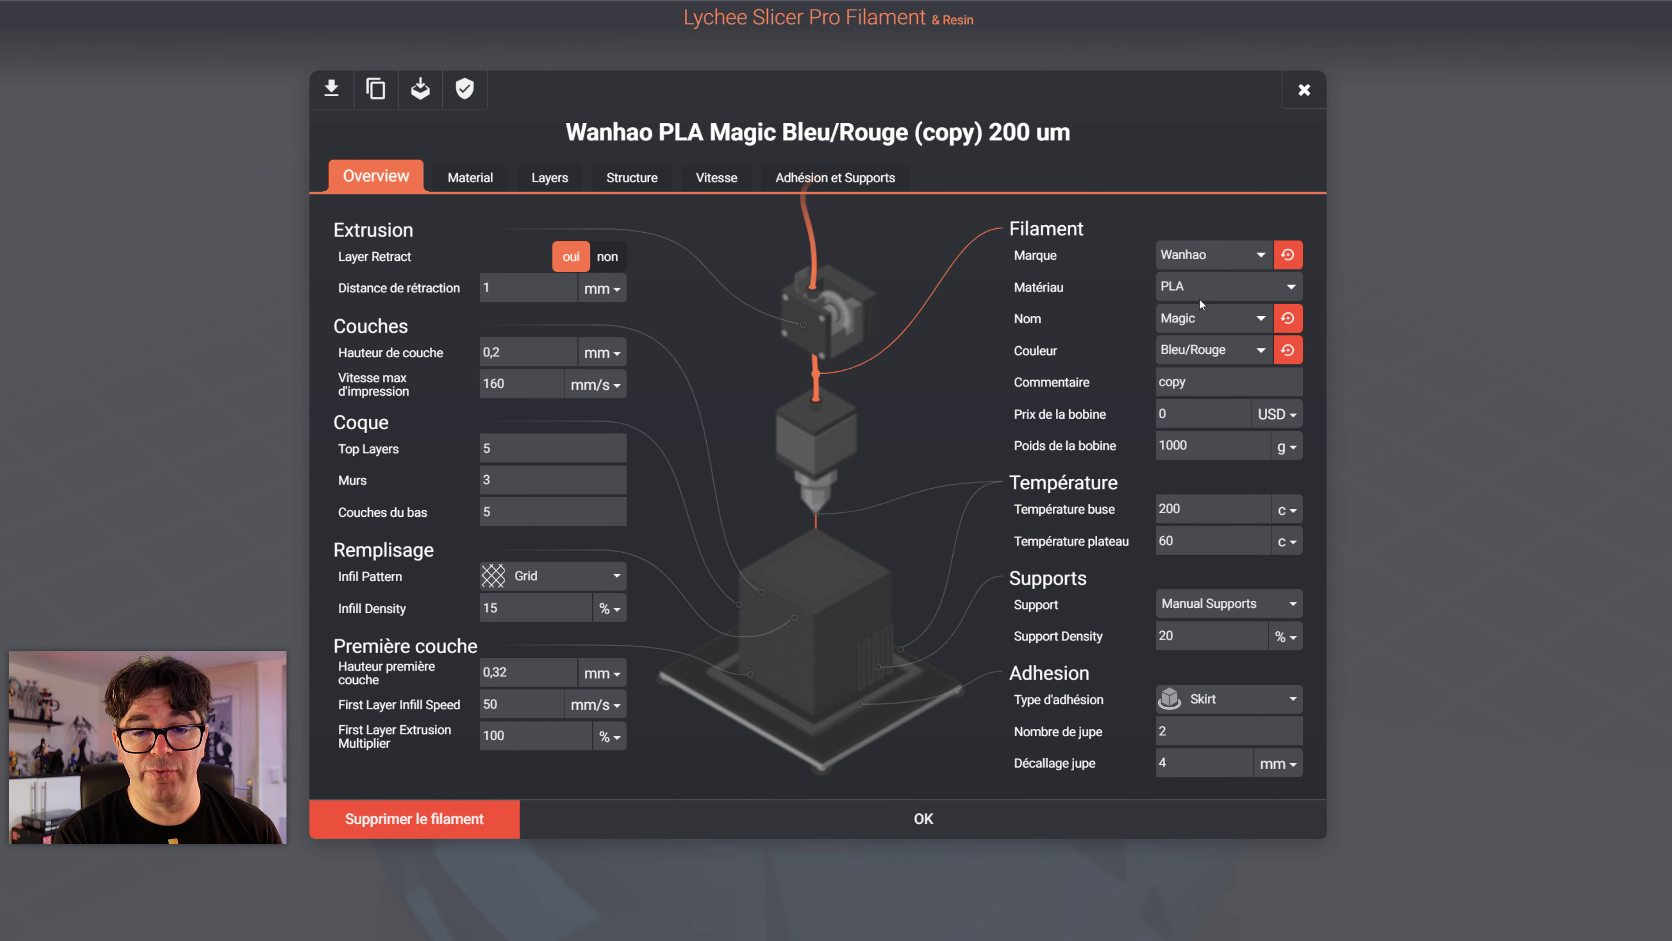
click(1221, 328)
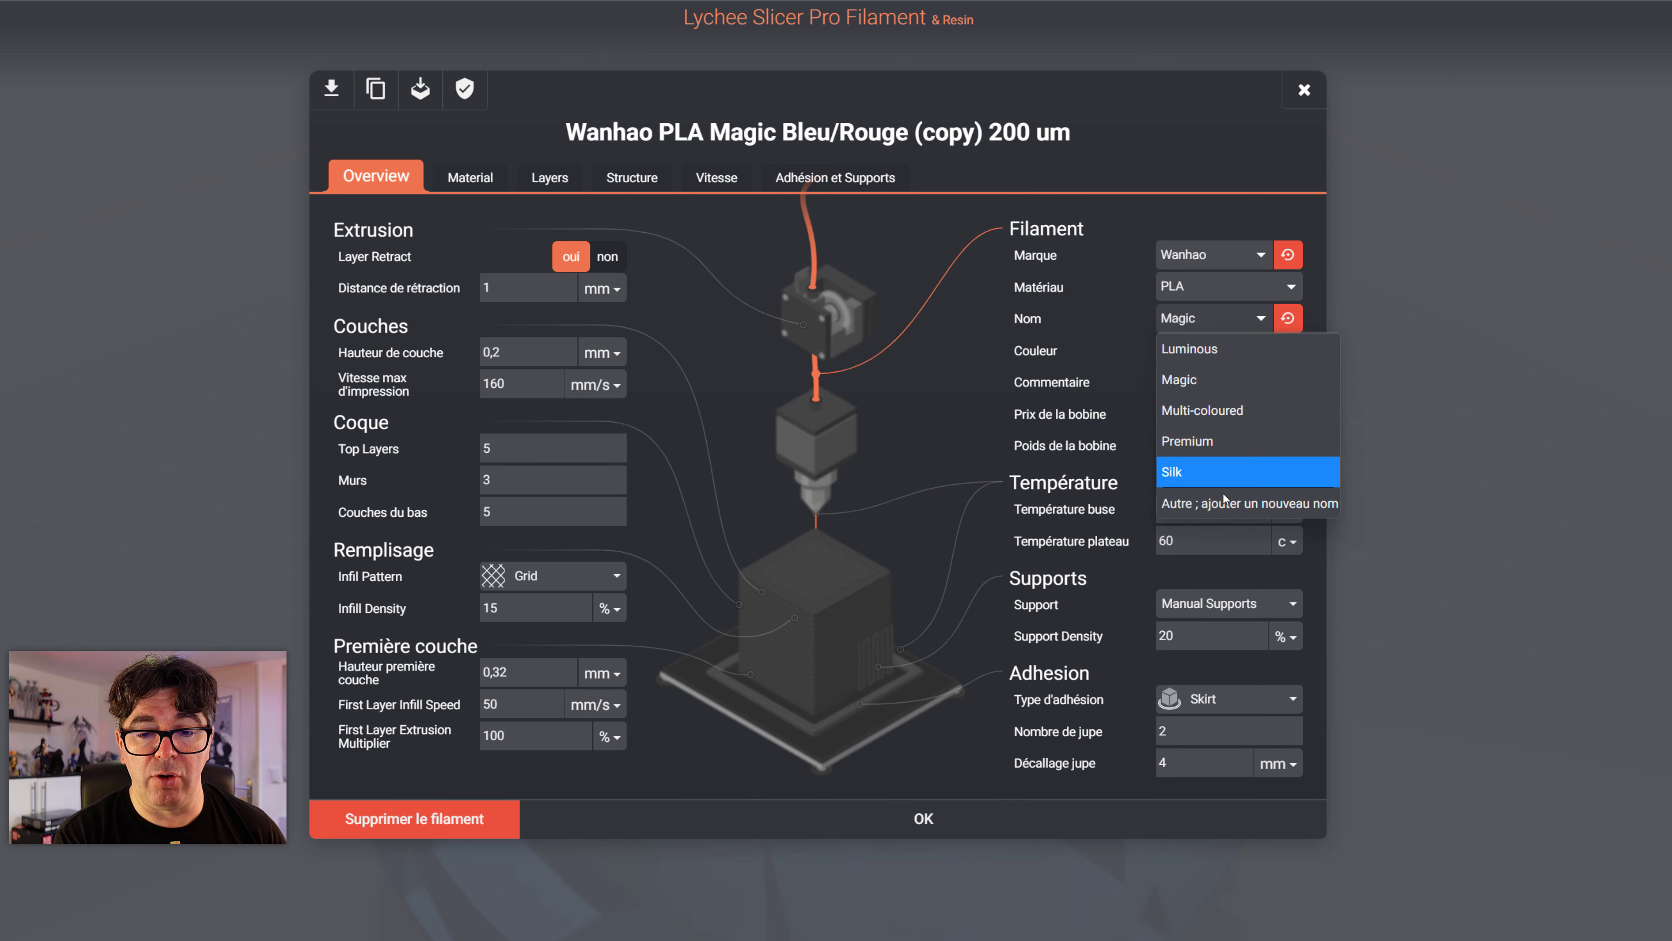
click(1207, 441)
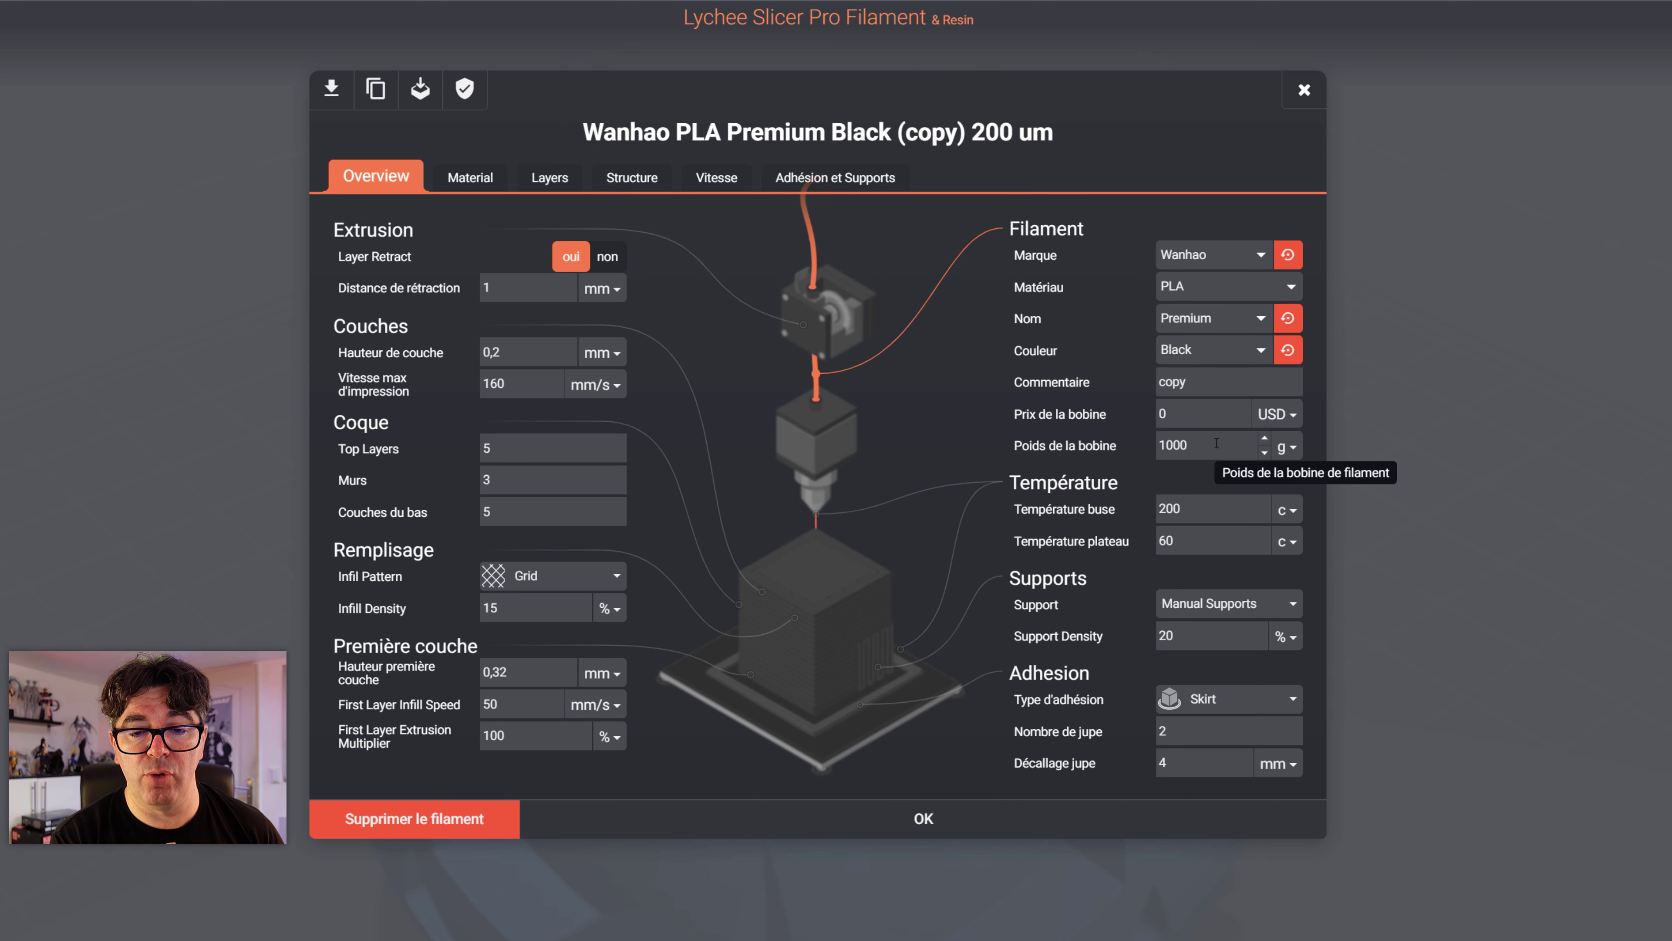
click(1202, 351)
click(1205, 564)
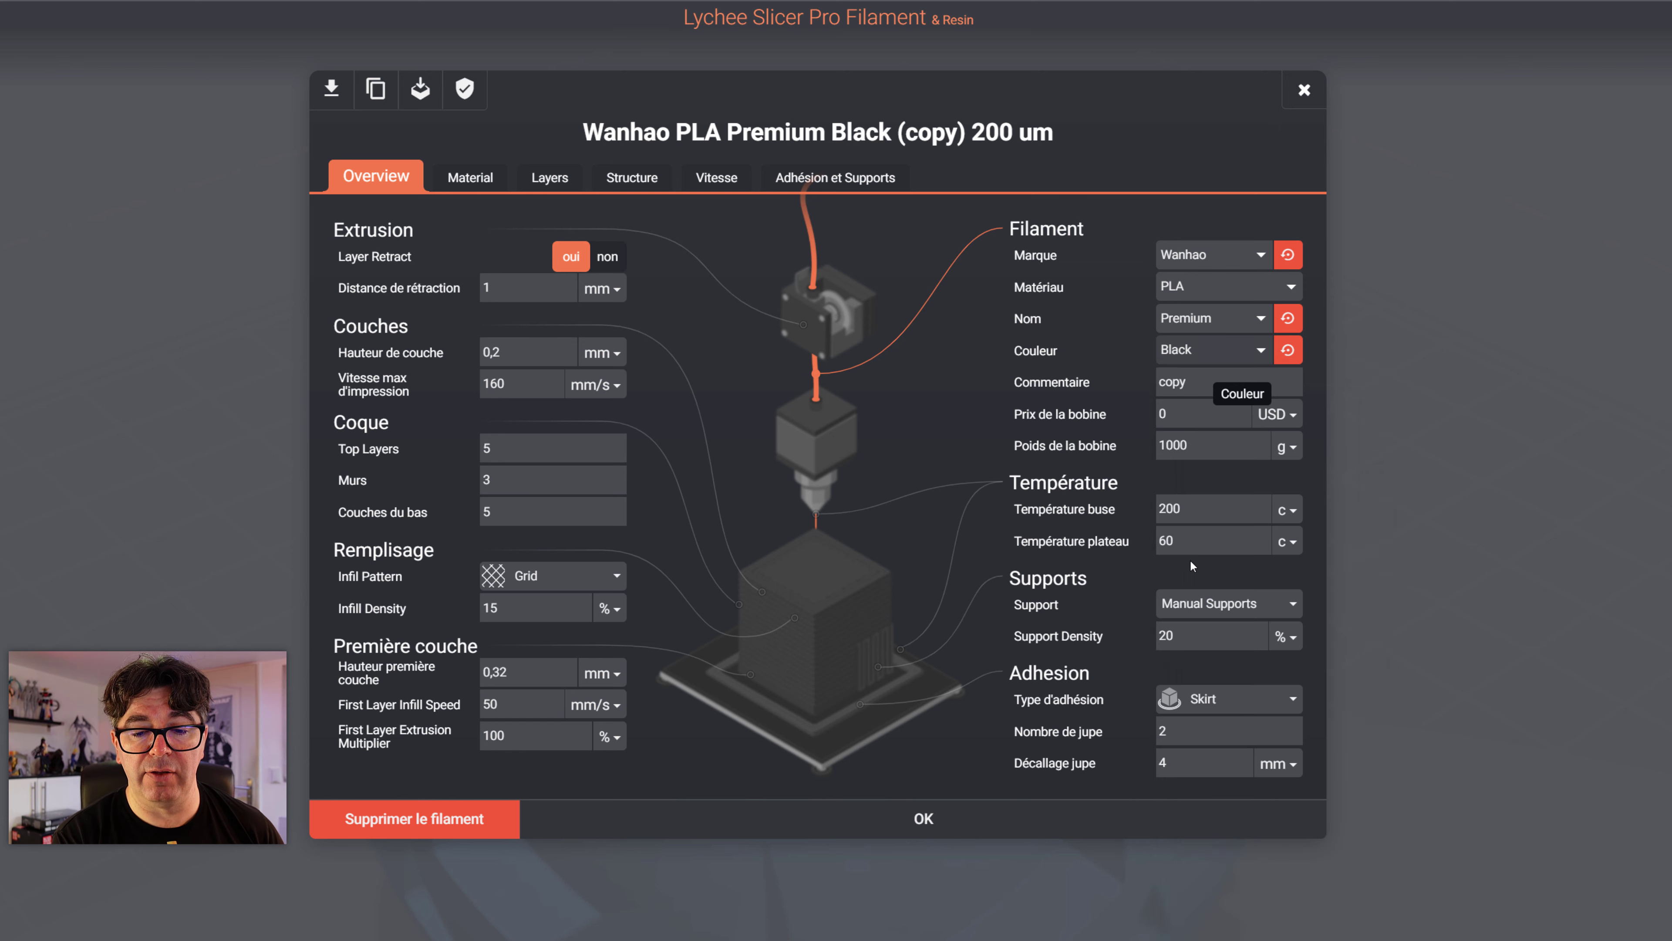
Clear the comment of the copied filament profile and save the profile
double_click(1210, 389)
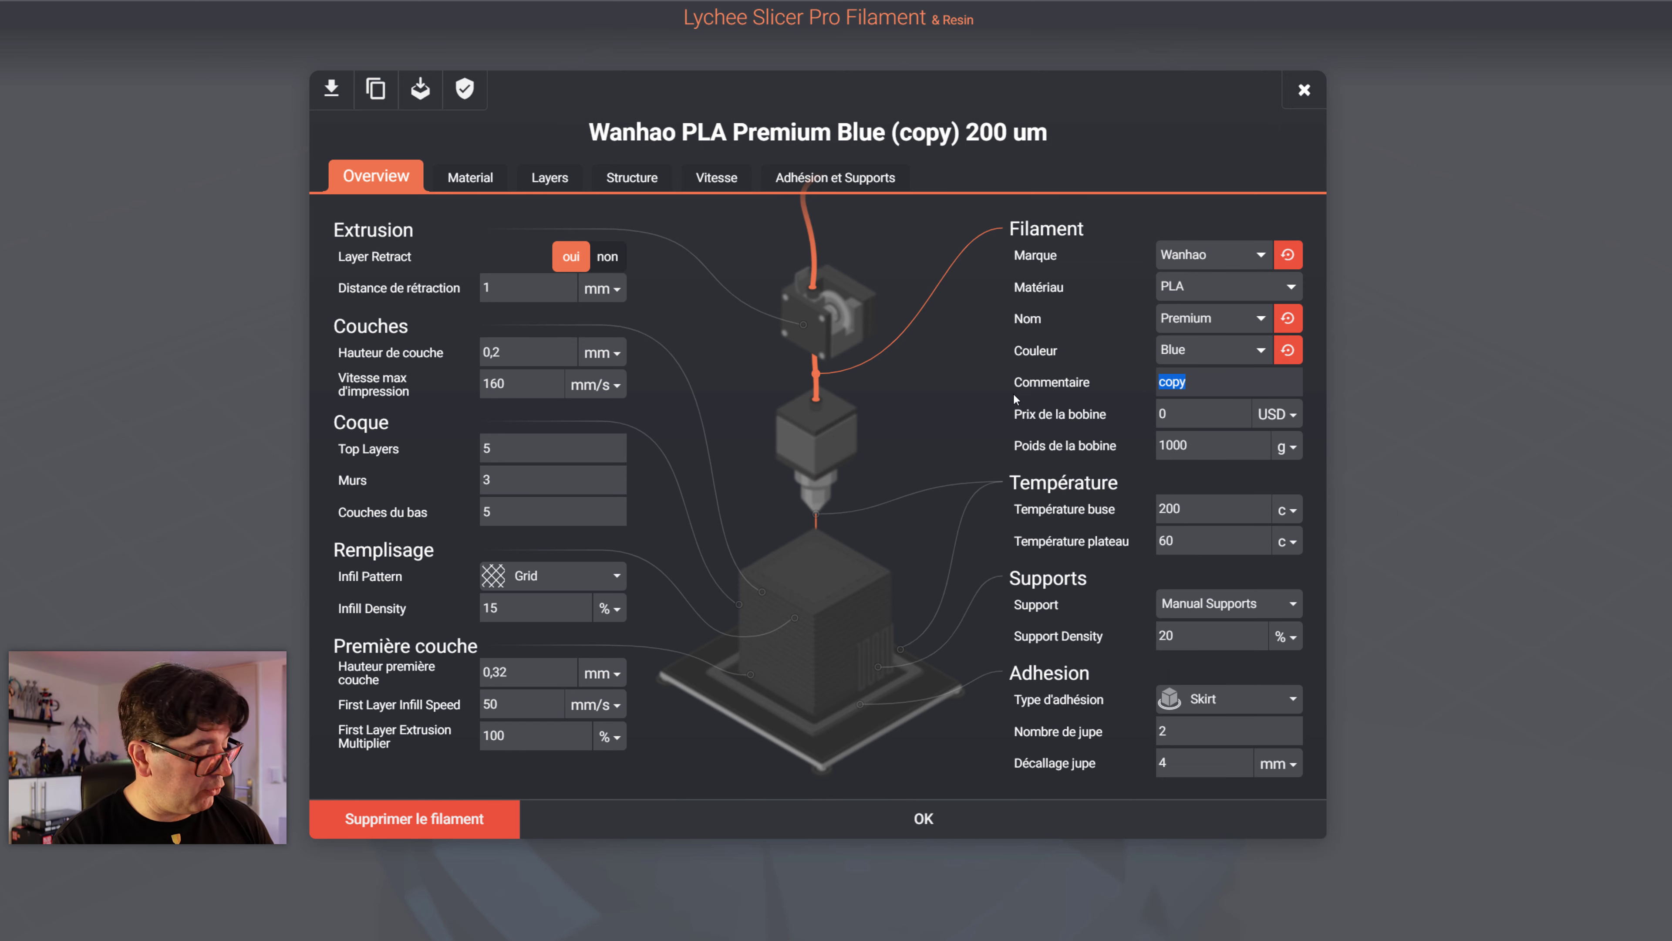
key(BackSpace)
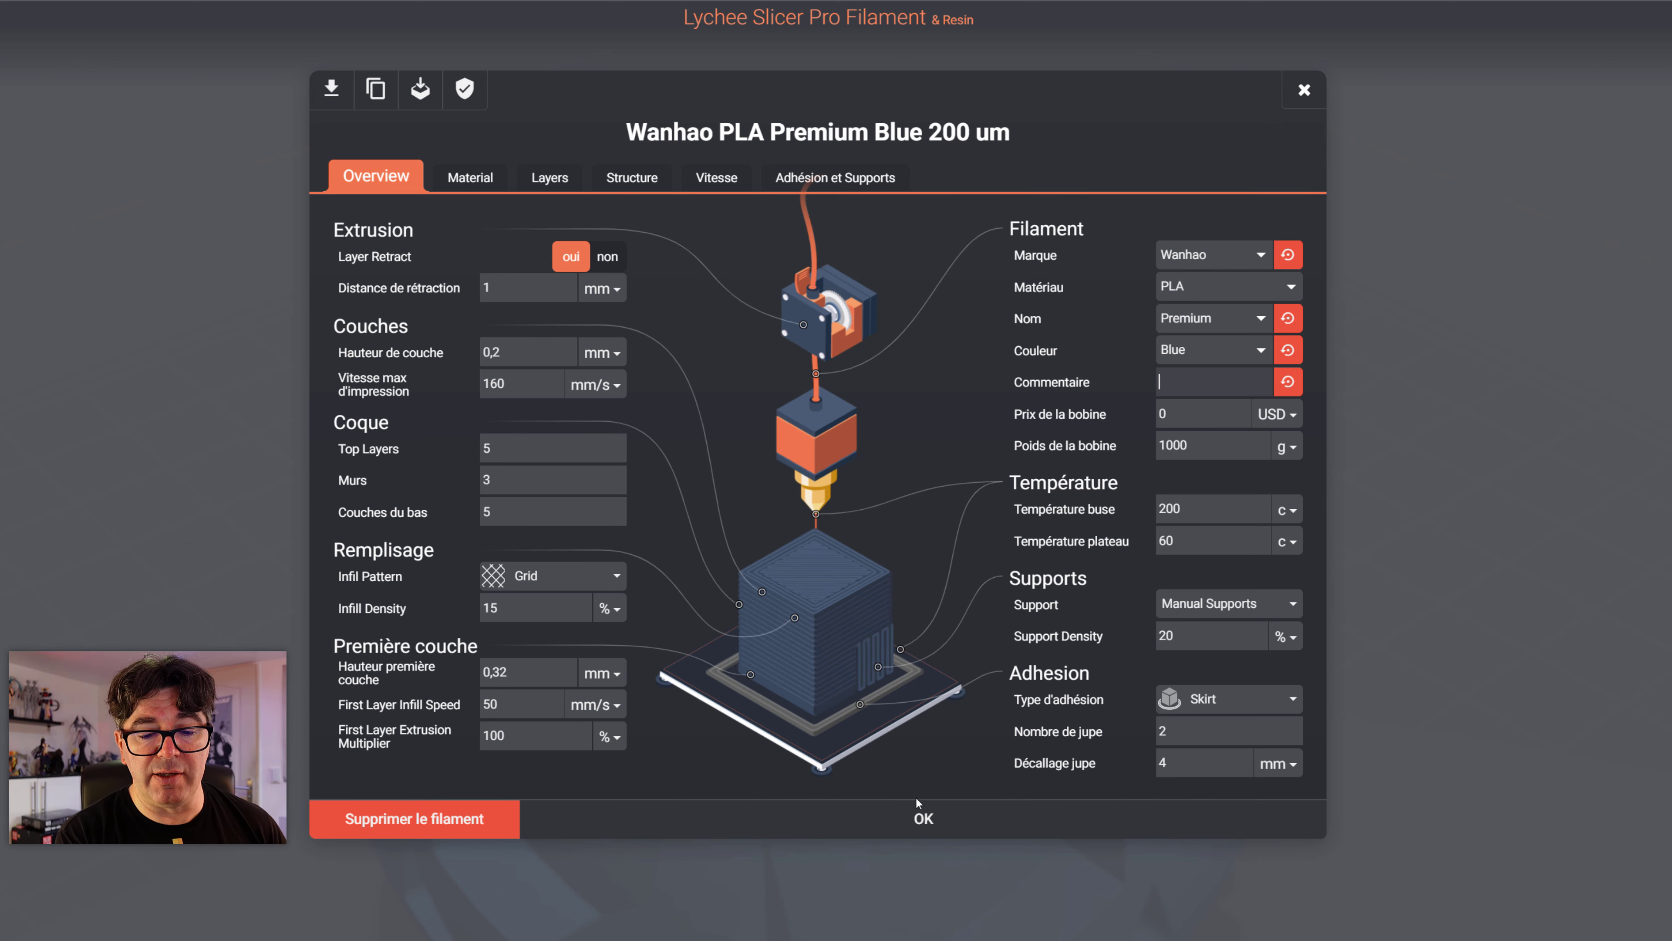
click(922, 817)
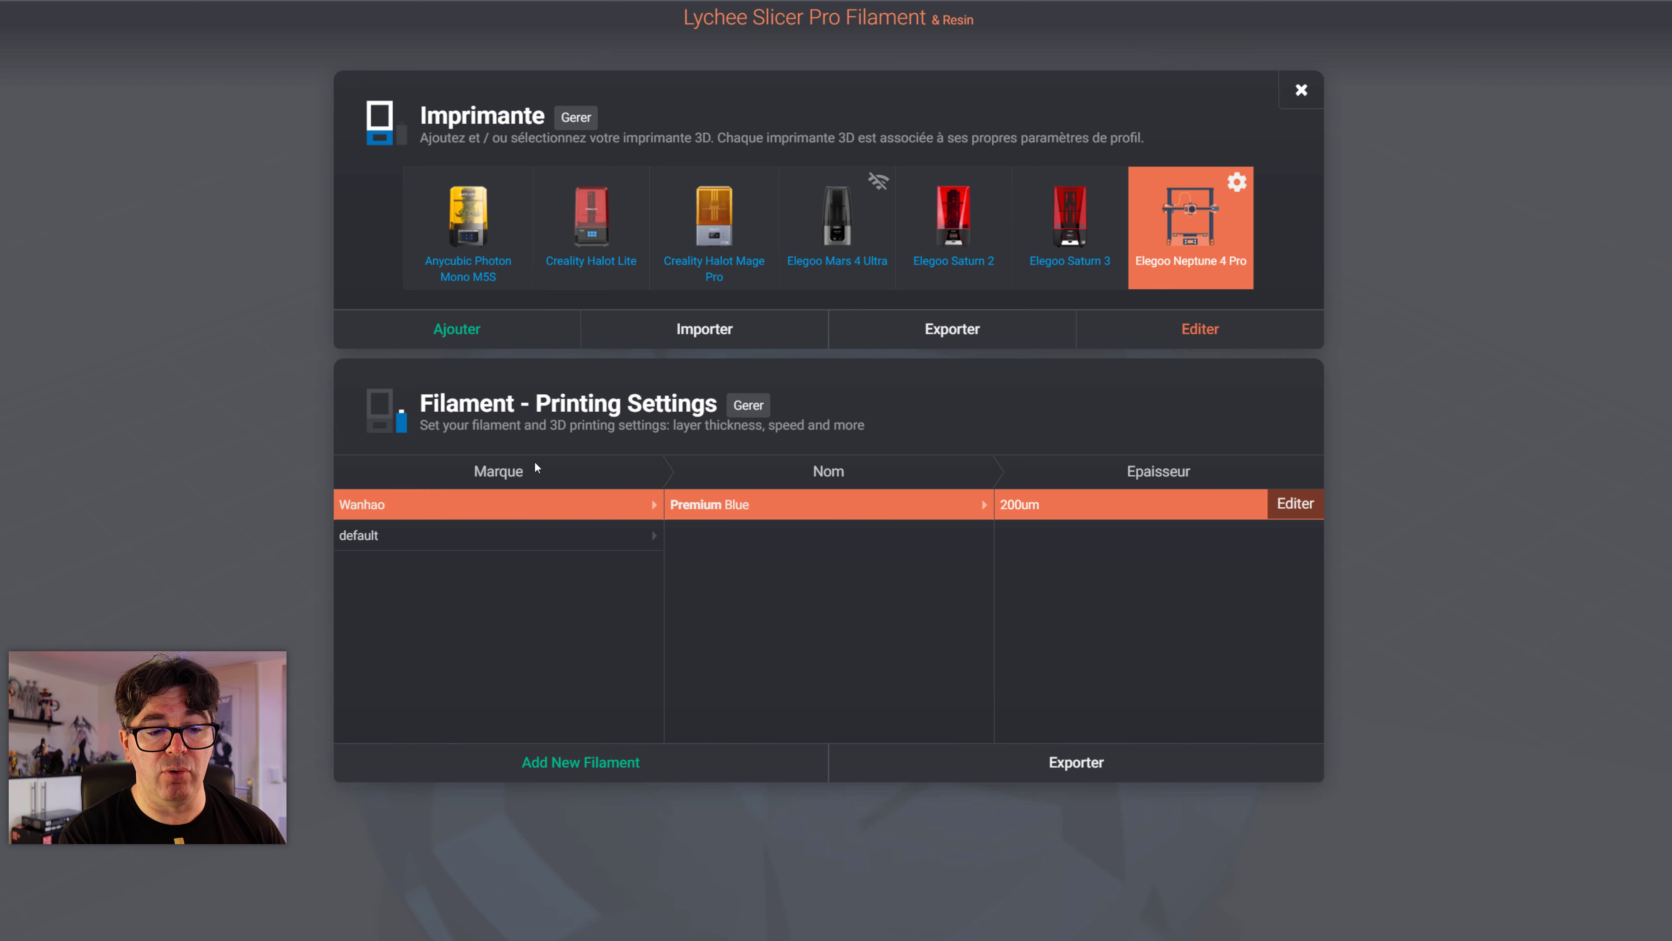
Compare the default and Wanhao filament entries, and review the Wanhao Premium Blue profile's extrusion, layer and infill pattern settings
click(427, 537)
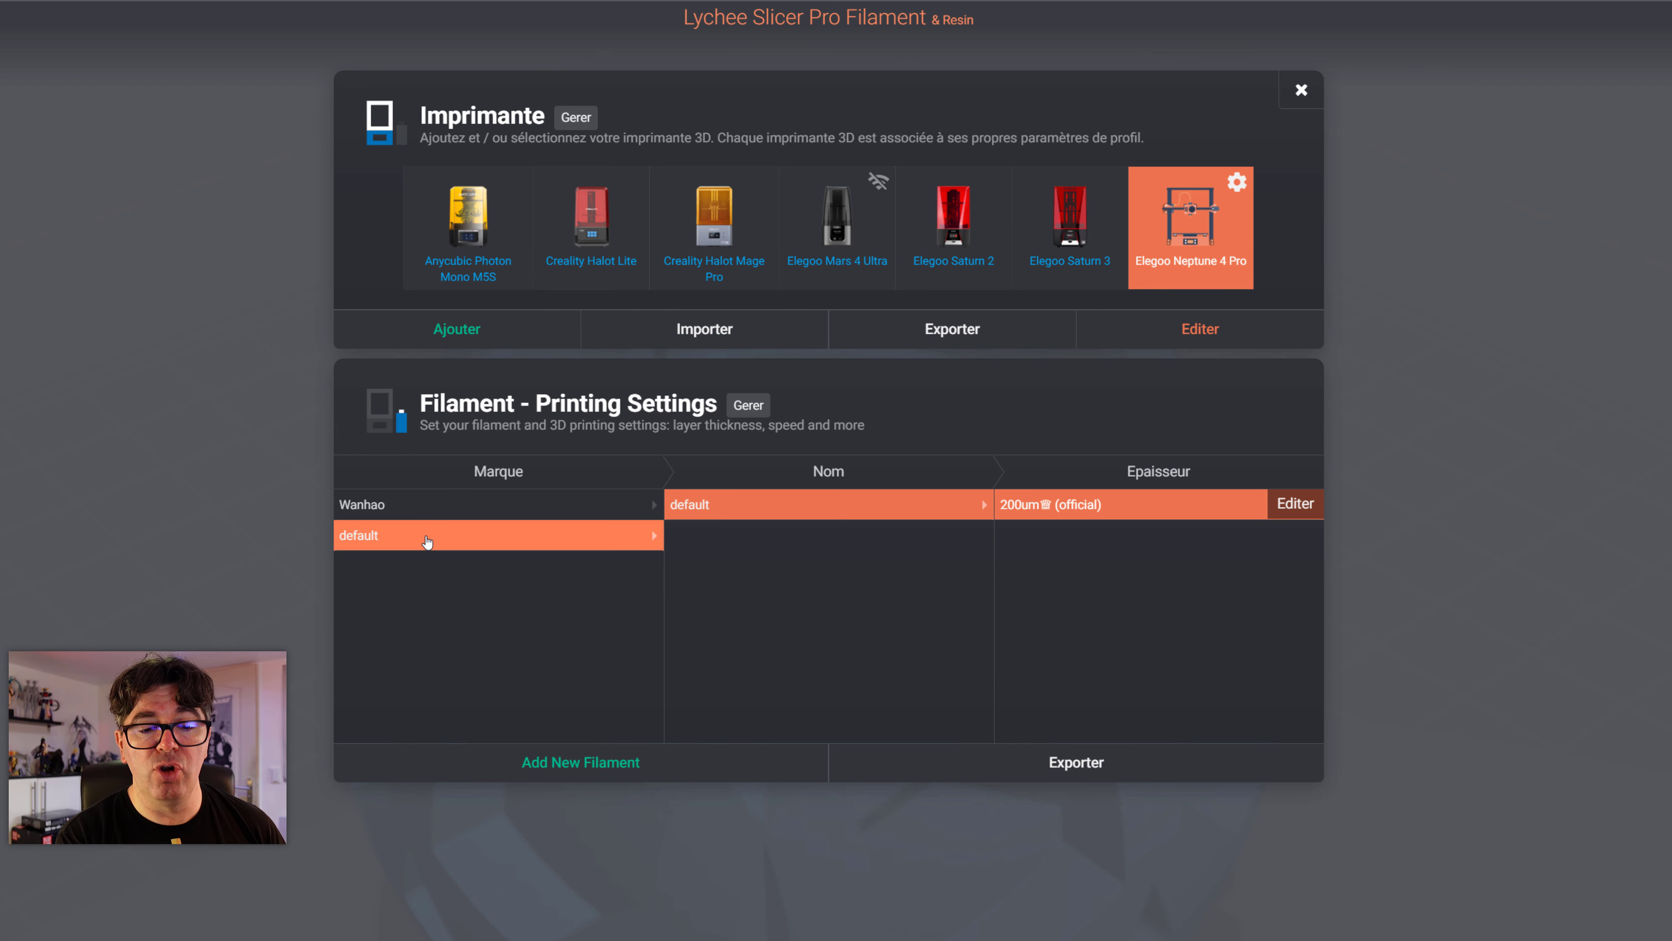
click(414, 508)
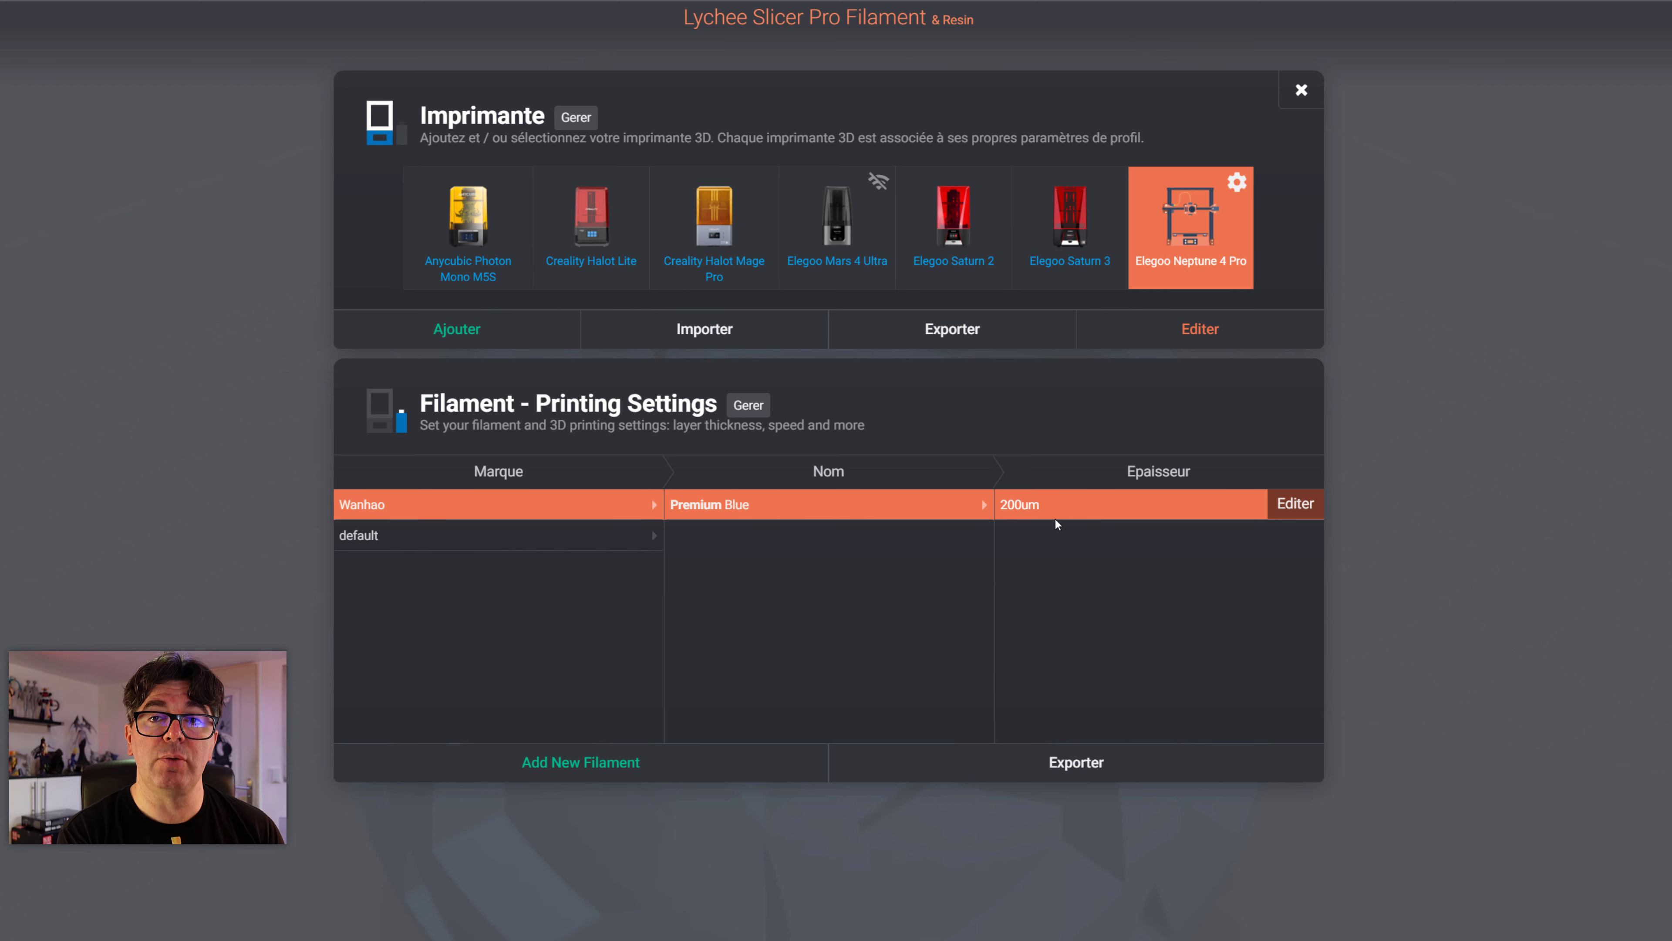
click(1291, 506)
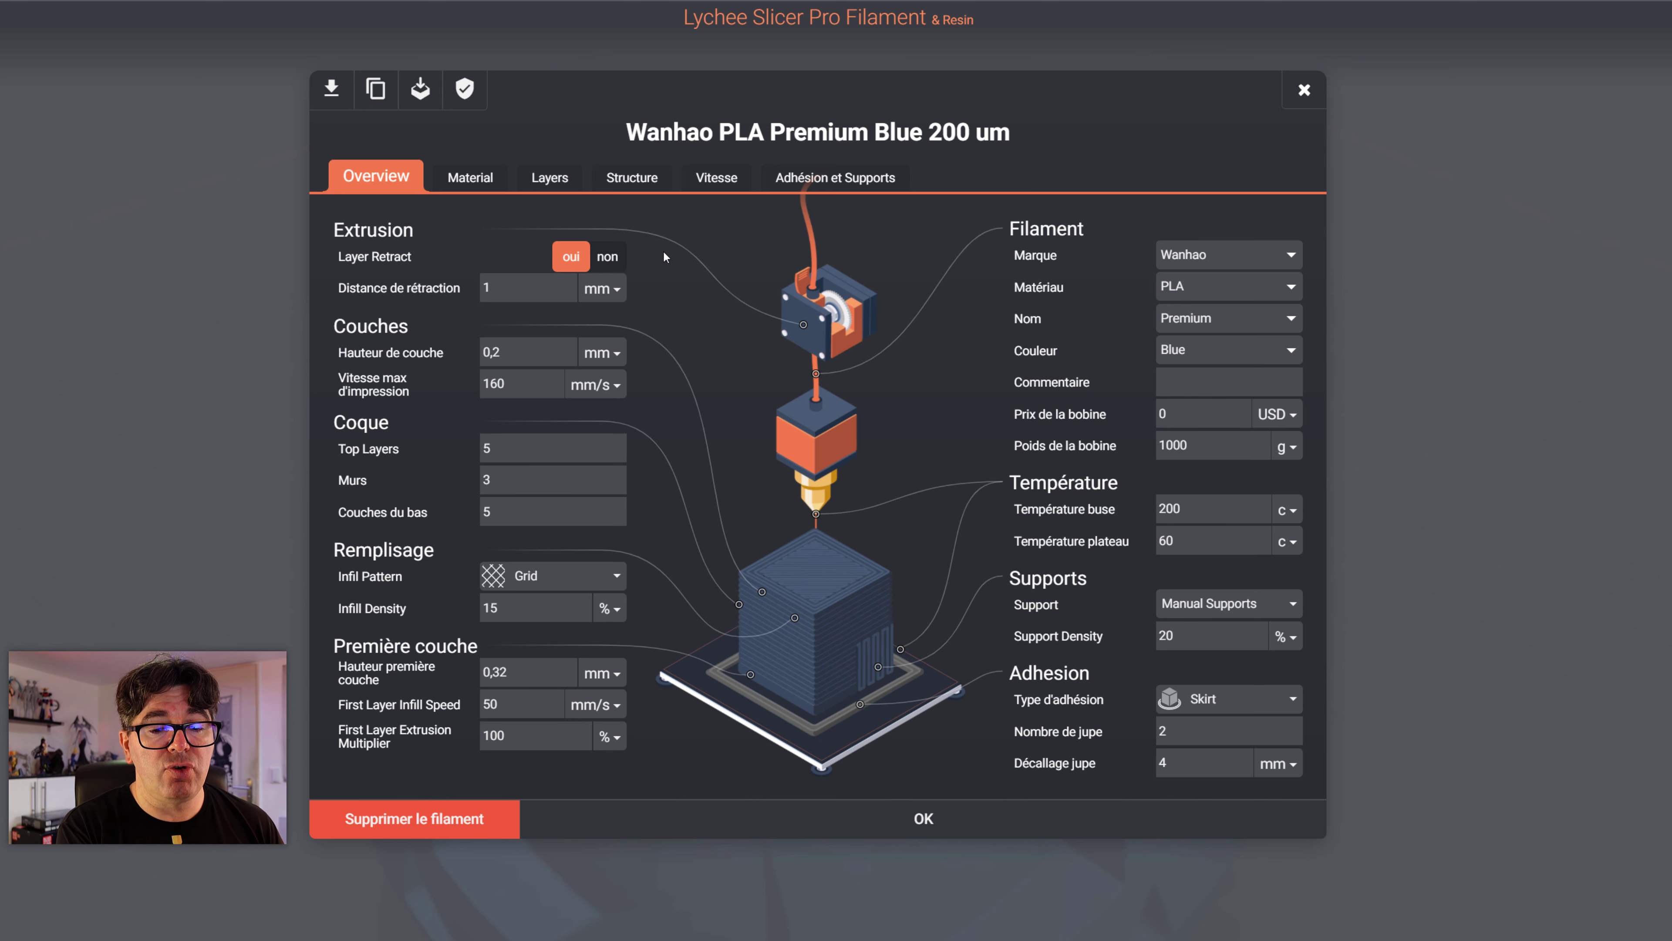
mouse_move(448, 488)
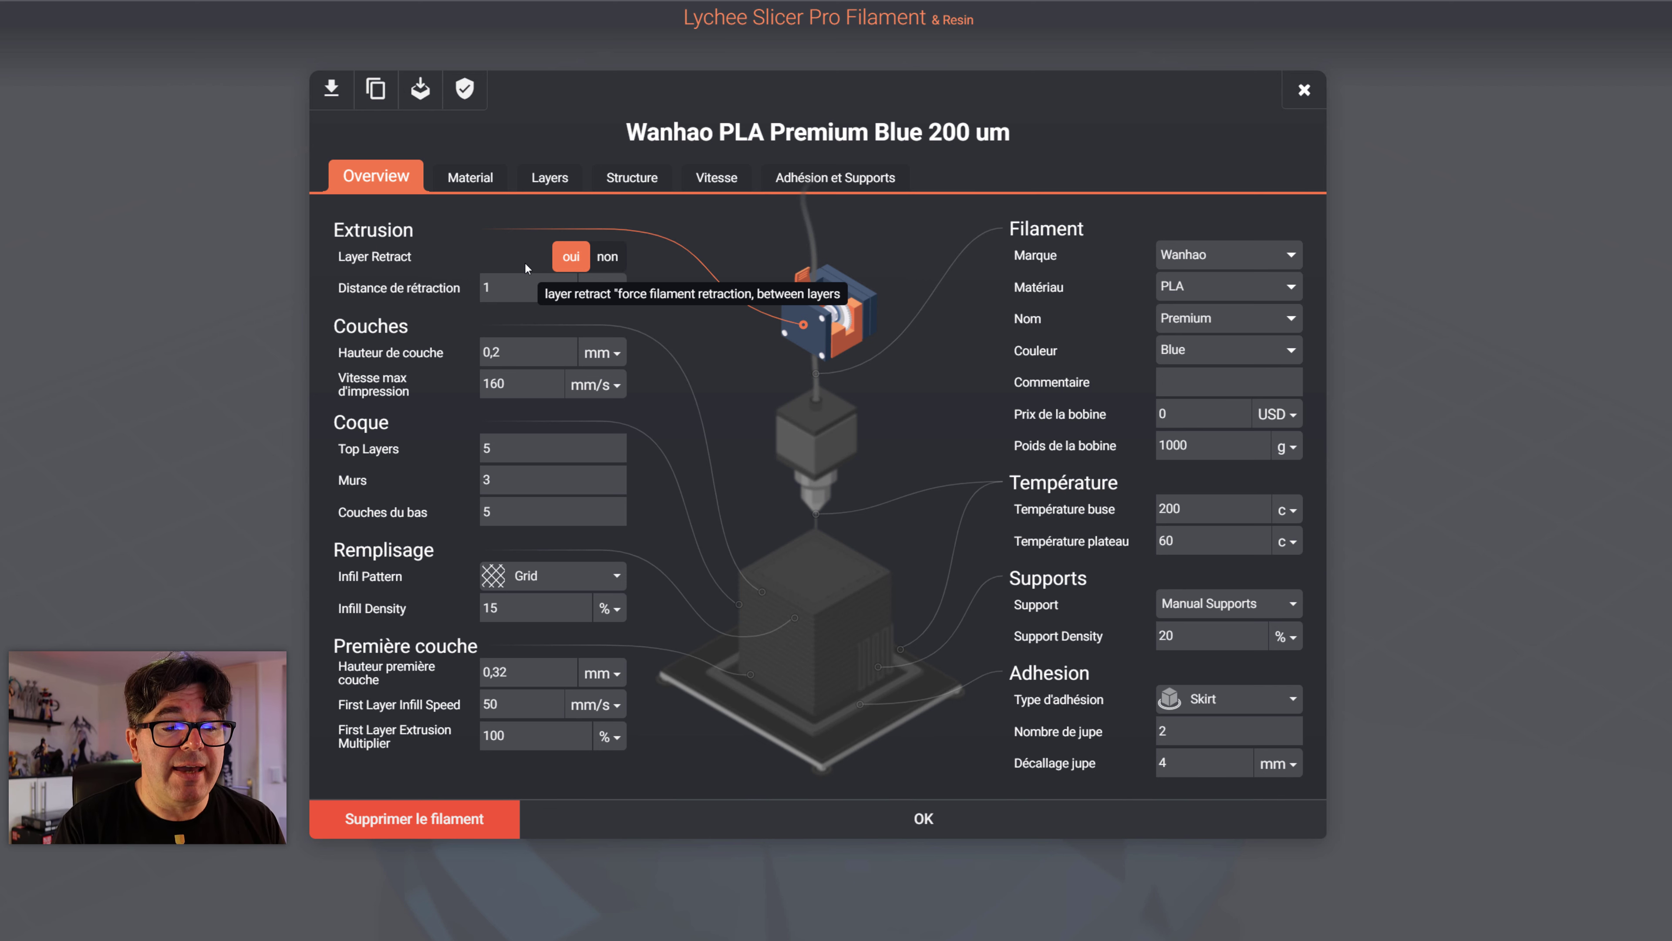
click(523, 290)
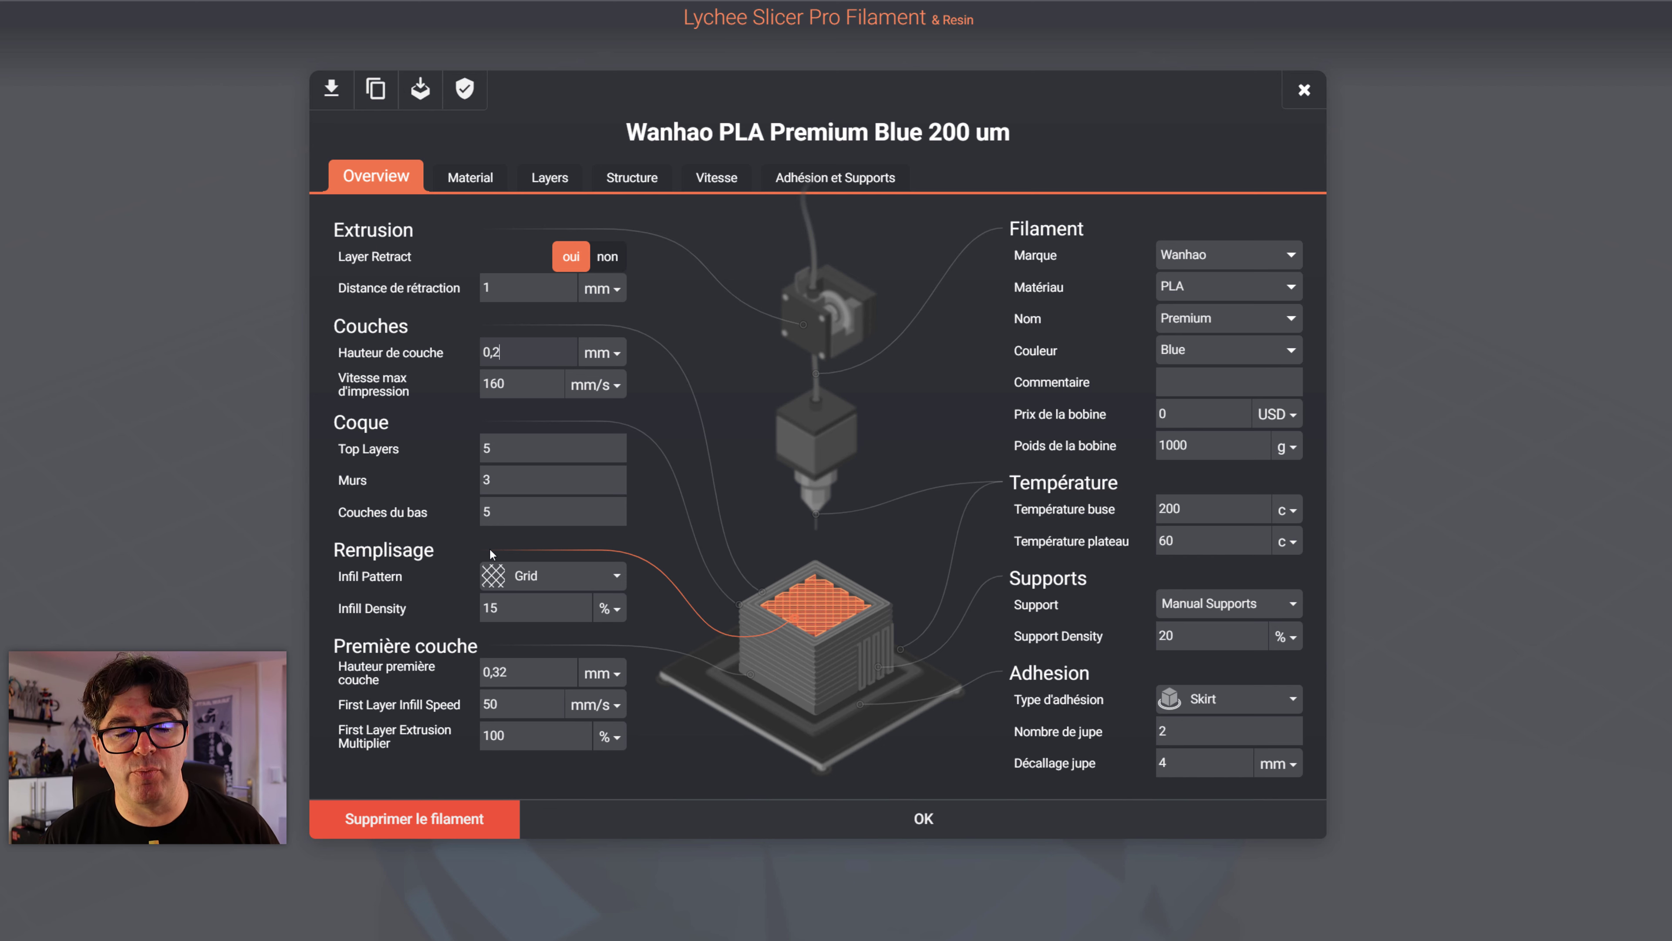
click(531, 583)
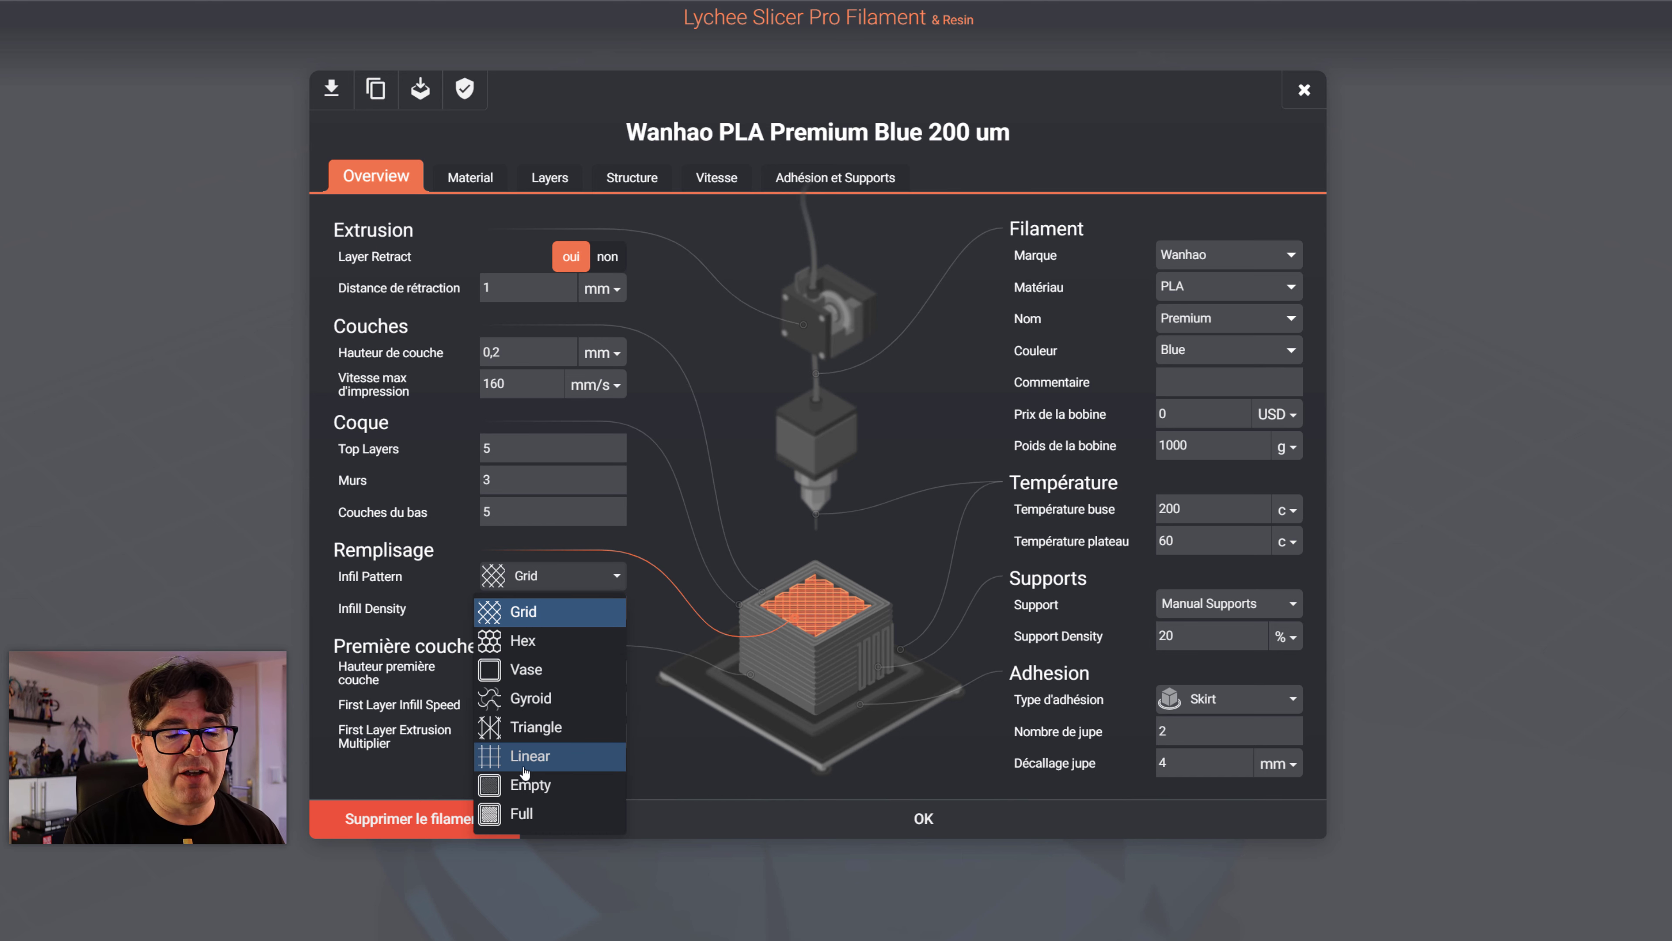
click(454, 572)
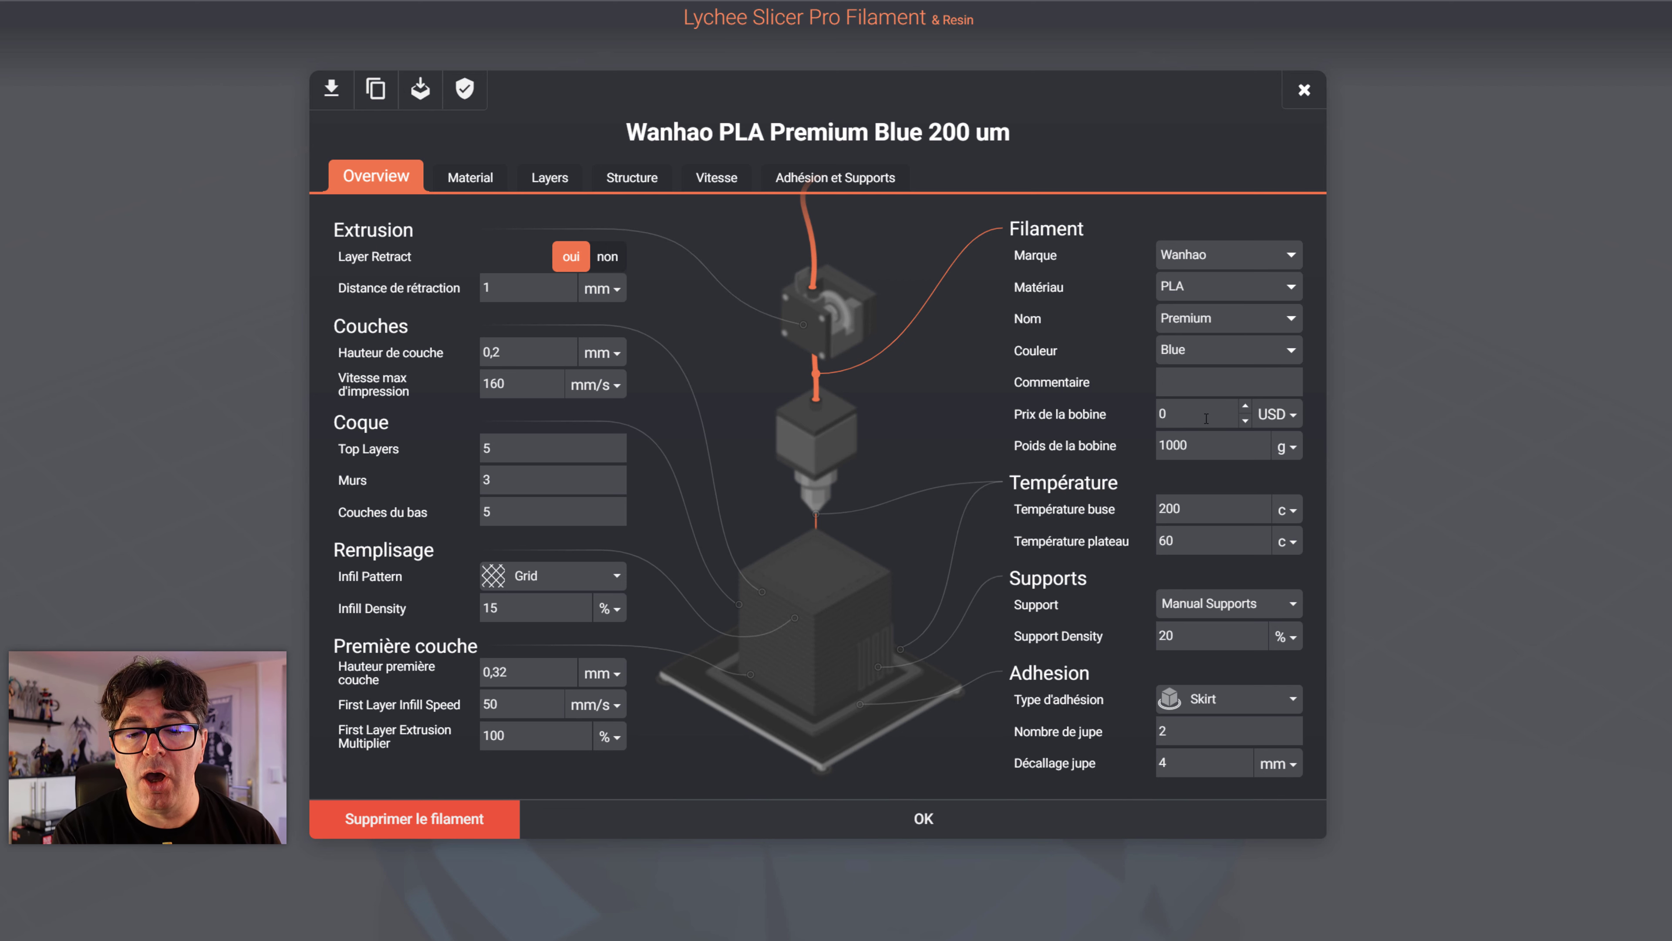
Set the spool price of the Wanhao Premium Blue filament to 19 EUR
click(1287, 415)
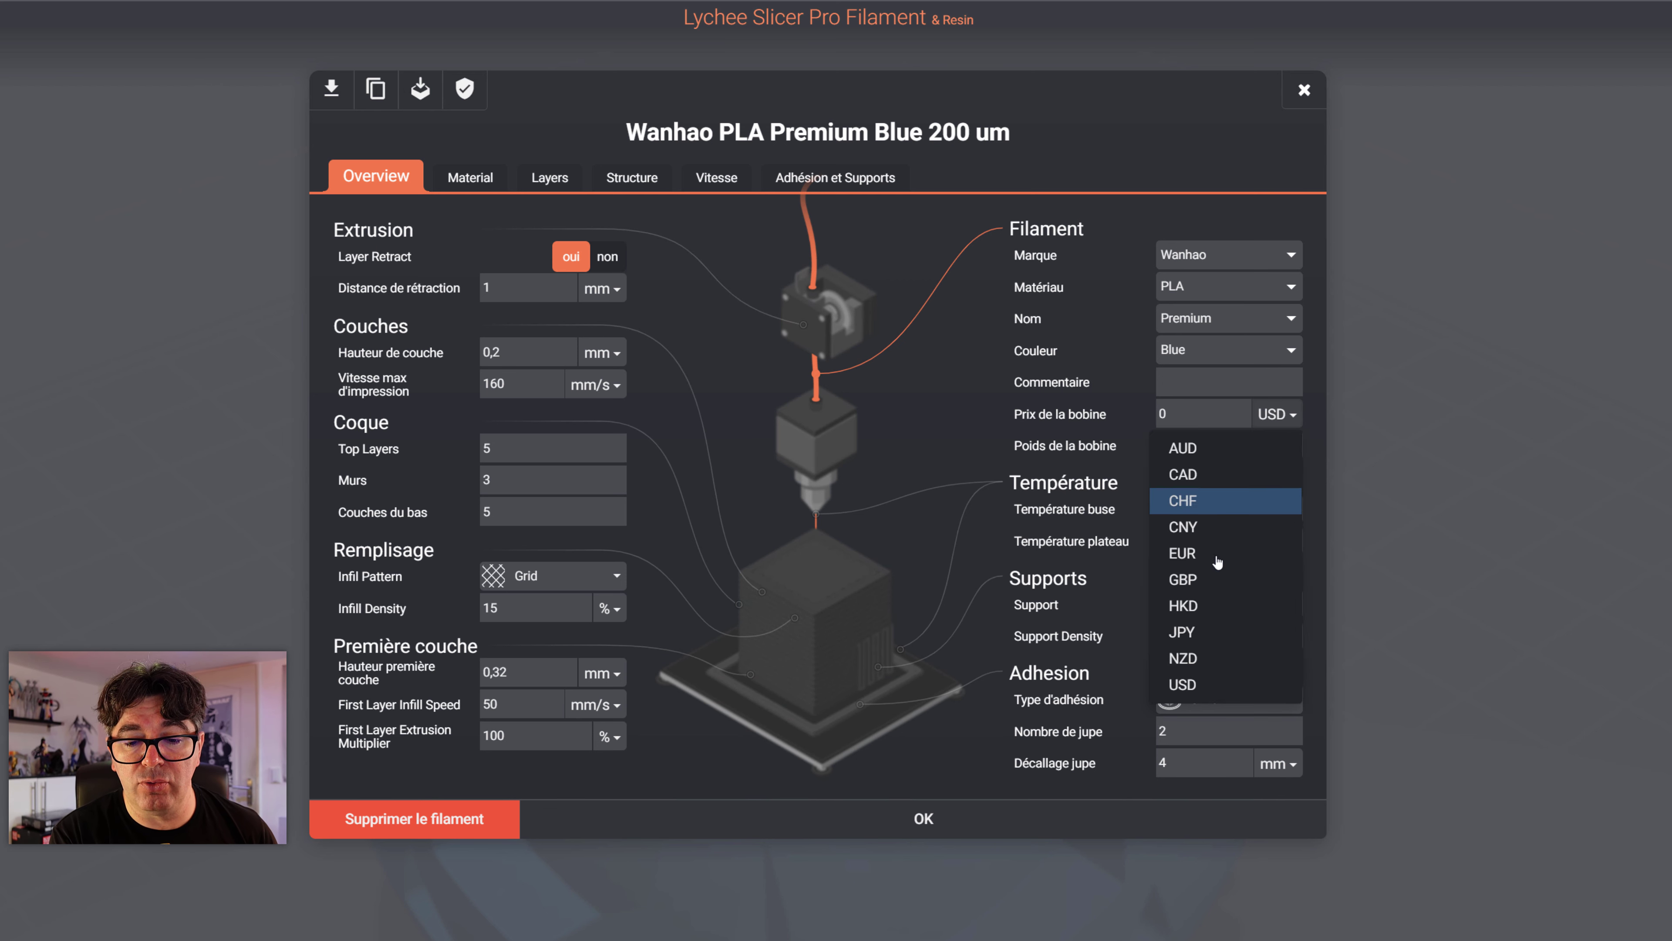
click(1193, 565)
double_click(1190, 414)
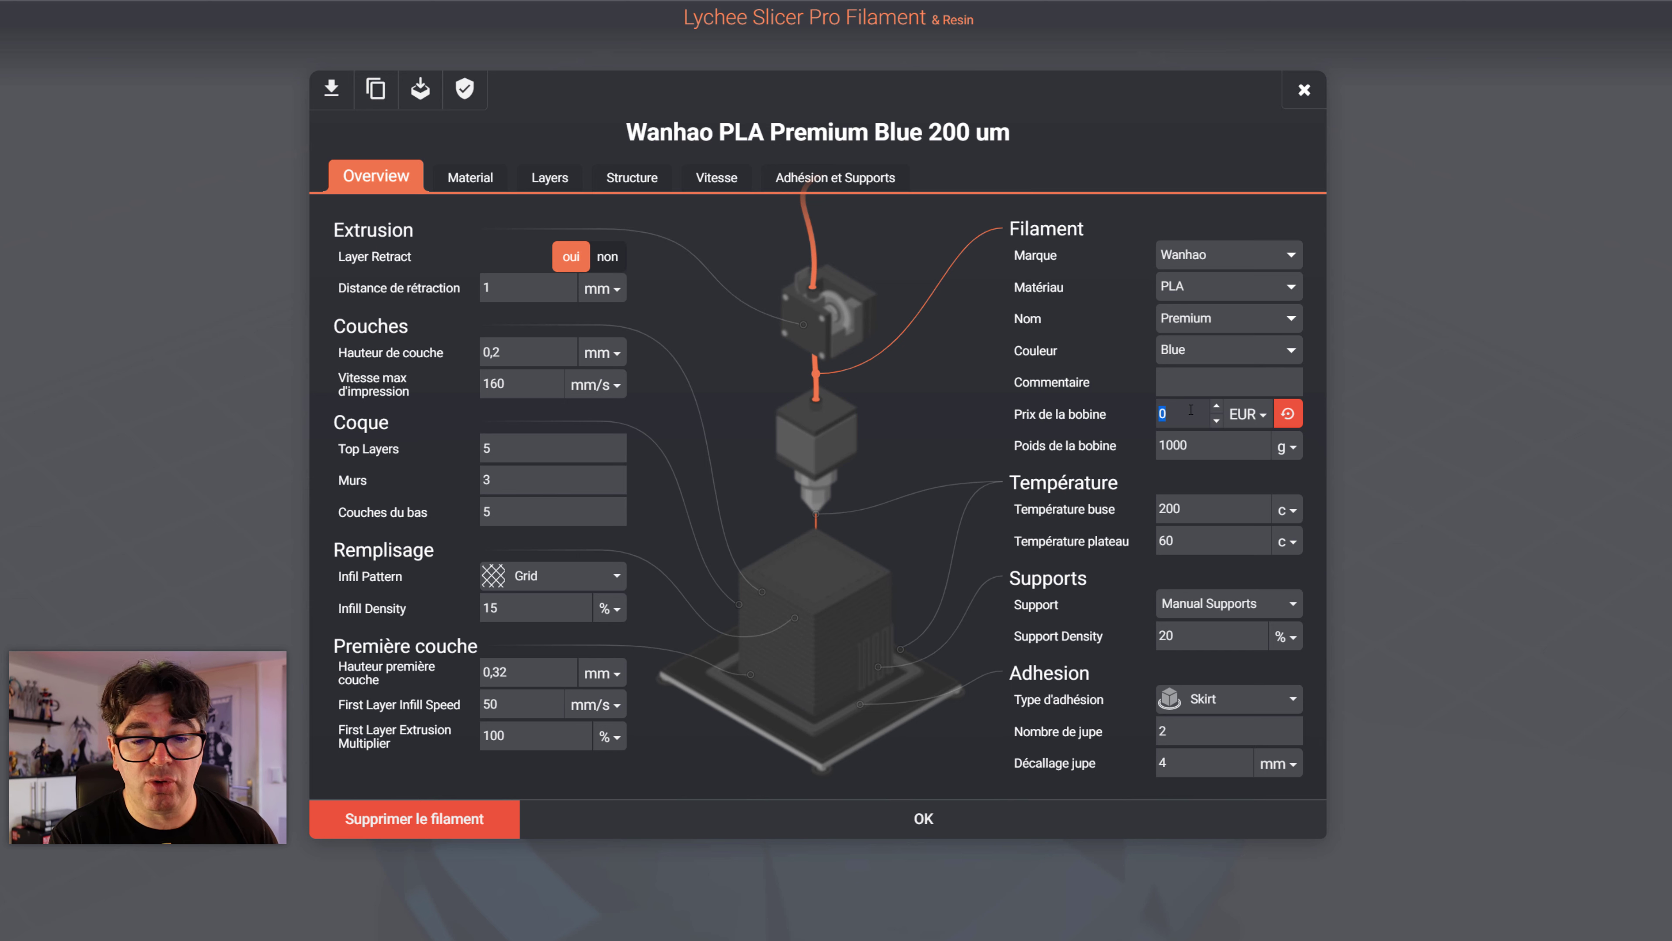
text(19)
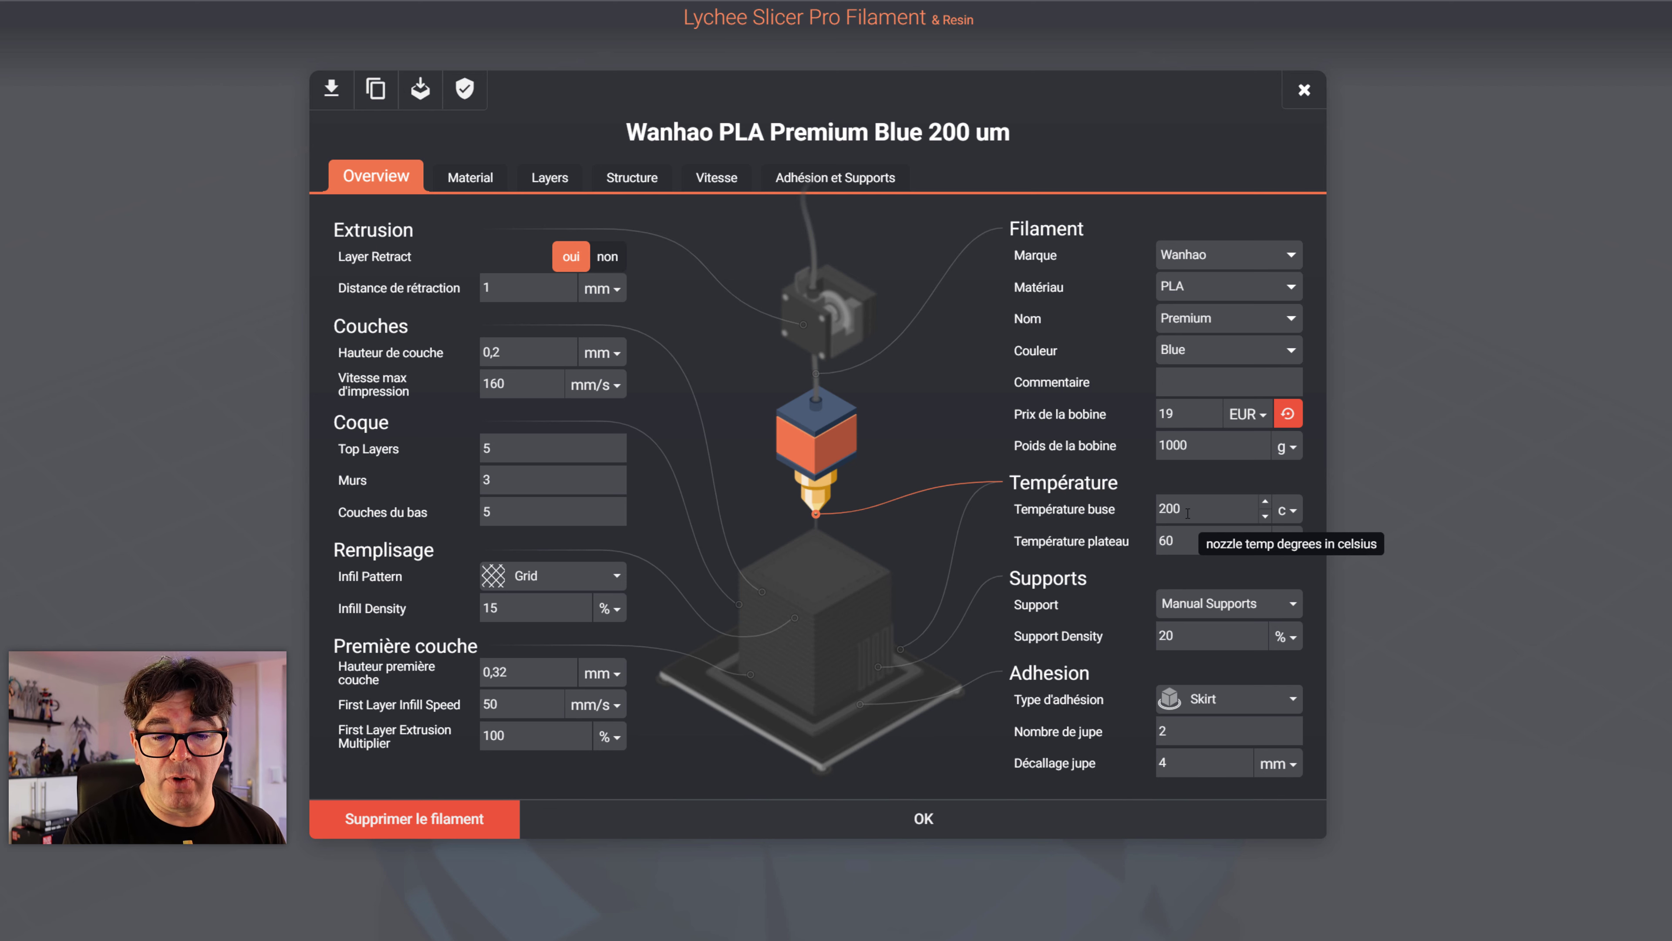
Review the support and adhesion types, choosing Manual Supports for the supports and Skirt for the adhesion
click(1202, 605)
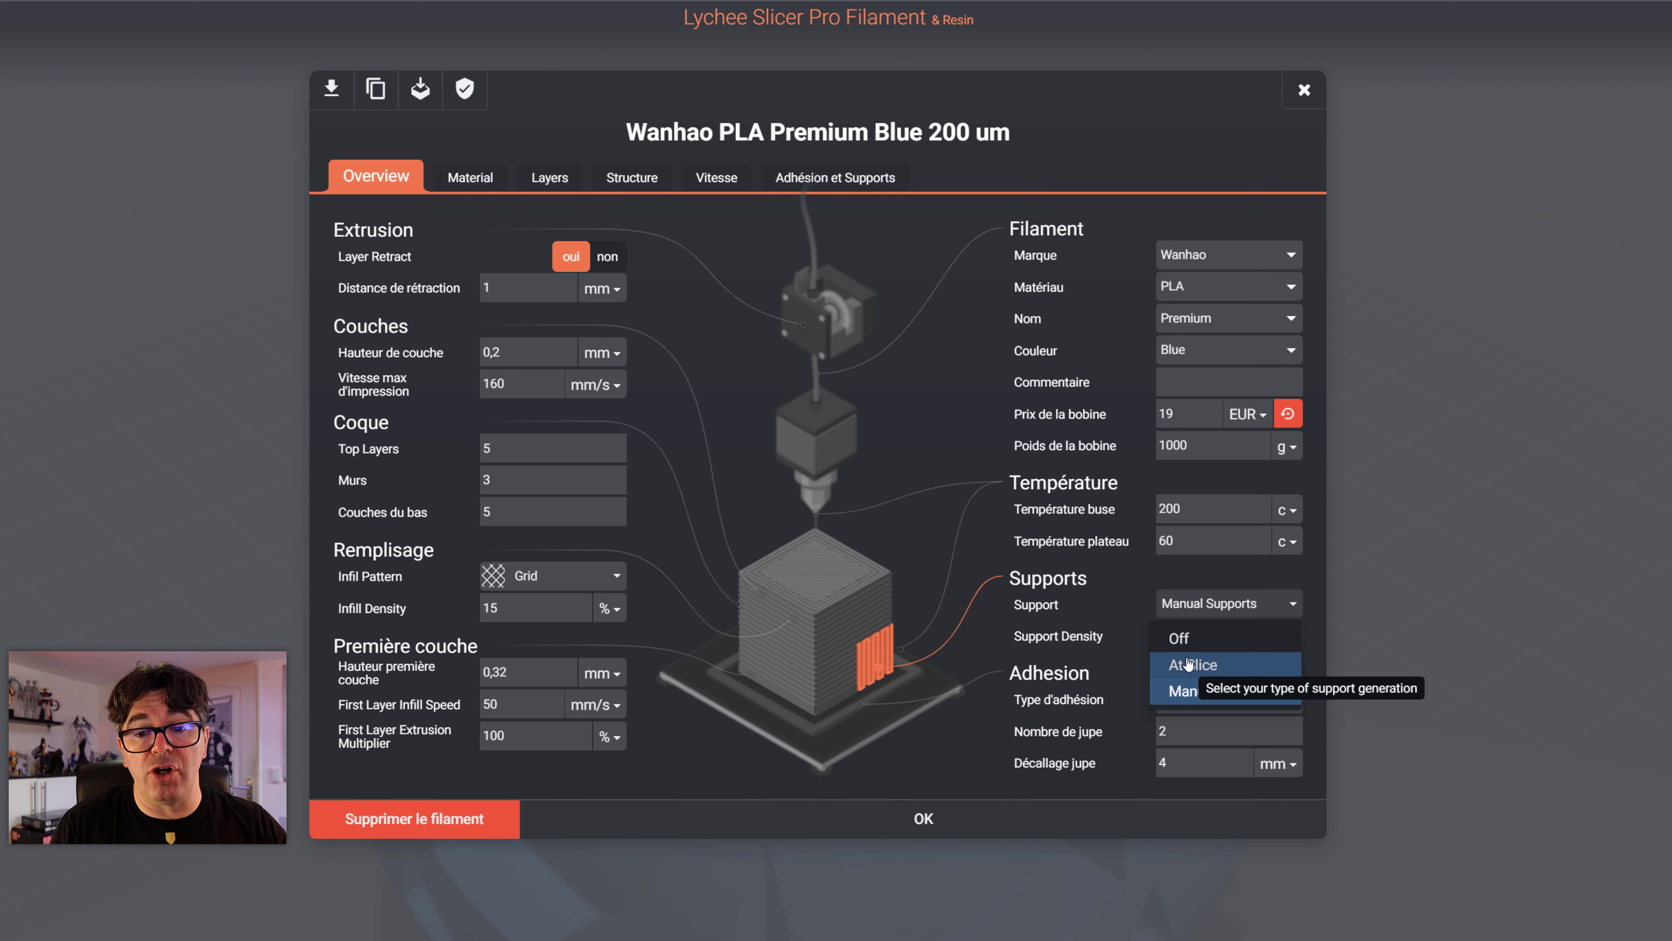
click(1185, 691)
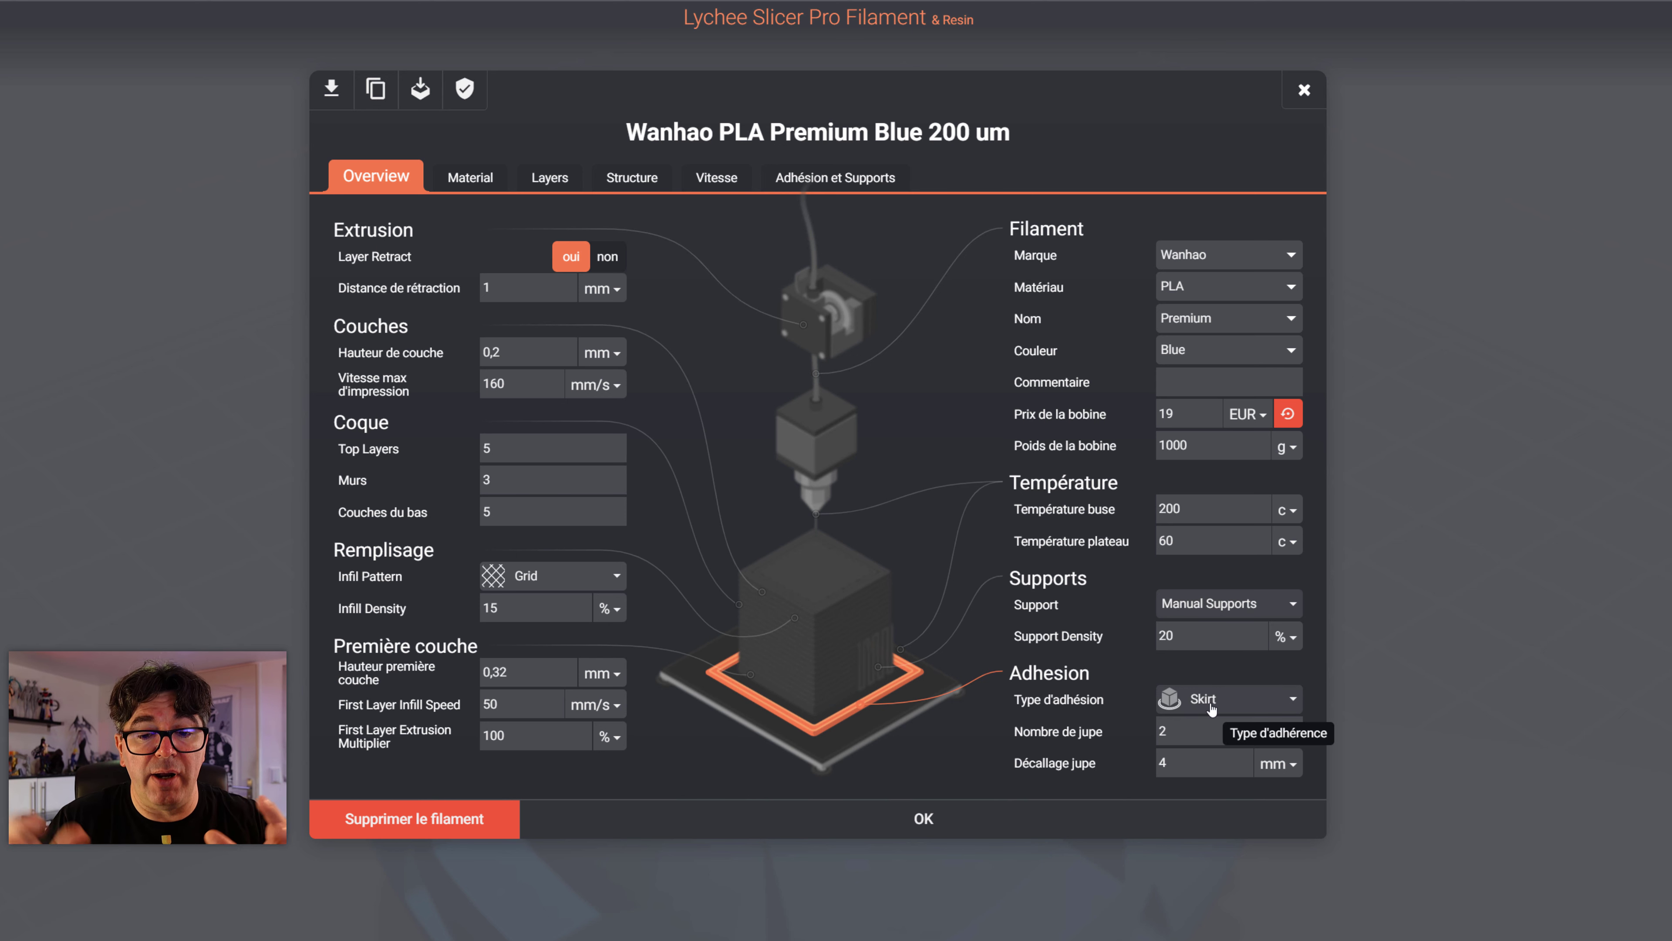
click(1211, 704)
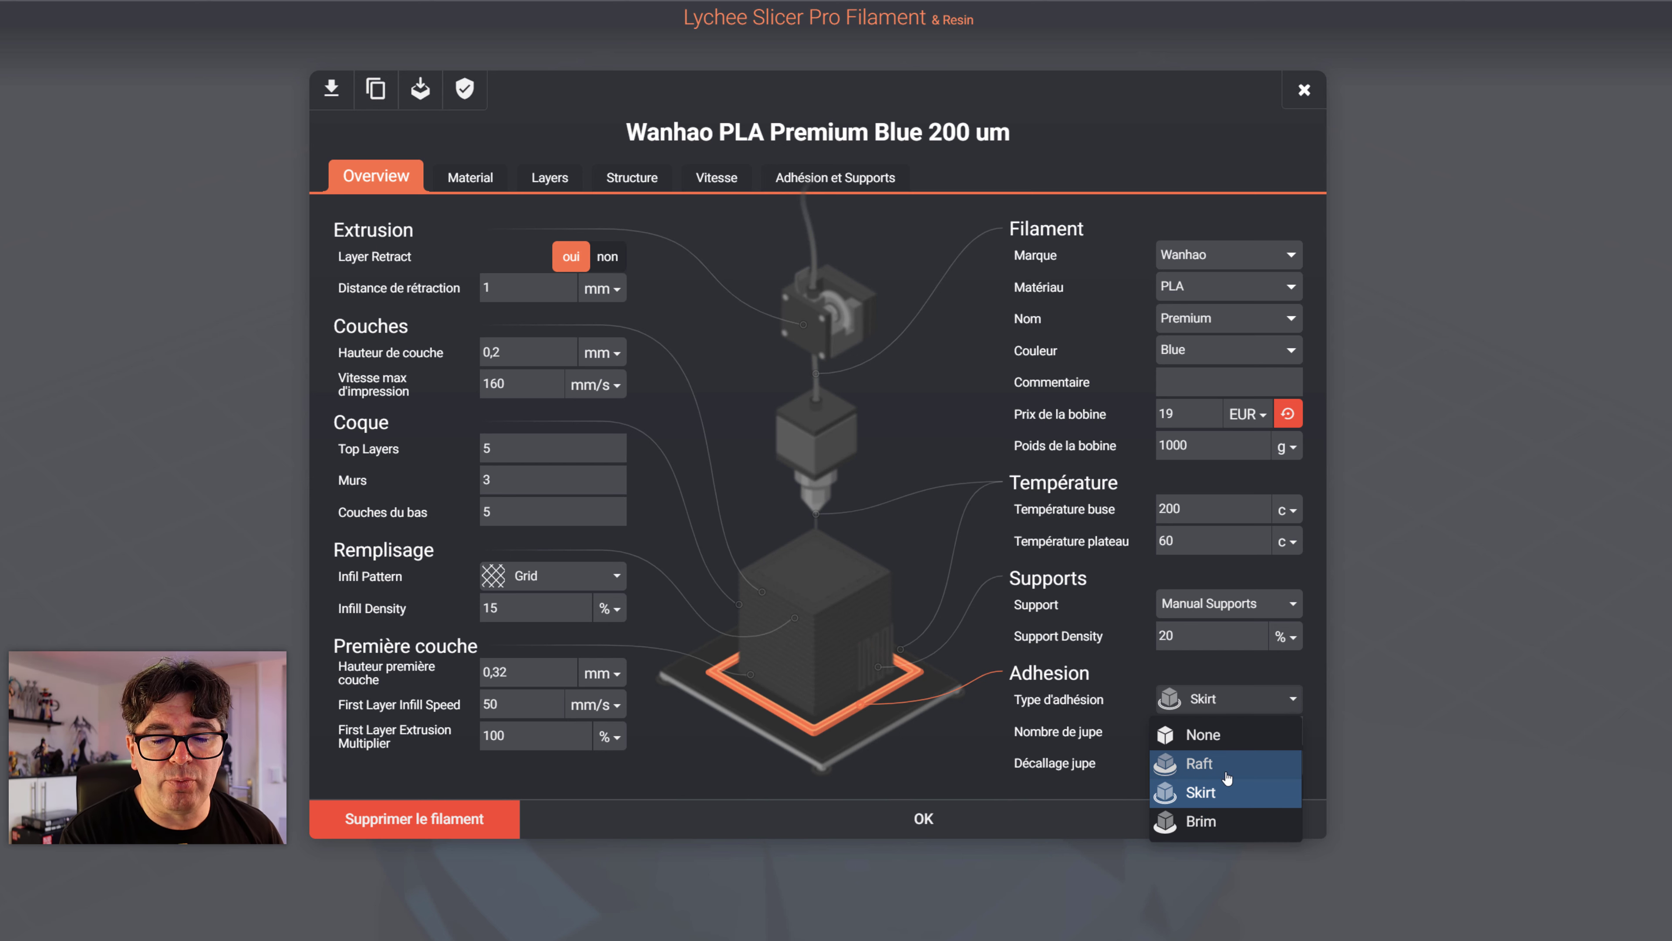
click(1221, 792)
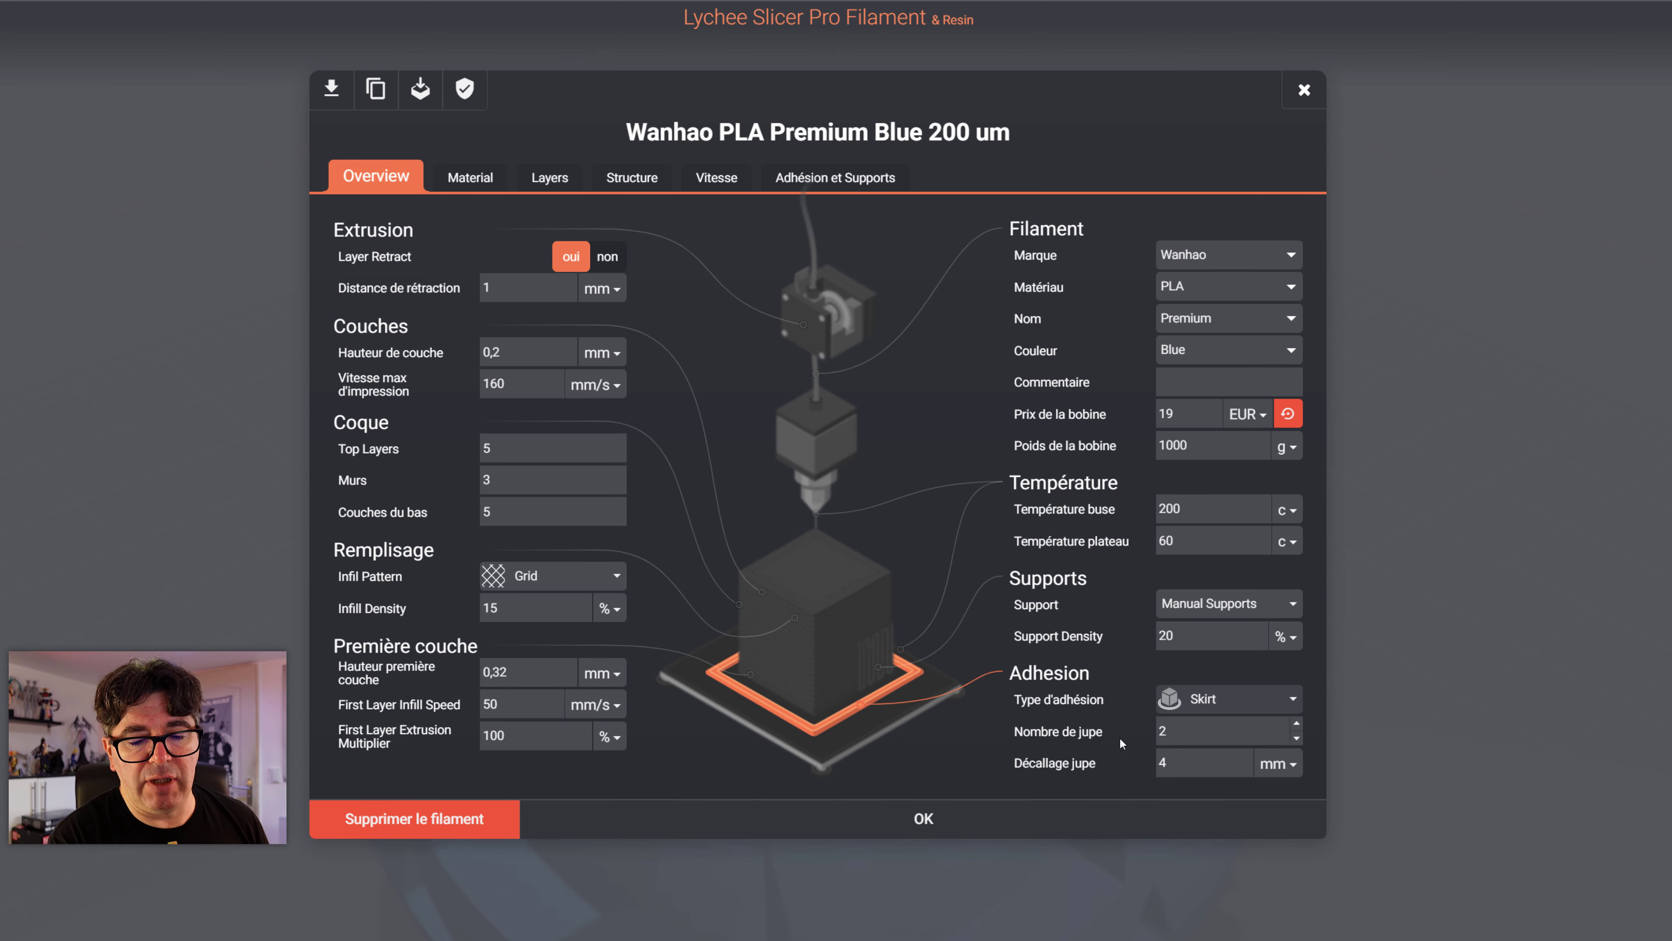
Confirm the Wanhao Premium Blue profile and generate the G-code for the Skullball box and lid on the export stage
click(924, 819)
click(1075, 831)
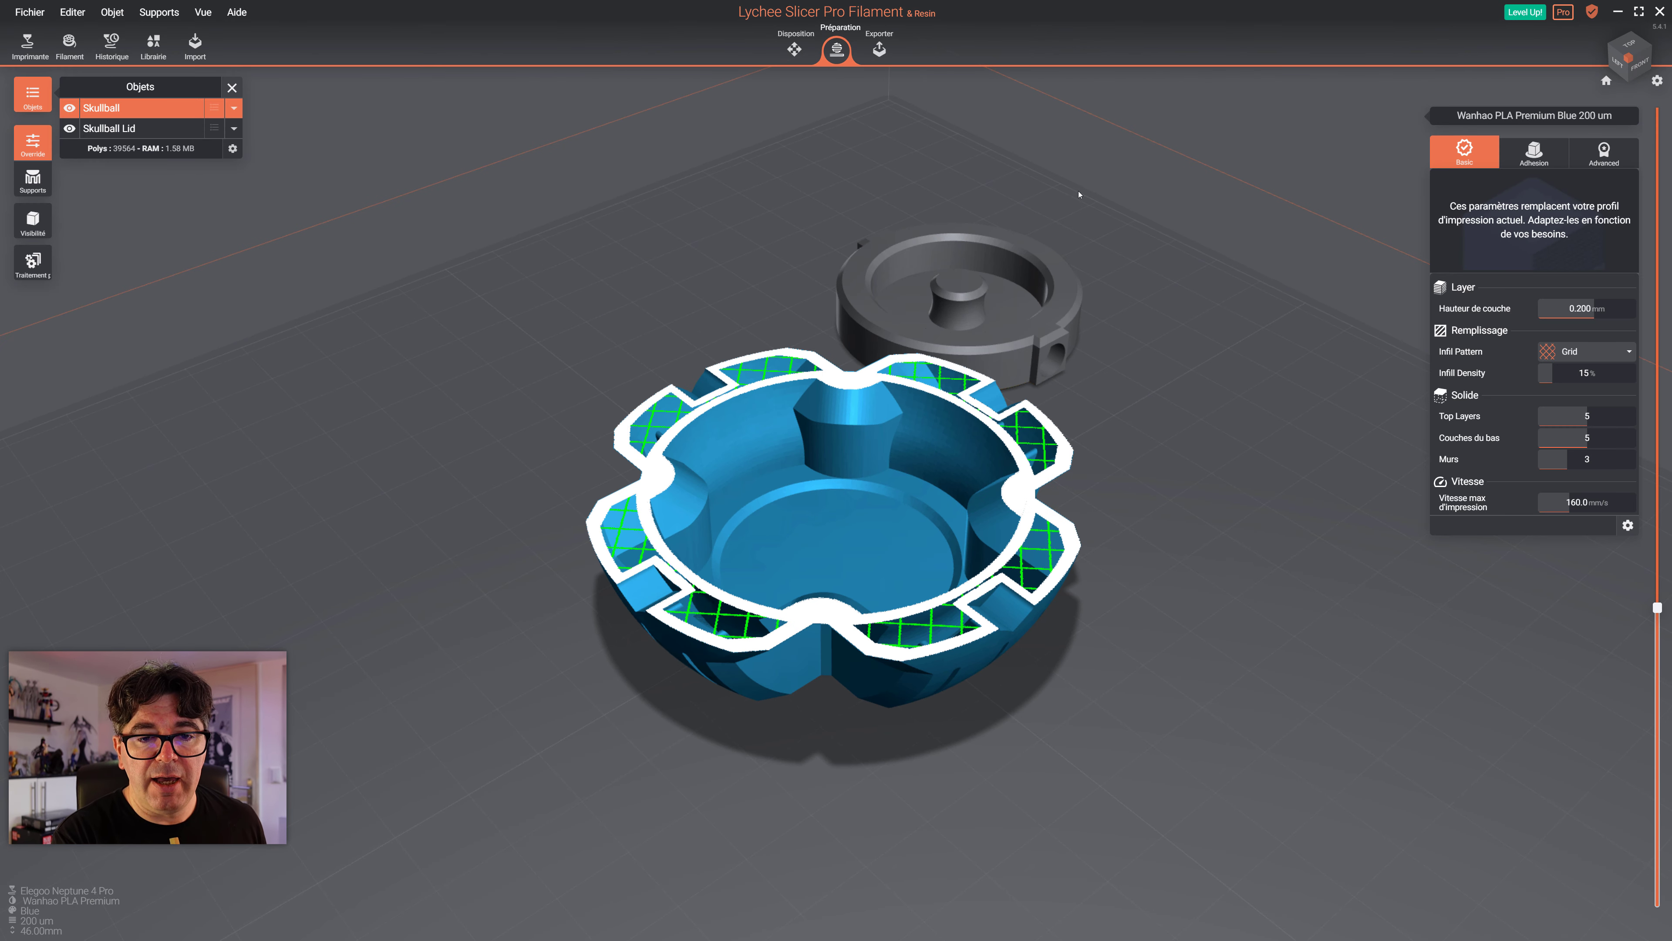
click(879, 49)
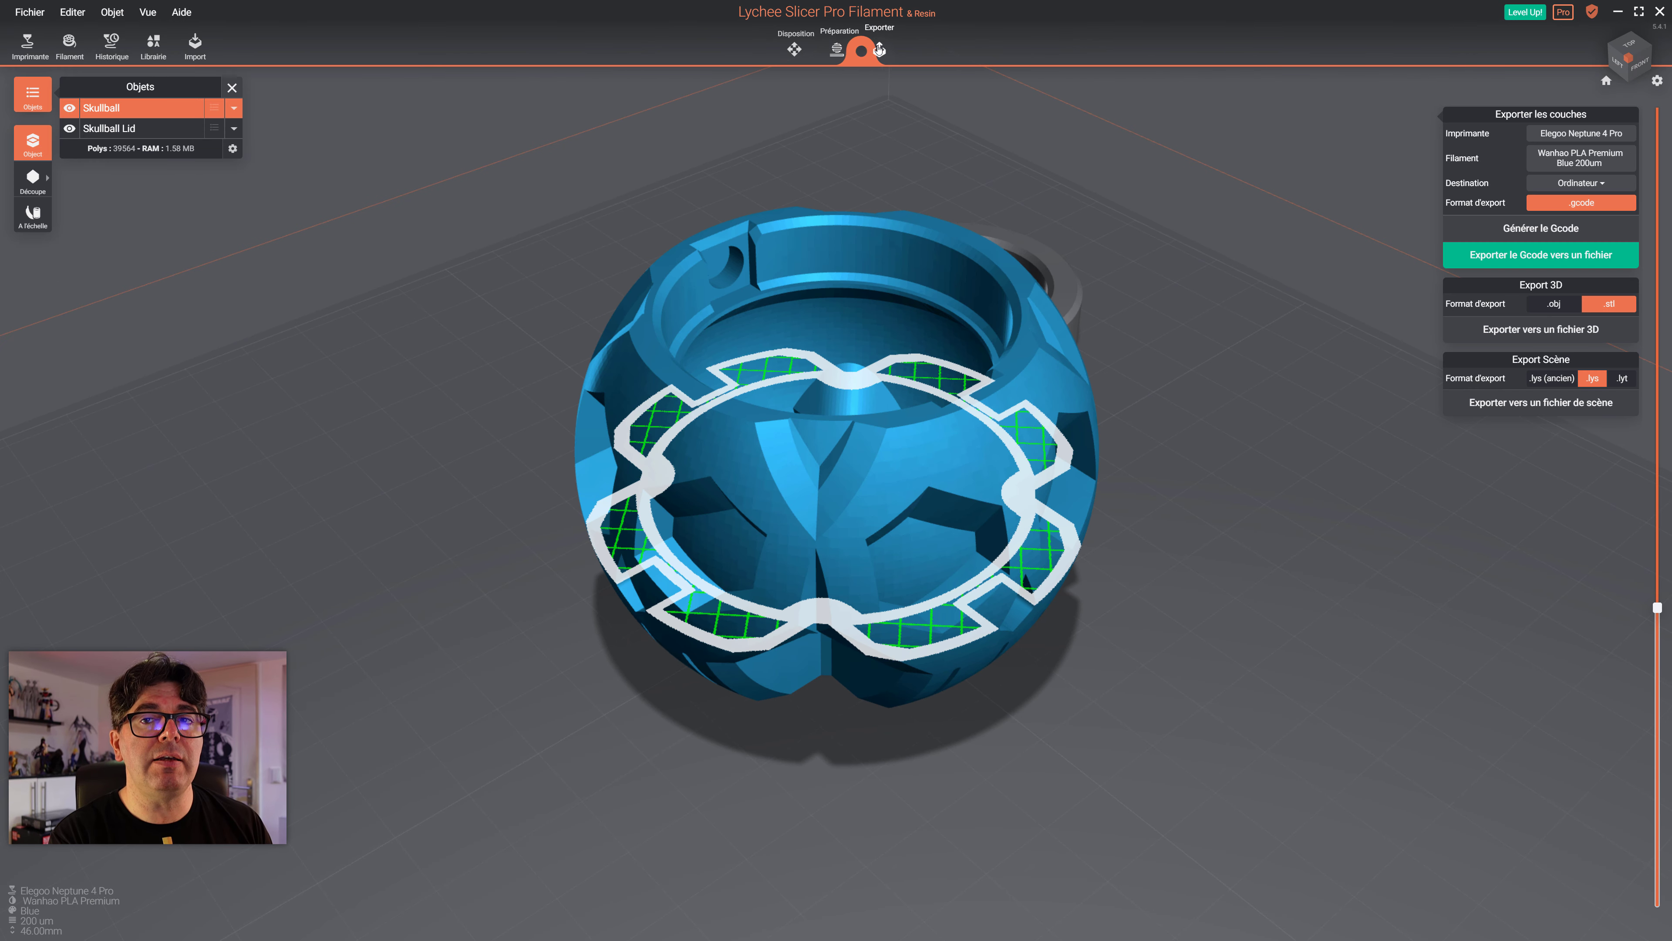
drag(1657, 607, 1657, 910)
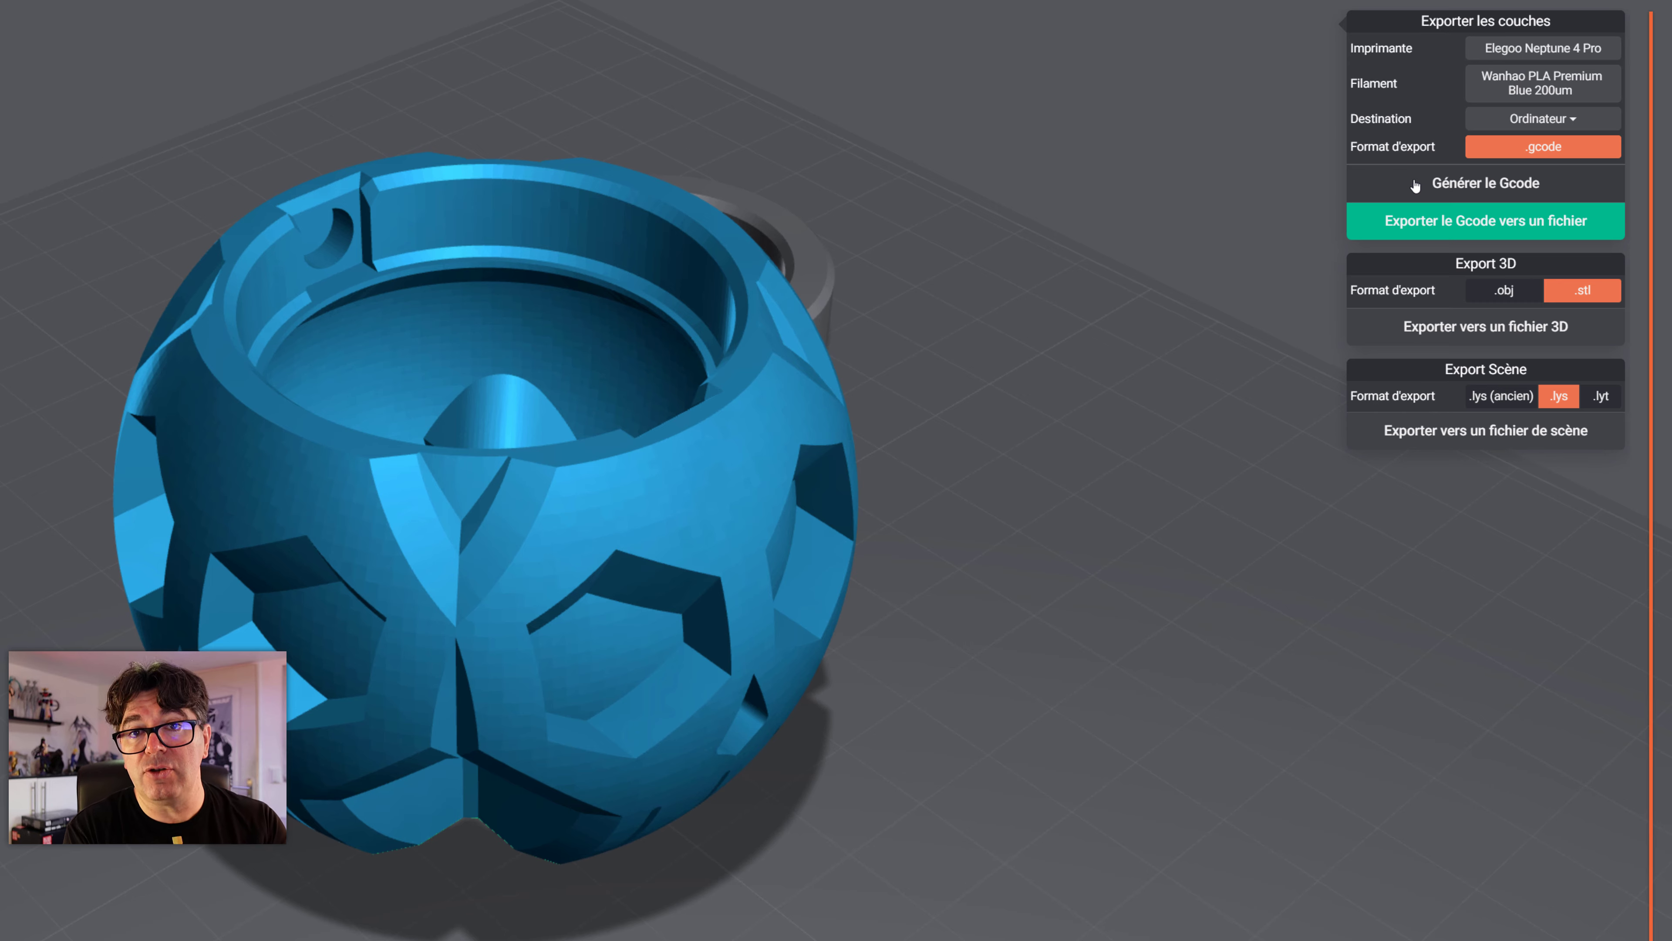
click(1416, 185)
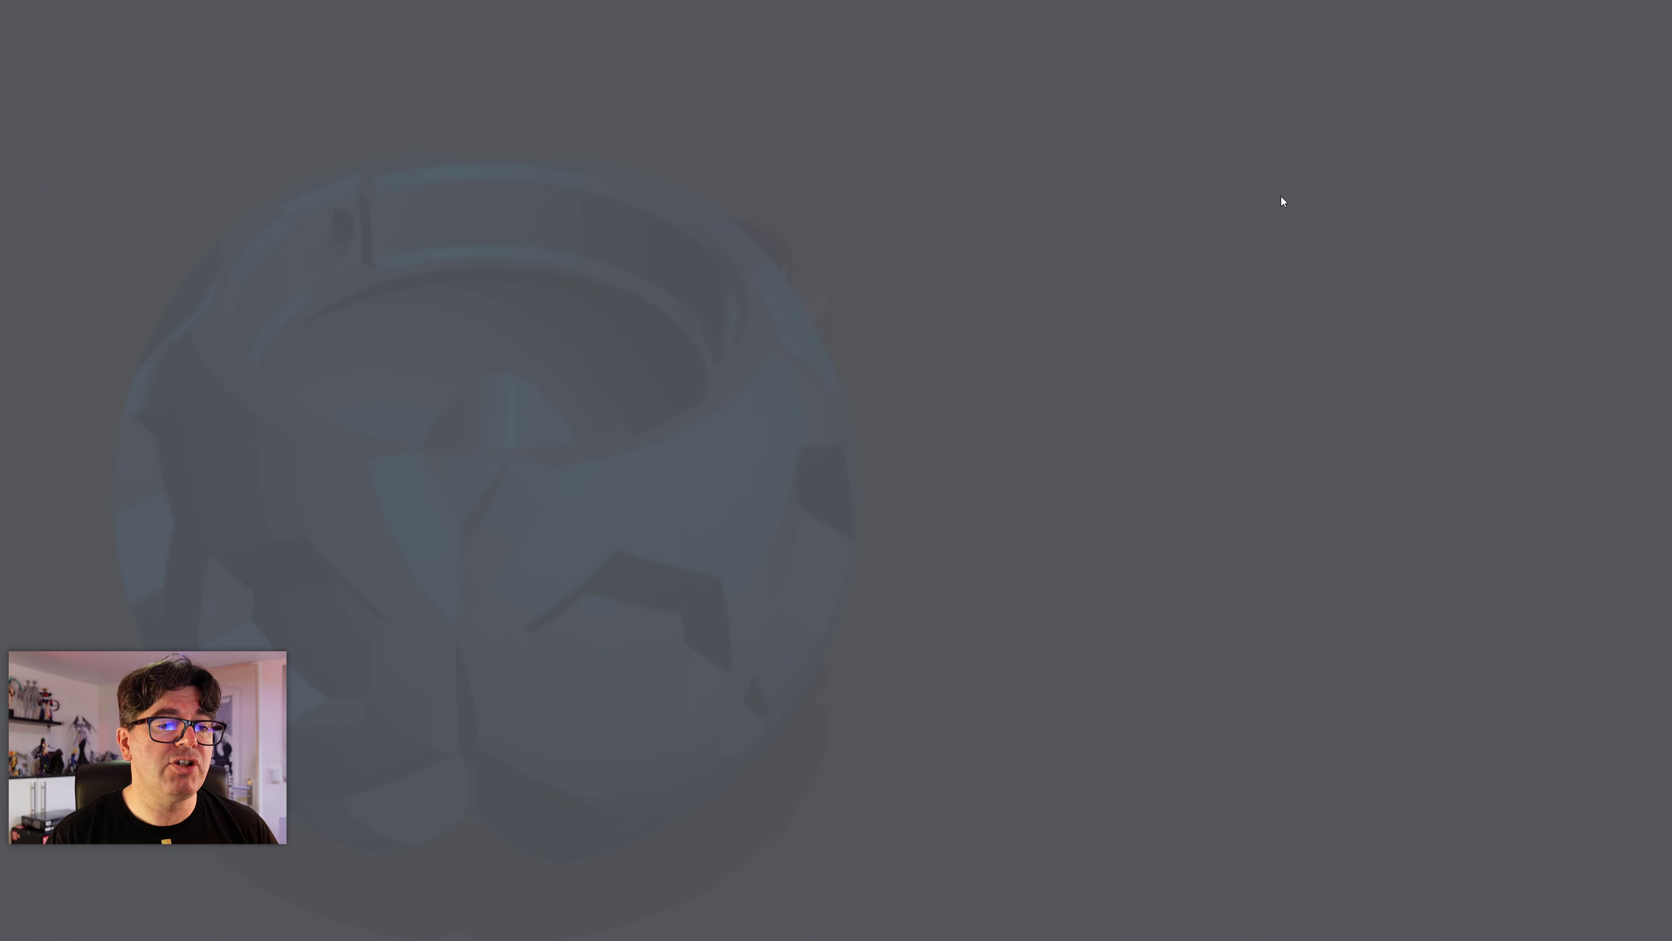
Examine the generated toolpaths on the box's rim, inner floor and outer walls, along with the lid and the skirt
right_drag(915, 596, 788, 527)
scroll(708, 519, up, 5)
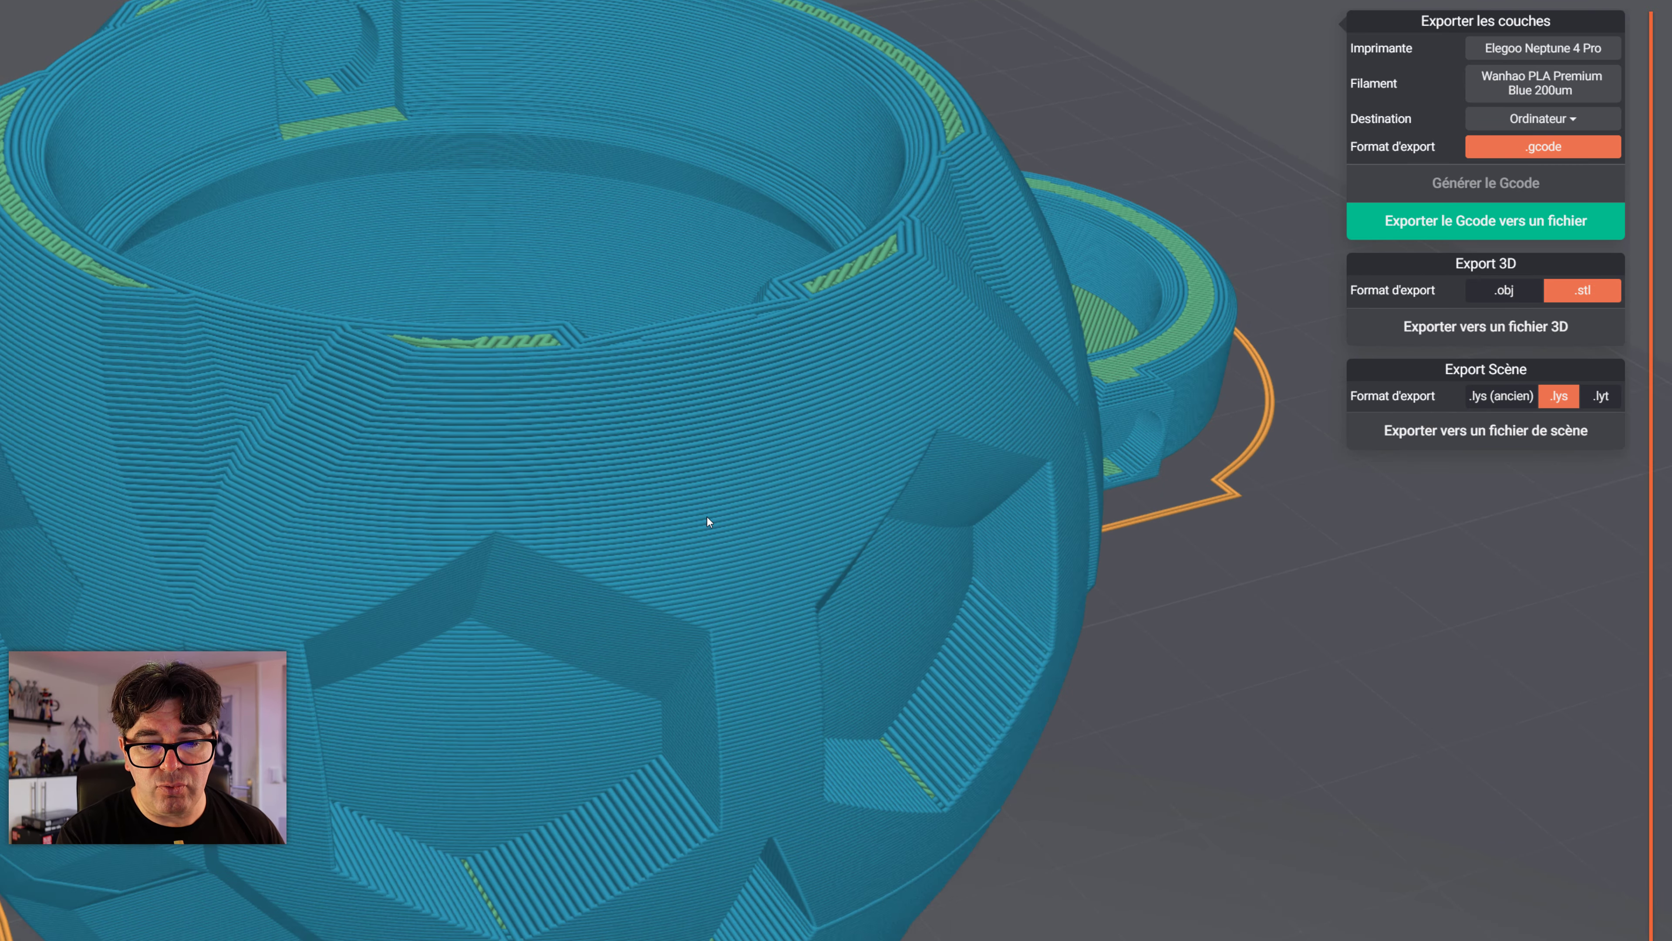
scroll(708, 516, up, 10)
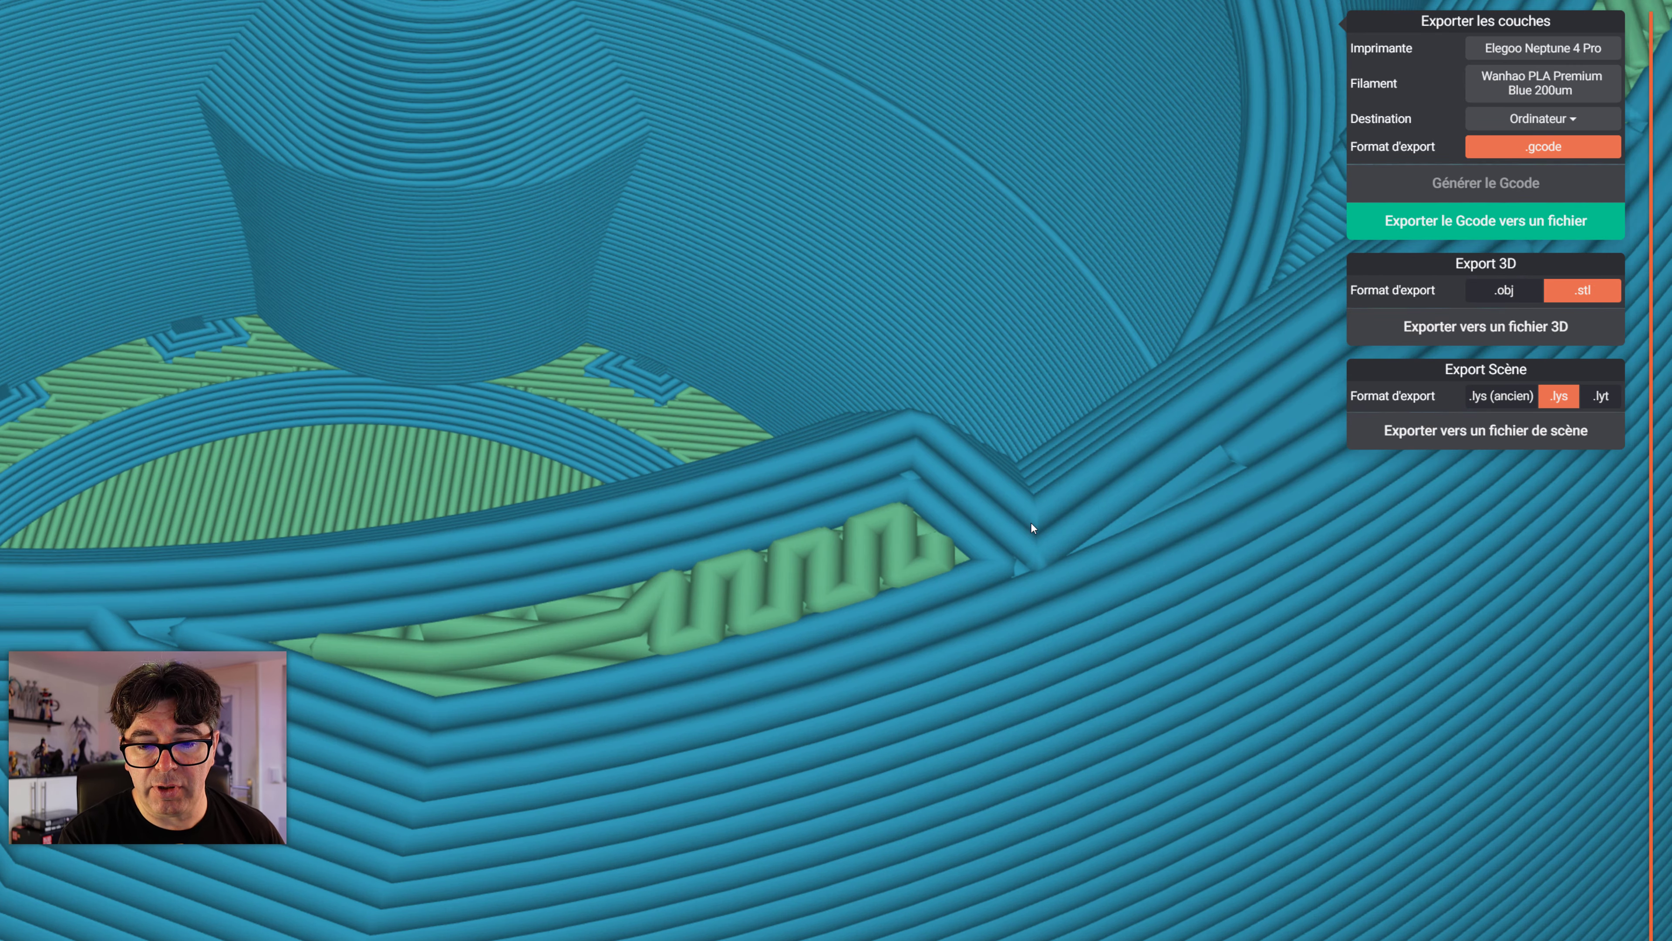
scroll(1031, 526, down, 3)
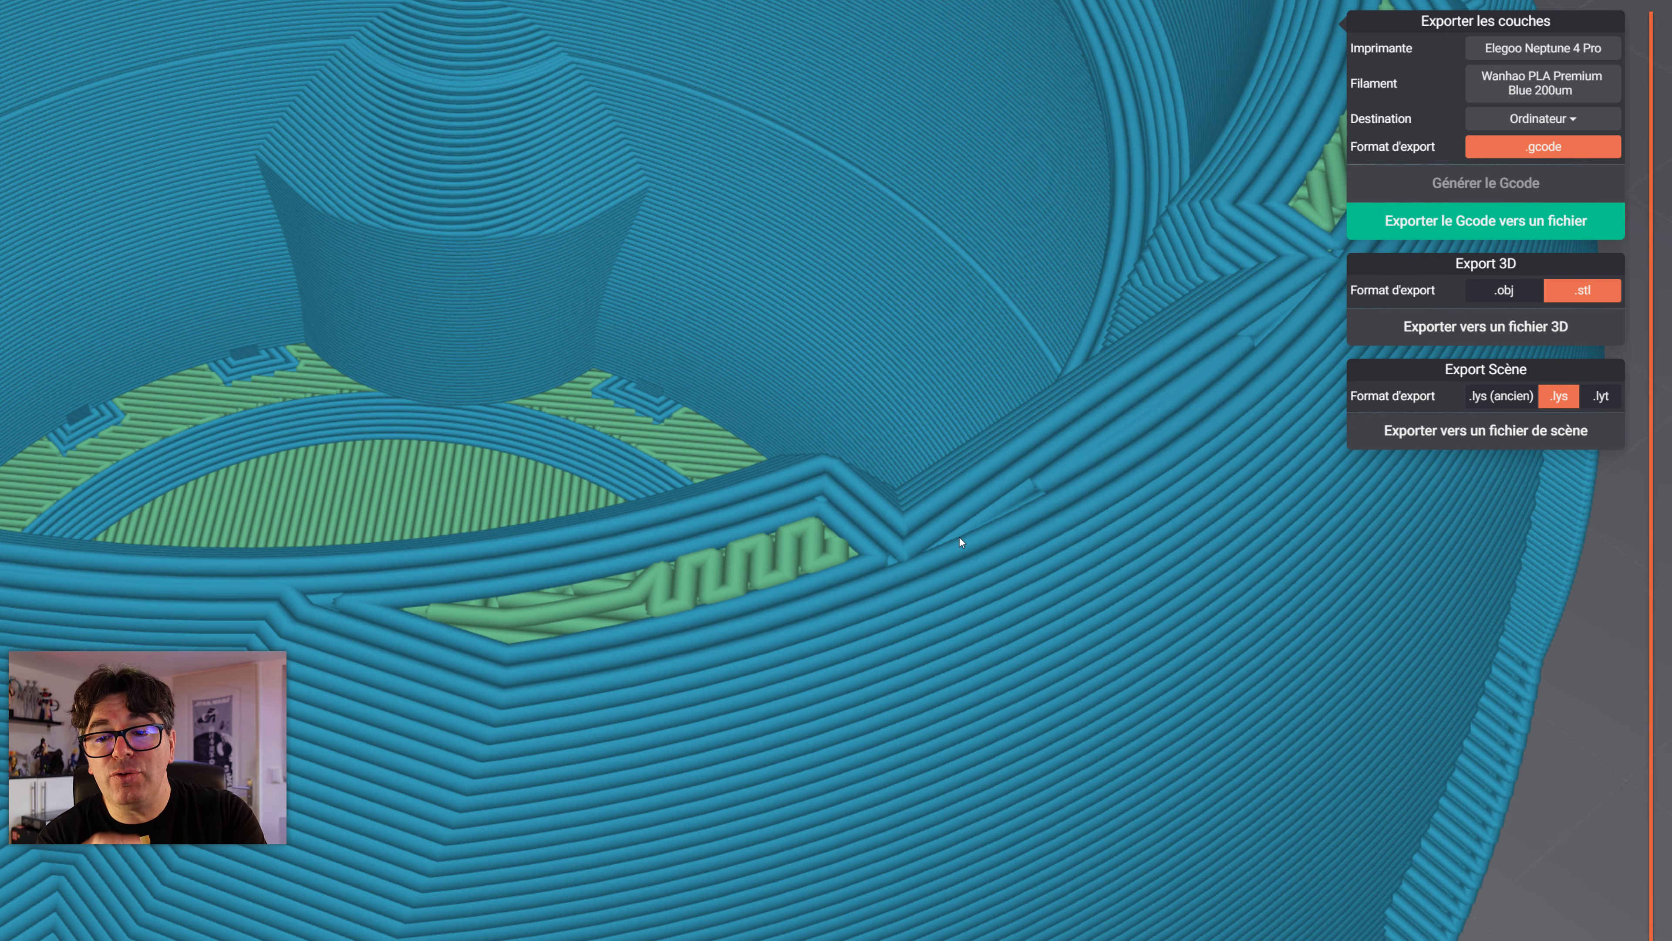
scroll(926, 591, down, 8)
right_drag(889, 590, 903, 629)
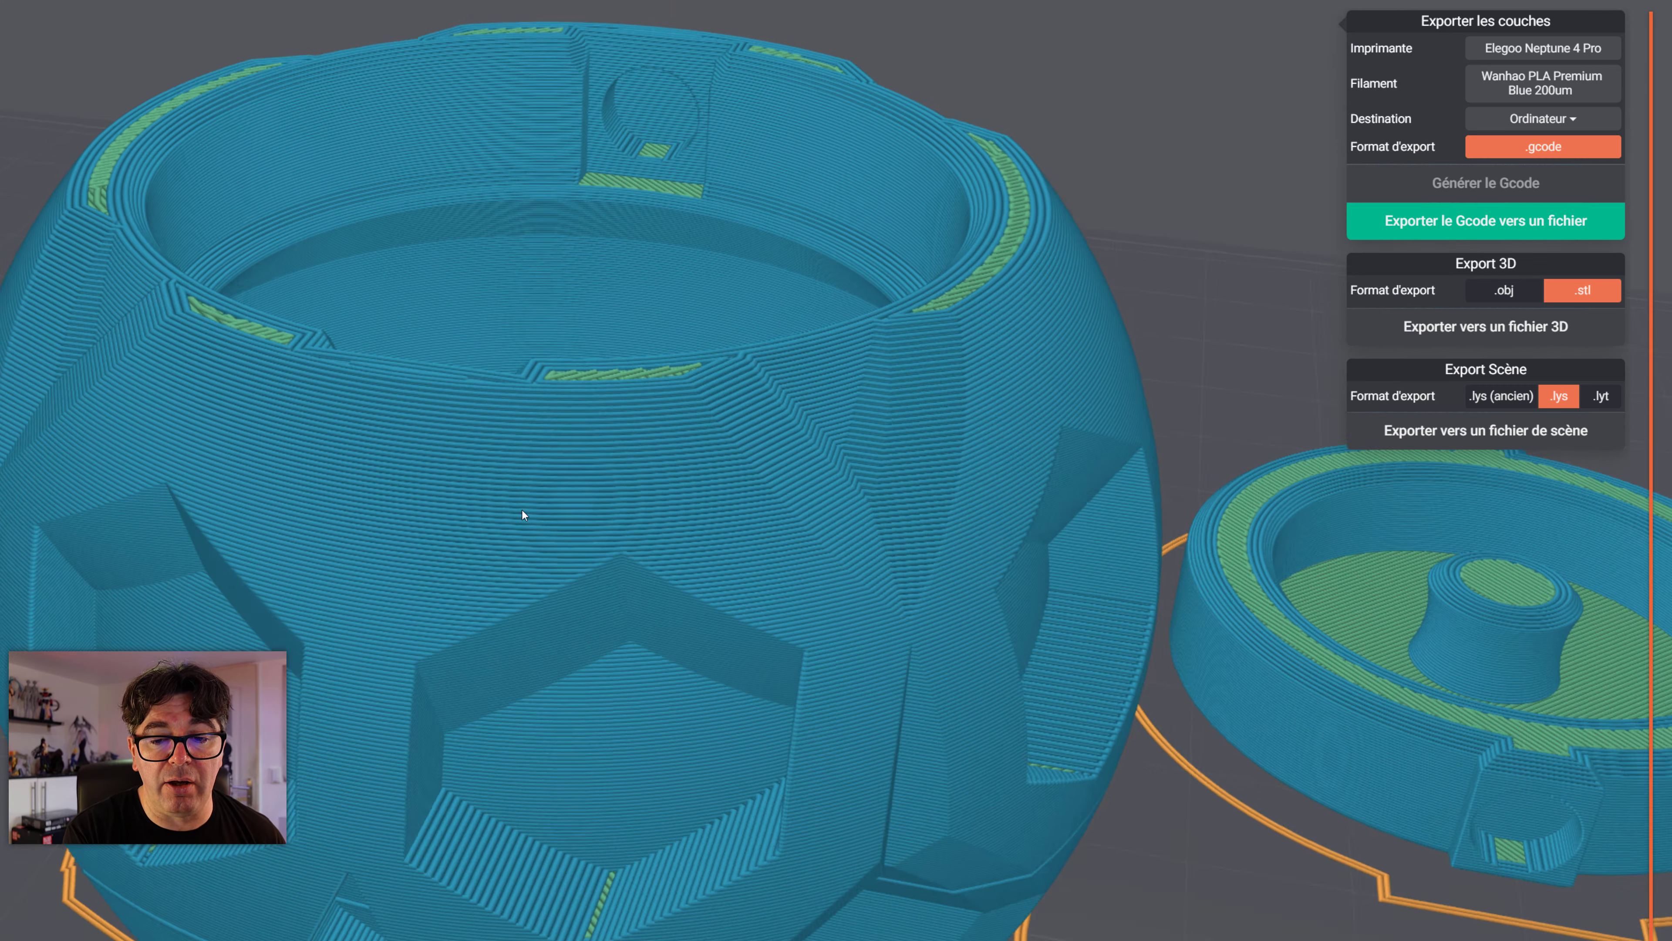
right_drag(1131, 545, 1041, 446)
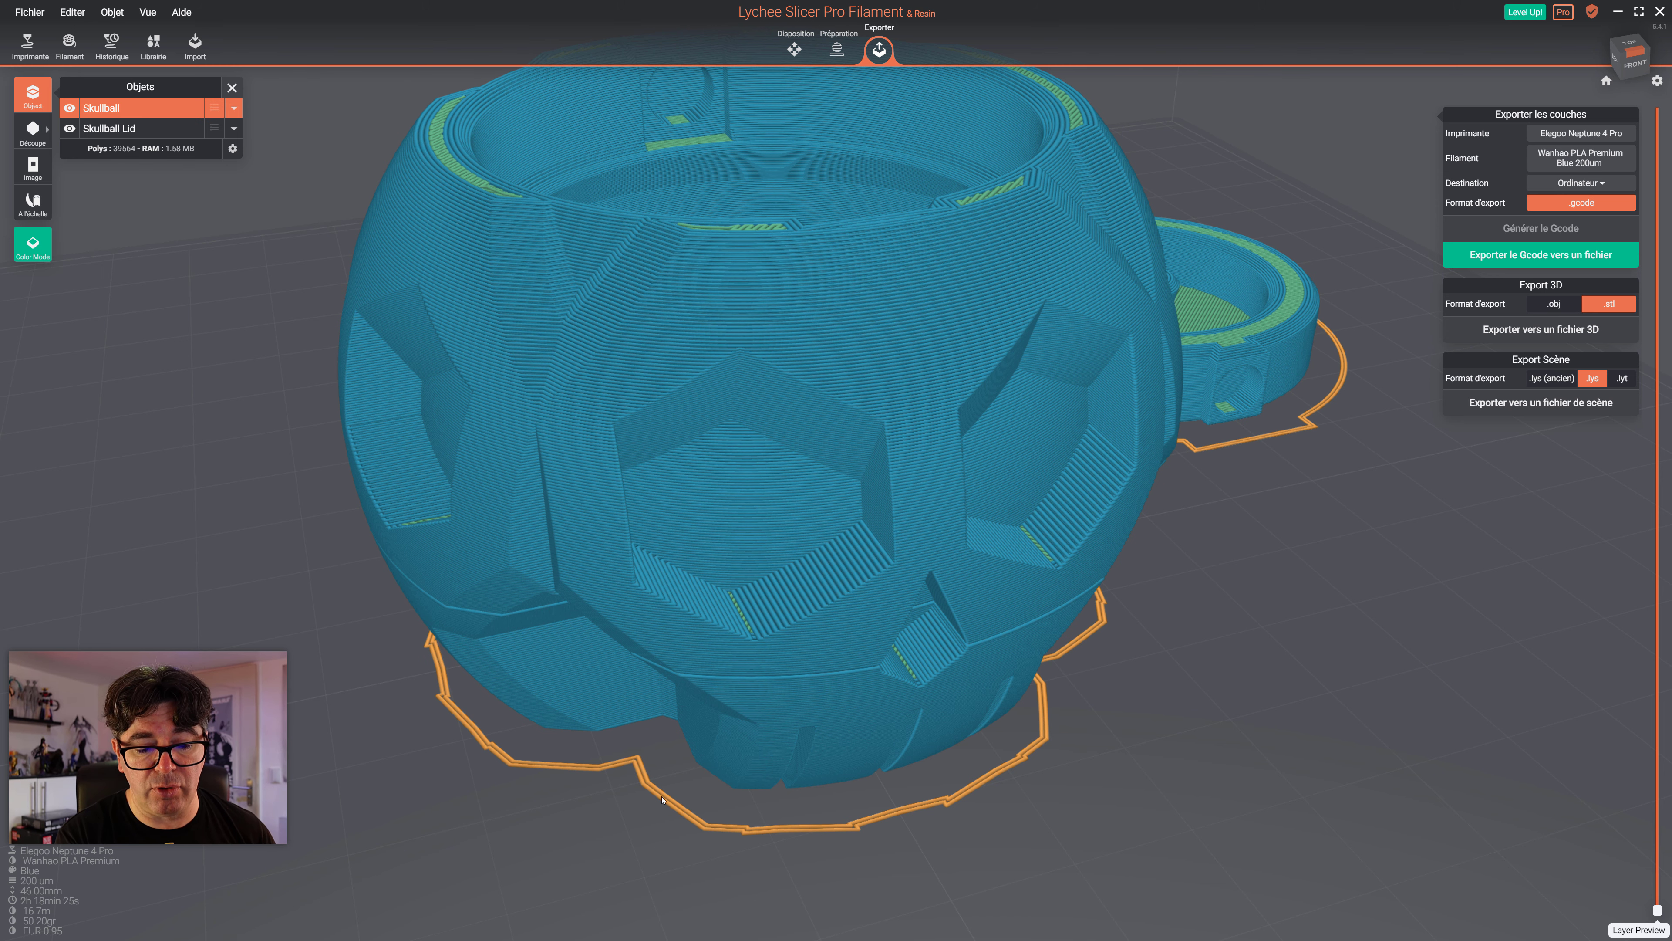
right_drag(772, 812, 1019, 568)
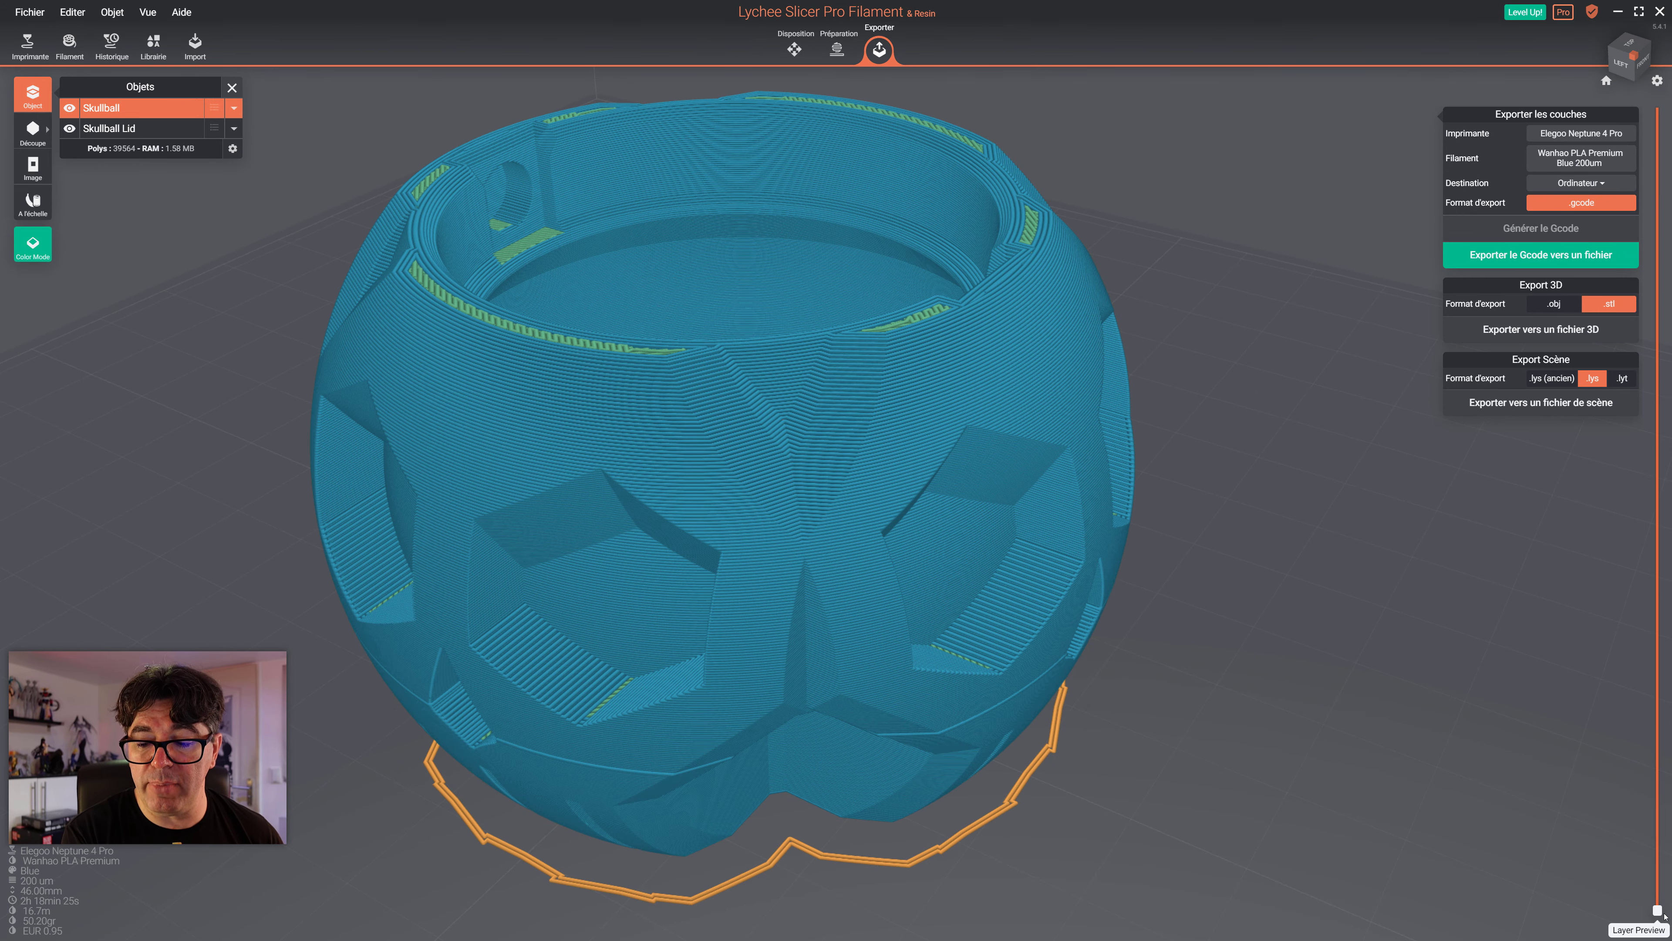
Lower the layer preview to layer 95 at 19.12 mm and examine the box's infill and inner floor
drag(1657, 910, 1612, 576)
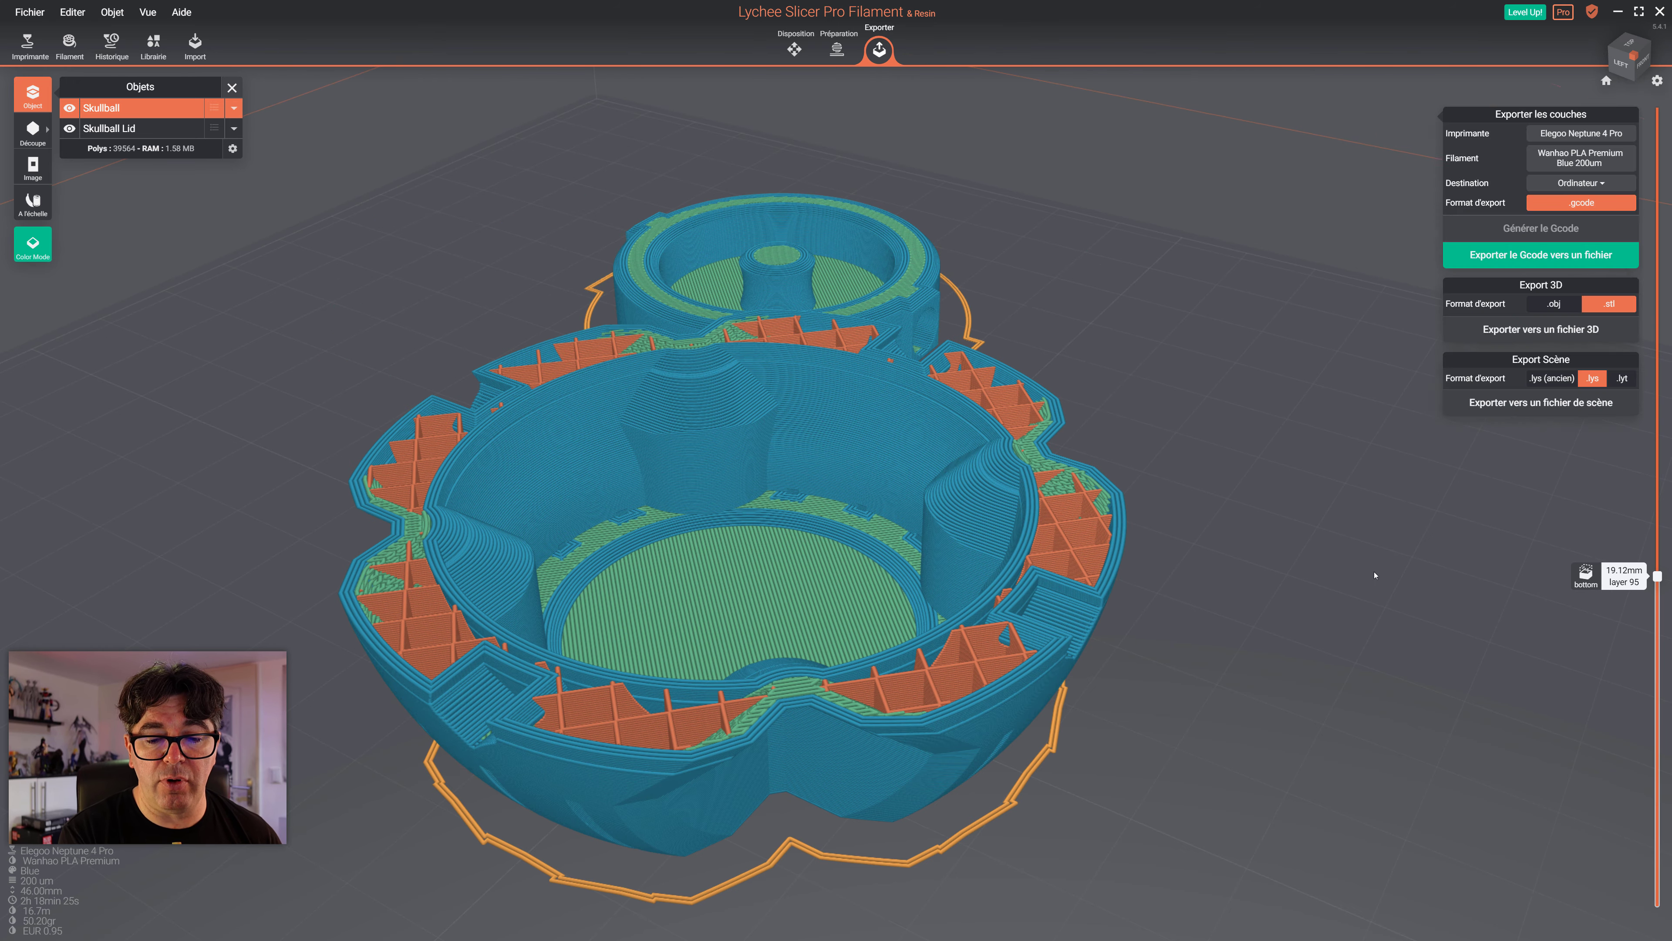
scroll(1132, 595, up, 5)
scroll(978, 469, up, 2)
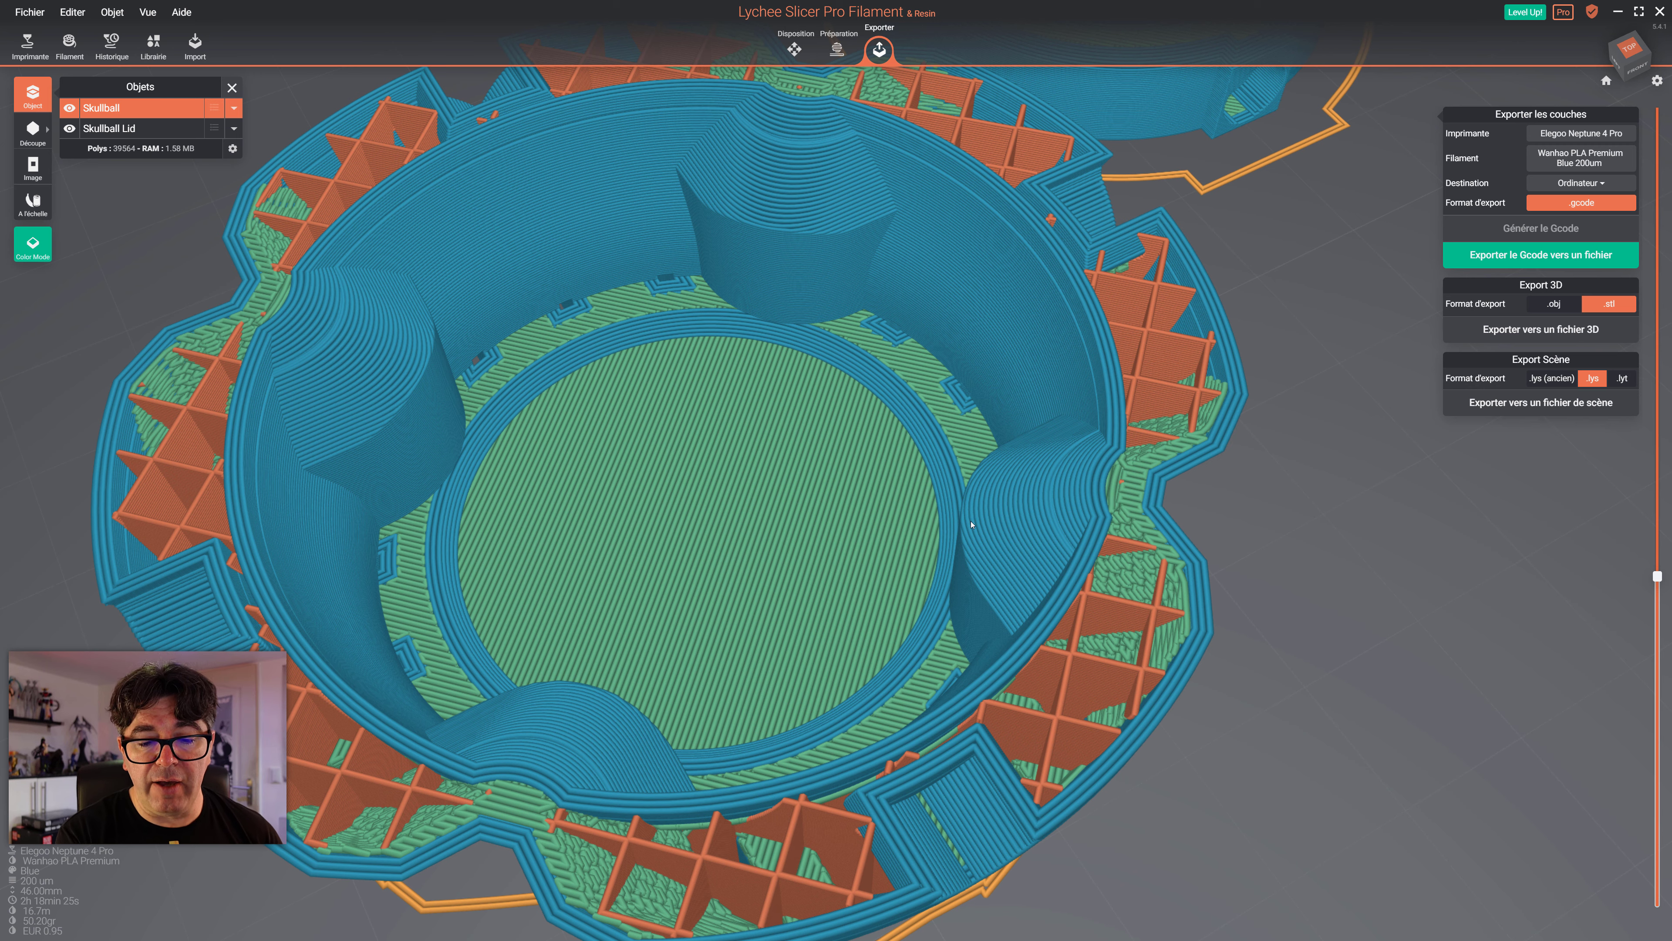
right_drag(906, 574, 830, 698)
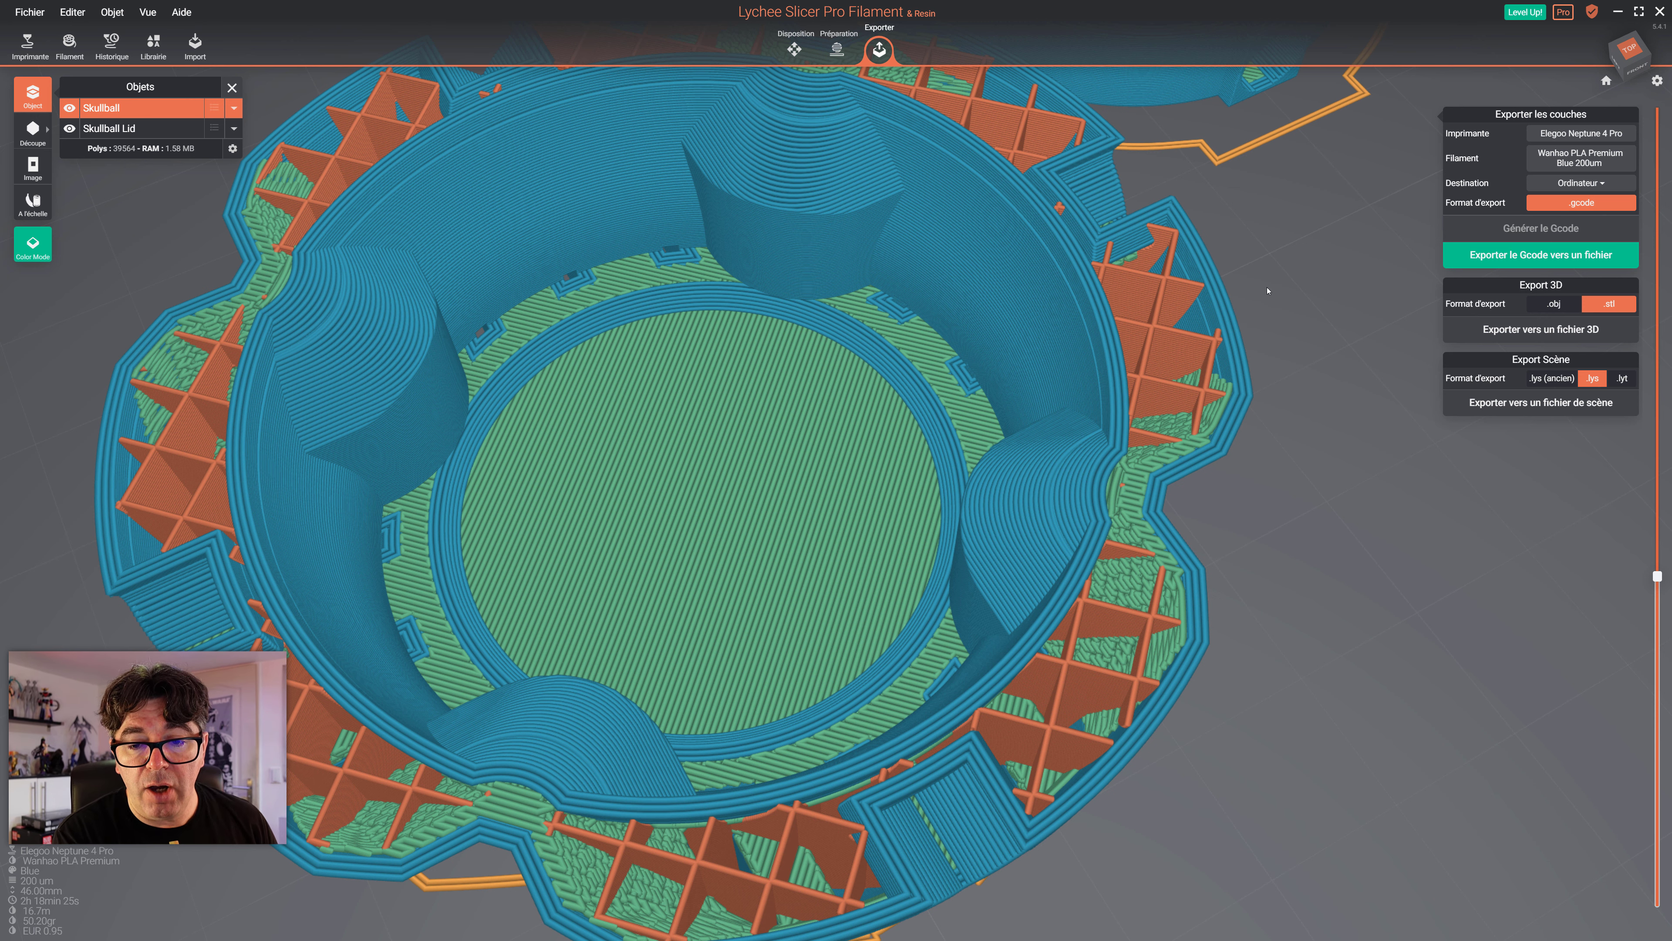
scroll(937, 370, down, 2)
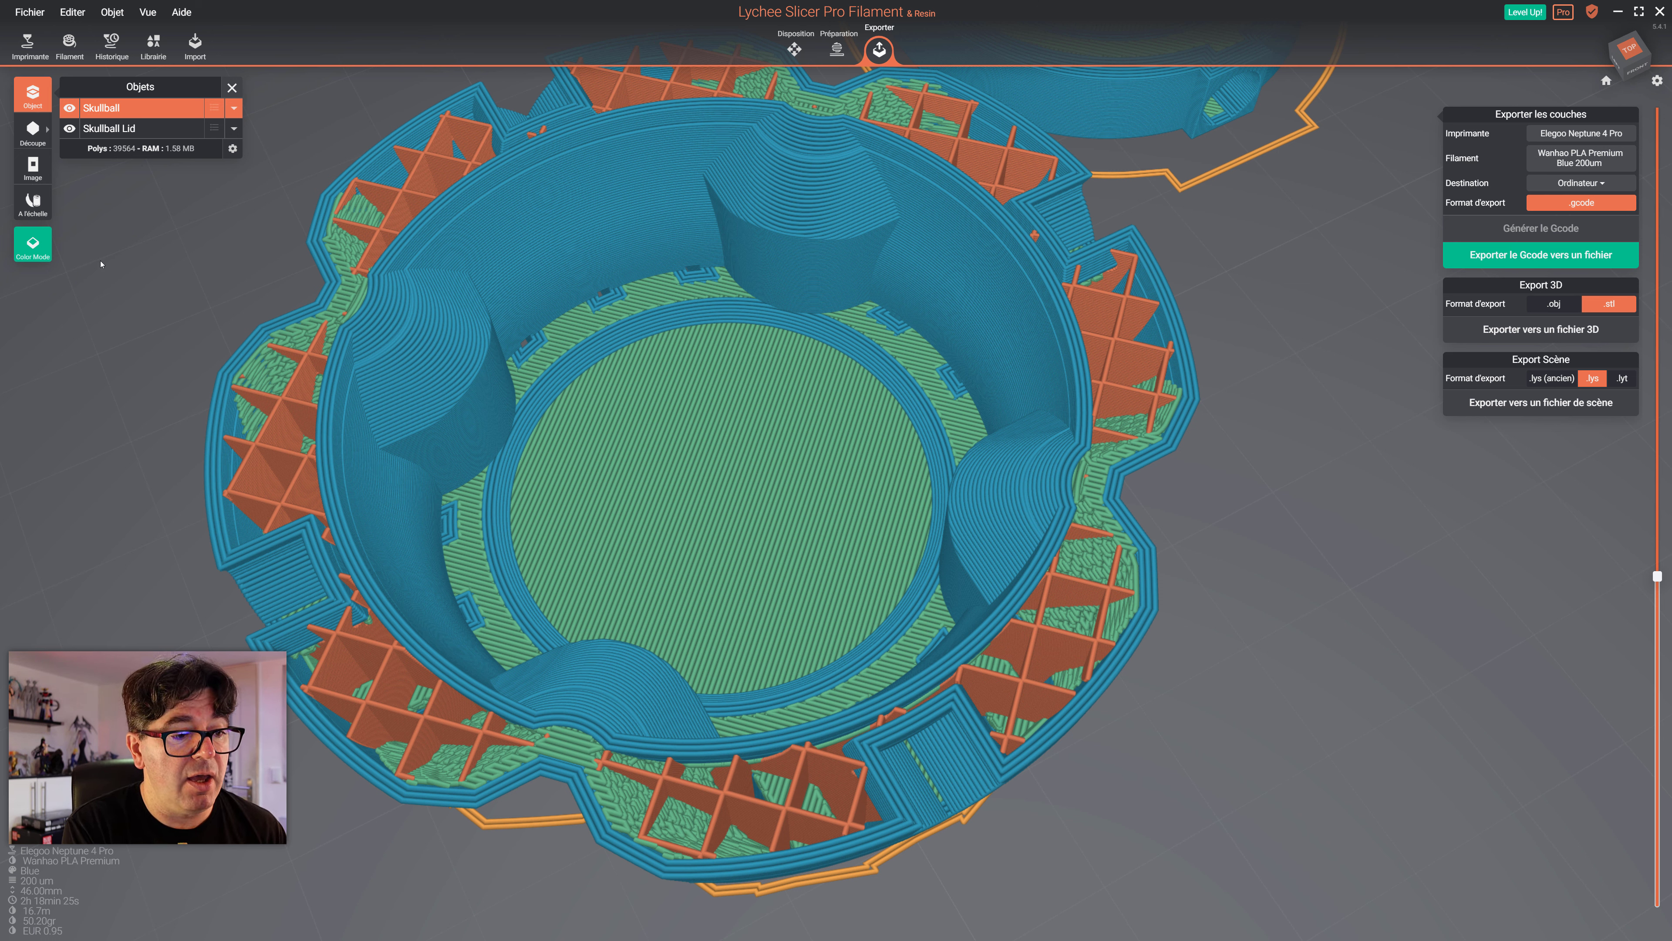
Show the toolpath colour legend and colour the layer preview by Vitesse
click(32, 244)
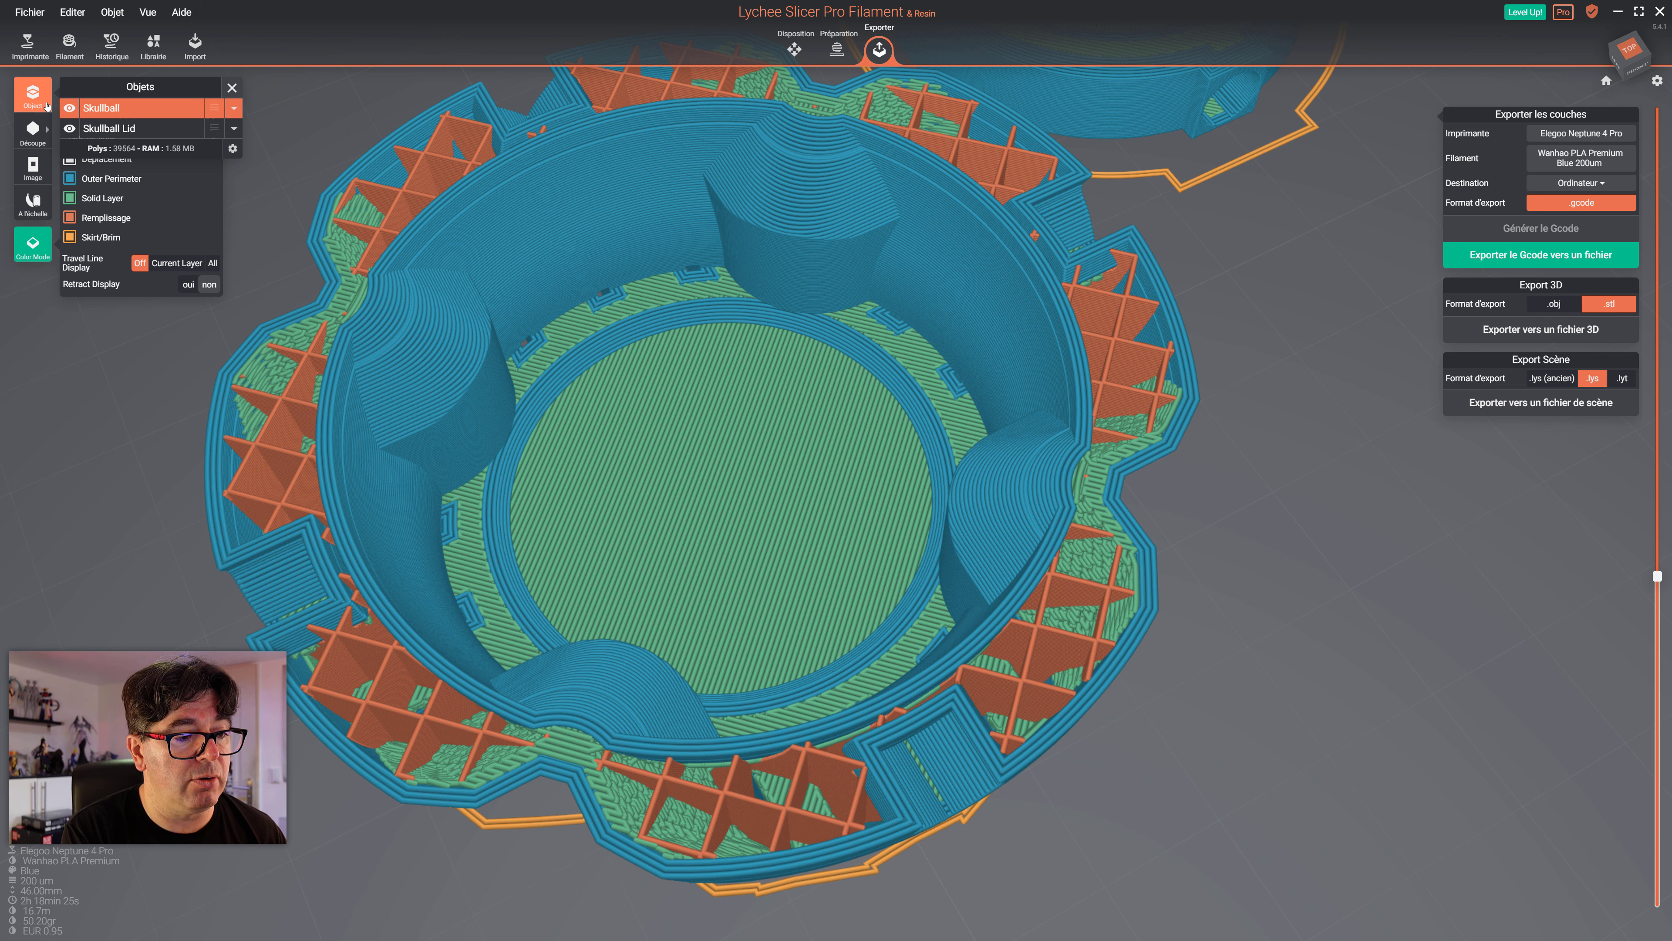
click(232, 87)
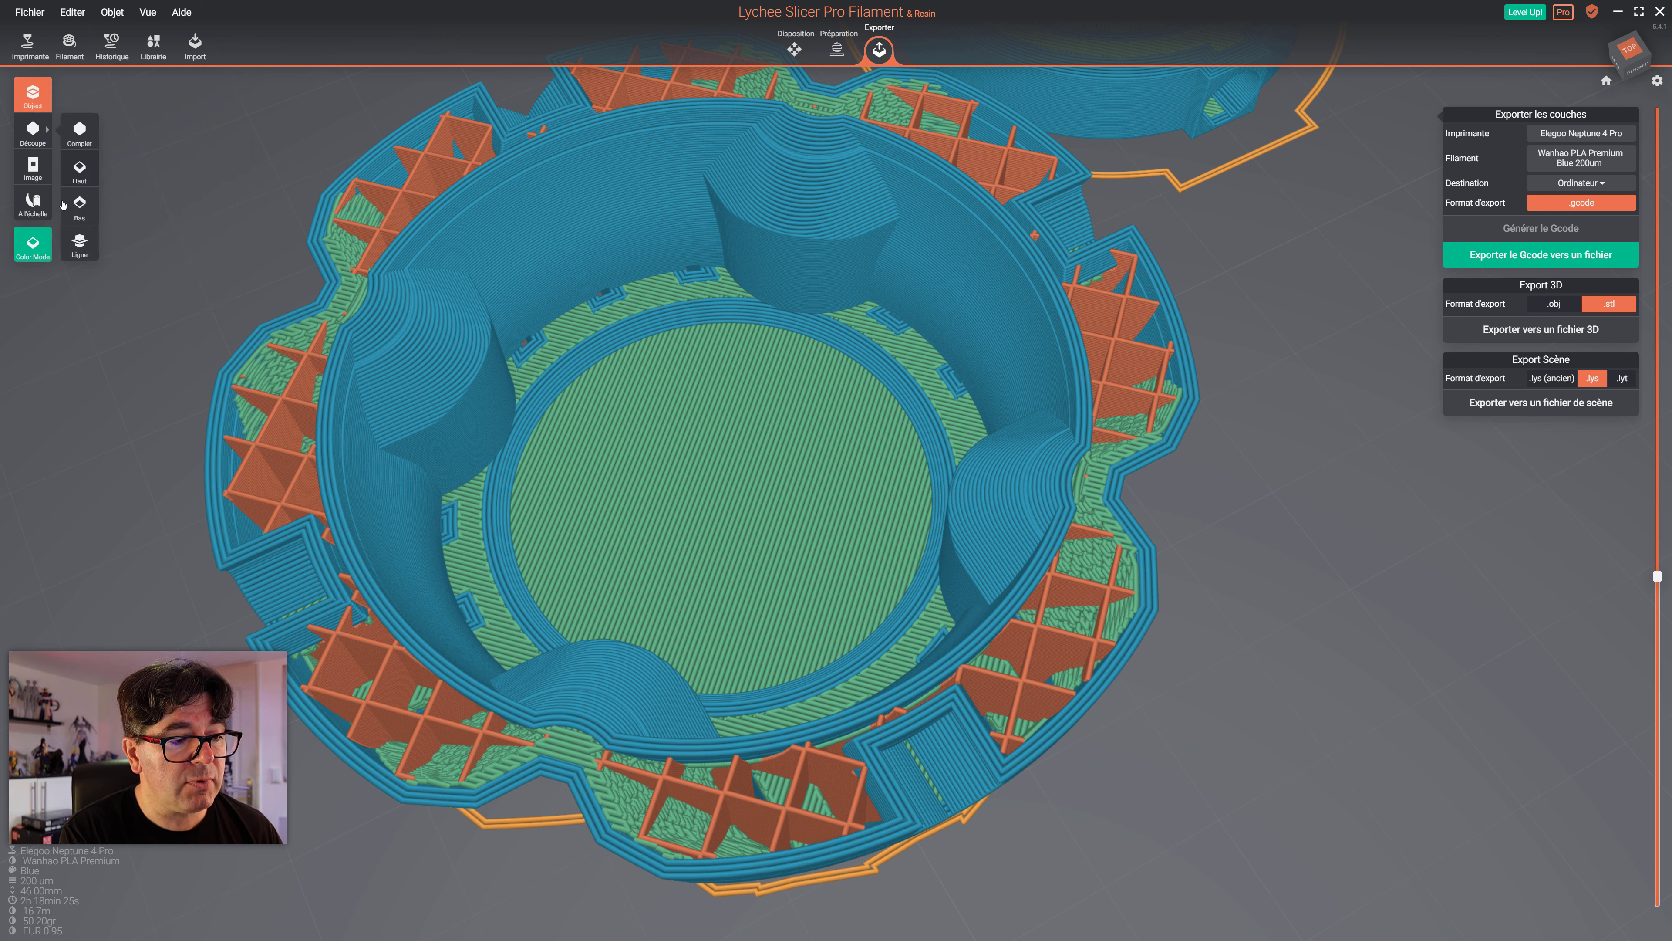
click(32, 243)
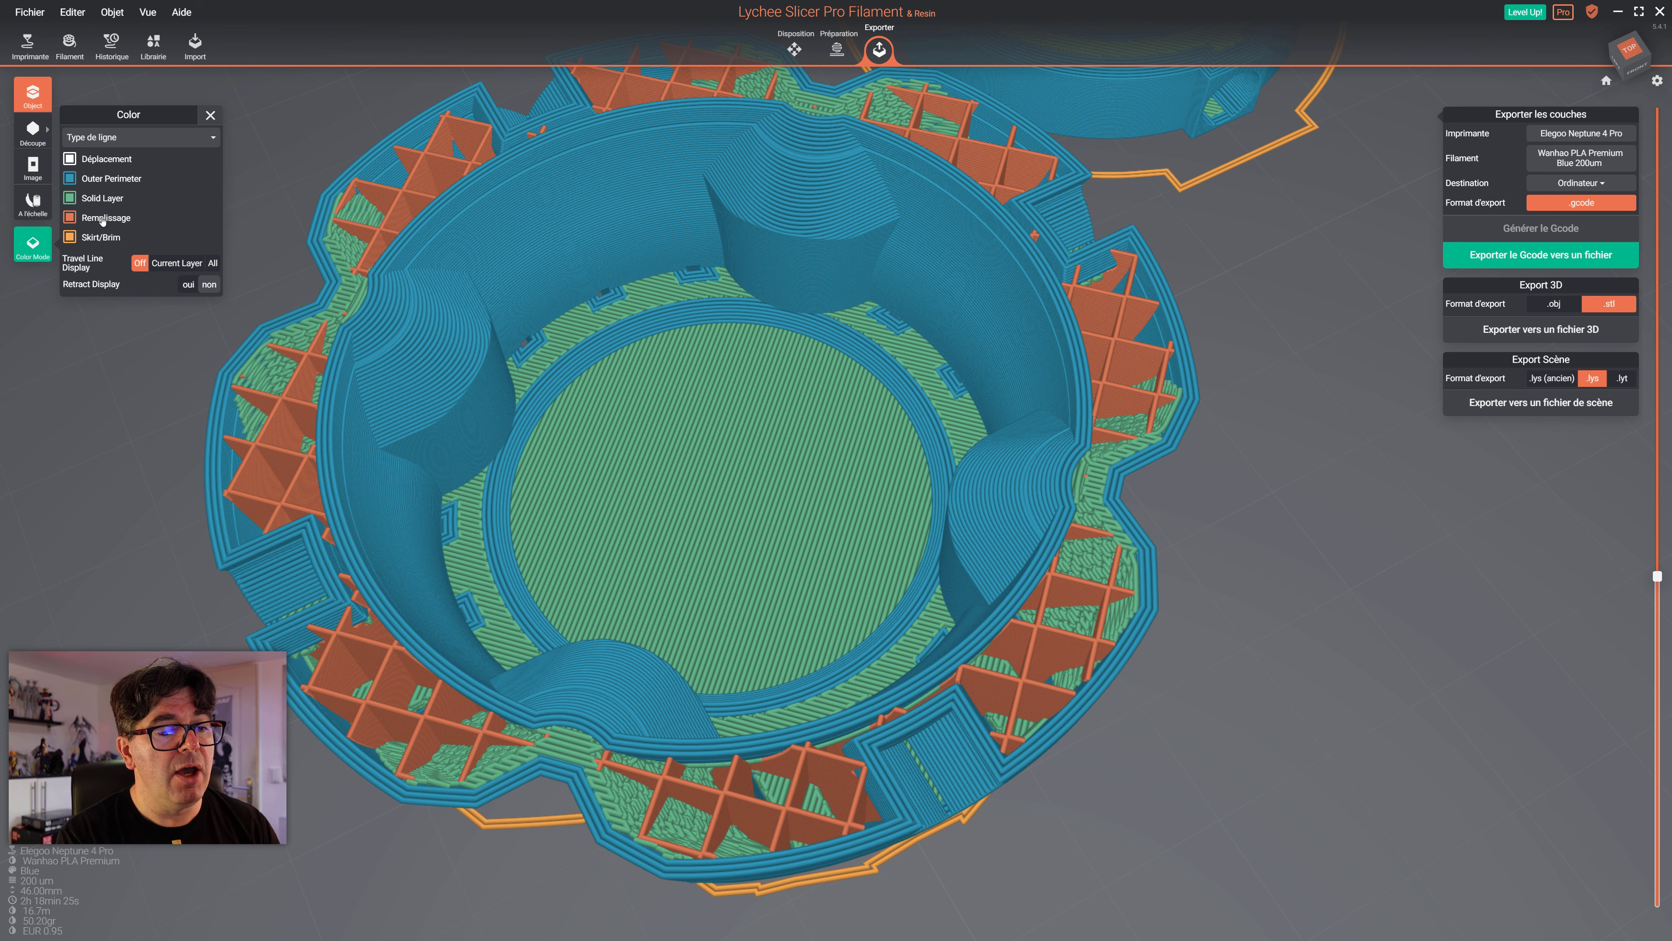
click(158, 138)
click(150, 160)
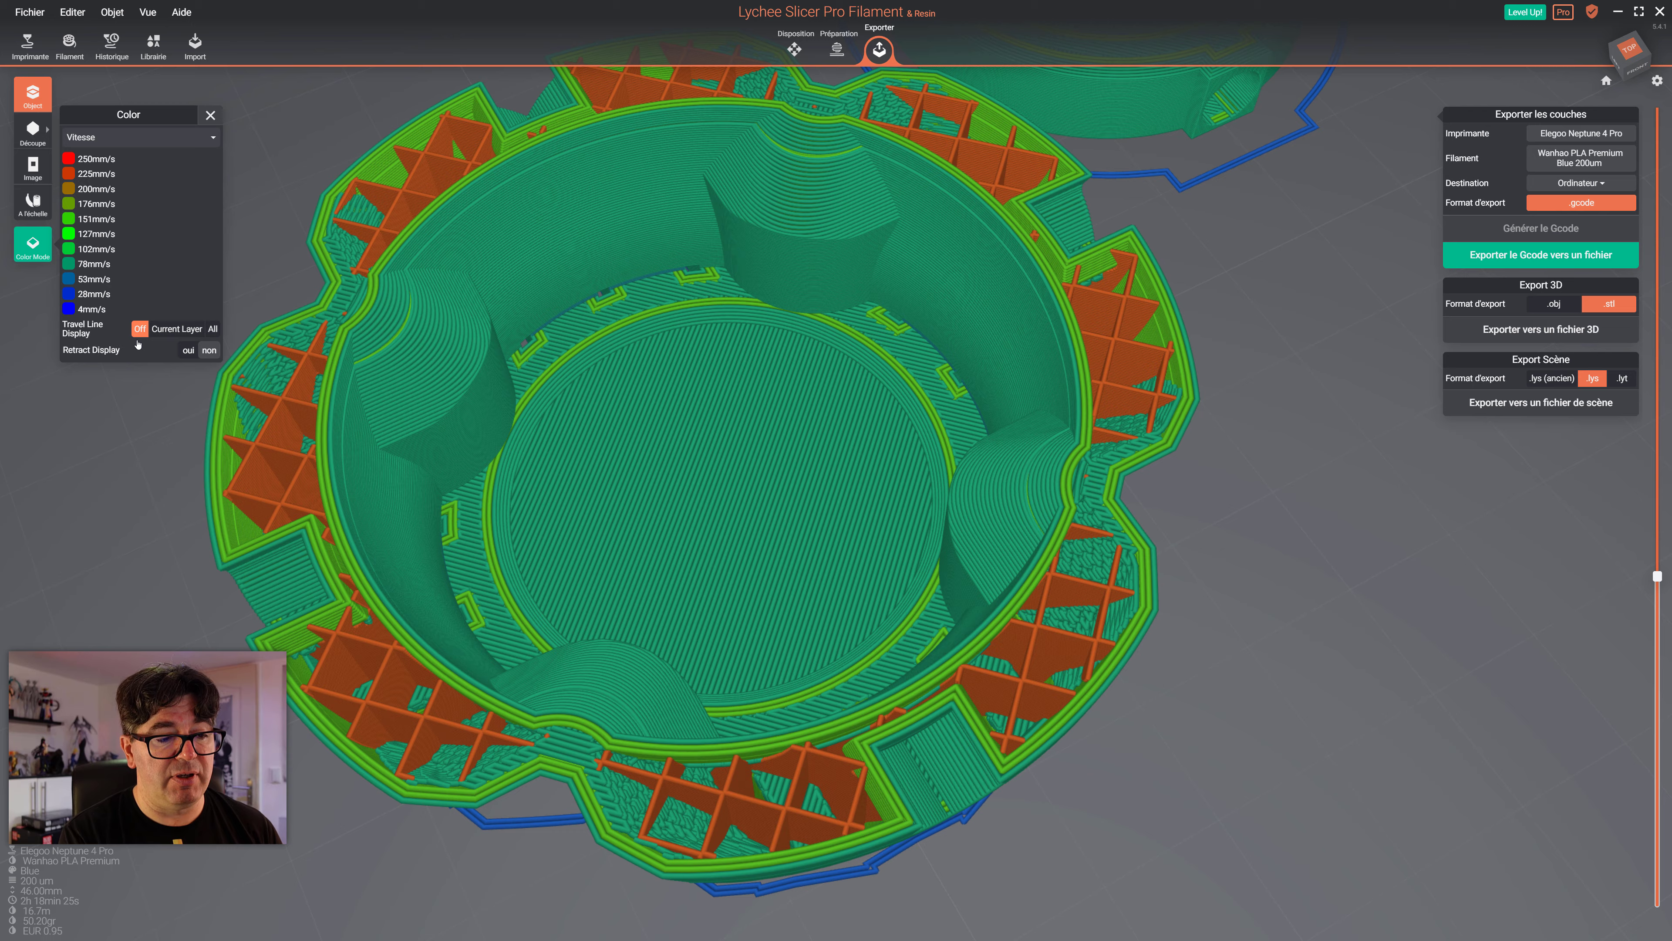
Inspect the speed colouring on the box and switch the preview colours back to Type de ligne
right_drag(454, 649, 386, 511)
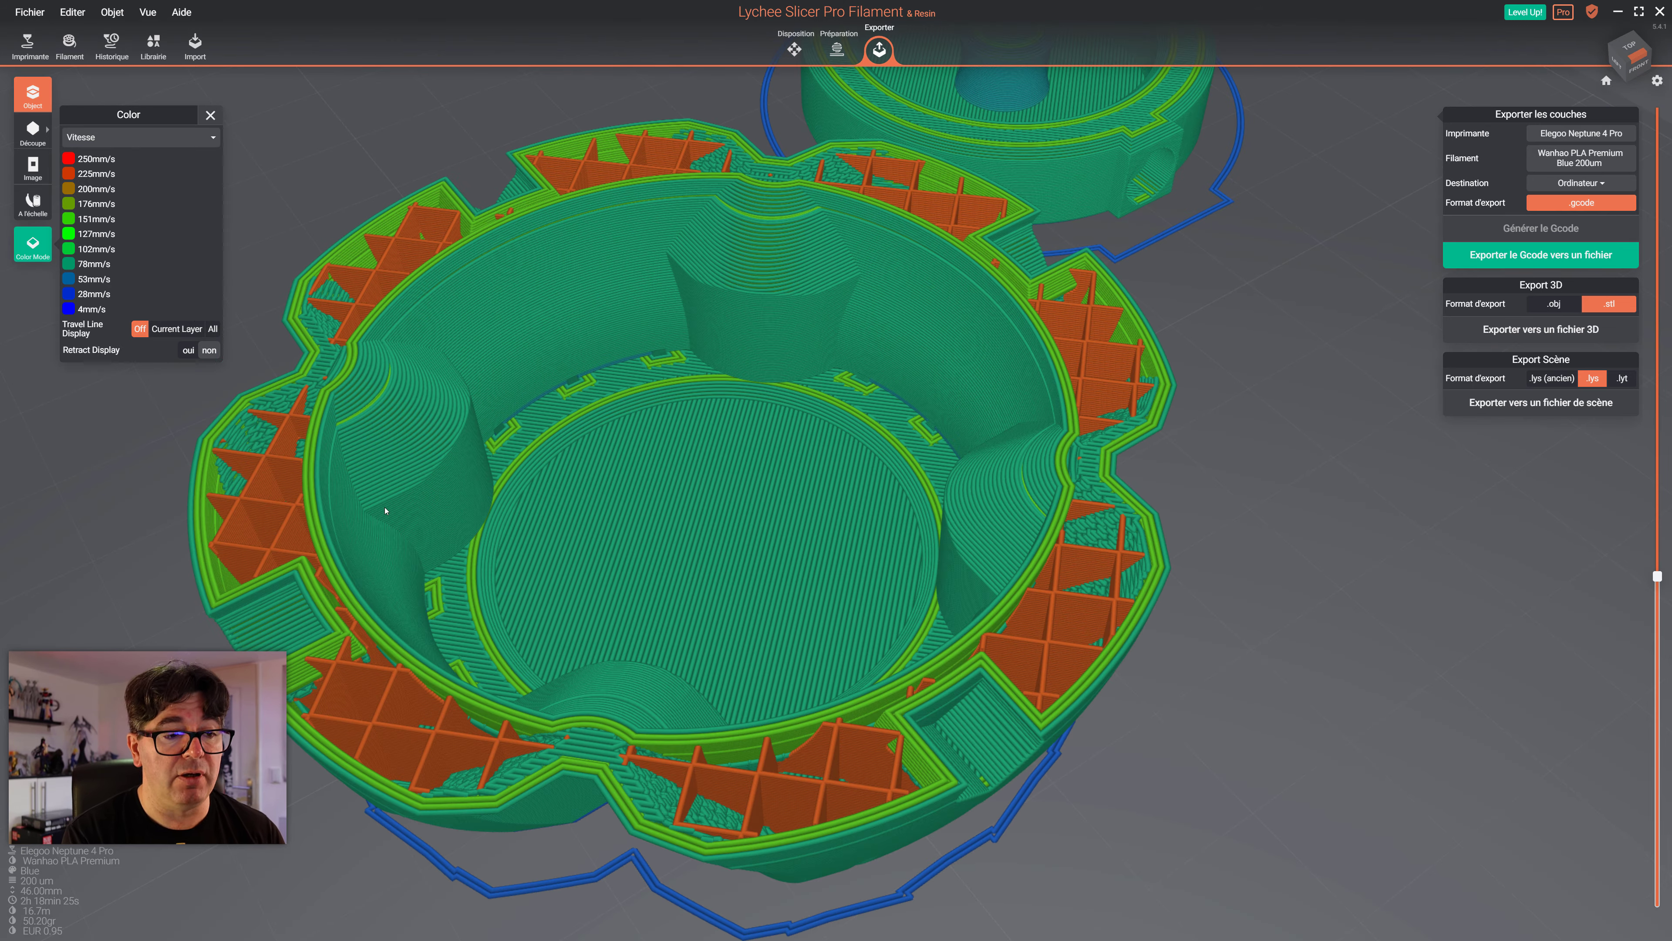
click(117, 138)
click(165, 177)
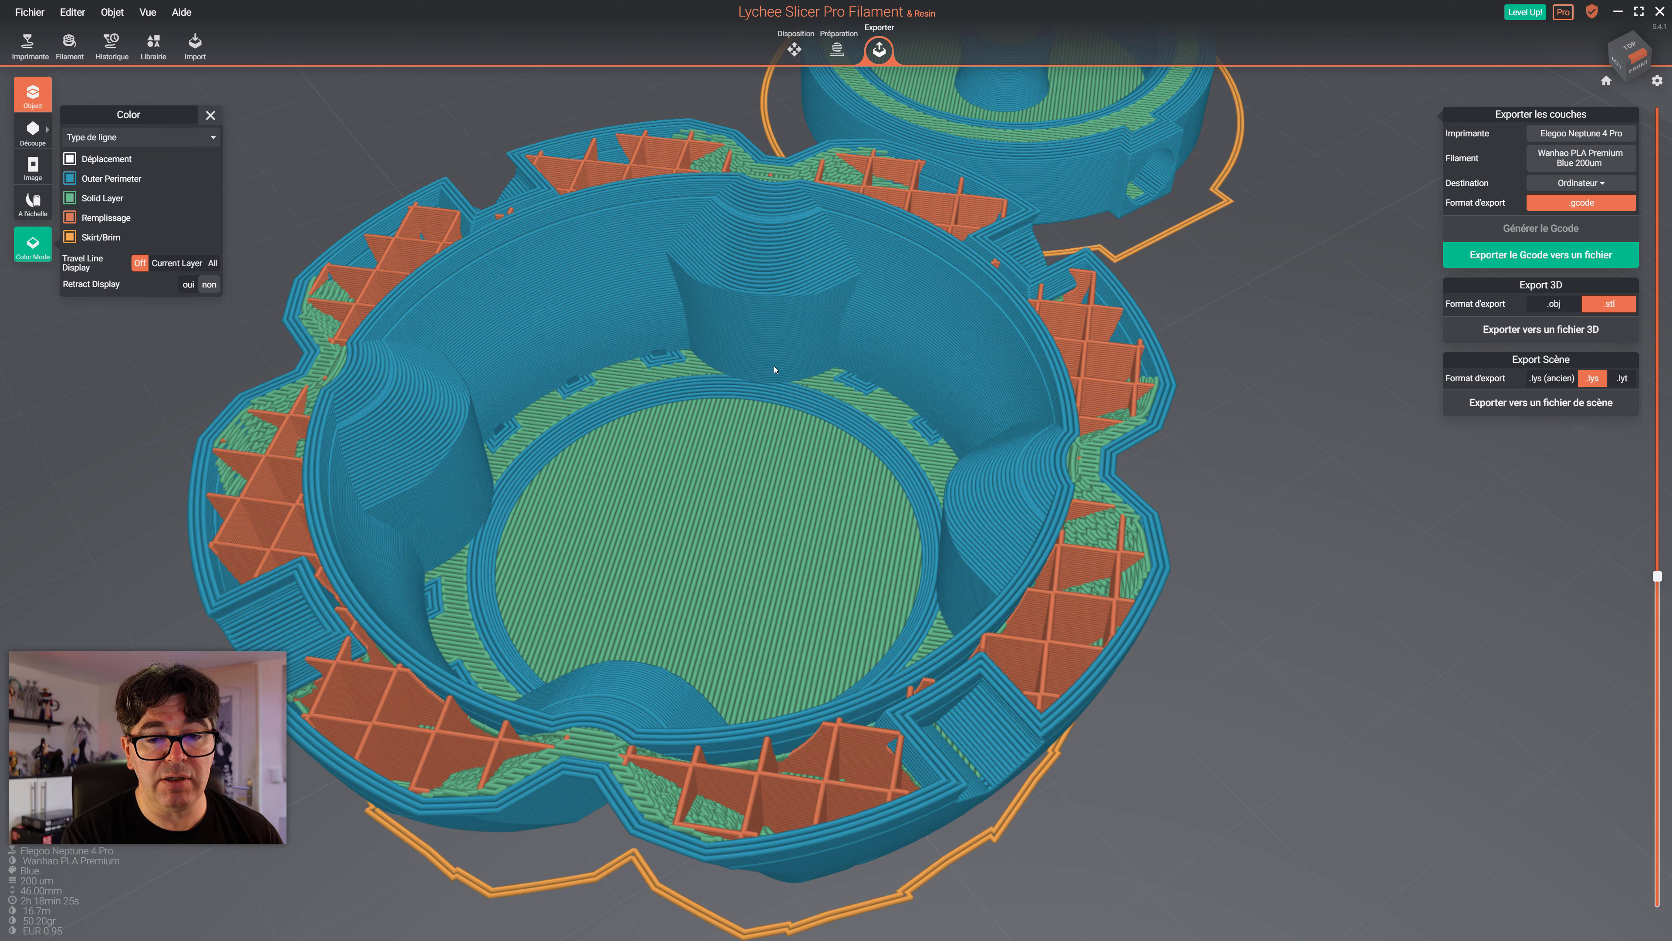
Examine the box's infill, perimeters and solid layers, the lid and the skirts in the line-type colouring
scroll(776, 366, down, 5)
mouse_move(1109, 358)
right_down()
mouse_move(836, 287)
mouse_move(1080, 342)
right_up()
scroll(1080, 342, up, 3)
middle_drag(1081, 342, 923, 377)
right_drag(913, 379, 971, 448)
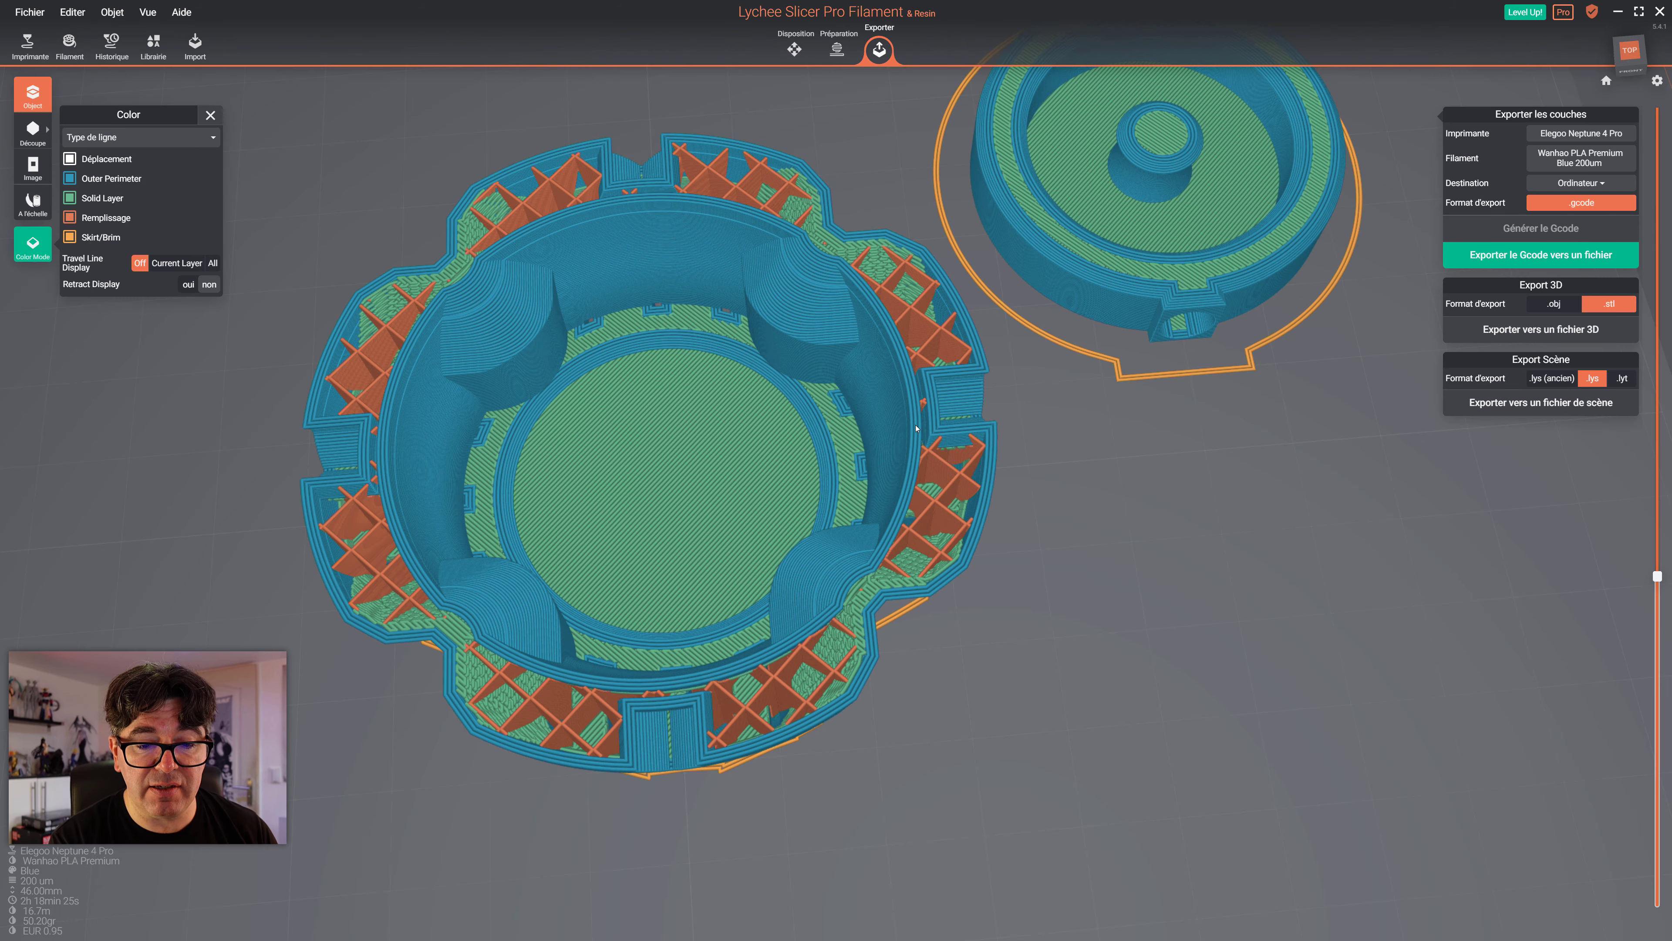
scroll(874, 272, up, 3)
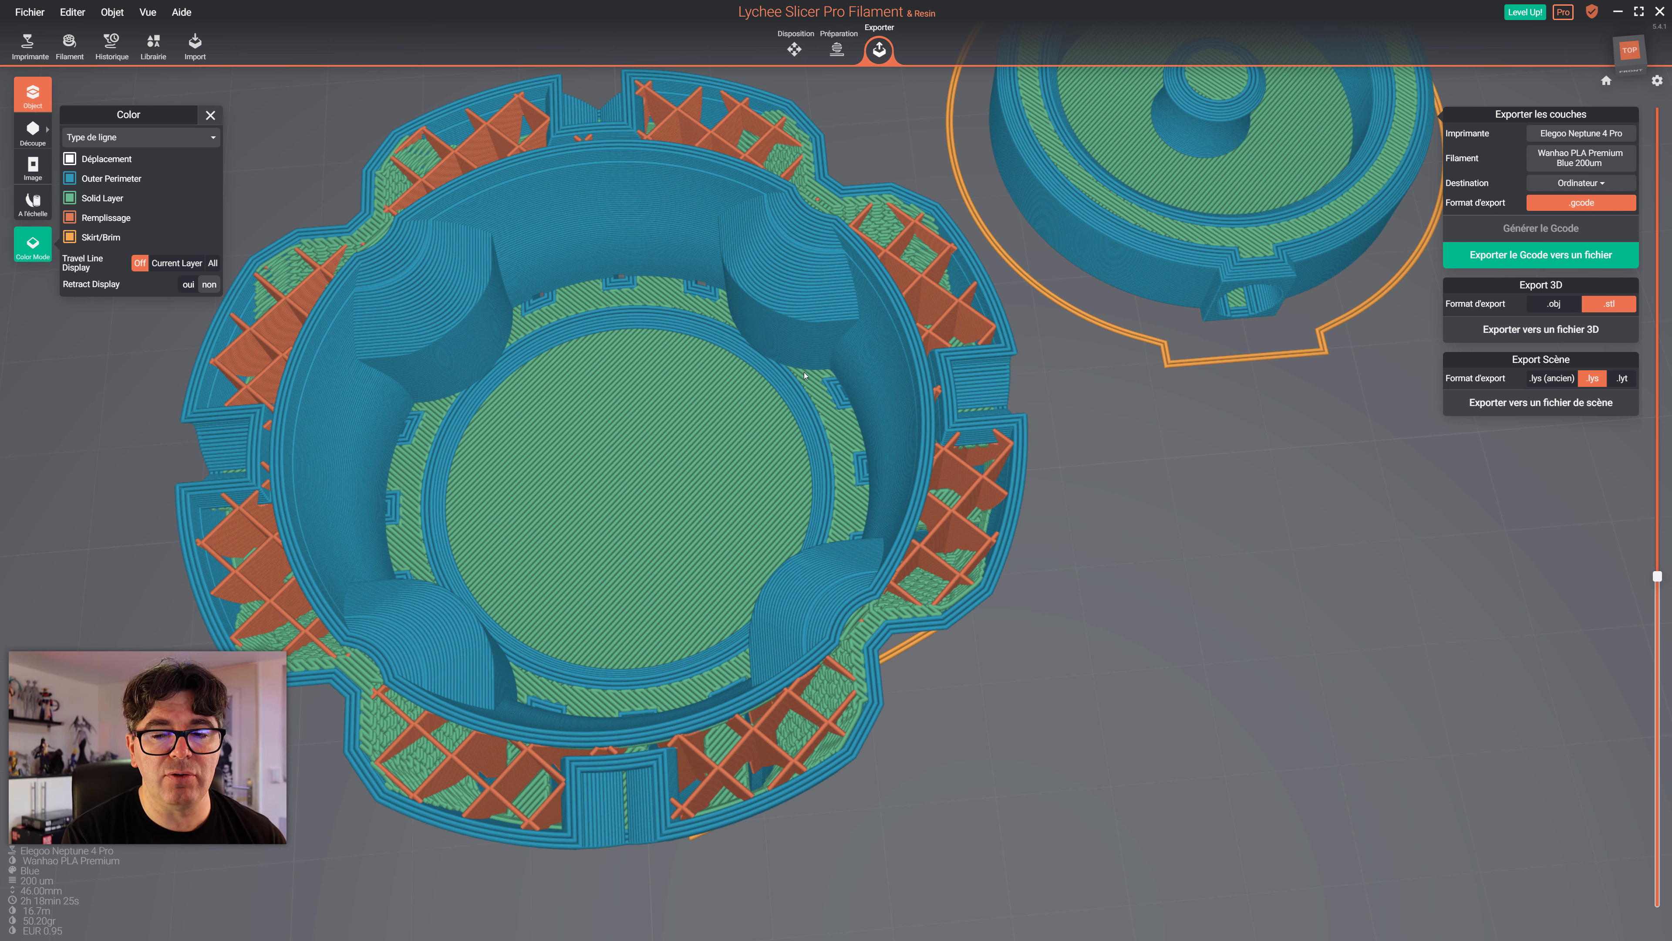
scroll(1090, 508, down, 6)
right_drag(1131, 516, 1006, 469)
middle_drag(1007, 469, 1177, 400)
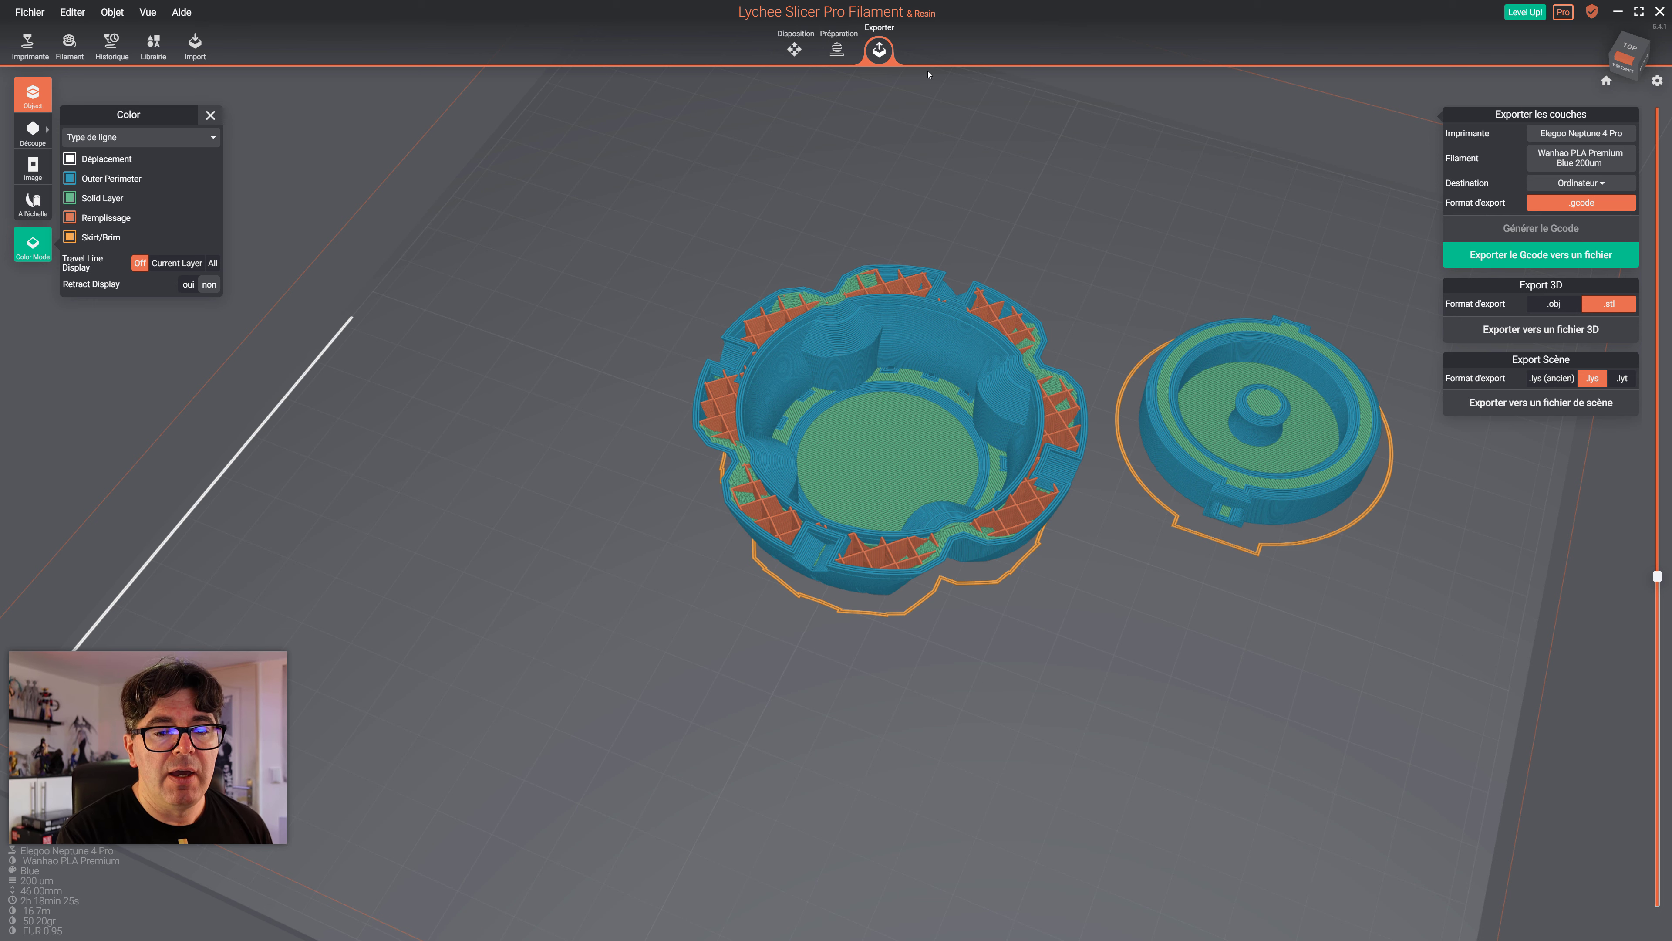
Return to the preparation stage, try a 0.12 mm layer height in the Wanhao Premium Blue profile, and set it back to 0.2 mm
click(837, 49)
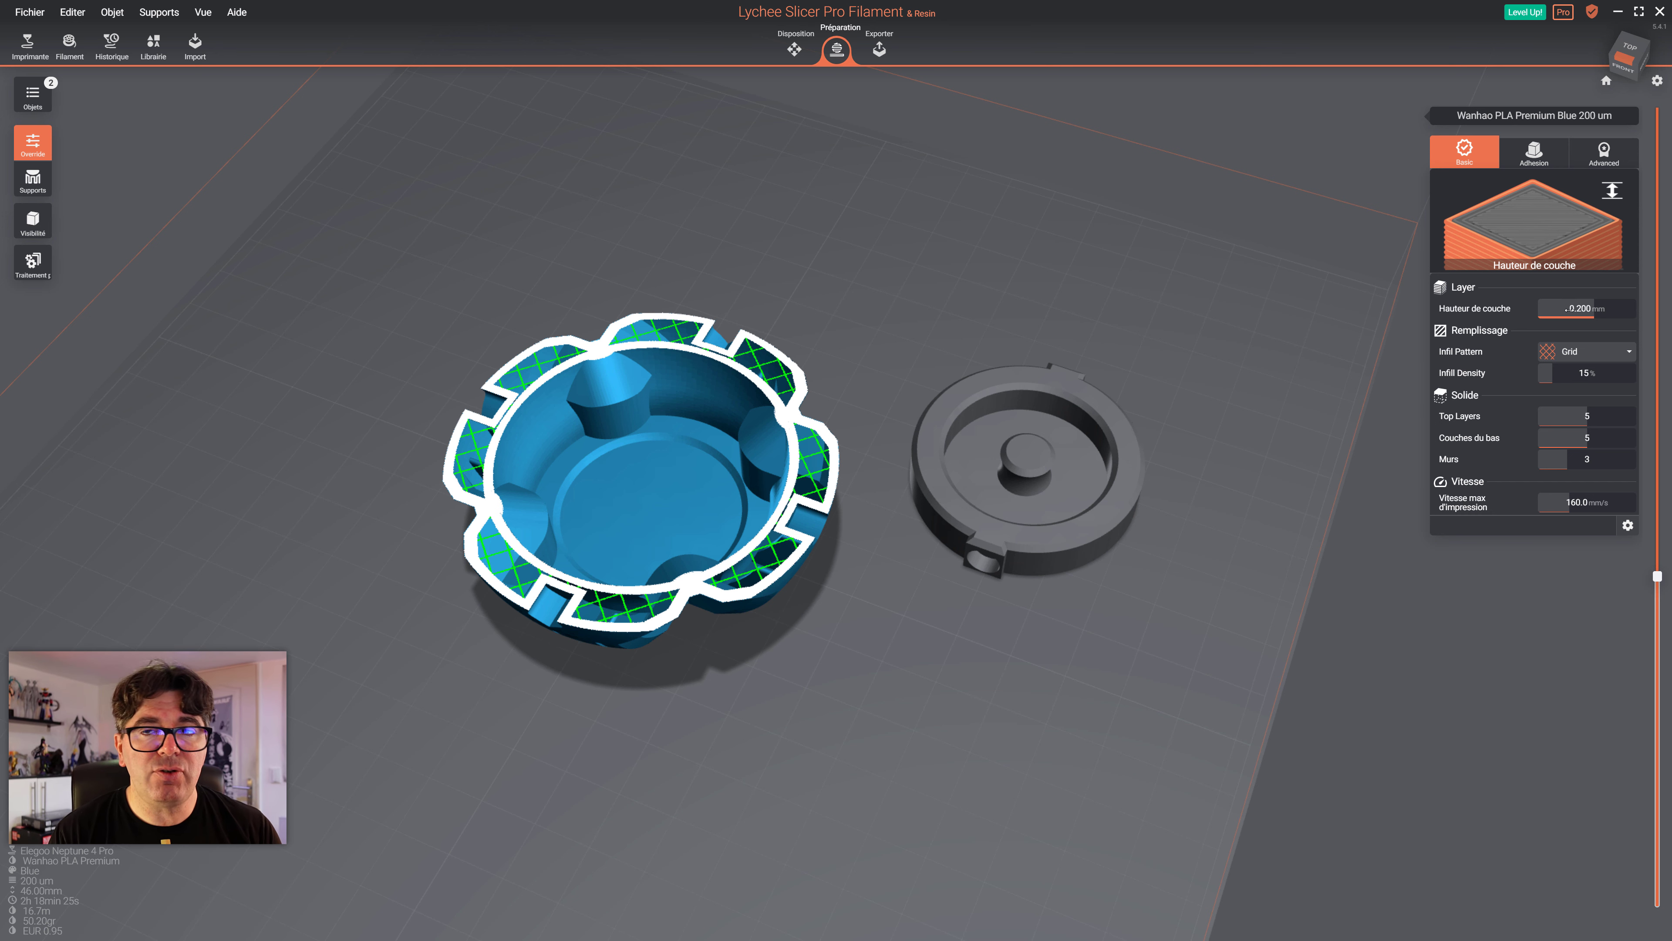
click(69, 45)
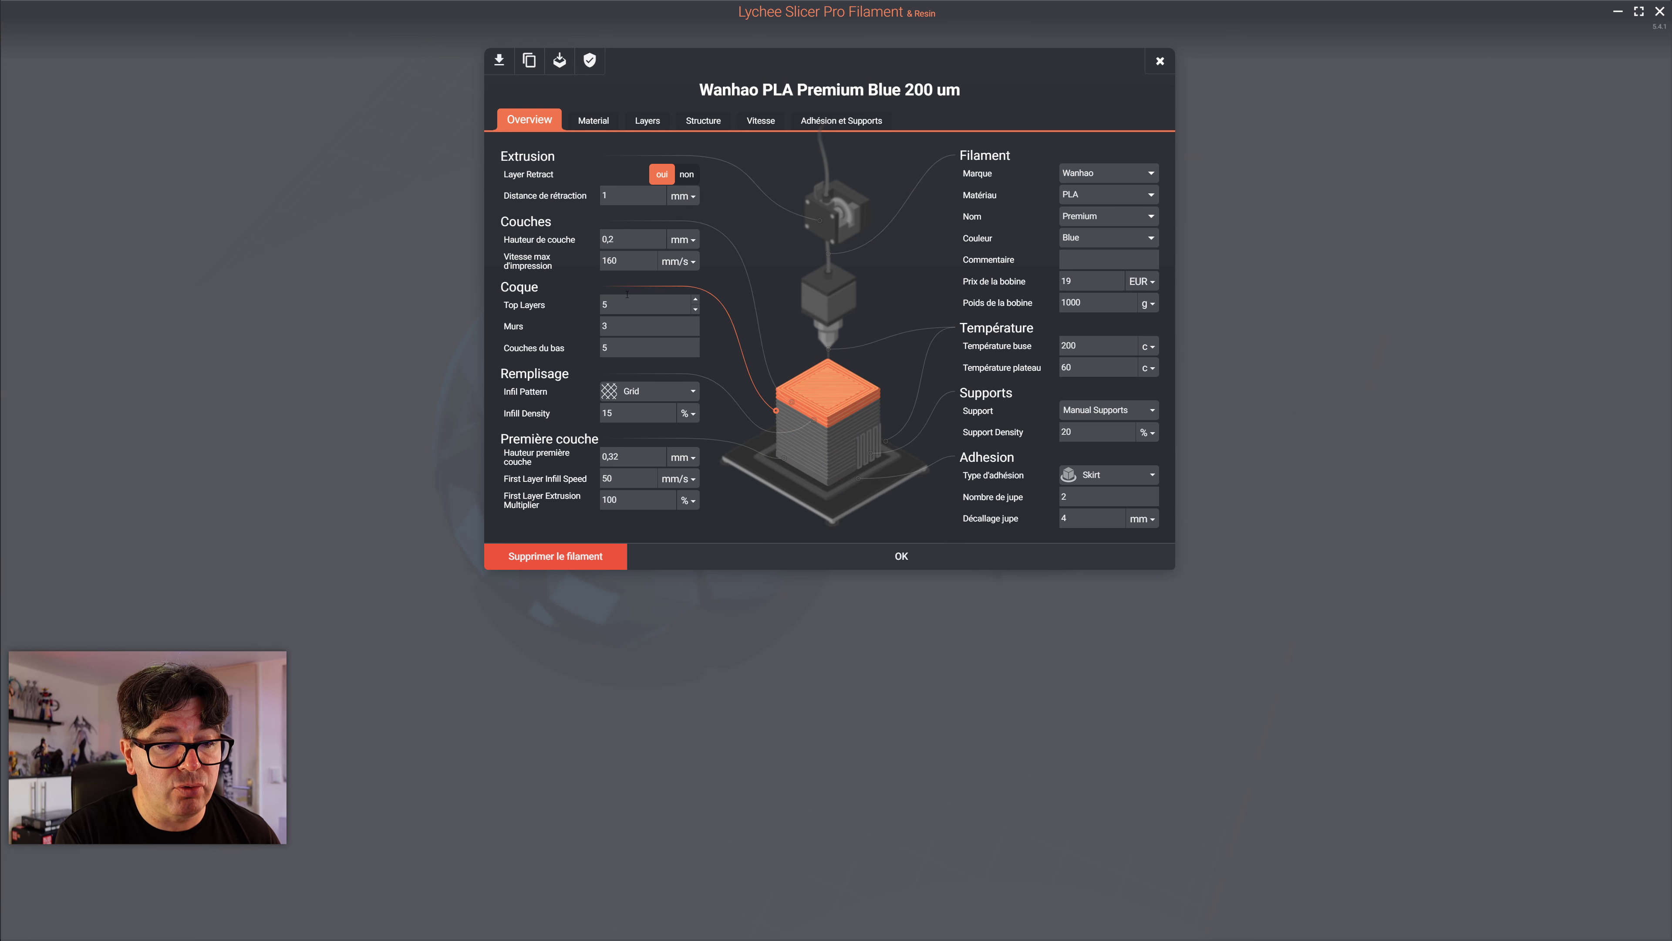
text(16)
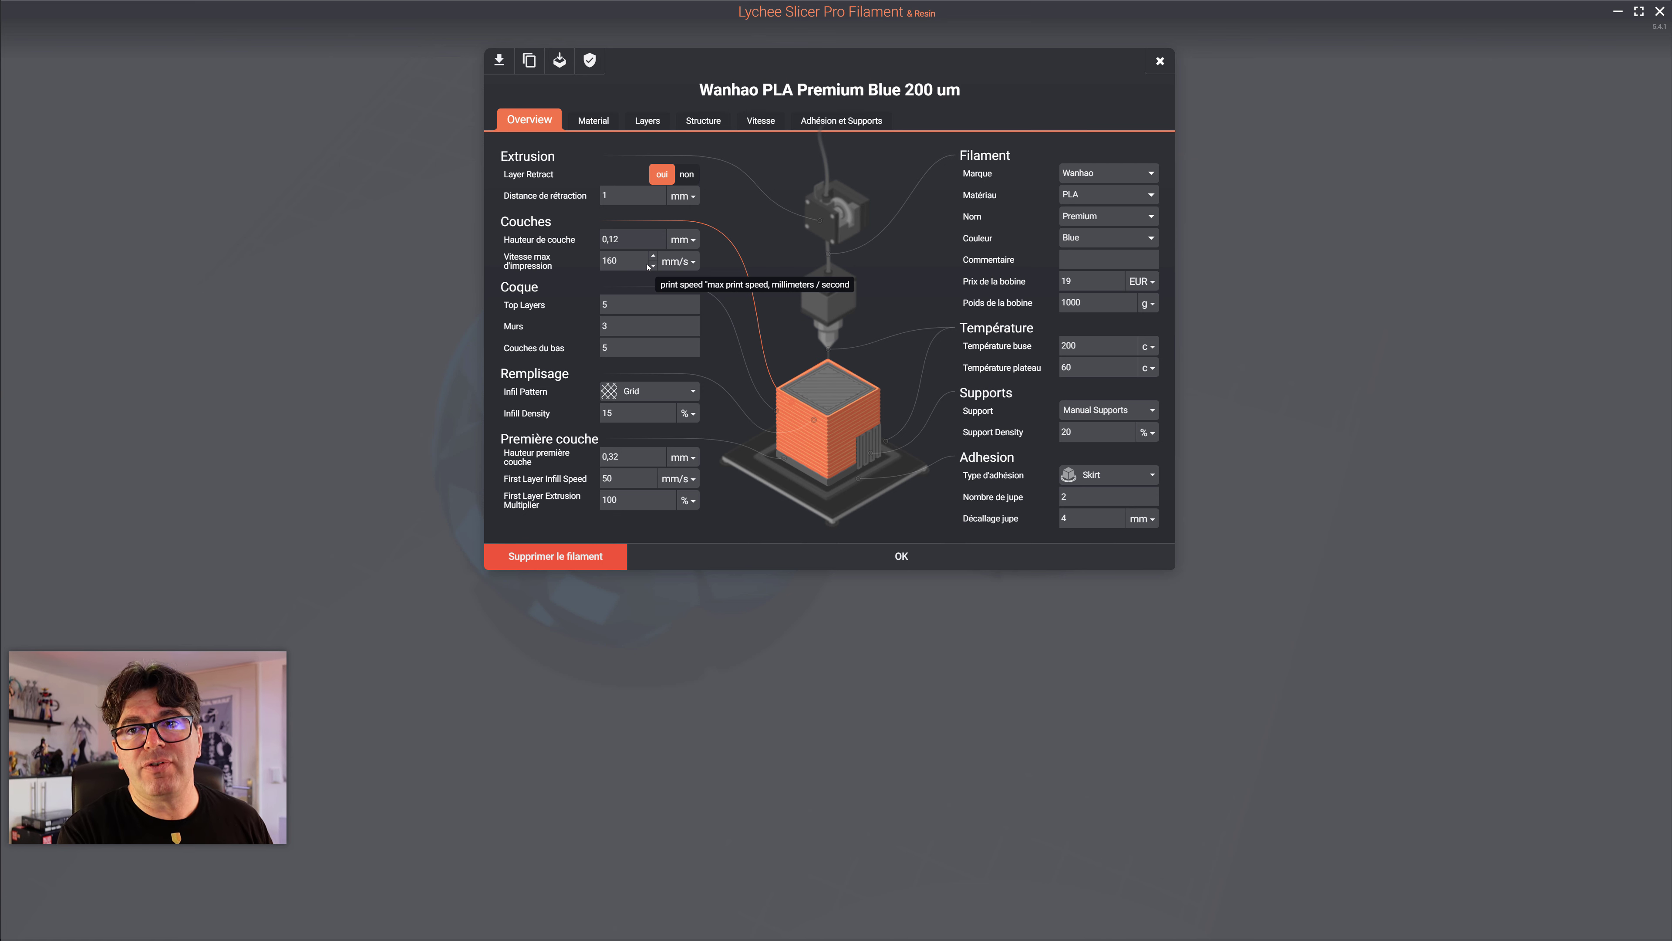
double_click(634, 240)
text(2)
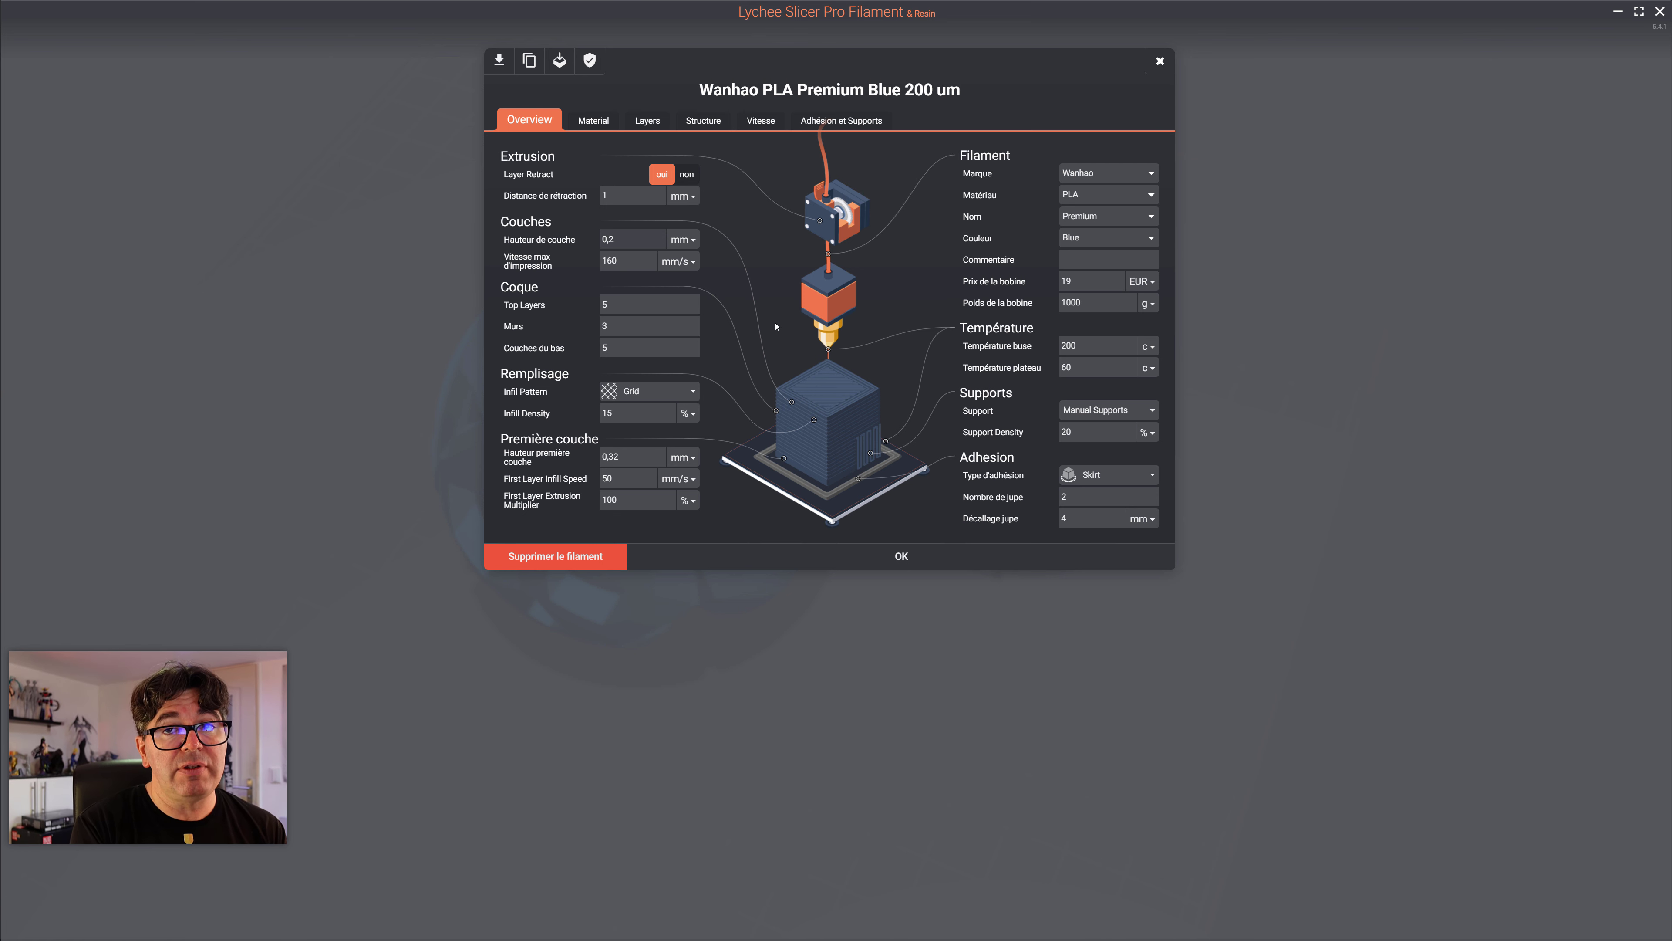
Review the profile's material, layer, structure, speed, and adhesion and support settings, and close the filament and printer settings
click(594, 119)
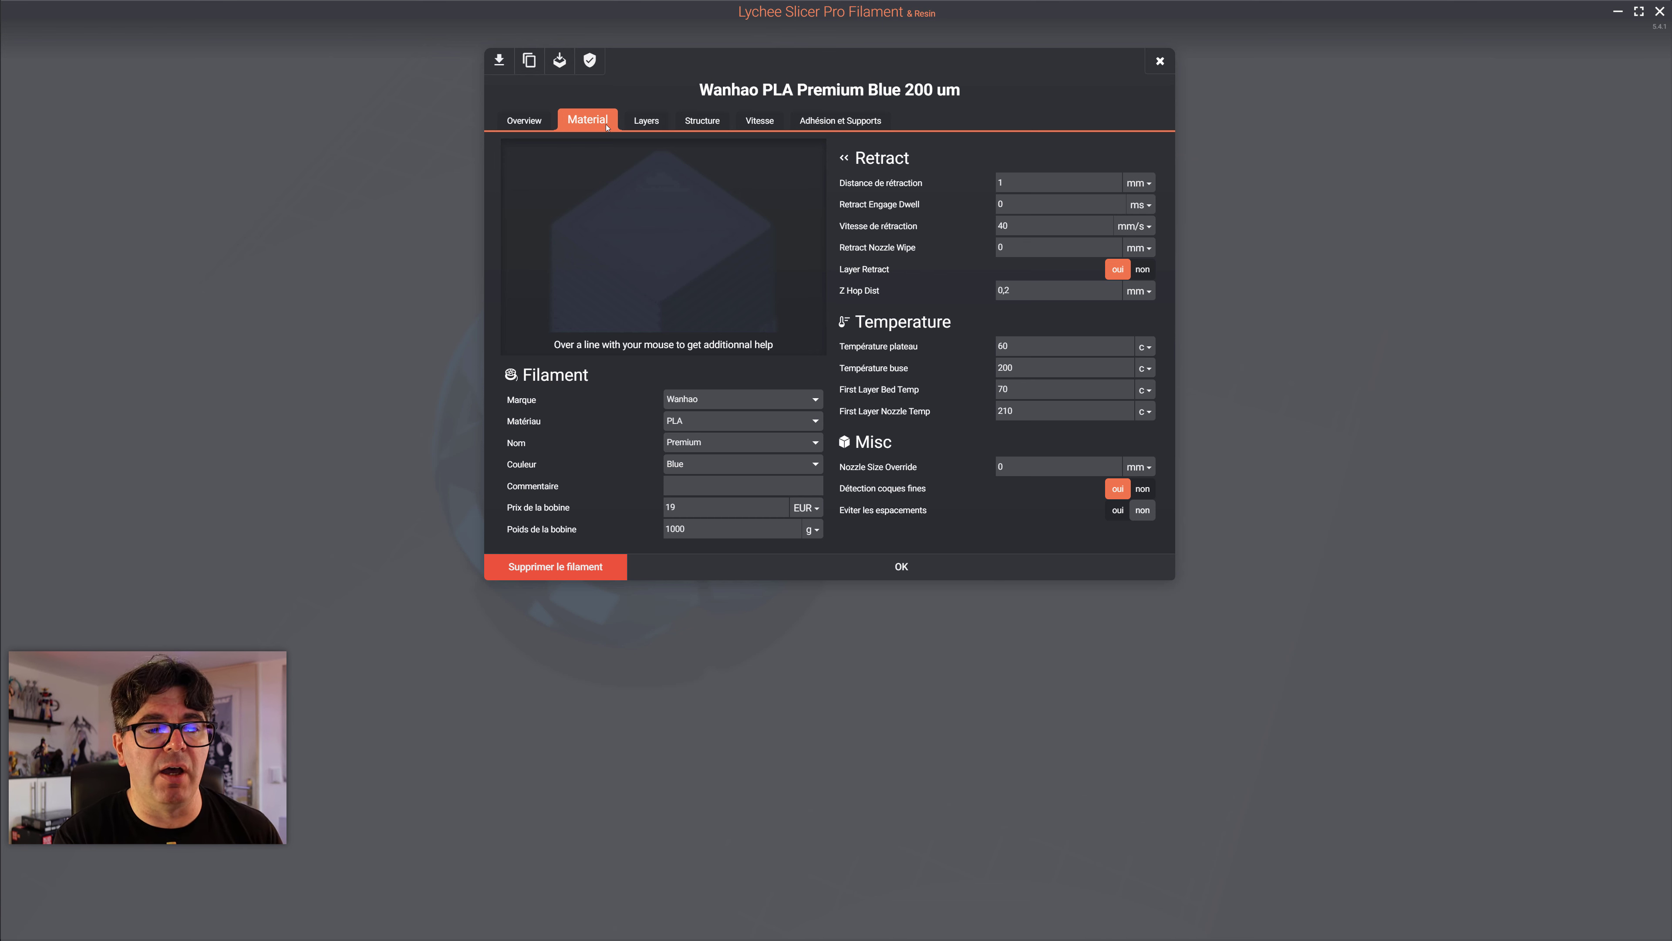
click(641, 120)
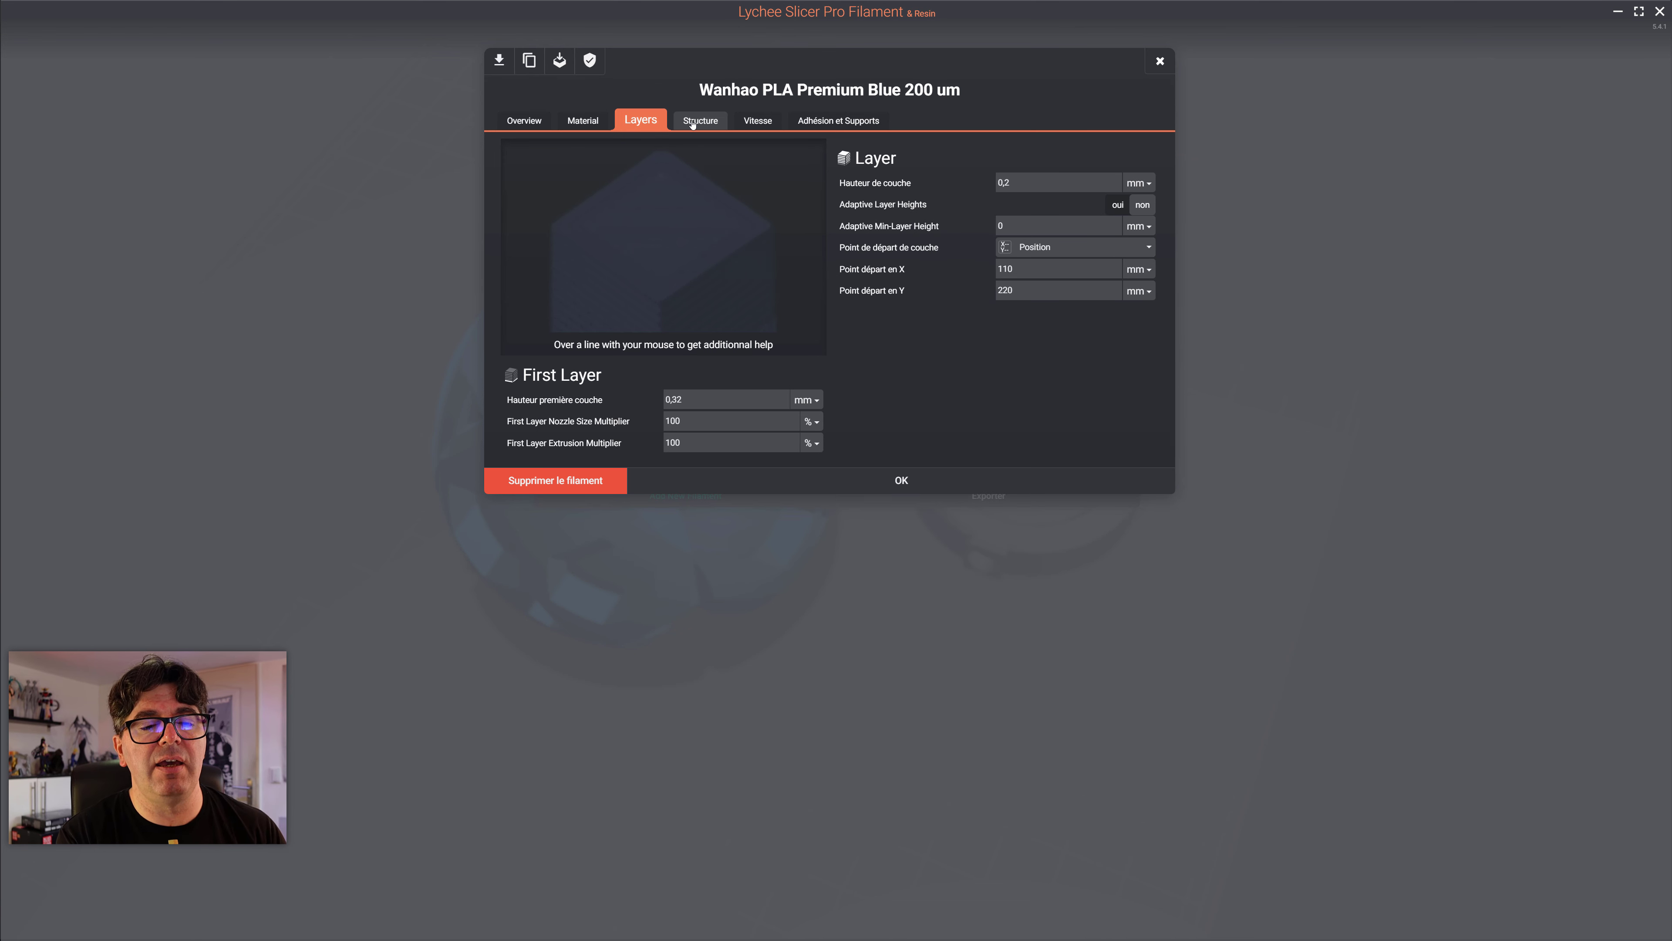
click(693, 122)
click(751, 127)
click(810, 125)
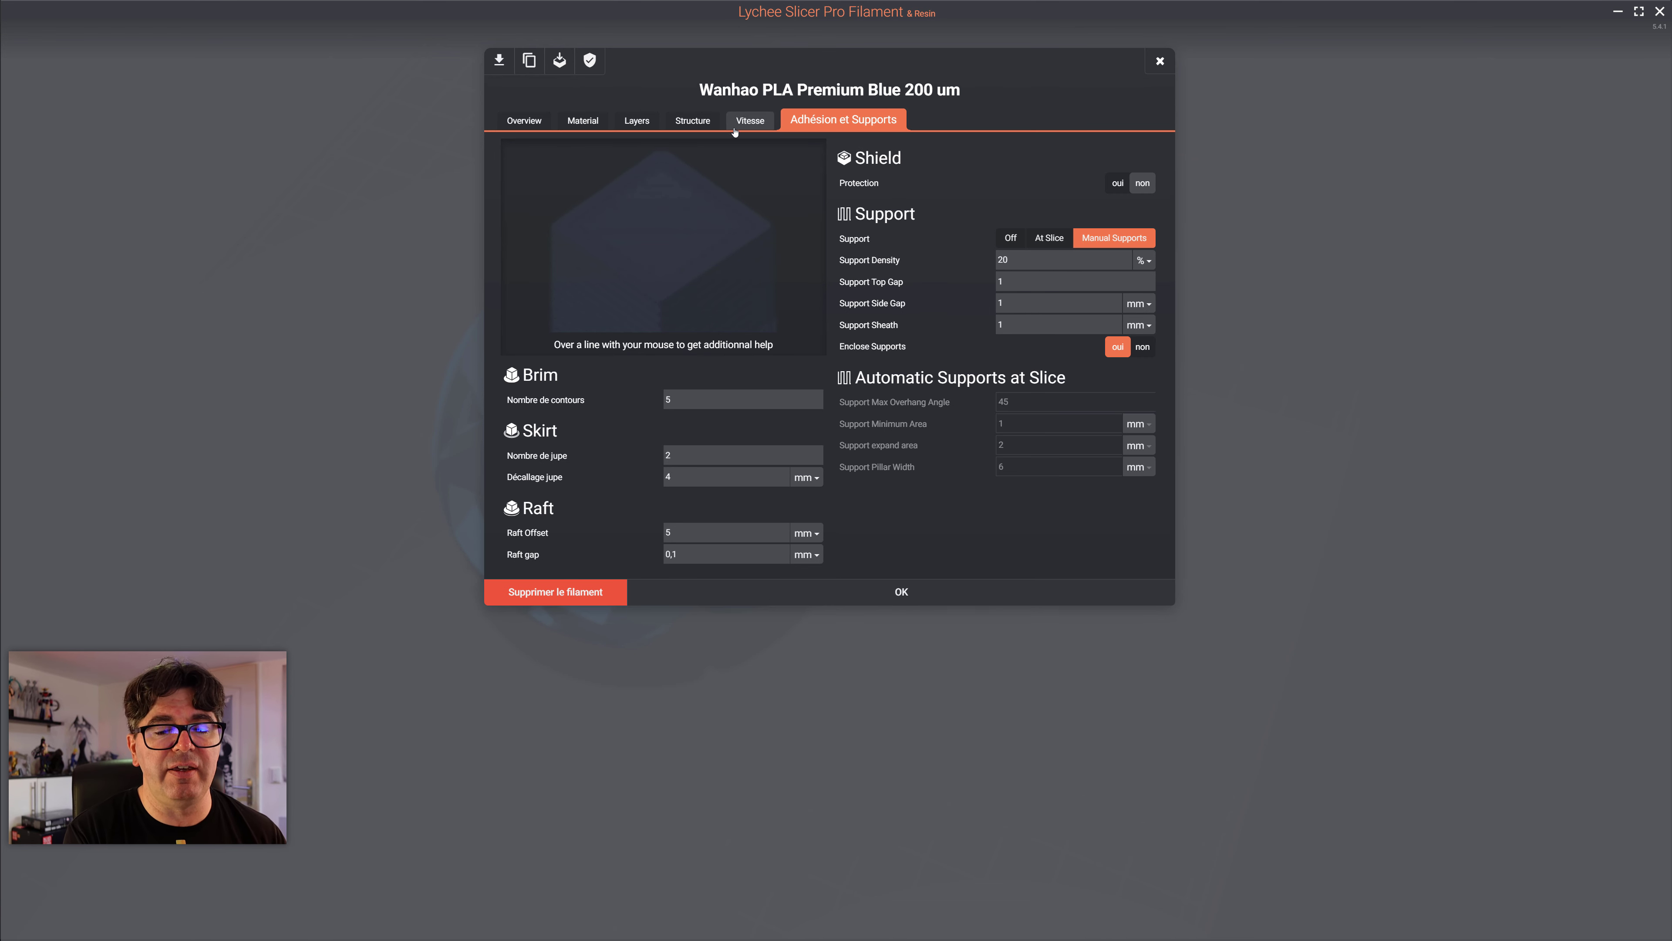
click(586, 118)
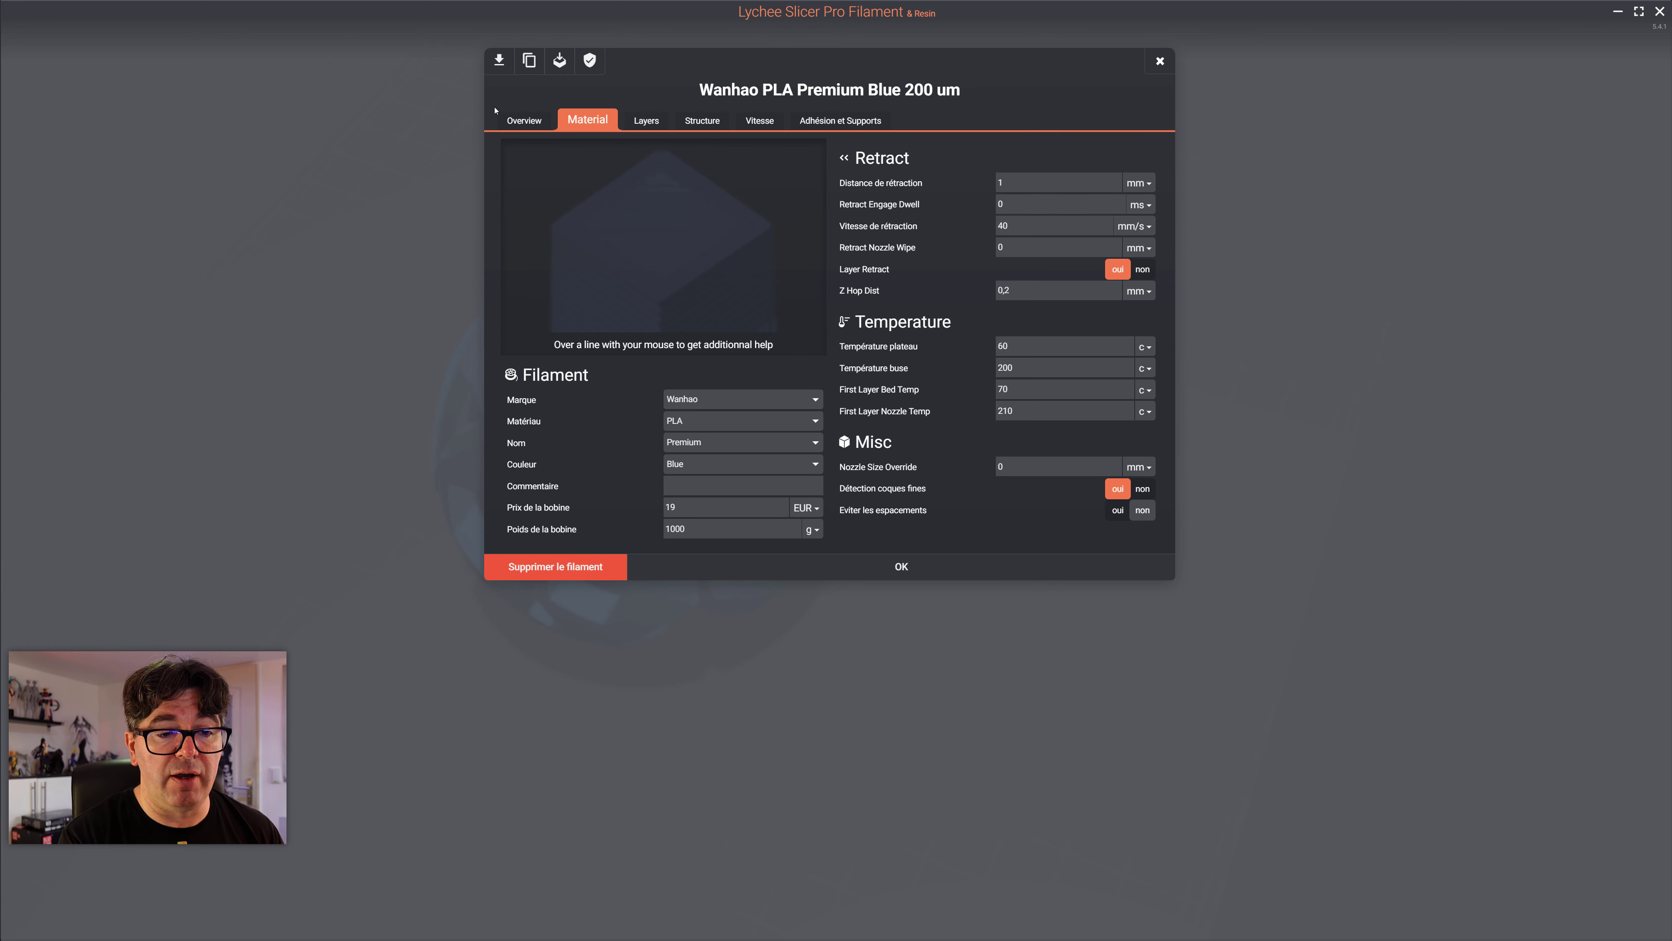
click(521, 119)
click(1160, 60)
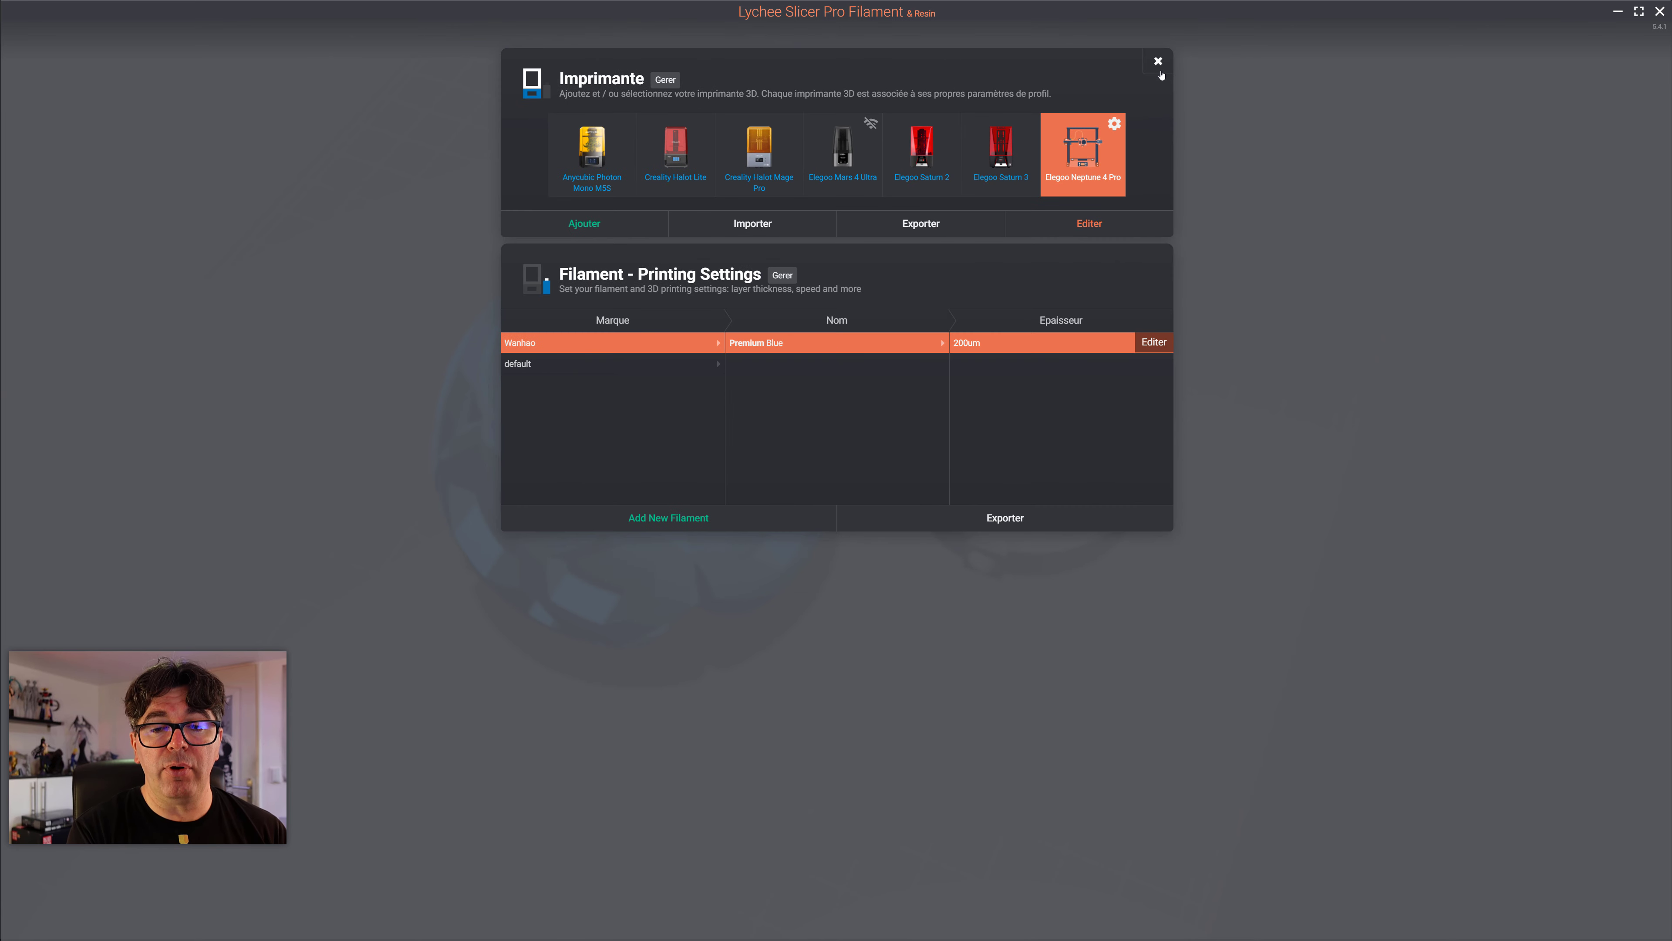
click(1158, 62)
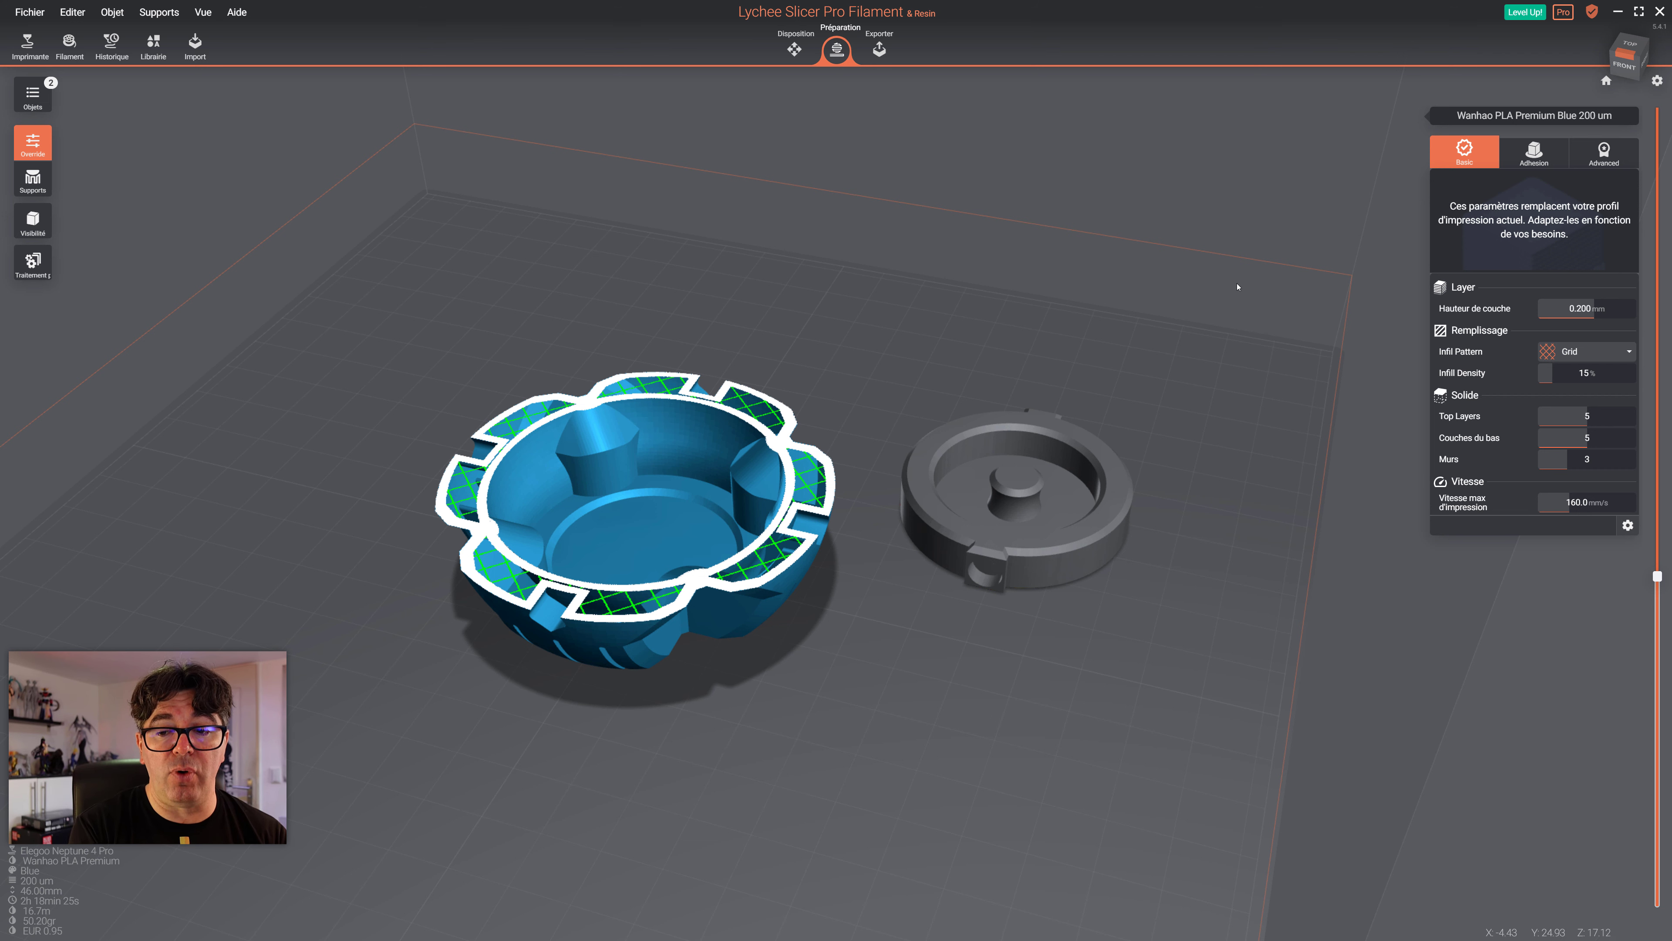
Override the layer height for the current print to 0.120 mm
mouse_move(1570, 315)
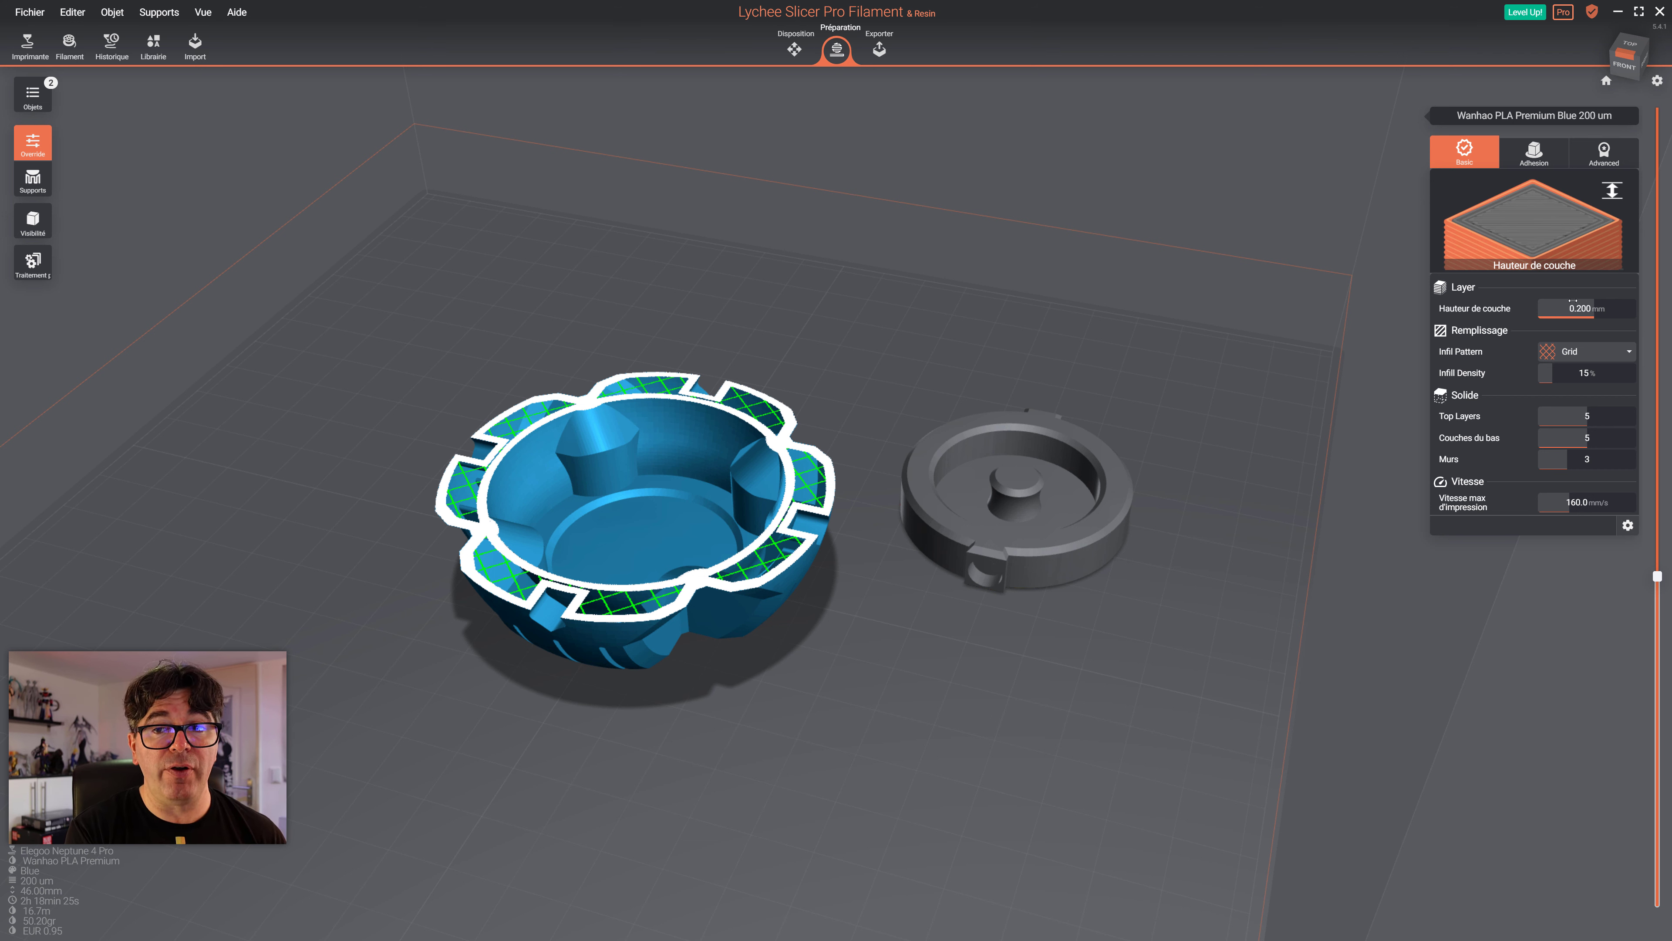
drag(1571, 315, 1537, 315)
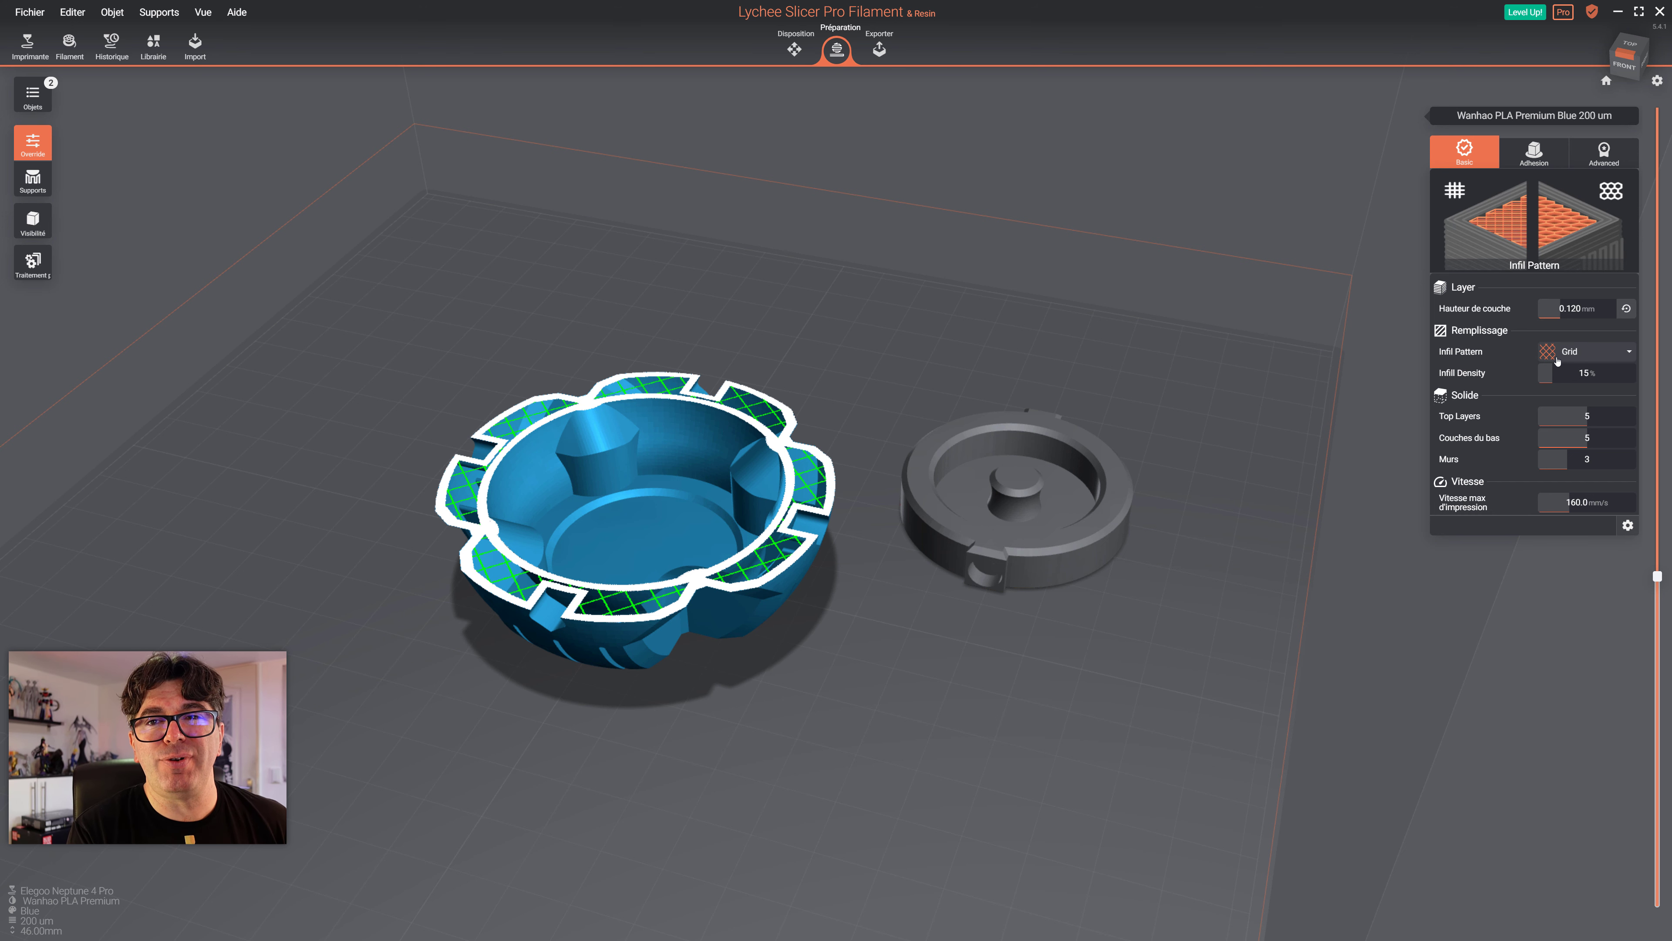
Override the infill density to 30% and the number of walls to 2 for the current print
drag(1550, 373, 1565, 372)
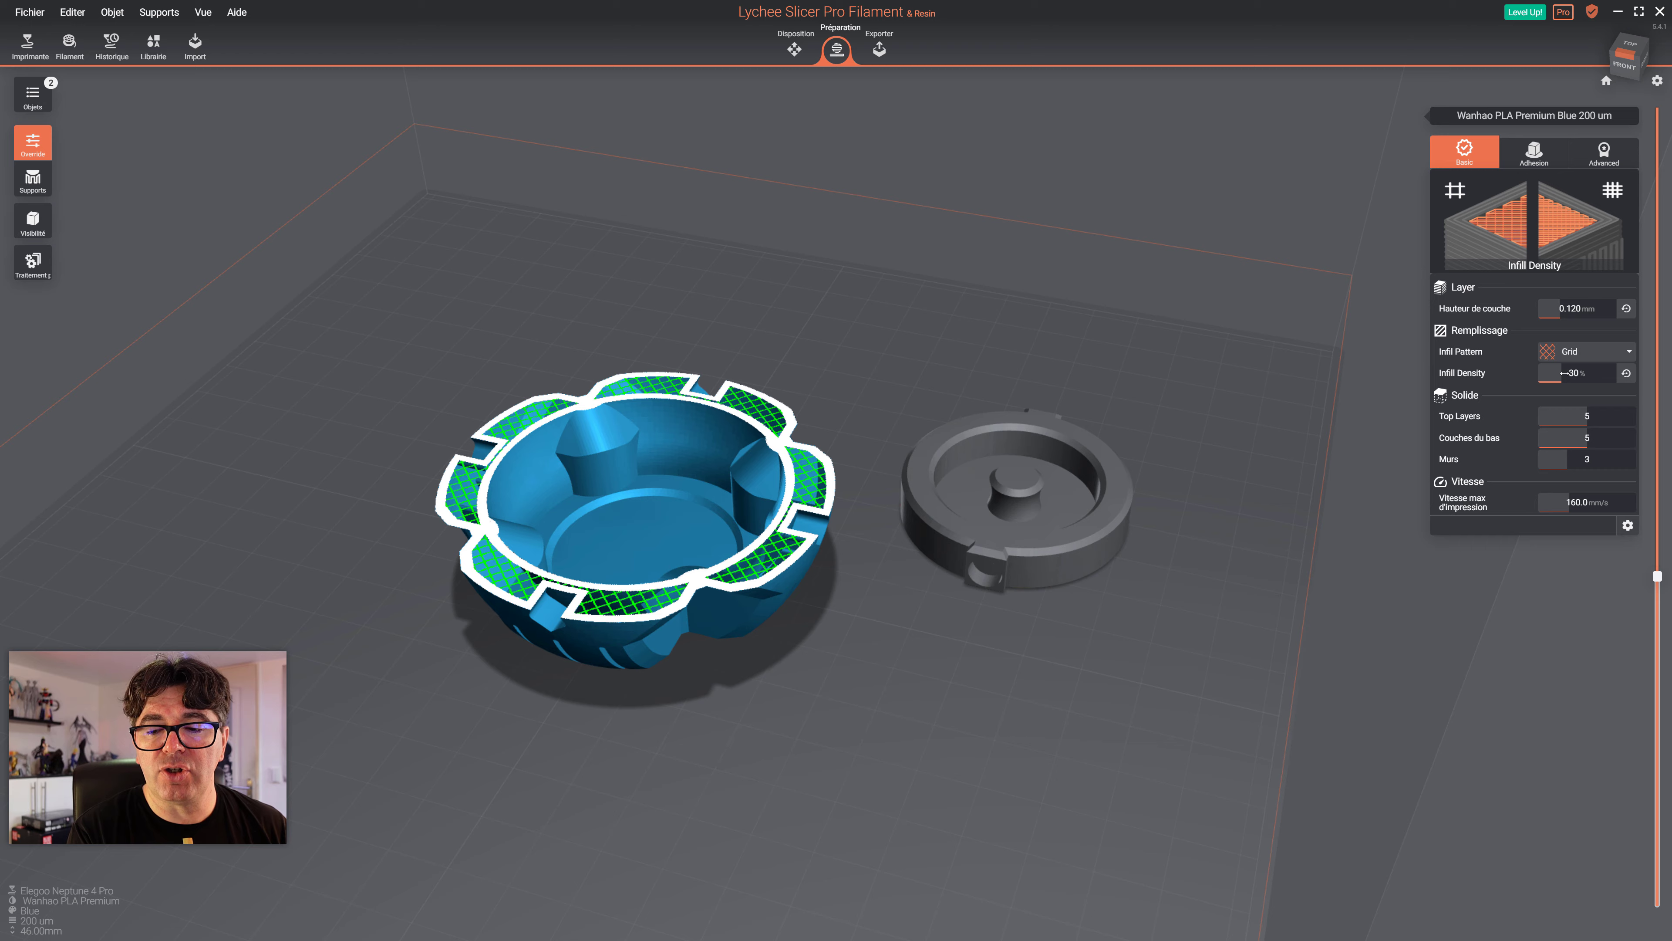
drag(881, 441, 856, 453)
scroll(855, 453, up, 8)
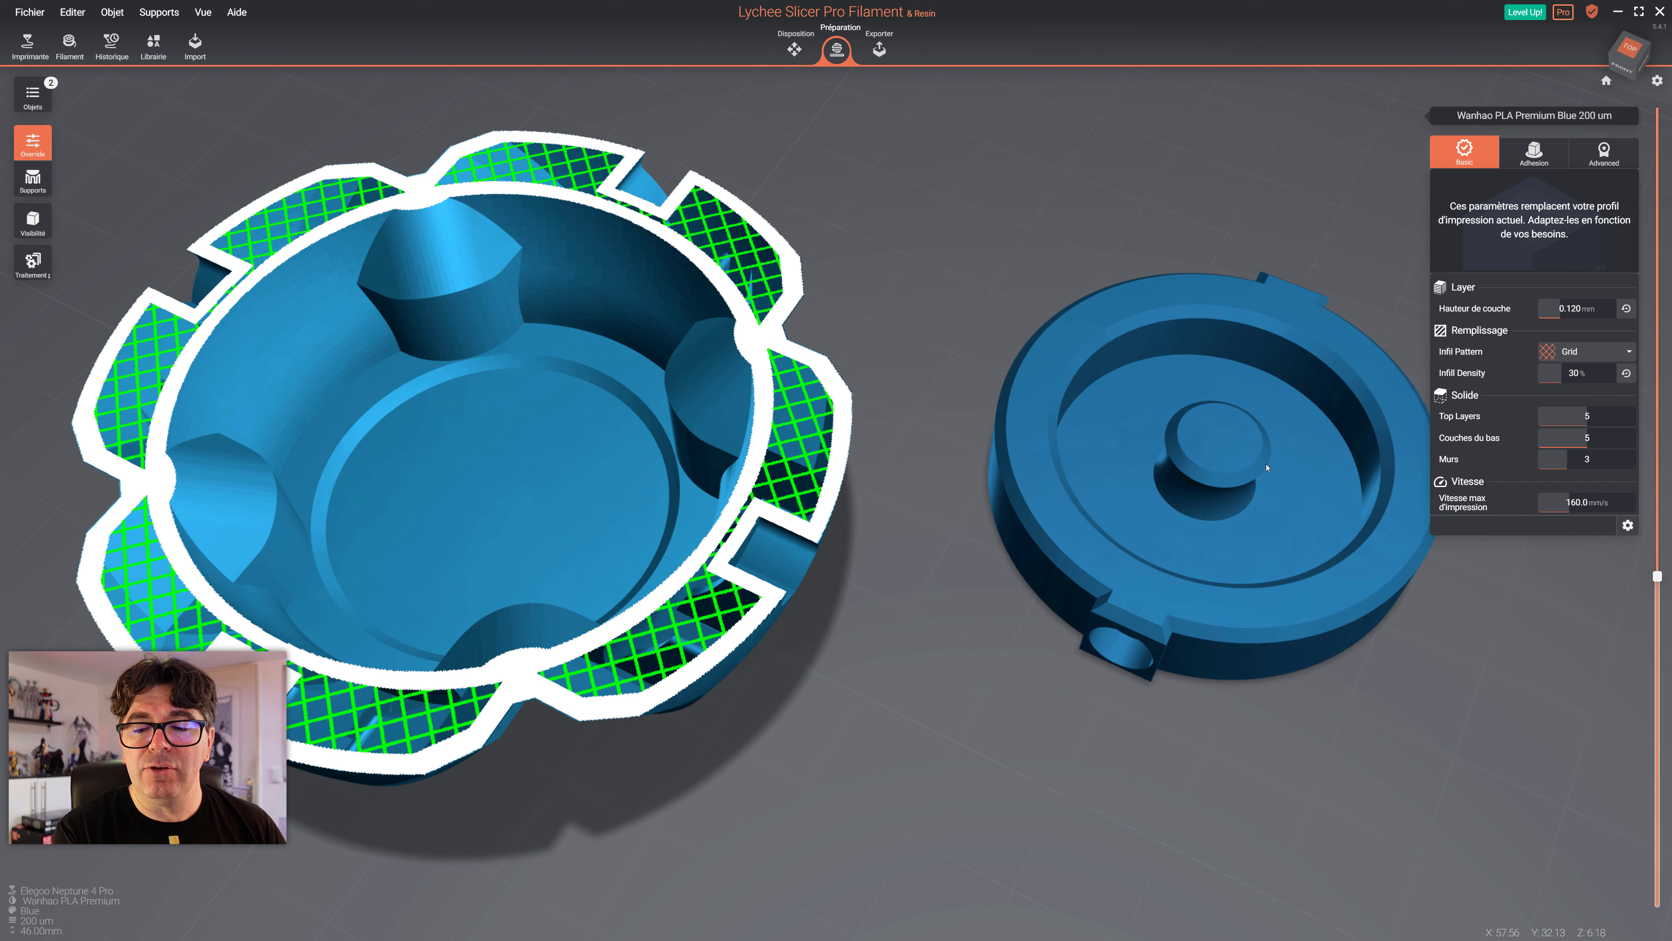
mouse_move(1550, 375)
mouse_move(1551, 463)
drag(1559, 460, 1544, 460)
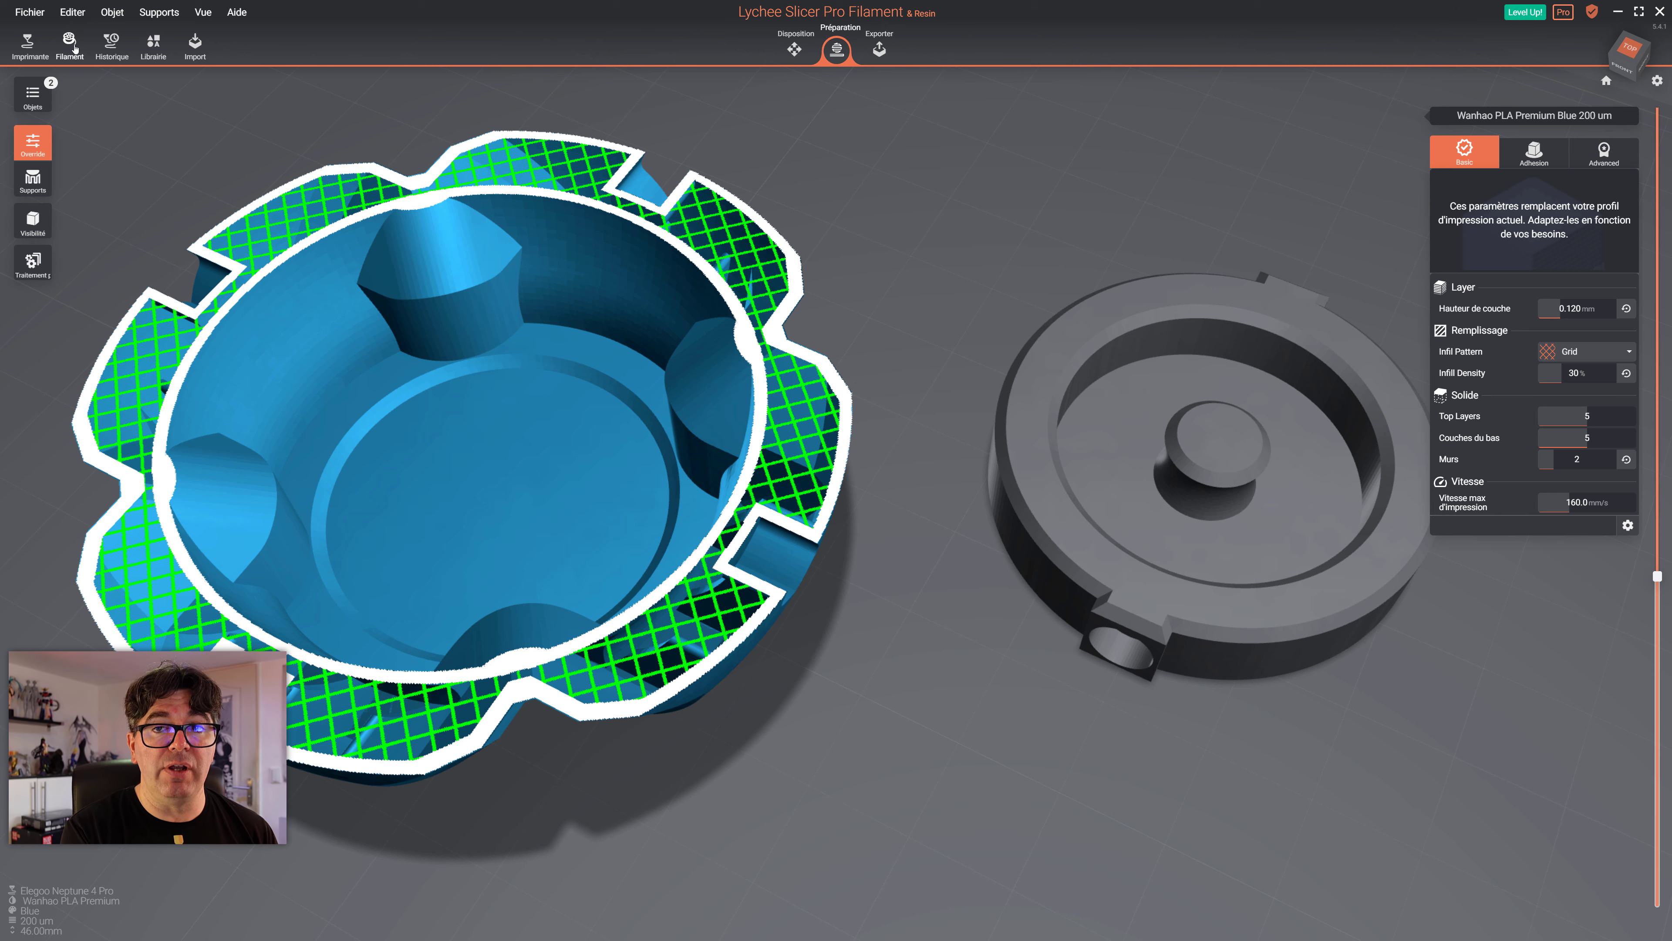
scroll(884, 401, down, 3)
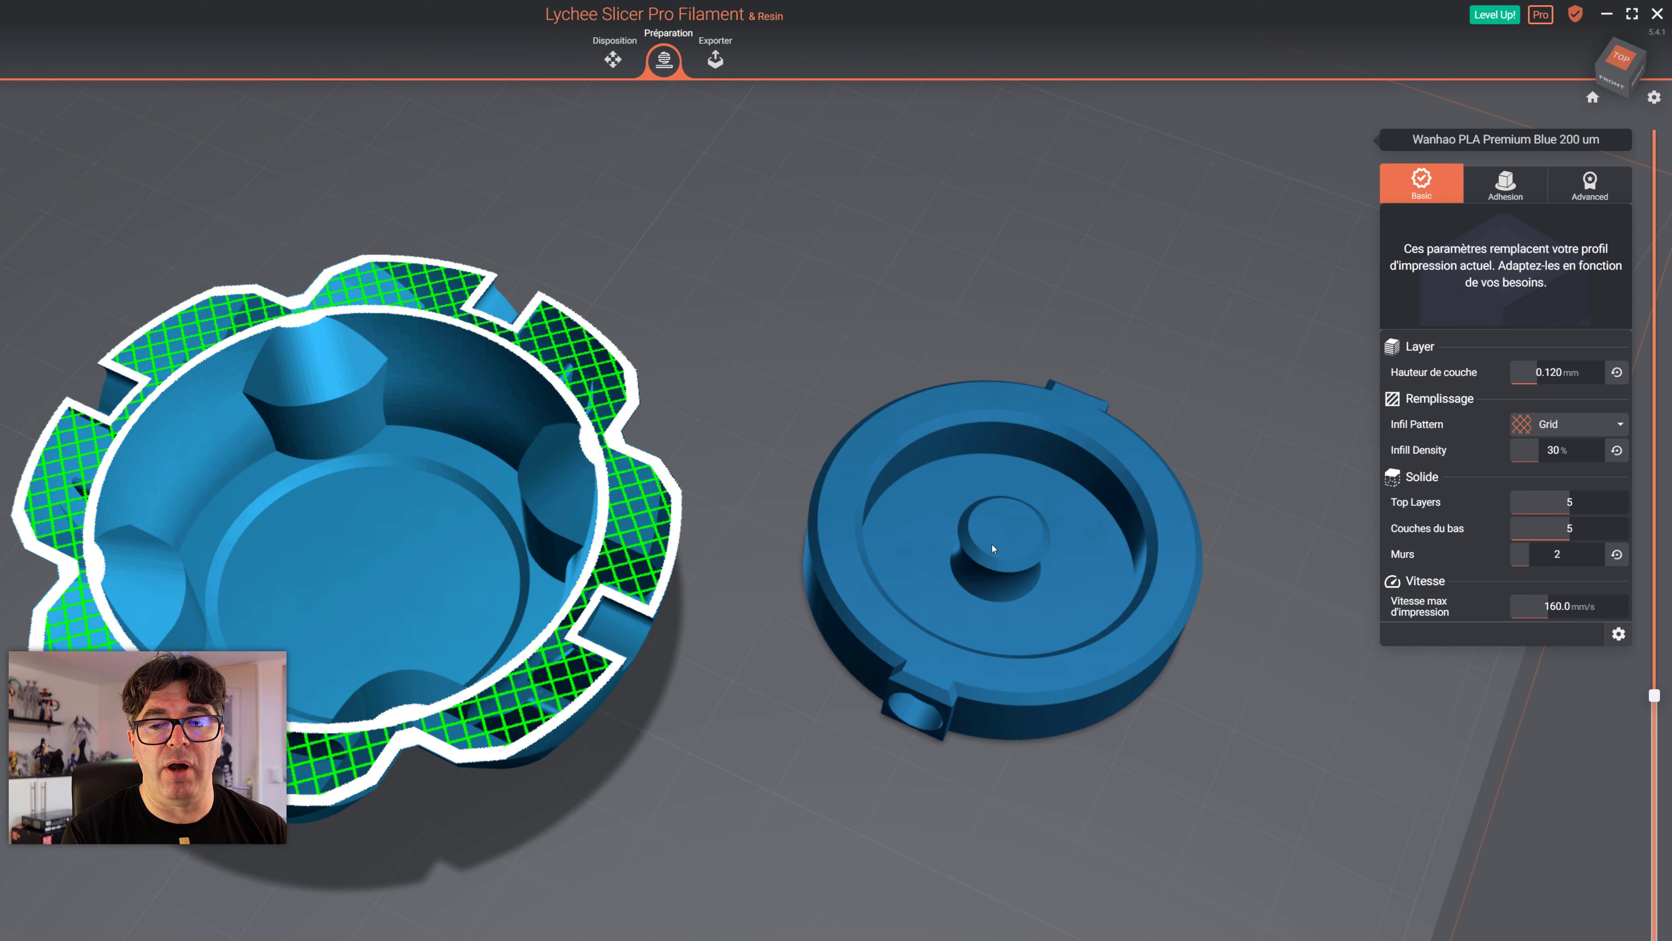
Override the skirt adhesion settings with 5 skirts and a skirt offset of 10 mm
click(1511, 193)
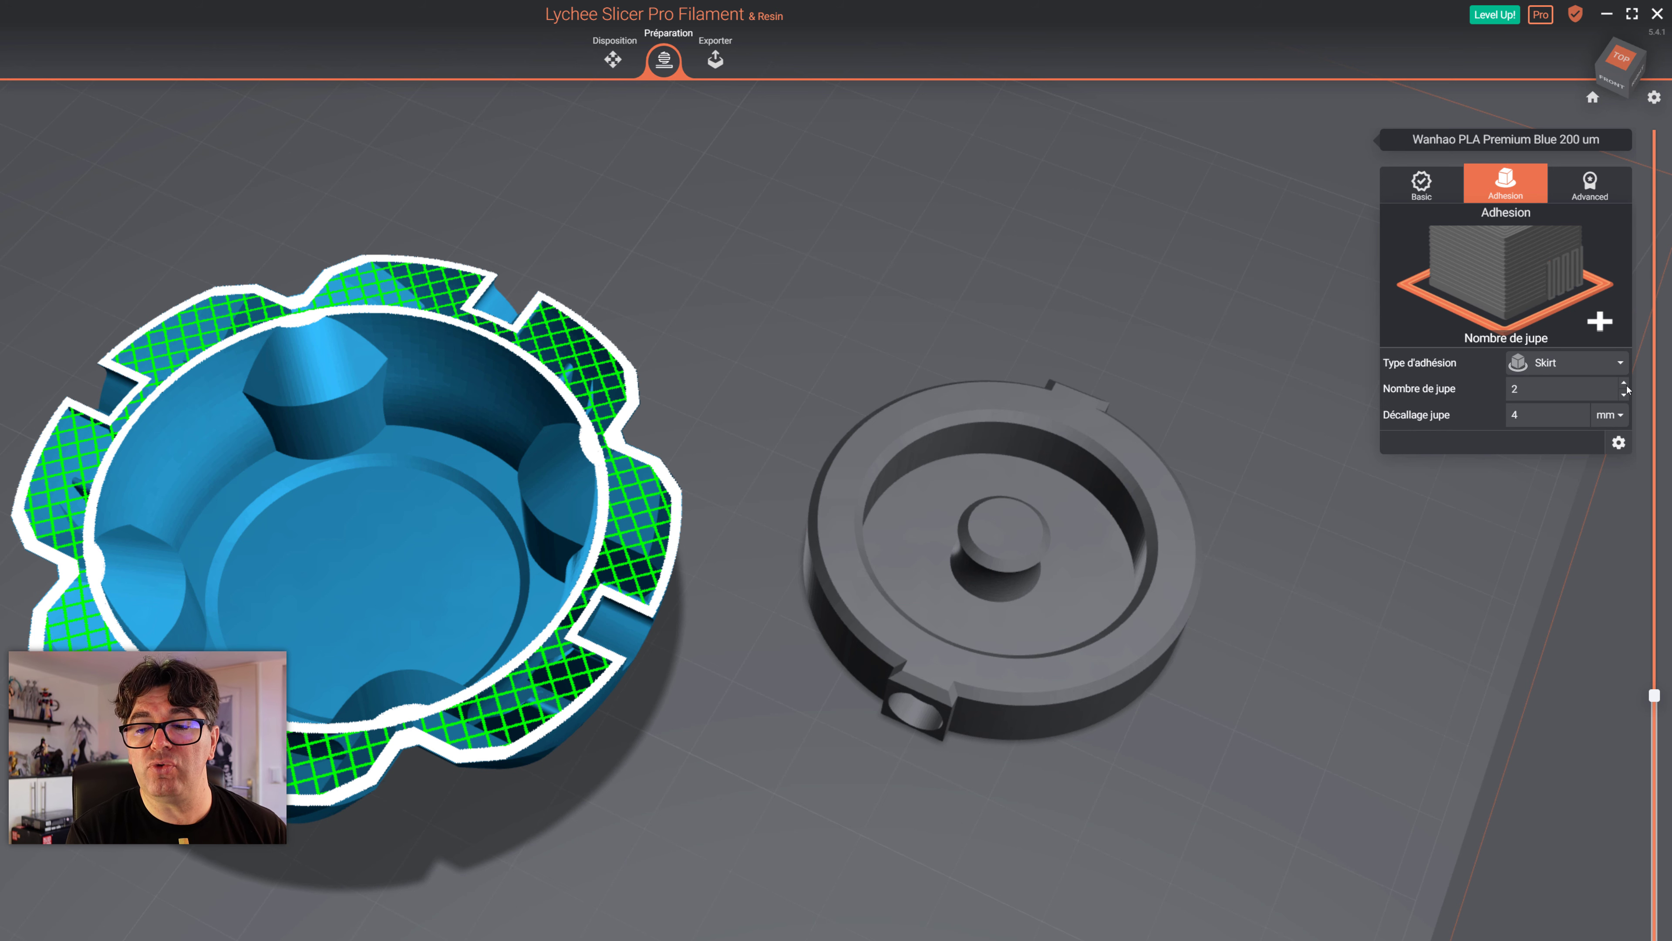
drag(1541, 416, 1402, 420)
text(10)
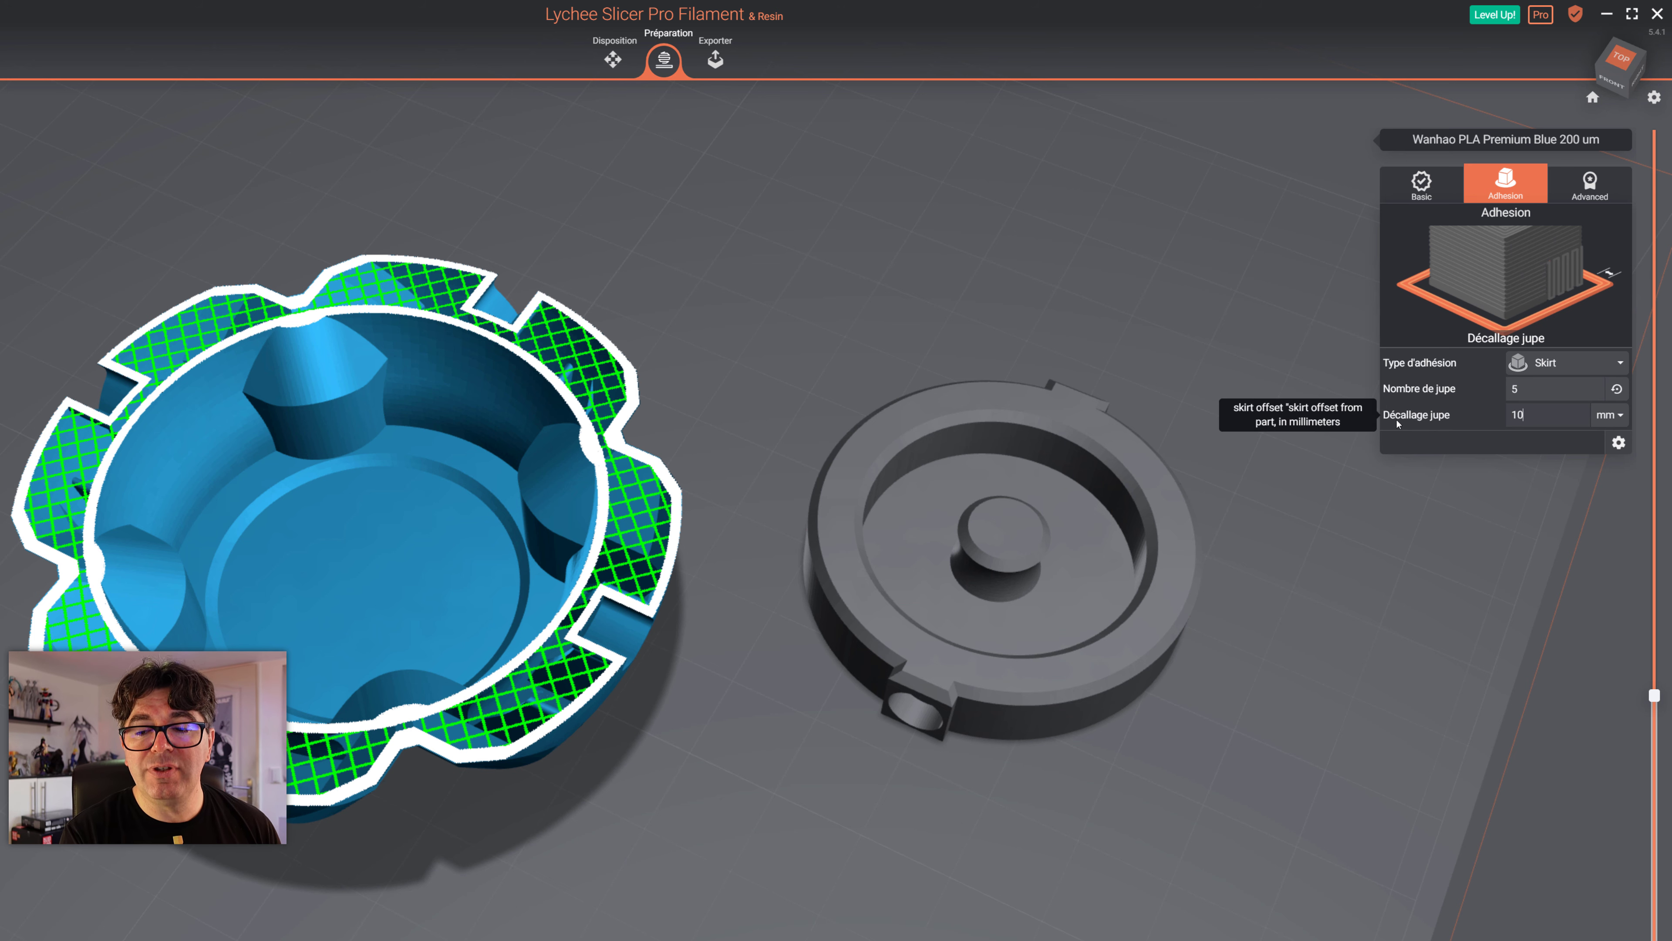
click(1478, 441)
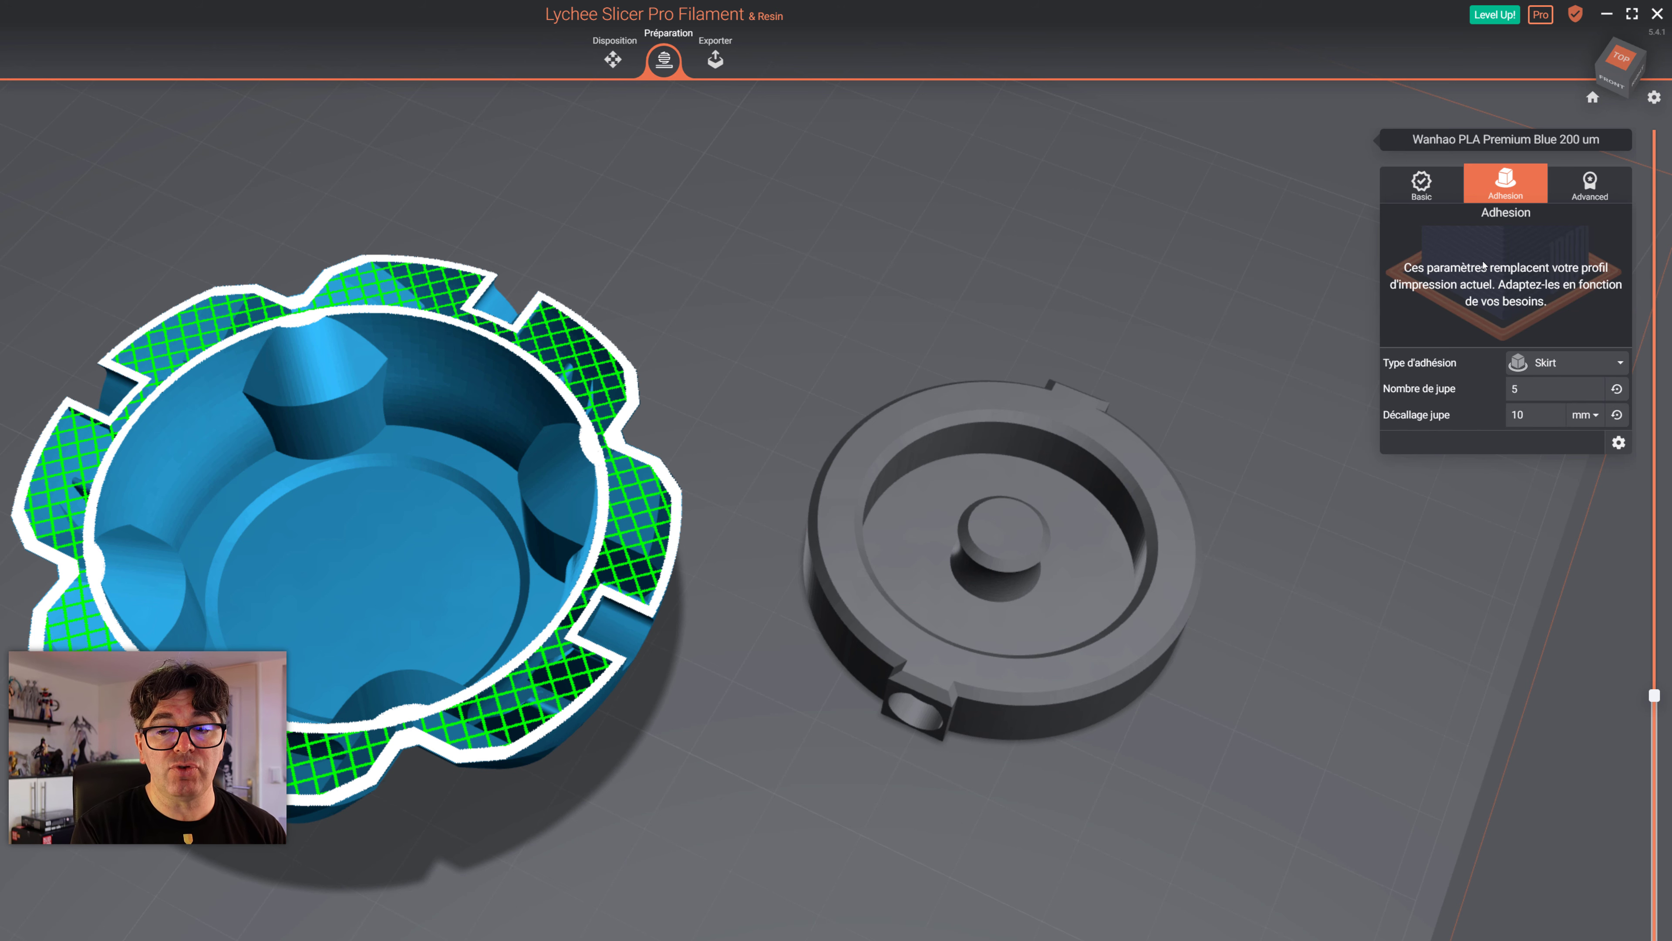
Add the nozzle temperature to the advanced custom override settings, leaving the bed temperature out
click(1590, 185)
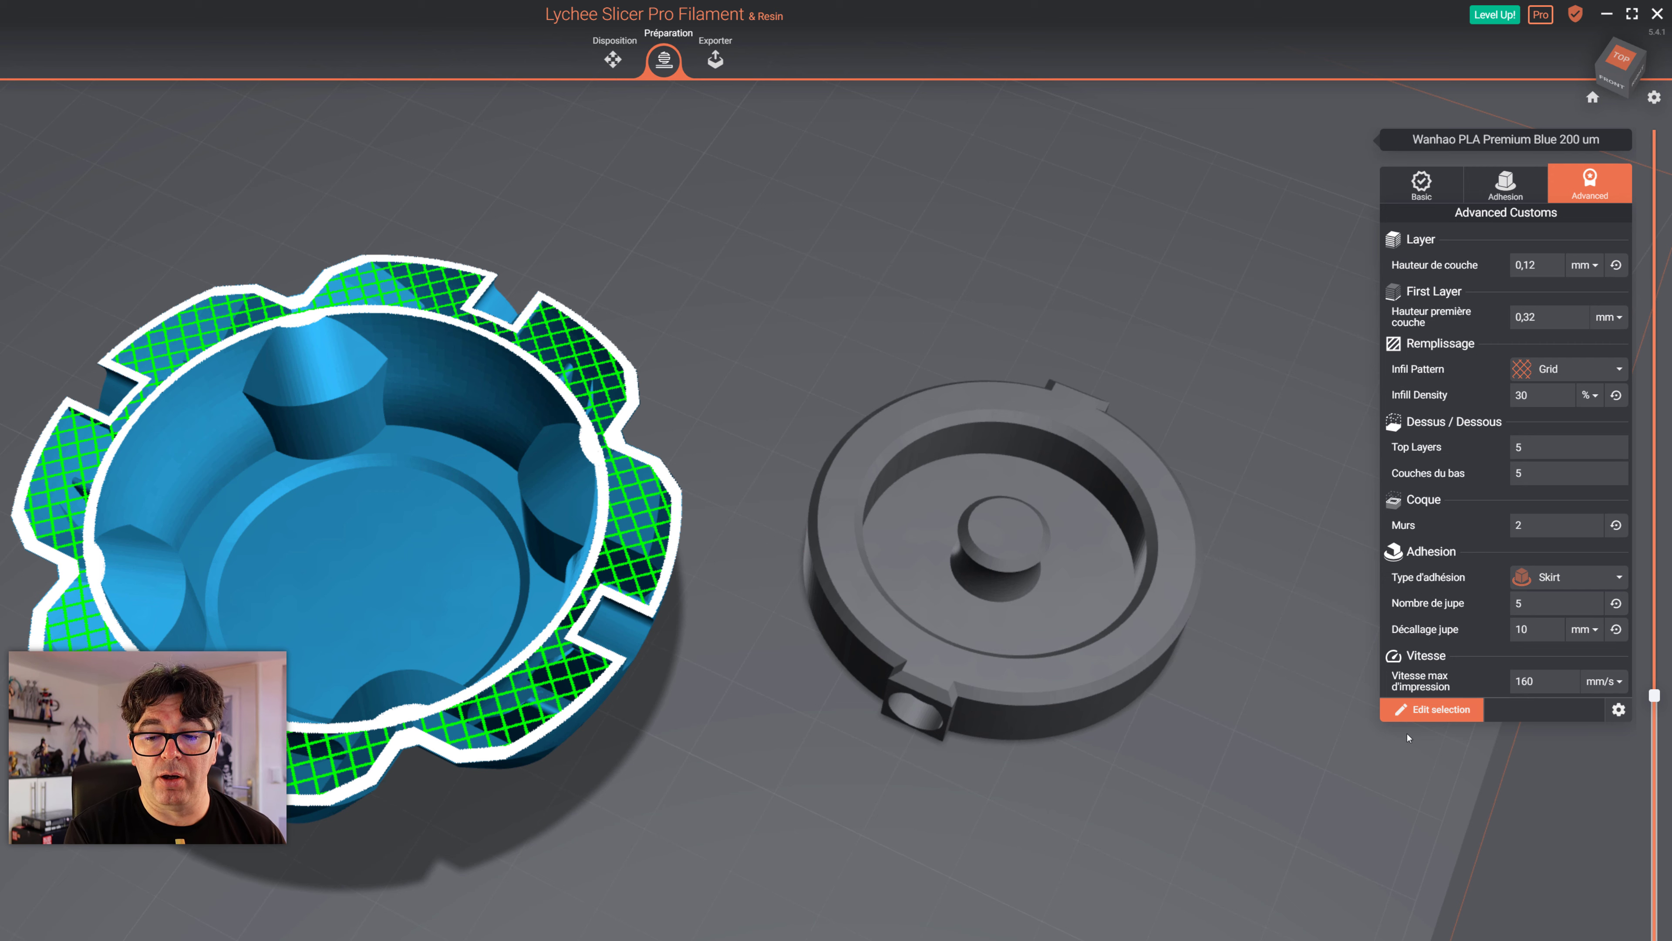
click(1430, 709)
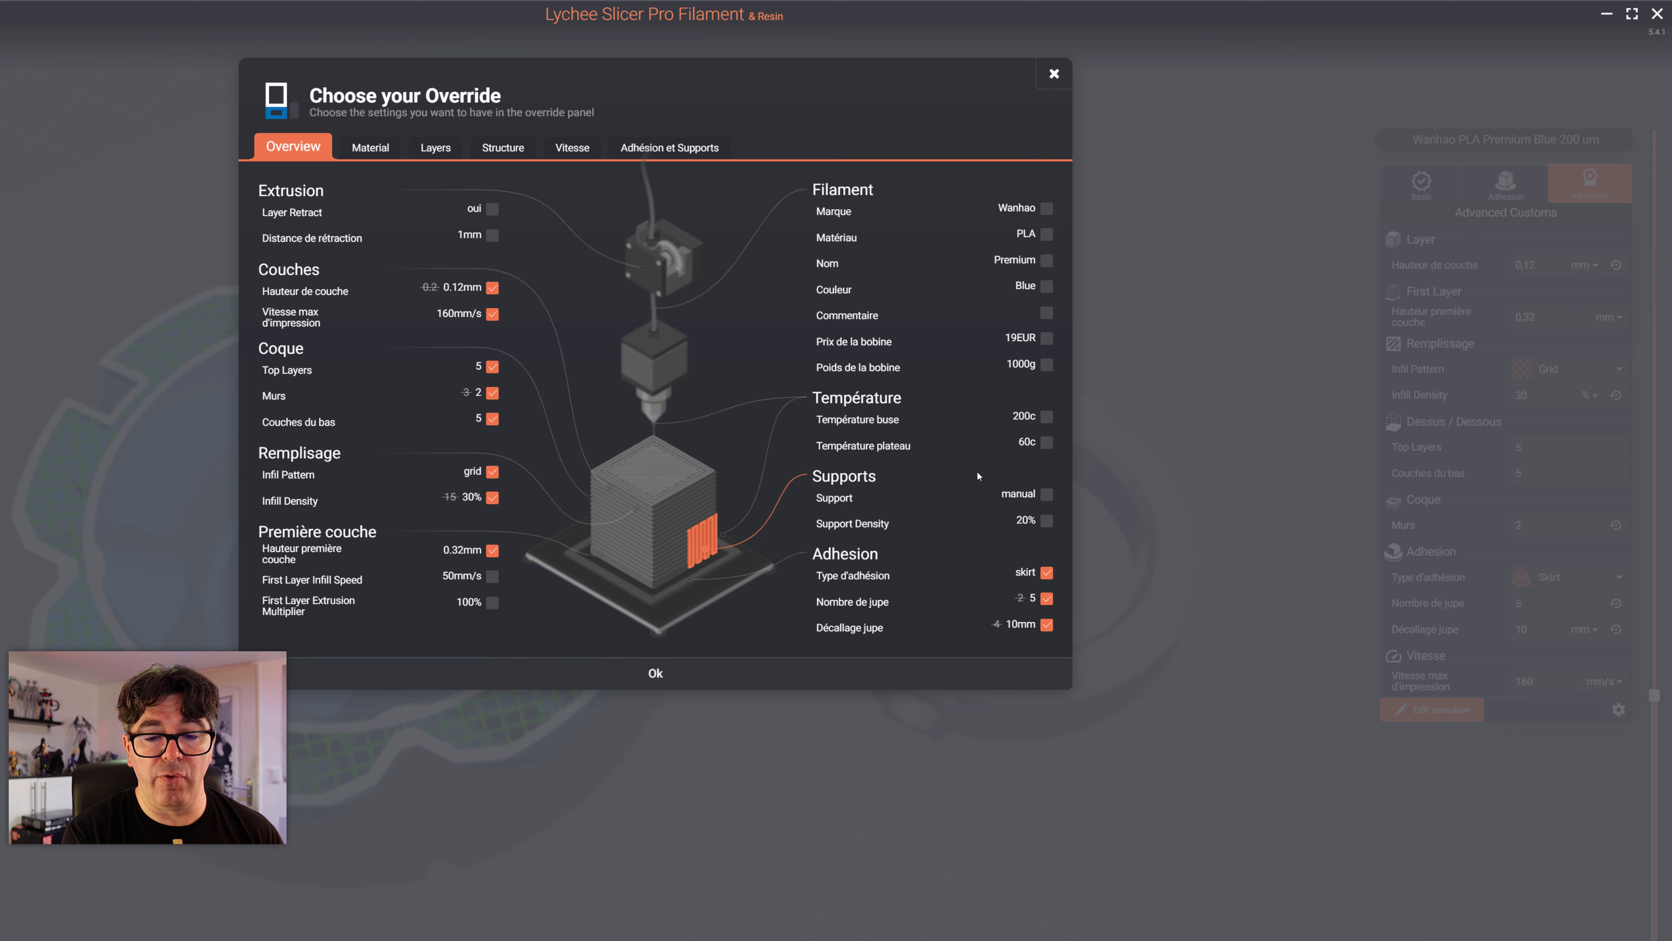
click(1047, 417)
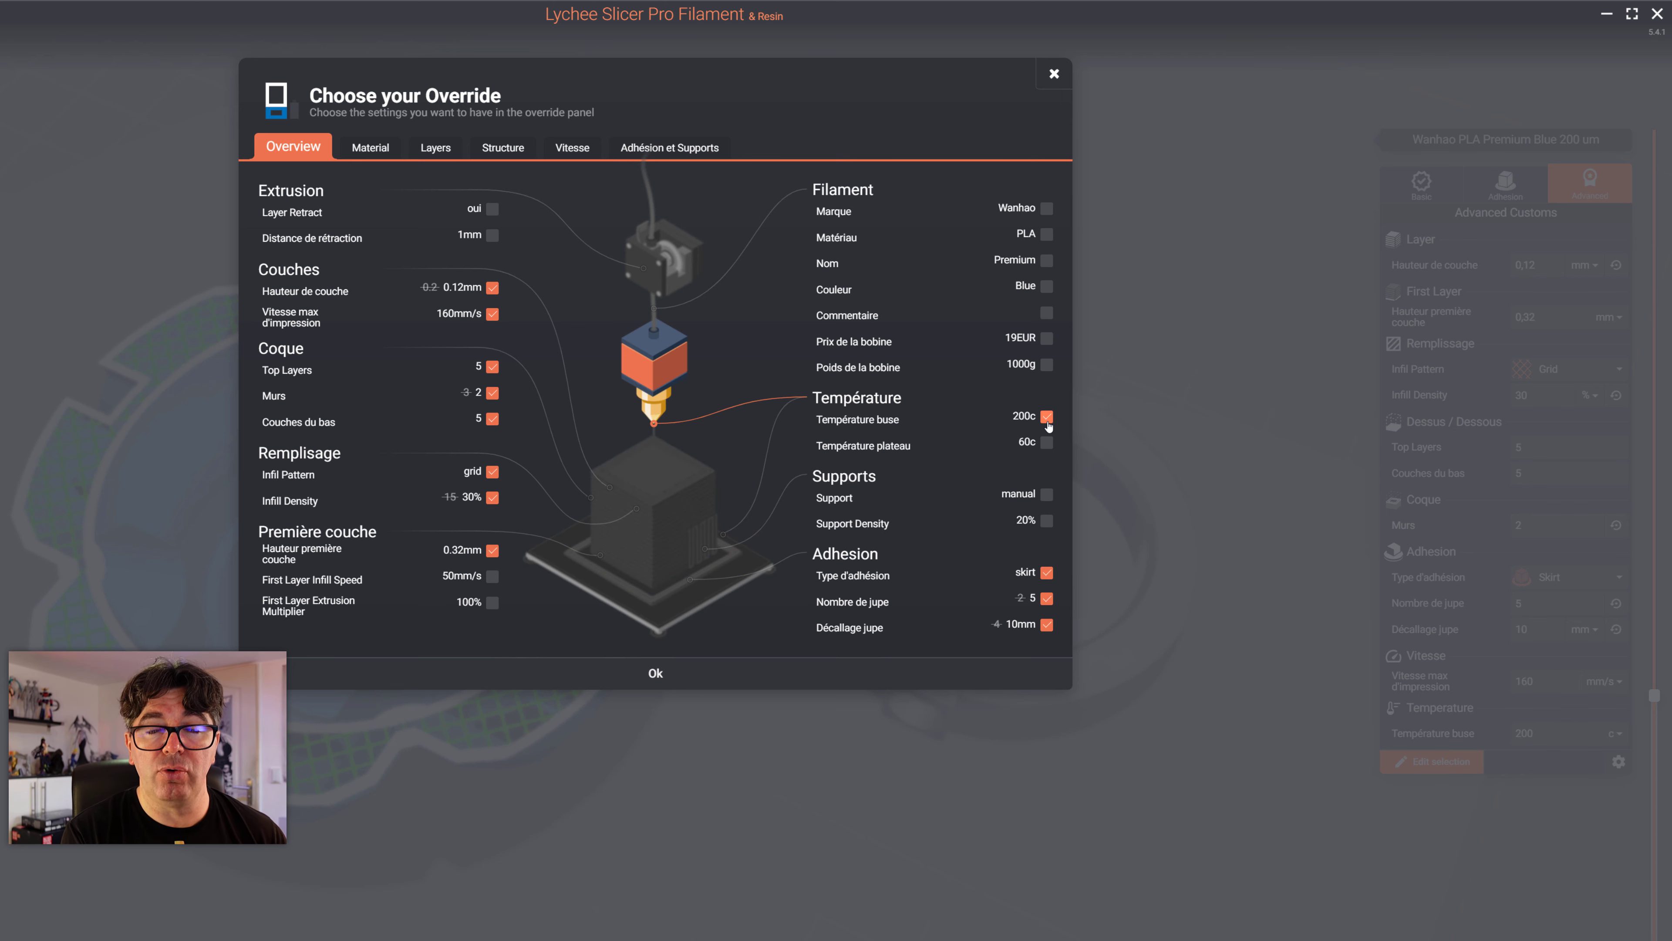
click(1047, 443)
click(1047, 443)
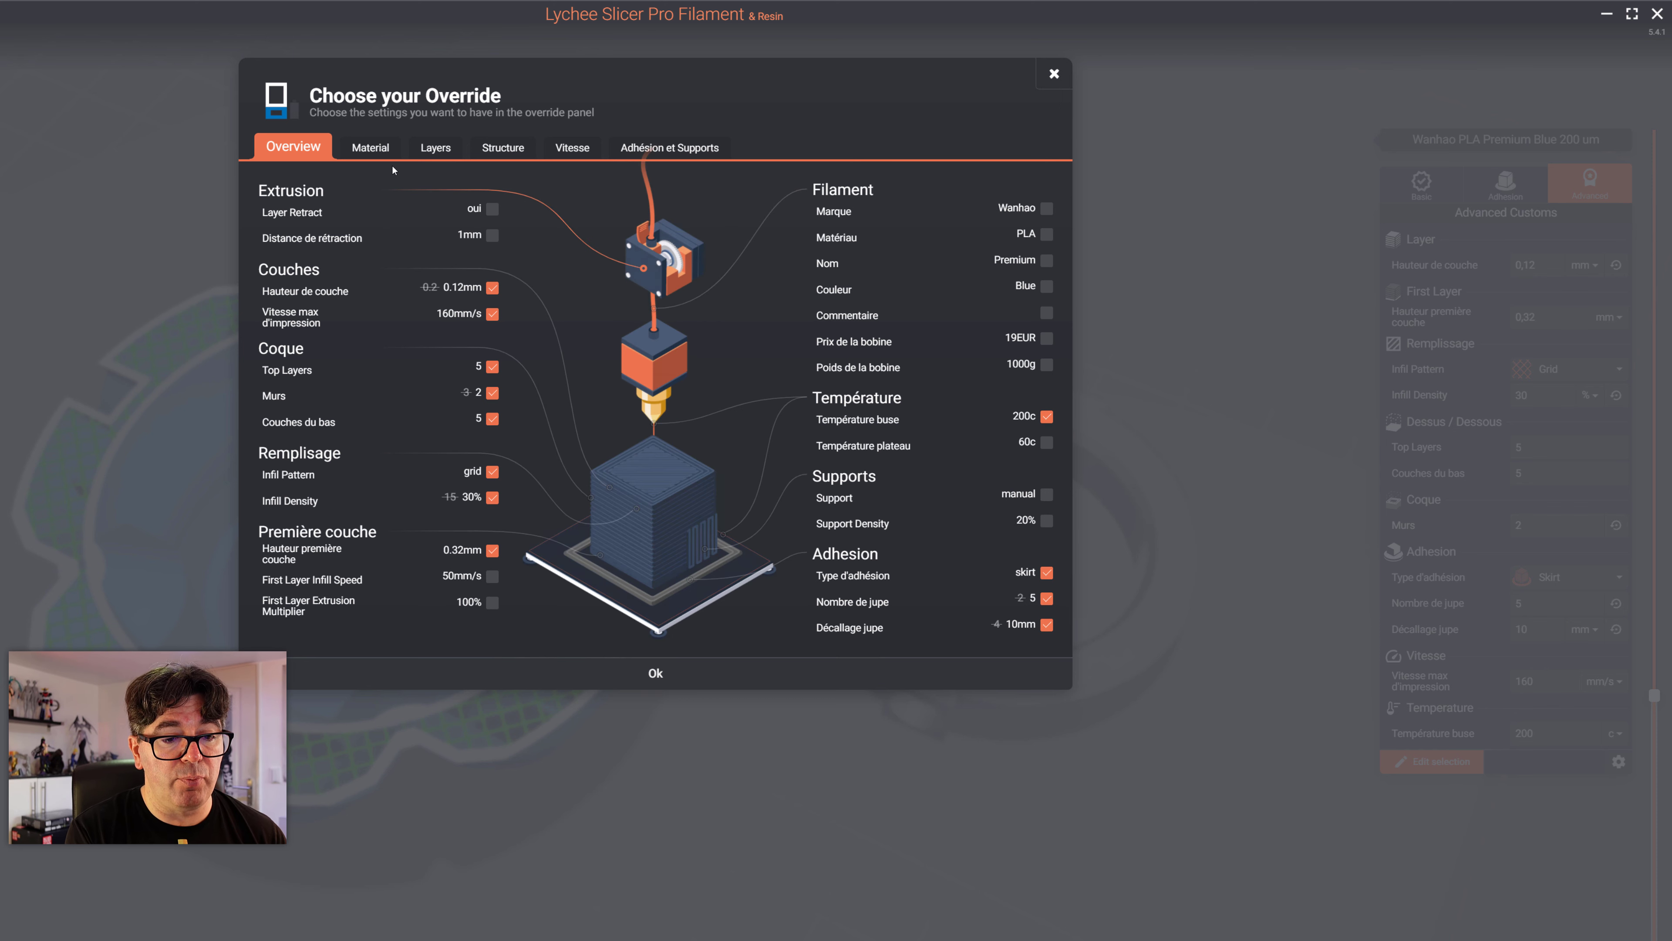
Add the layer start point and its X and Y start positions to the custom overrides, and close the override selection
click(370, 146)
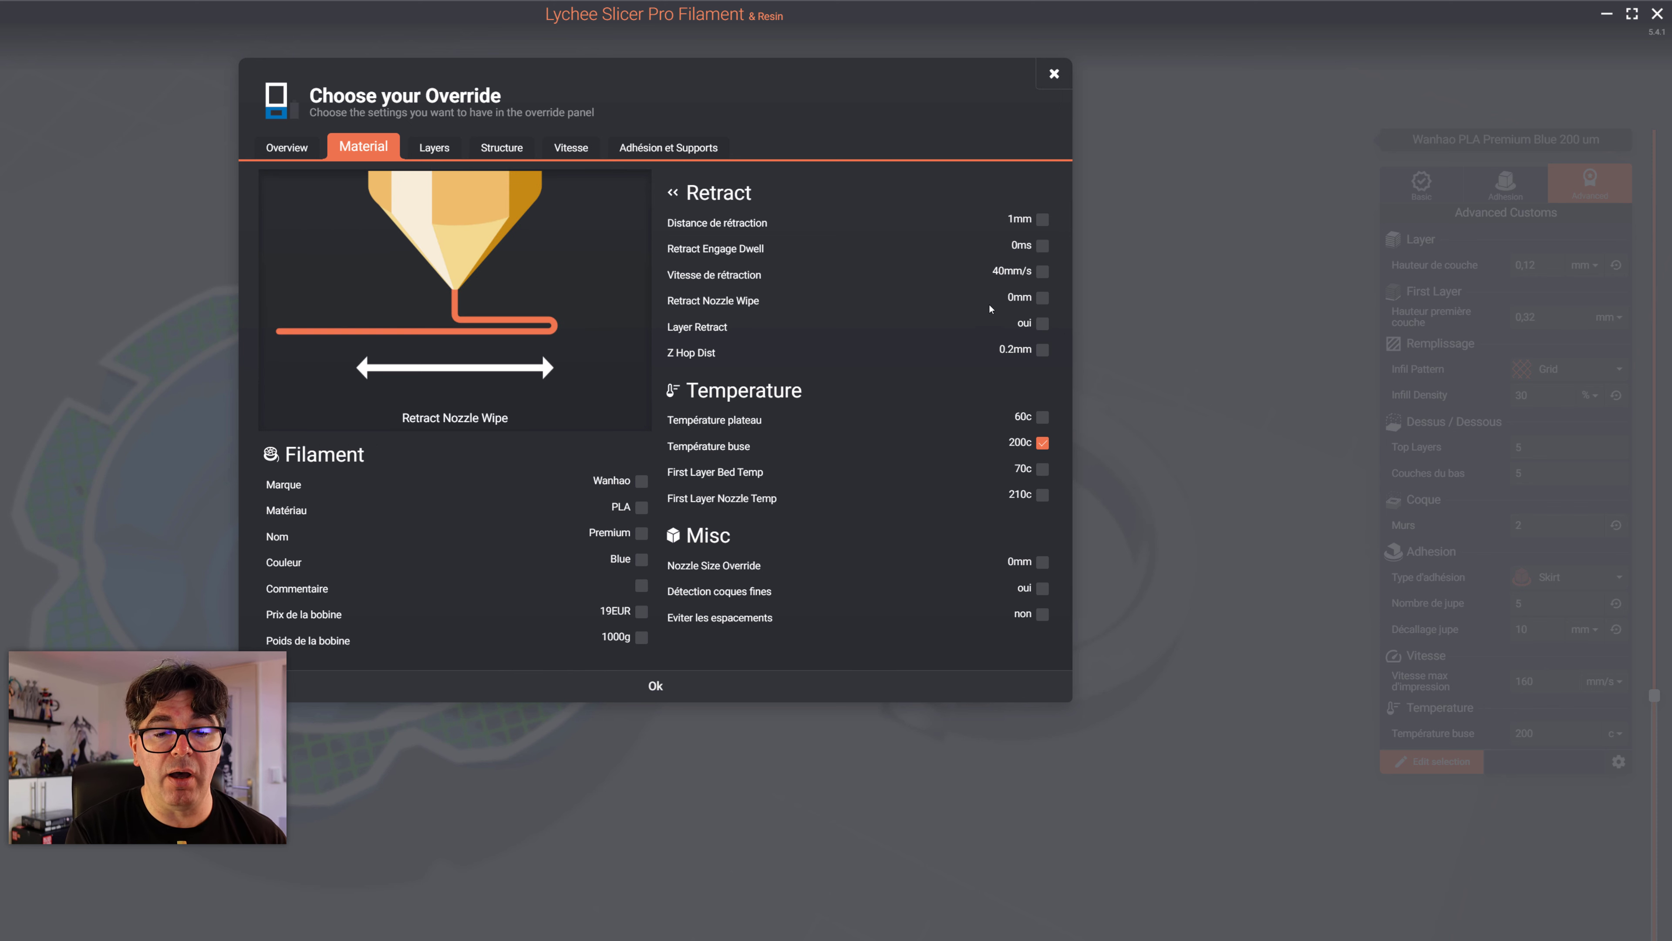
click(424, 154)
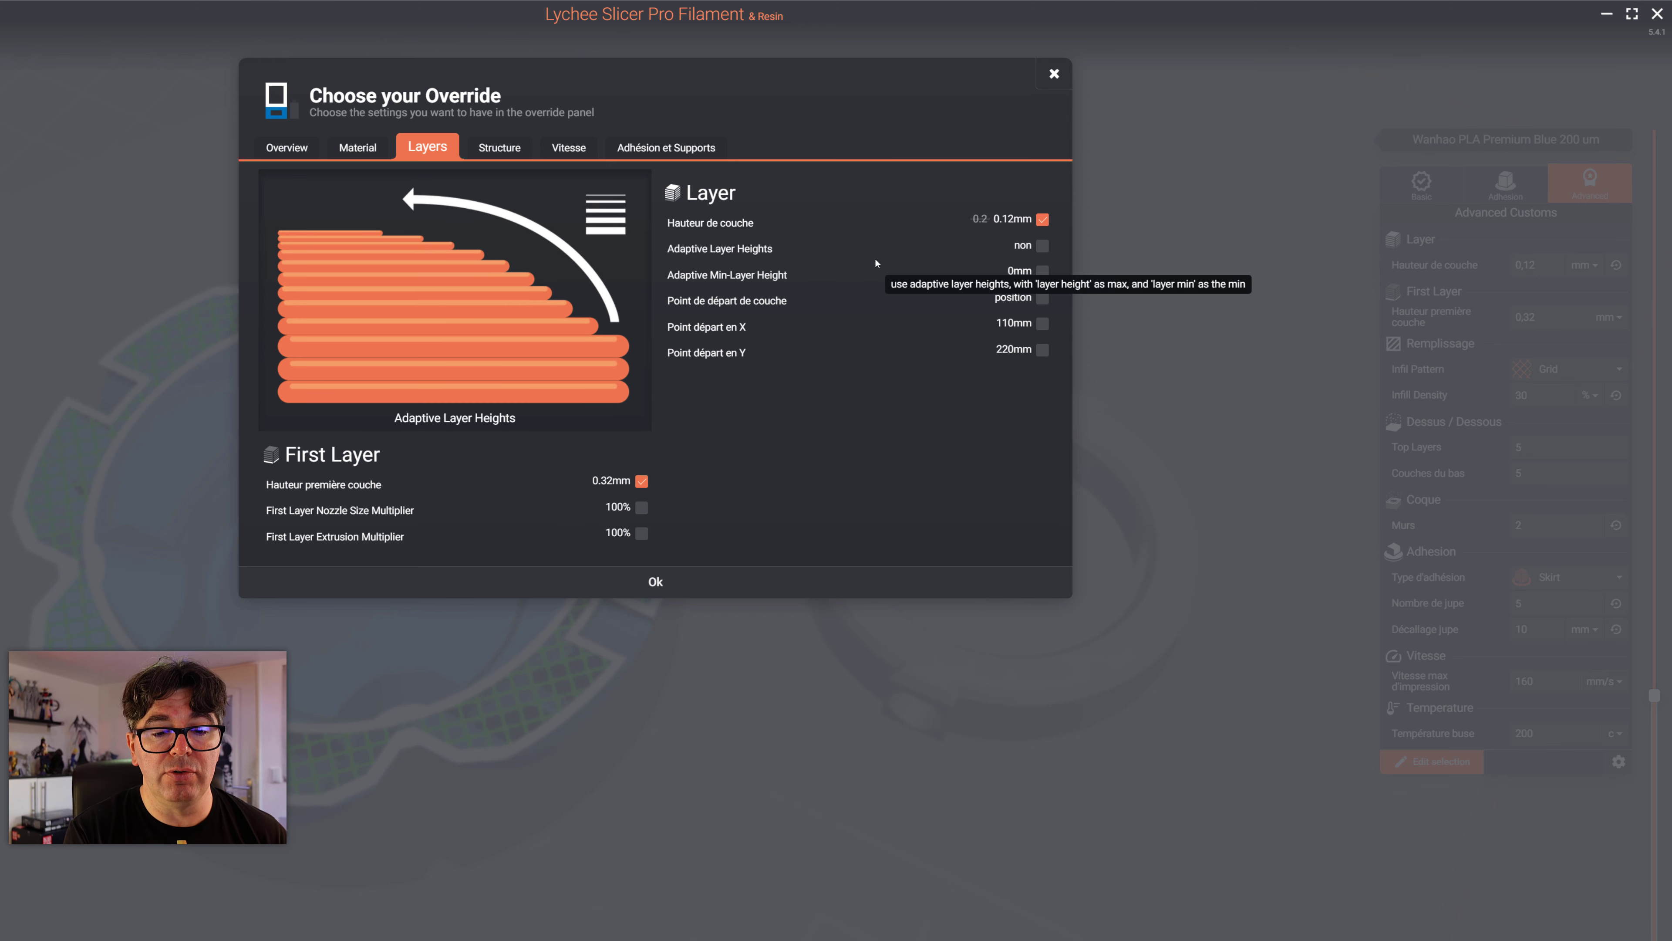
click(1042, 297)
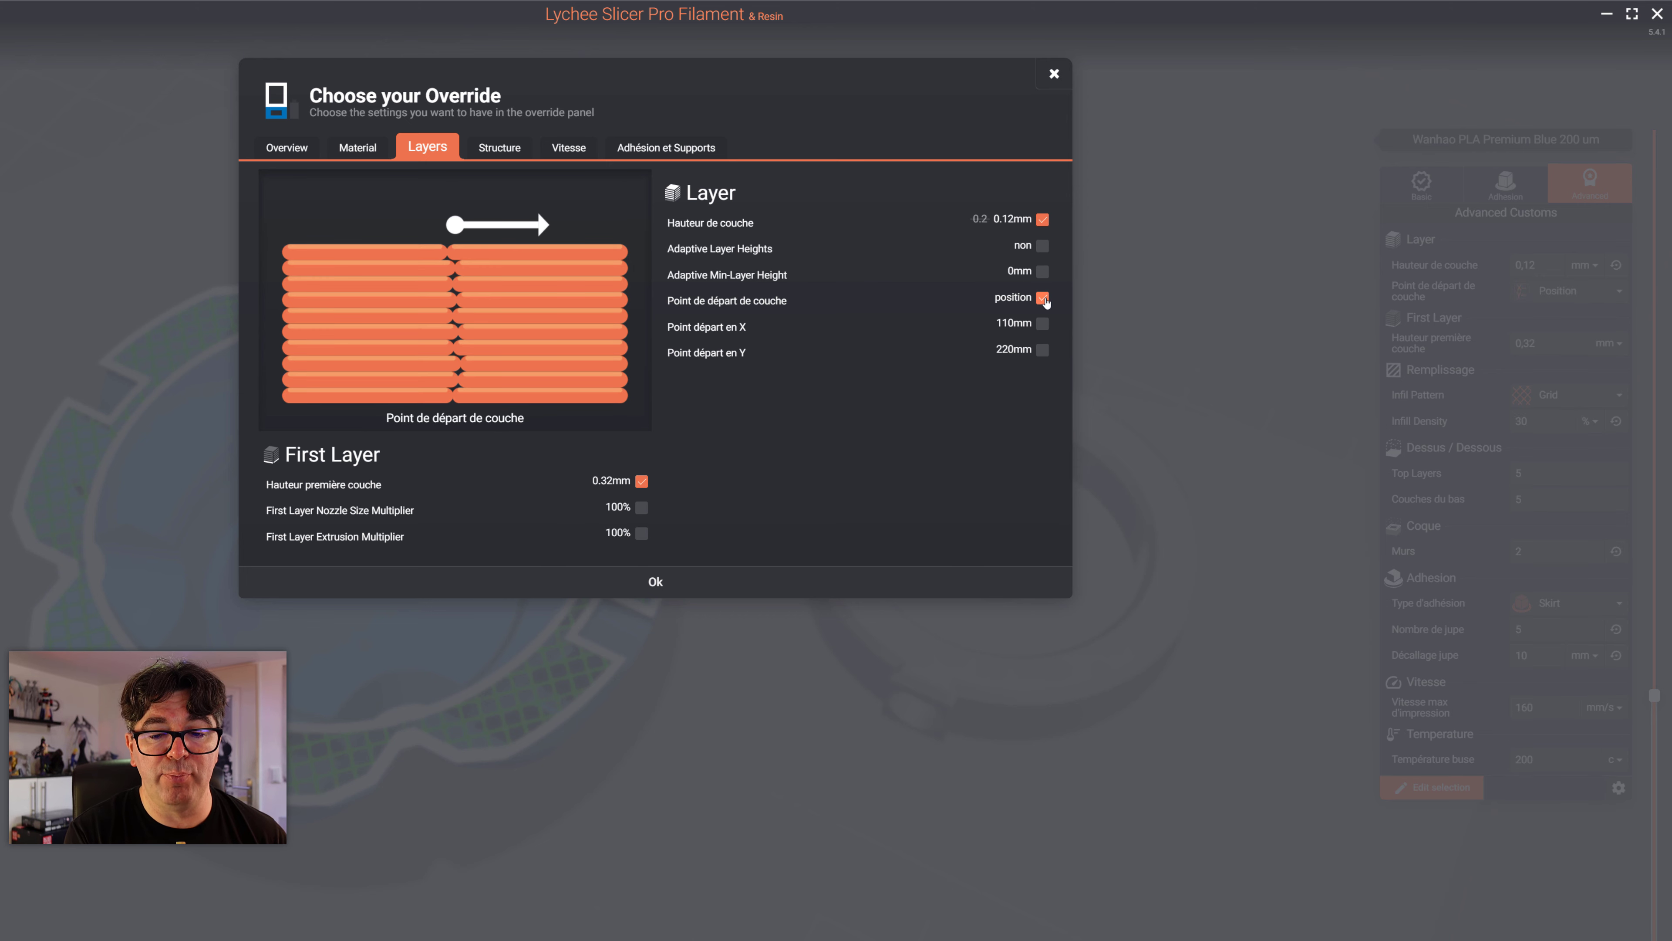
click(1042, 323)
click(1043, 350)
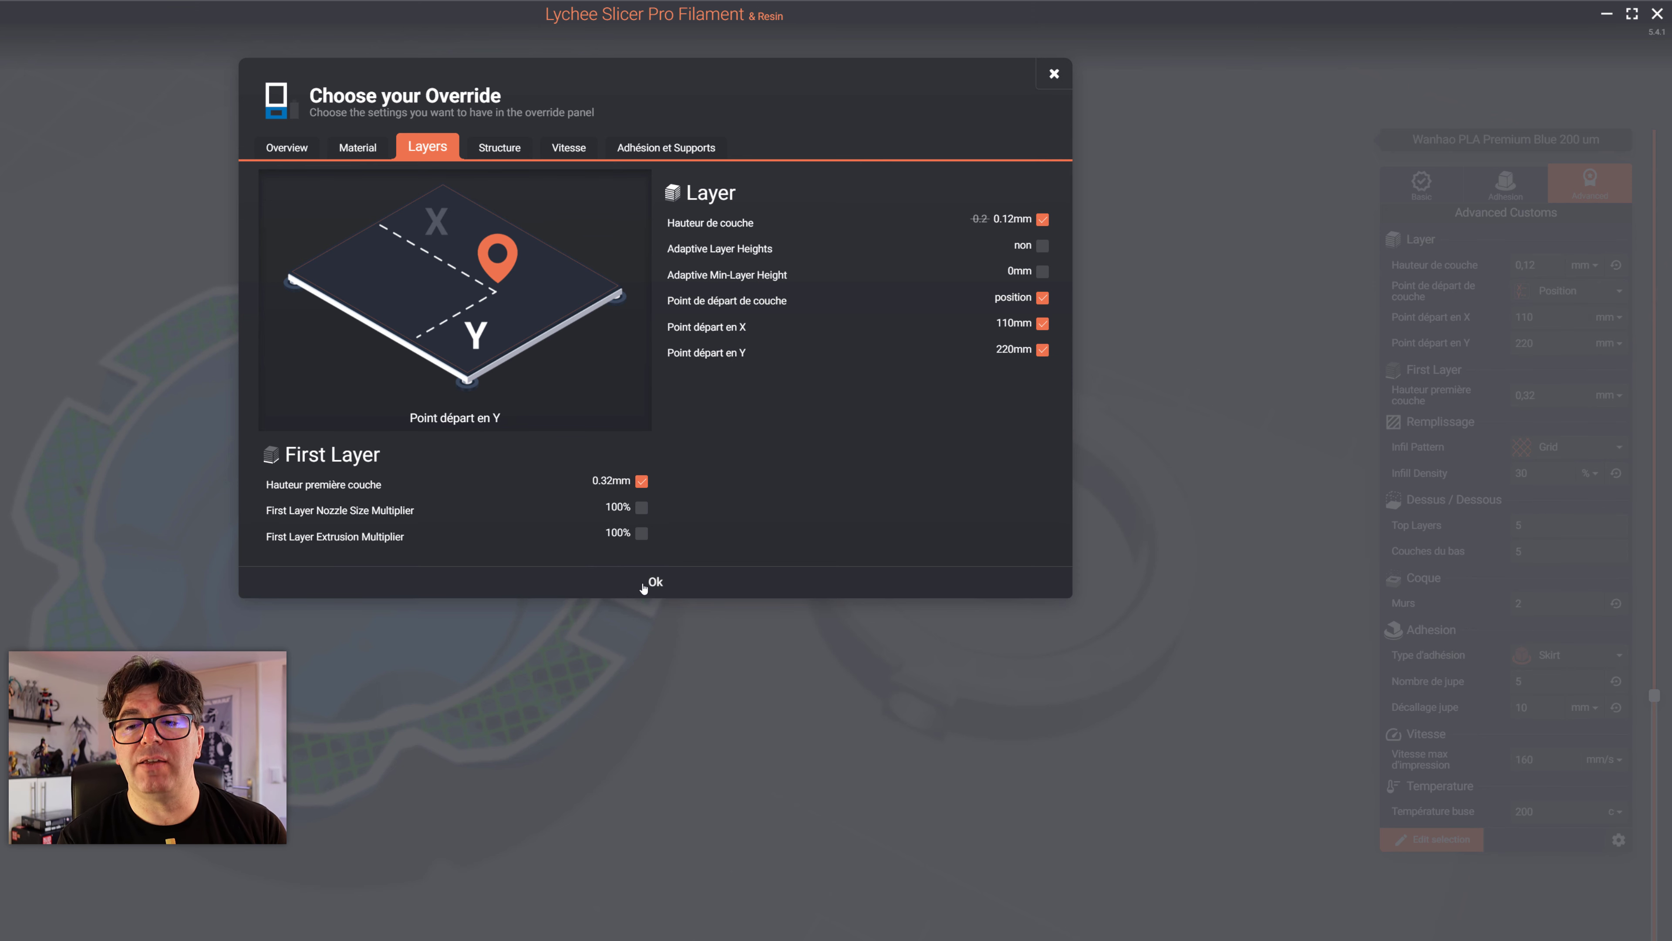
click(1054, 74)
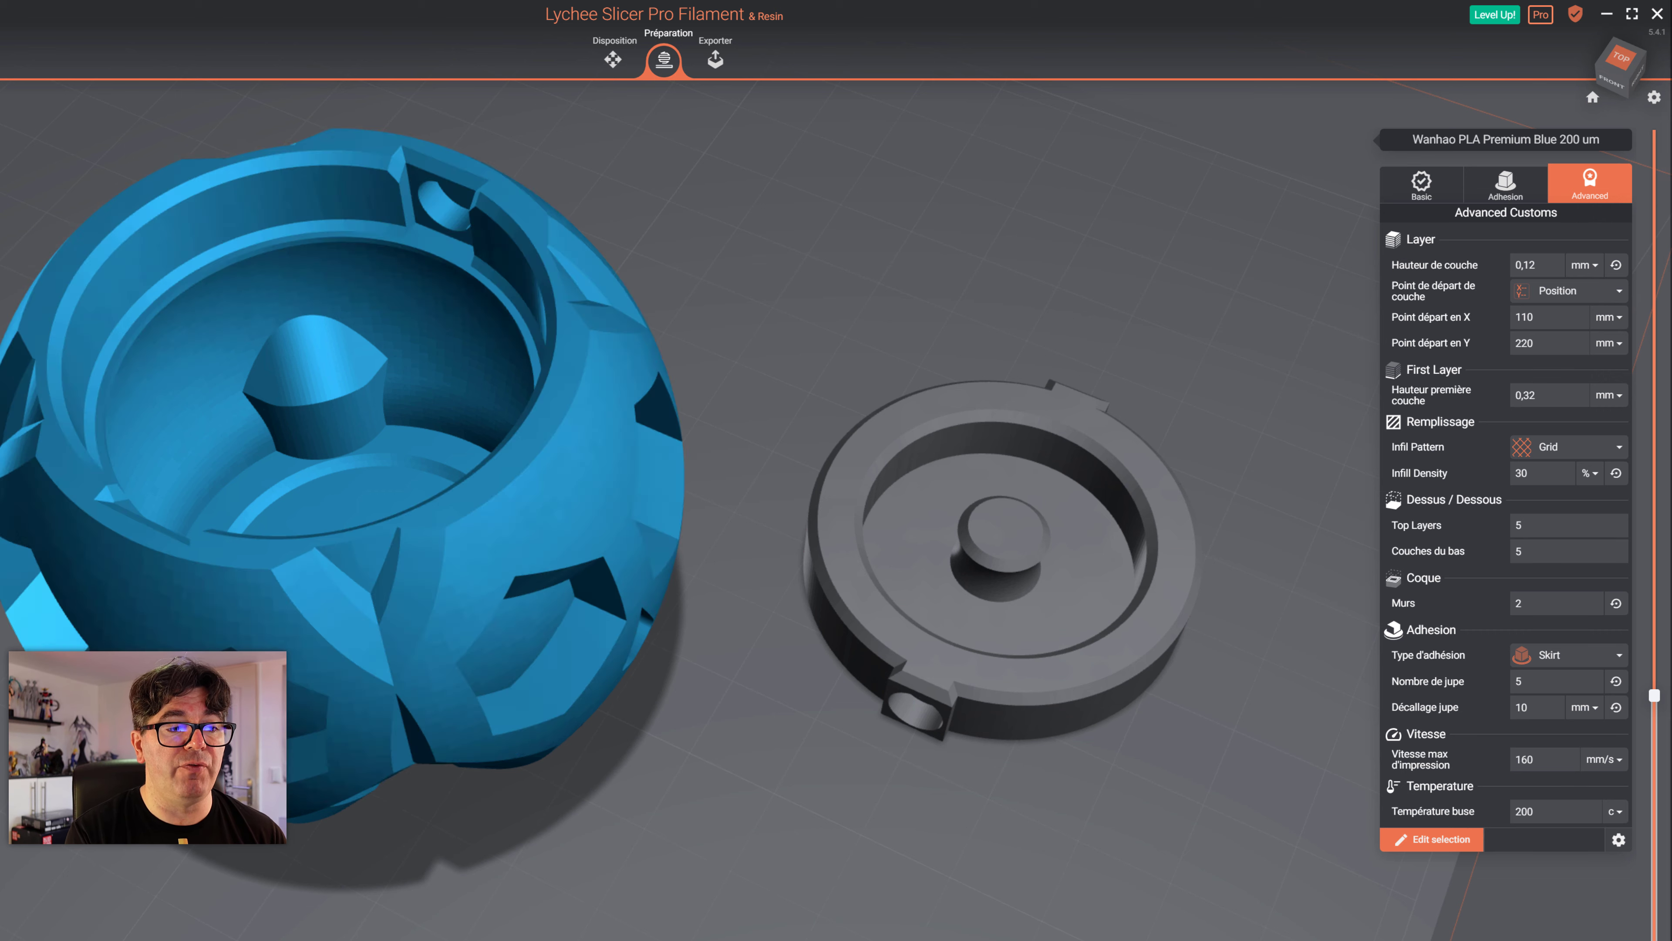
Review the overridden values in the Wanhao PLA Premium Blue profile, close its settings, and compare the basic and advanced override settings
click(1506, 139)
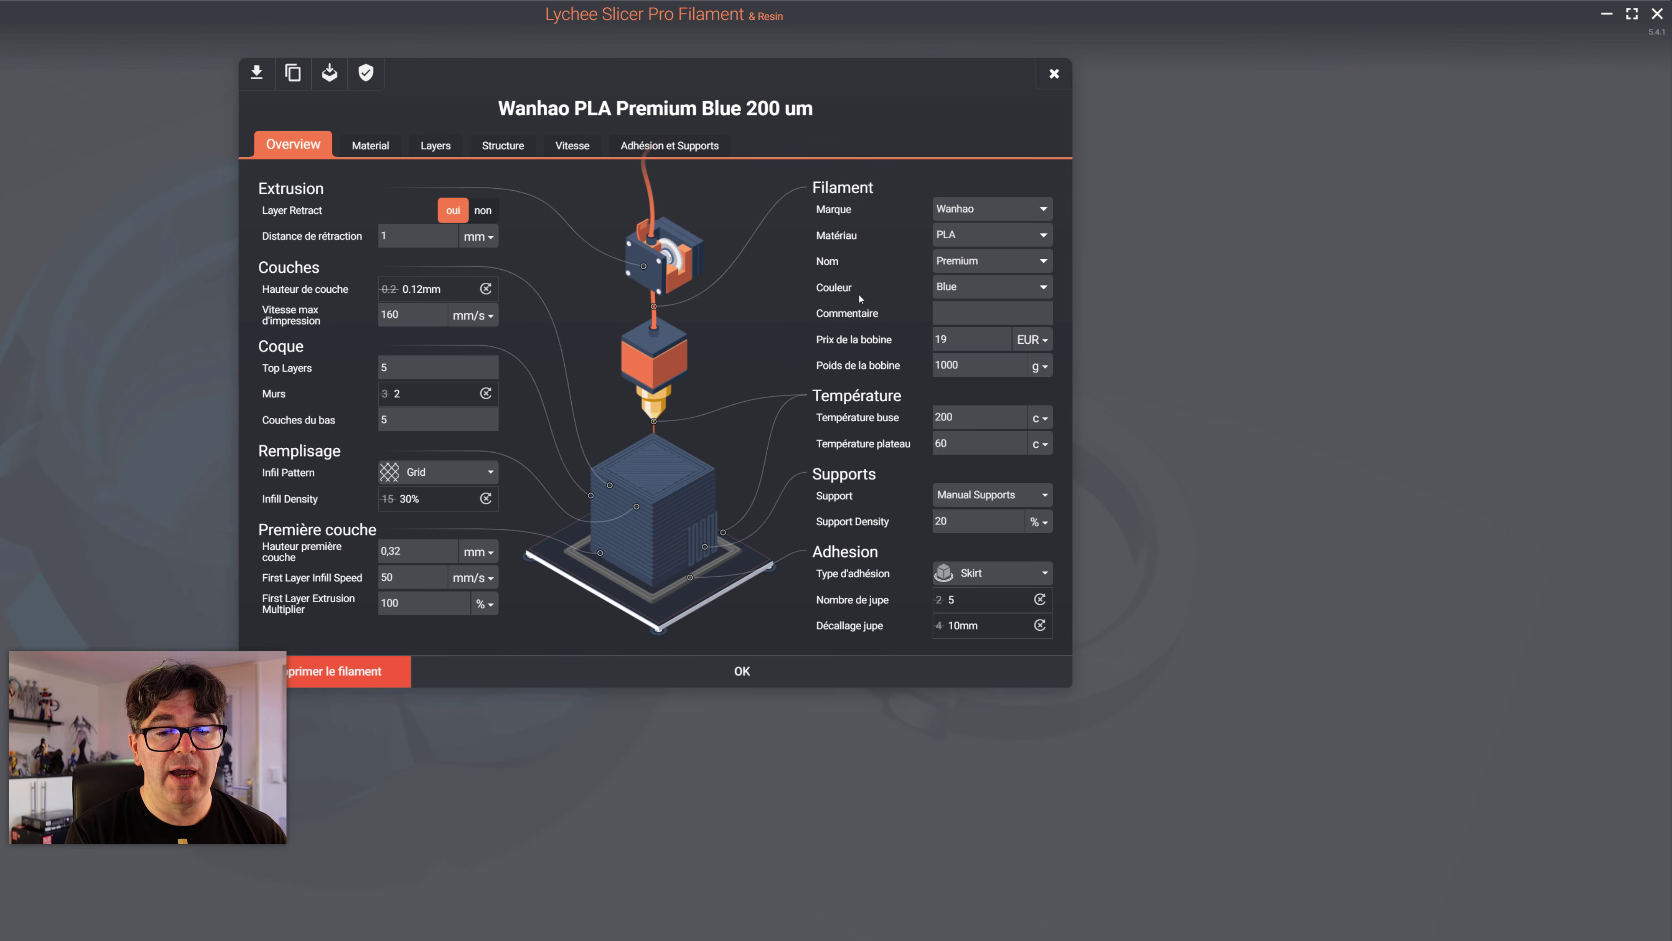
click(1056, 74)
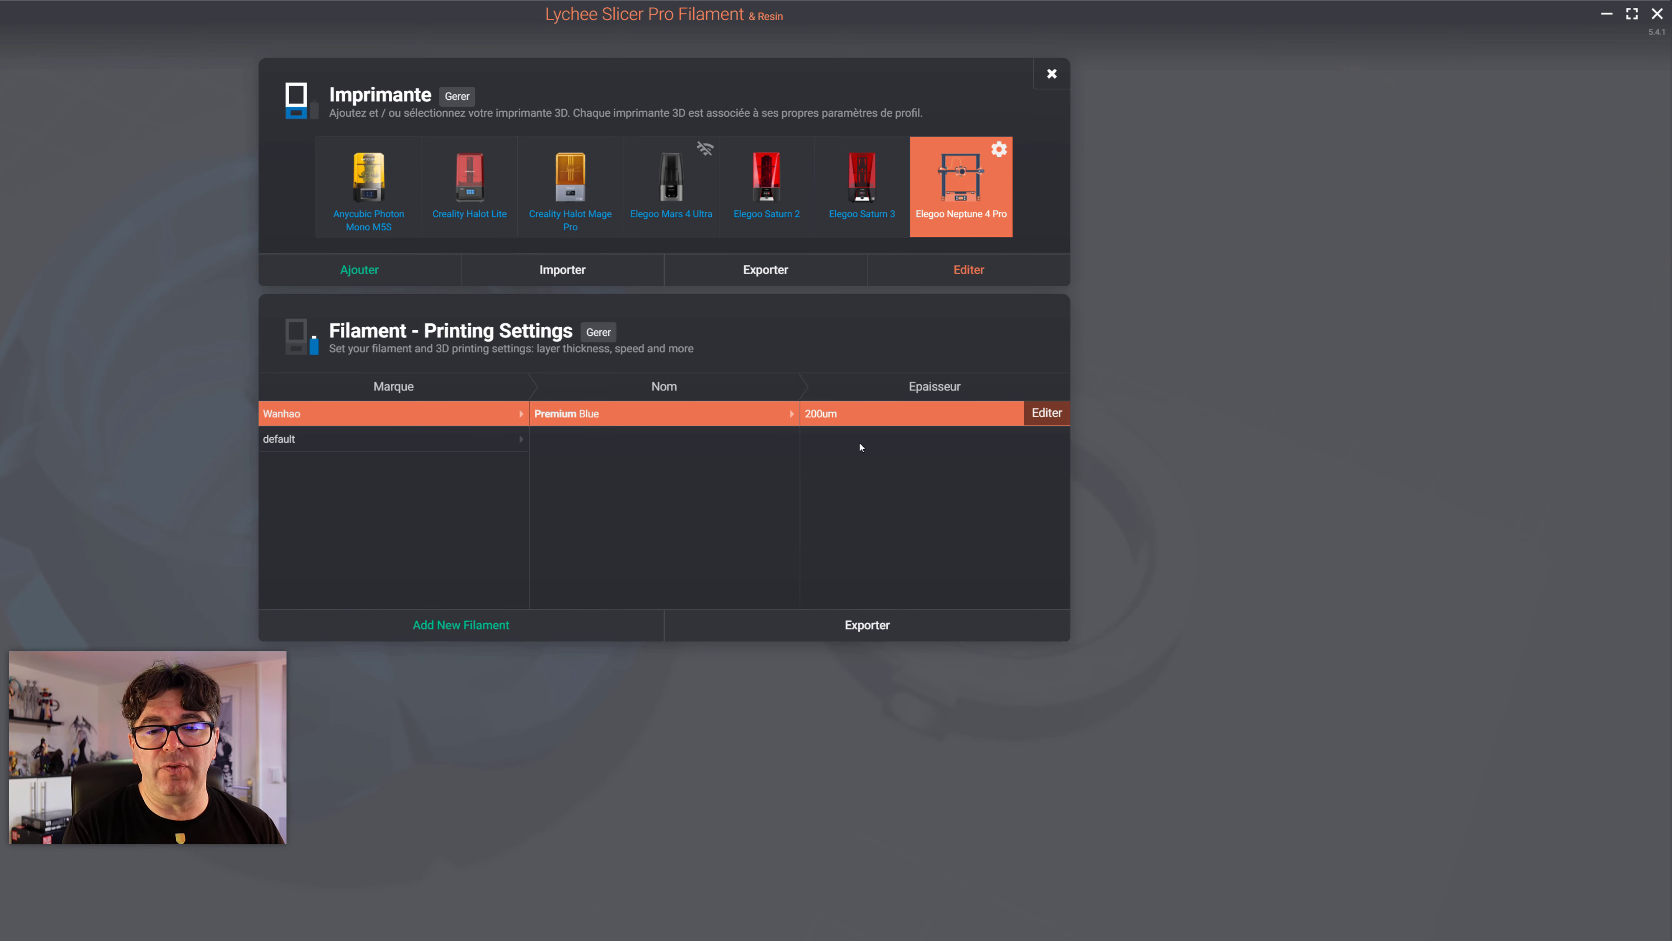
click(1051, 73)
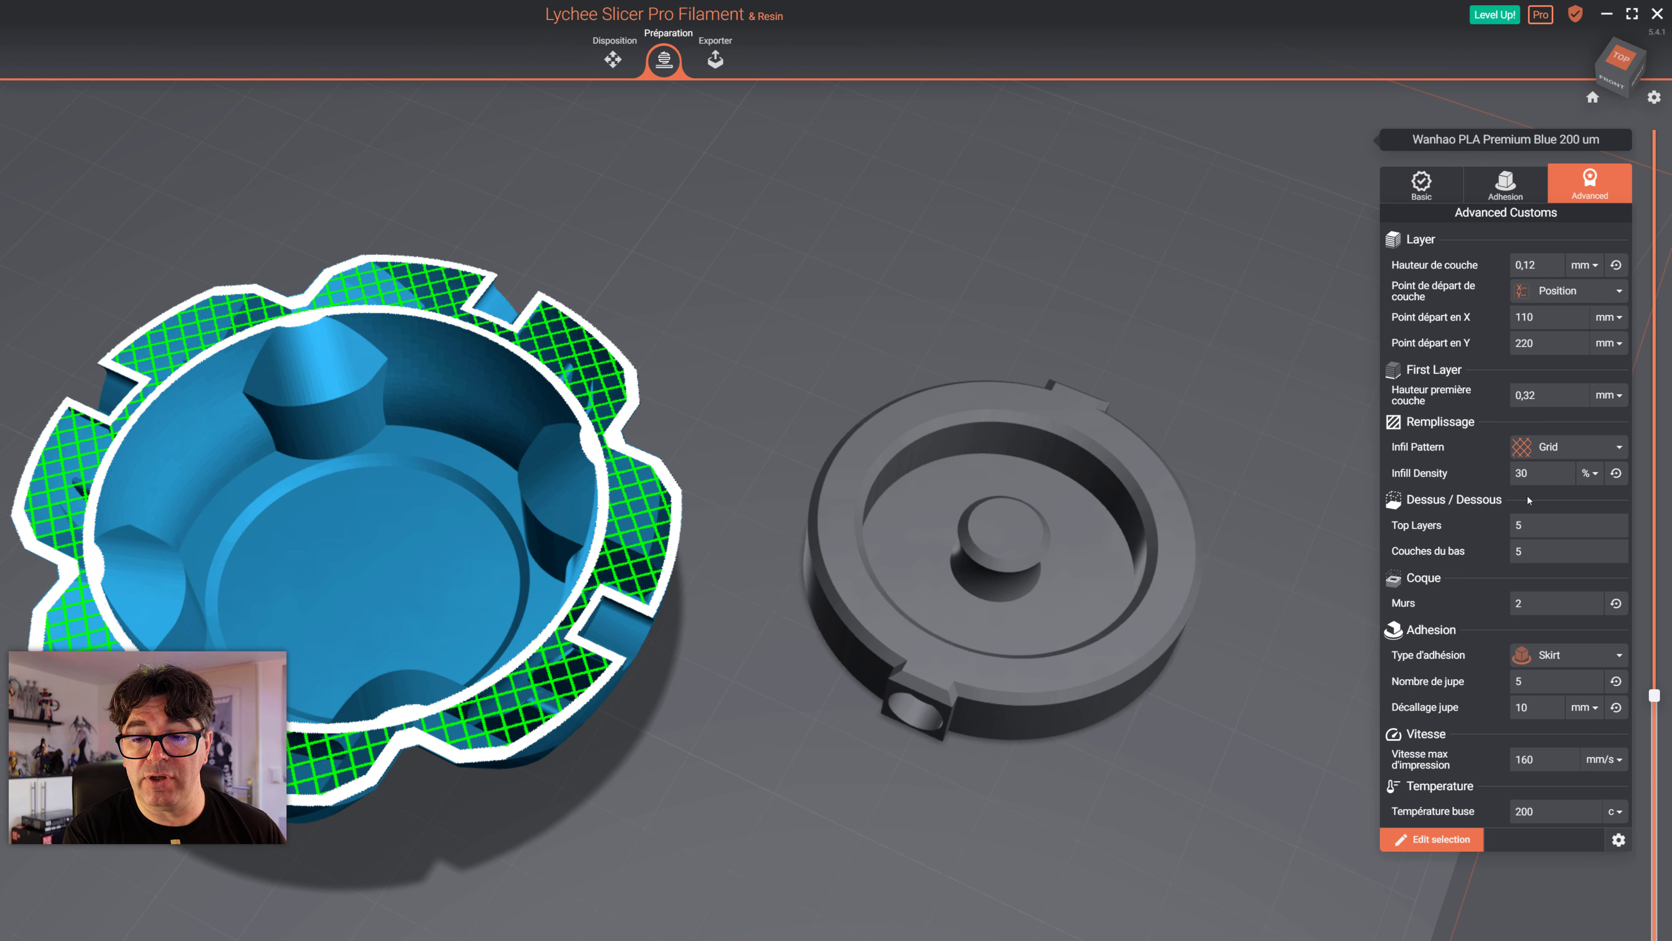
click(1427, 191)
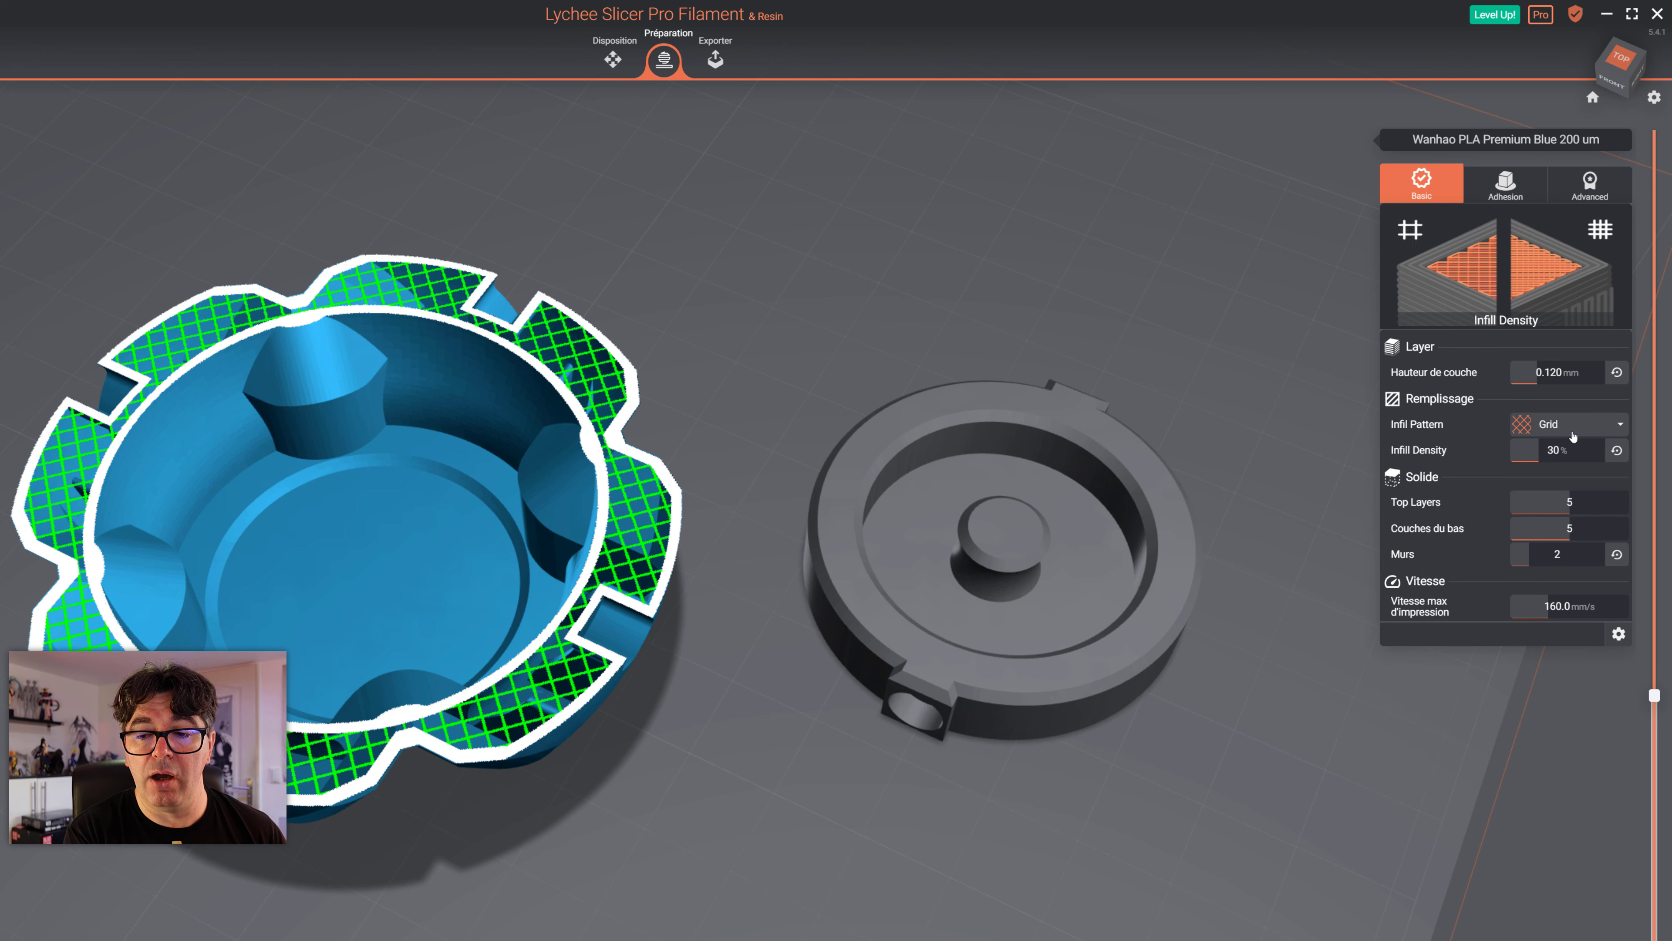
click(1588, 187)
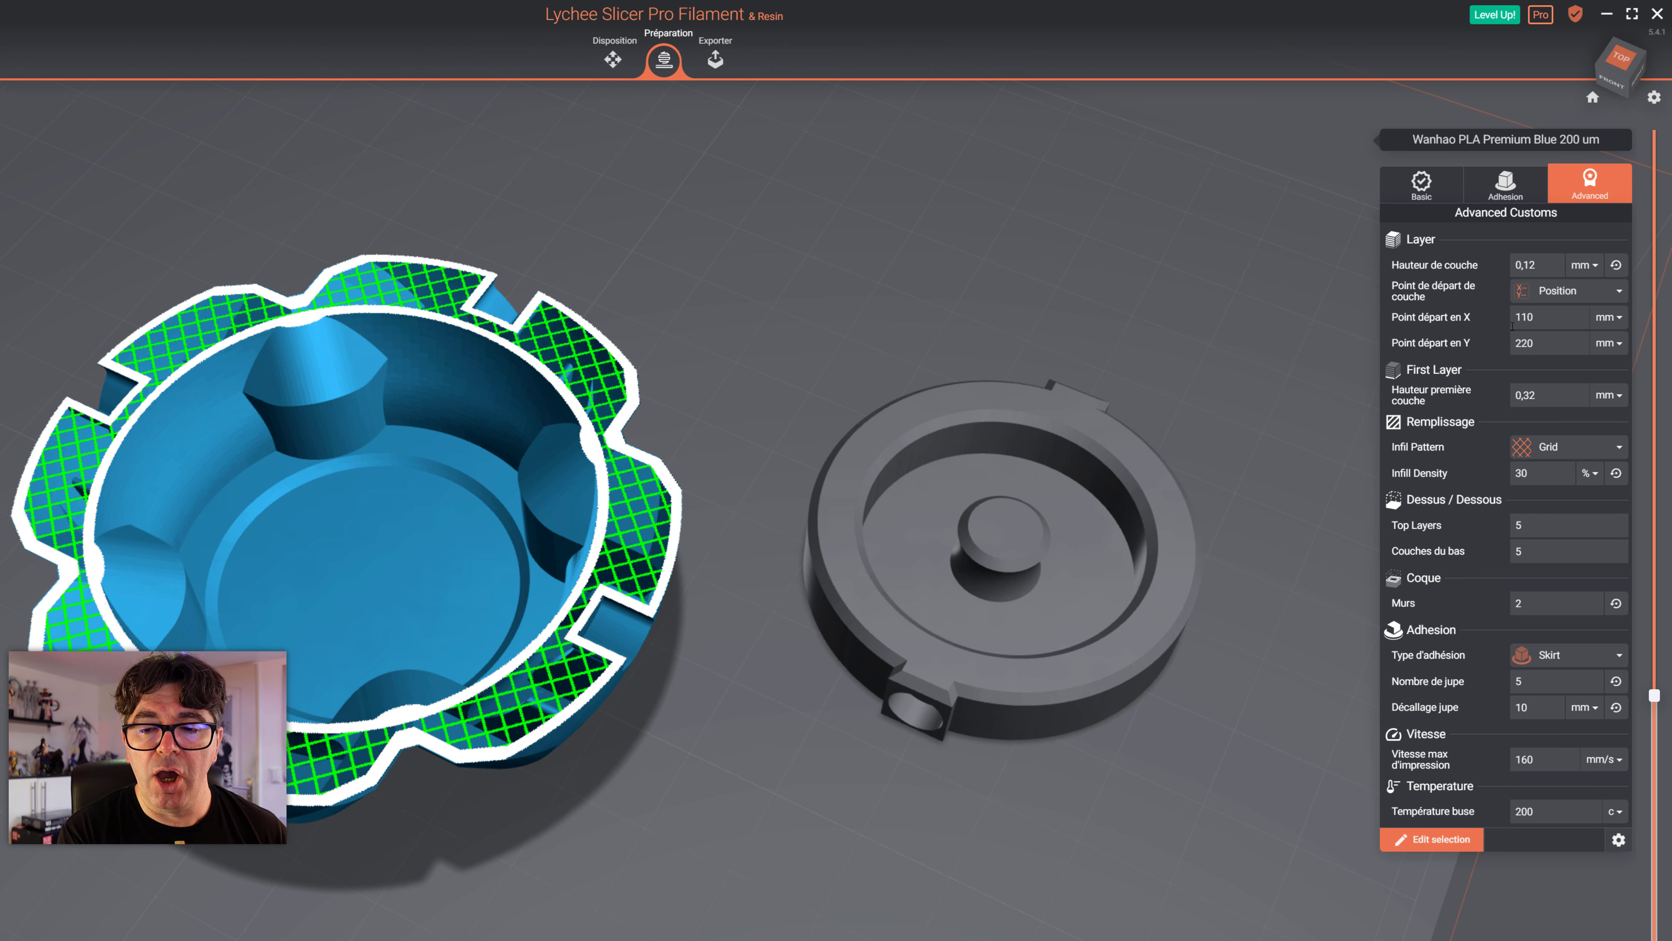
Override the layer start point with the Position option, and view the parts on the plate from the front and back
click(1561, 295)
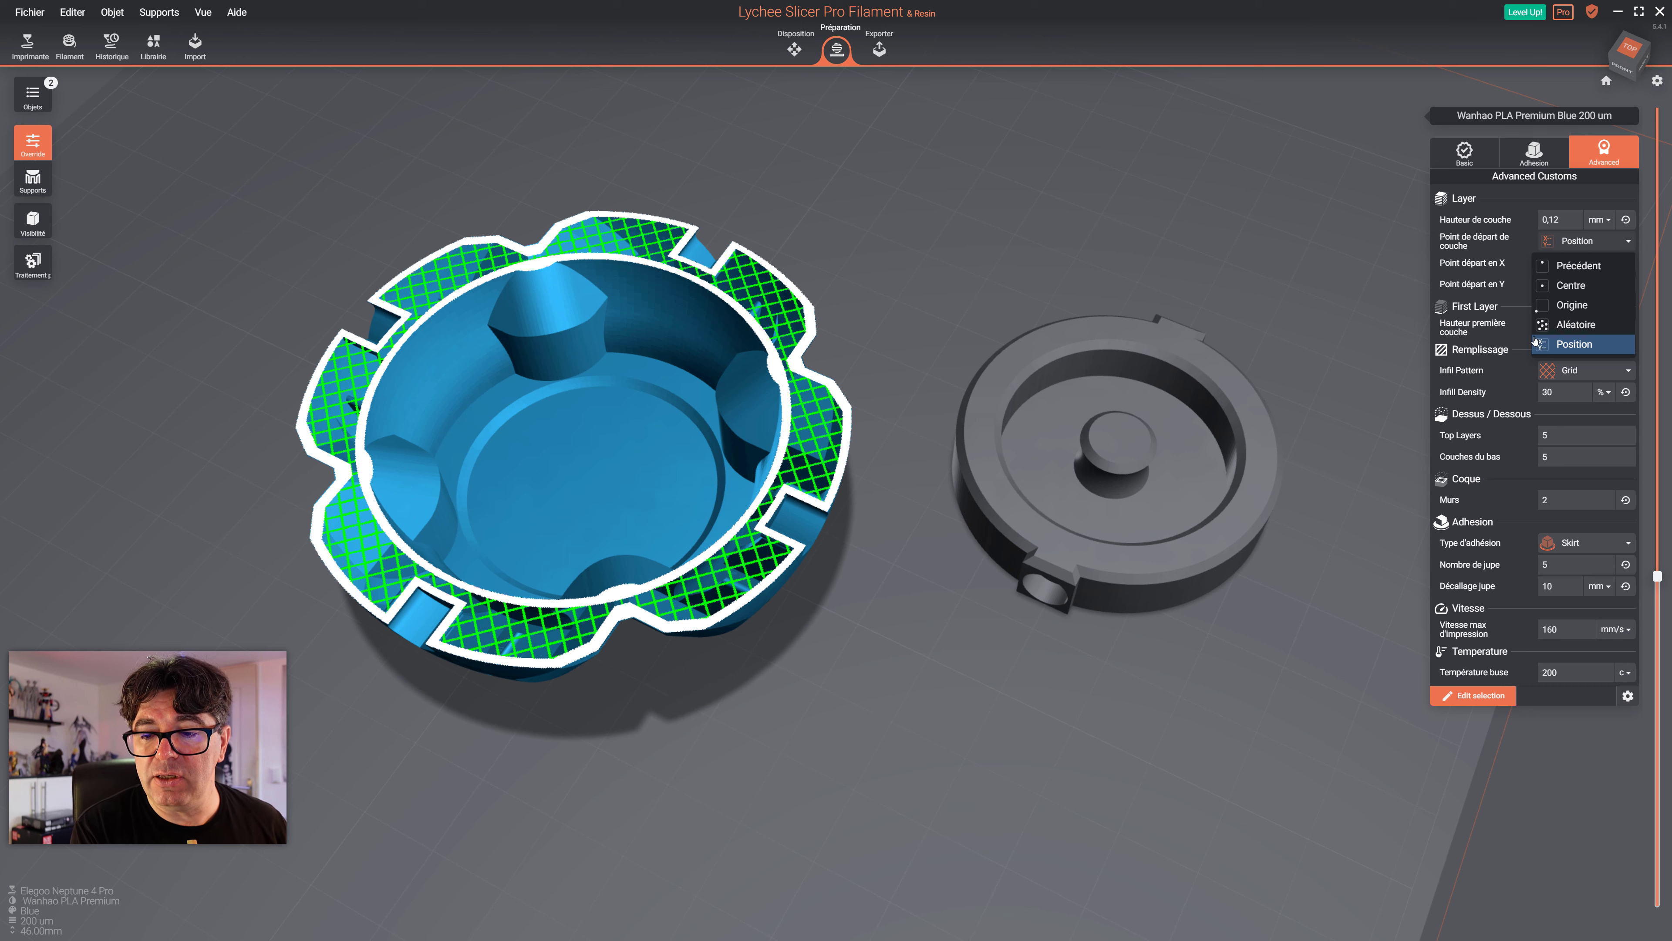
click(1549, 344)
scroll(1108, 452, down, 10)
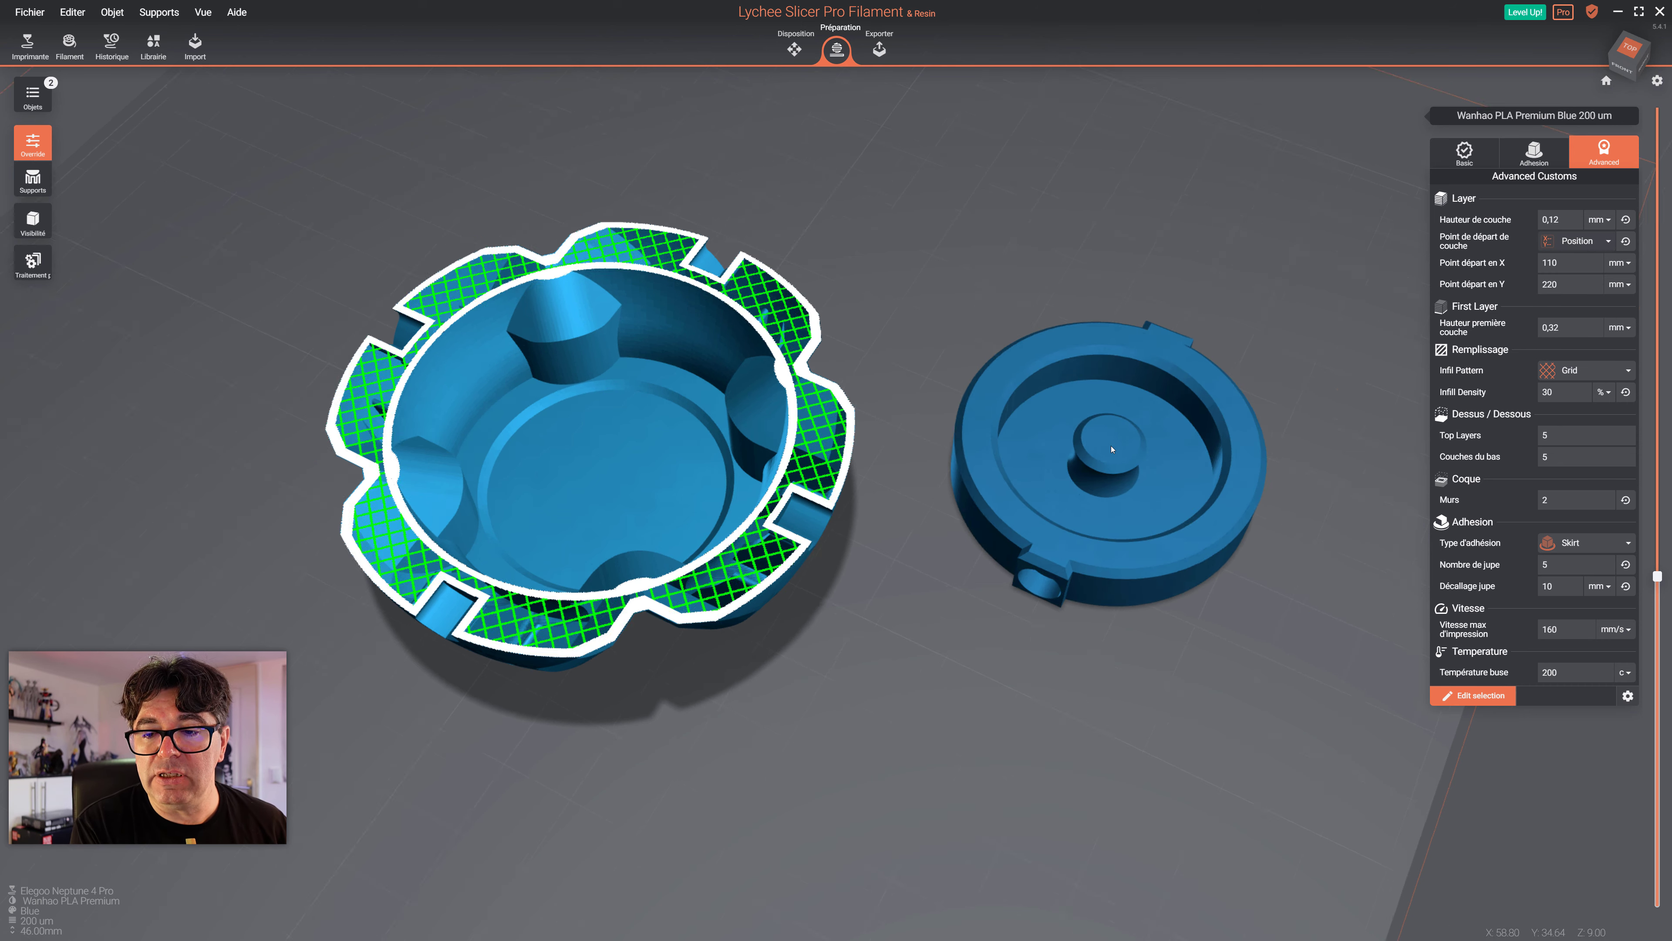
right_drag(980, 544, 1034, 600)
middle_drag(1034, 601, 1013, 495)
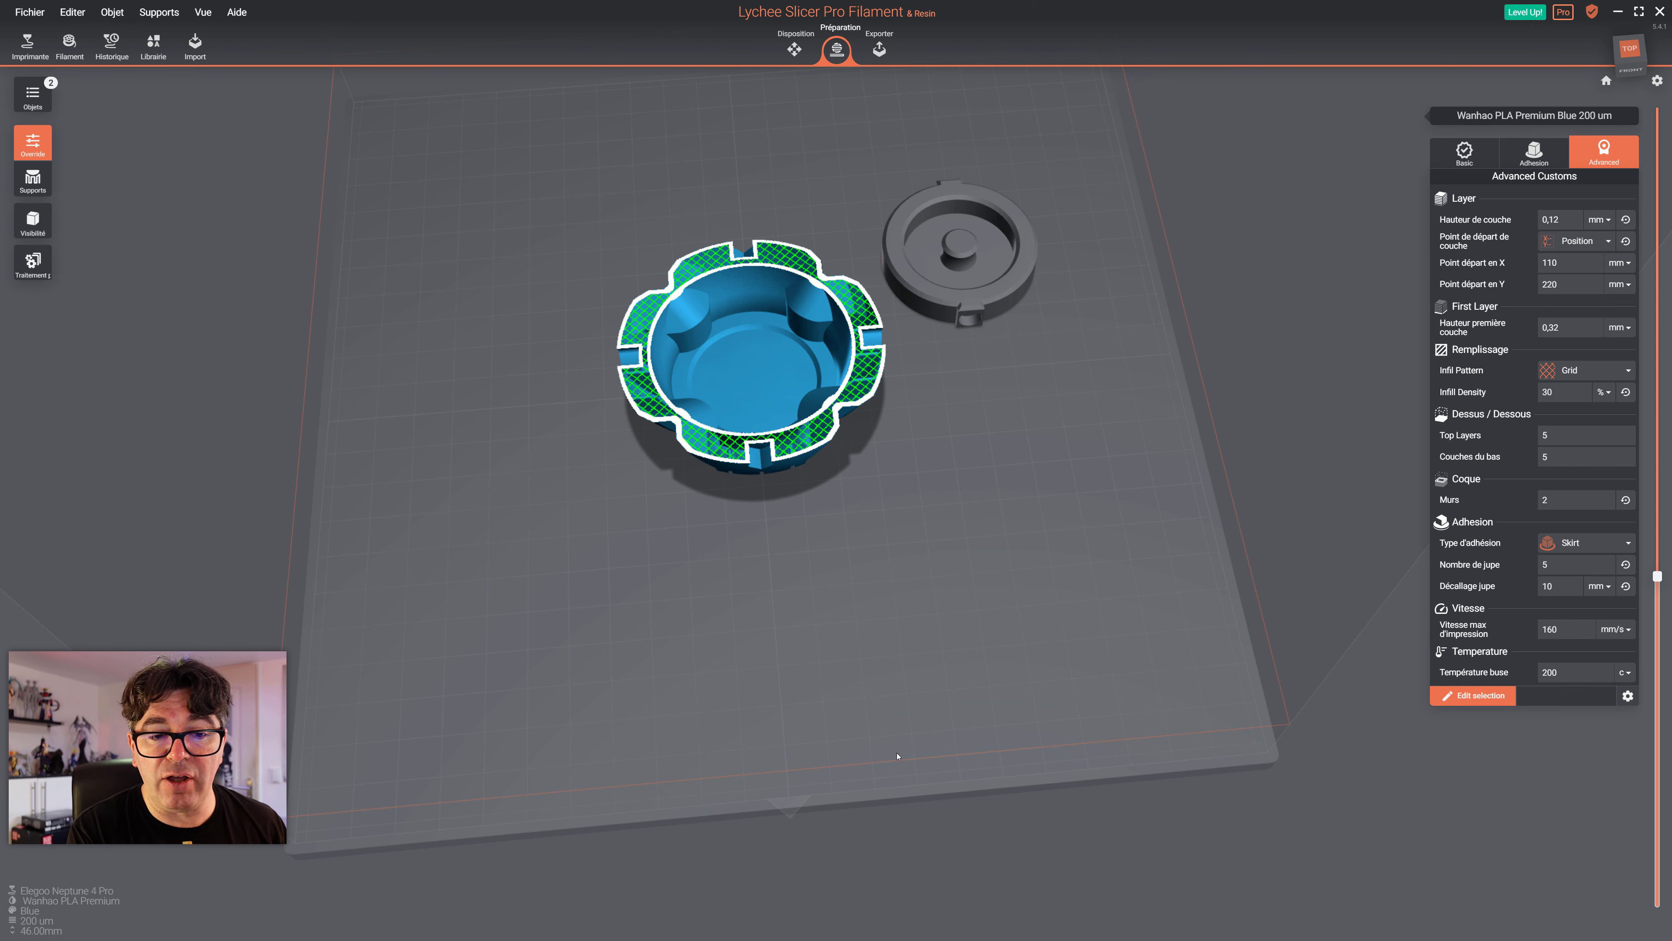
right_drag(863, 672, 889, 591)
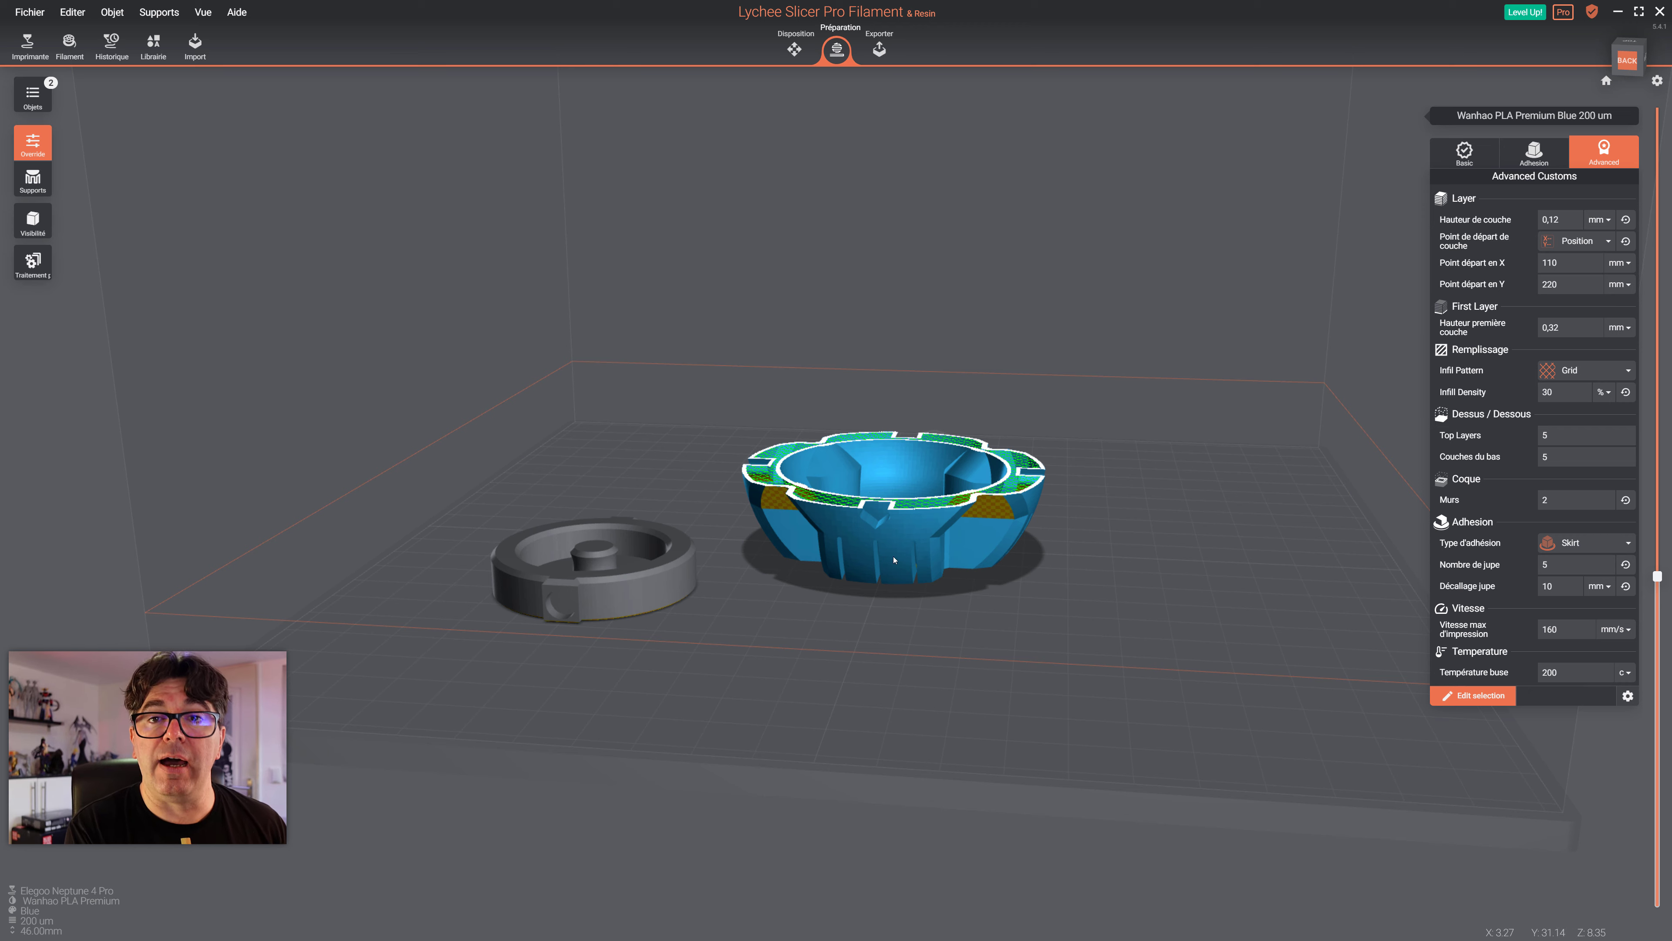
right_drag(1008, 561, 326, 593)
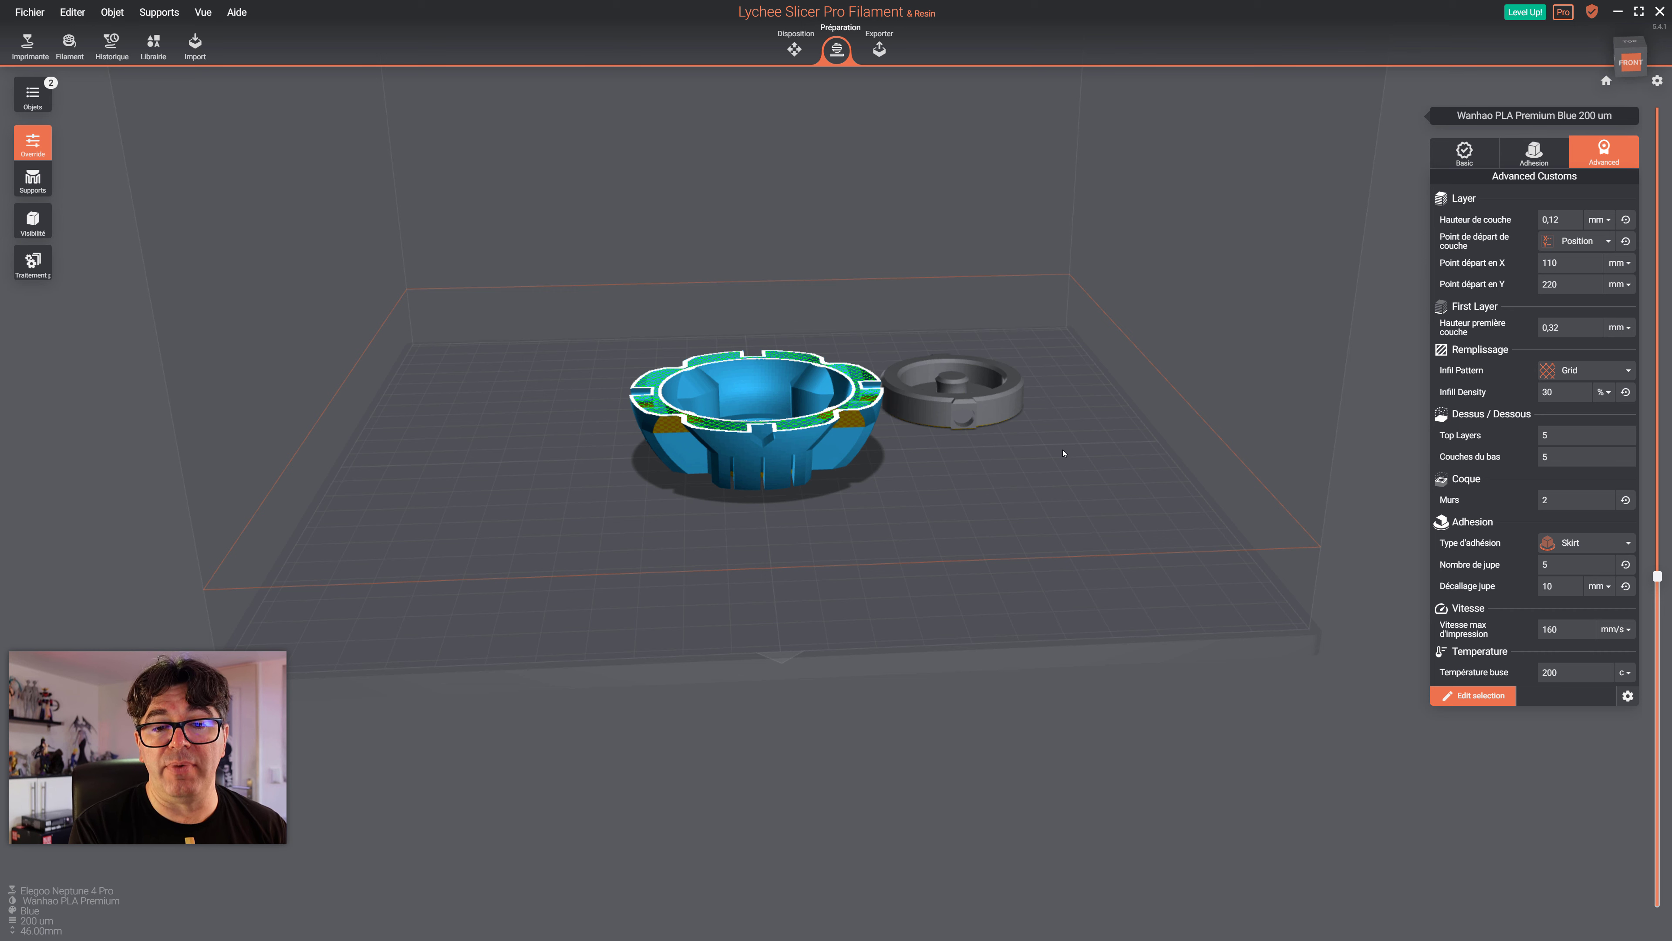
Generate the G-code for the box and lid with the overrides, and examine the infill, walls and skirts in the preview
click(879, 49)
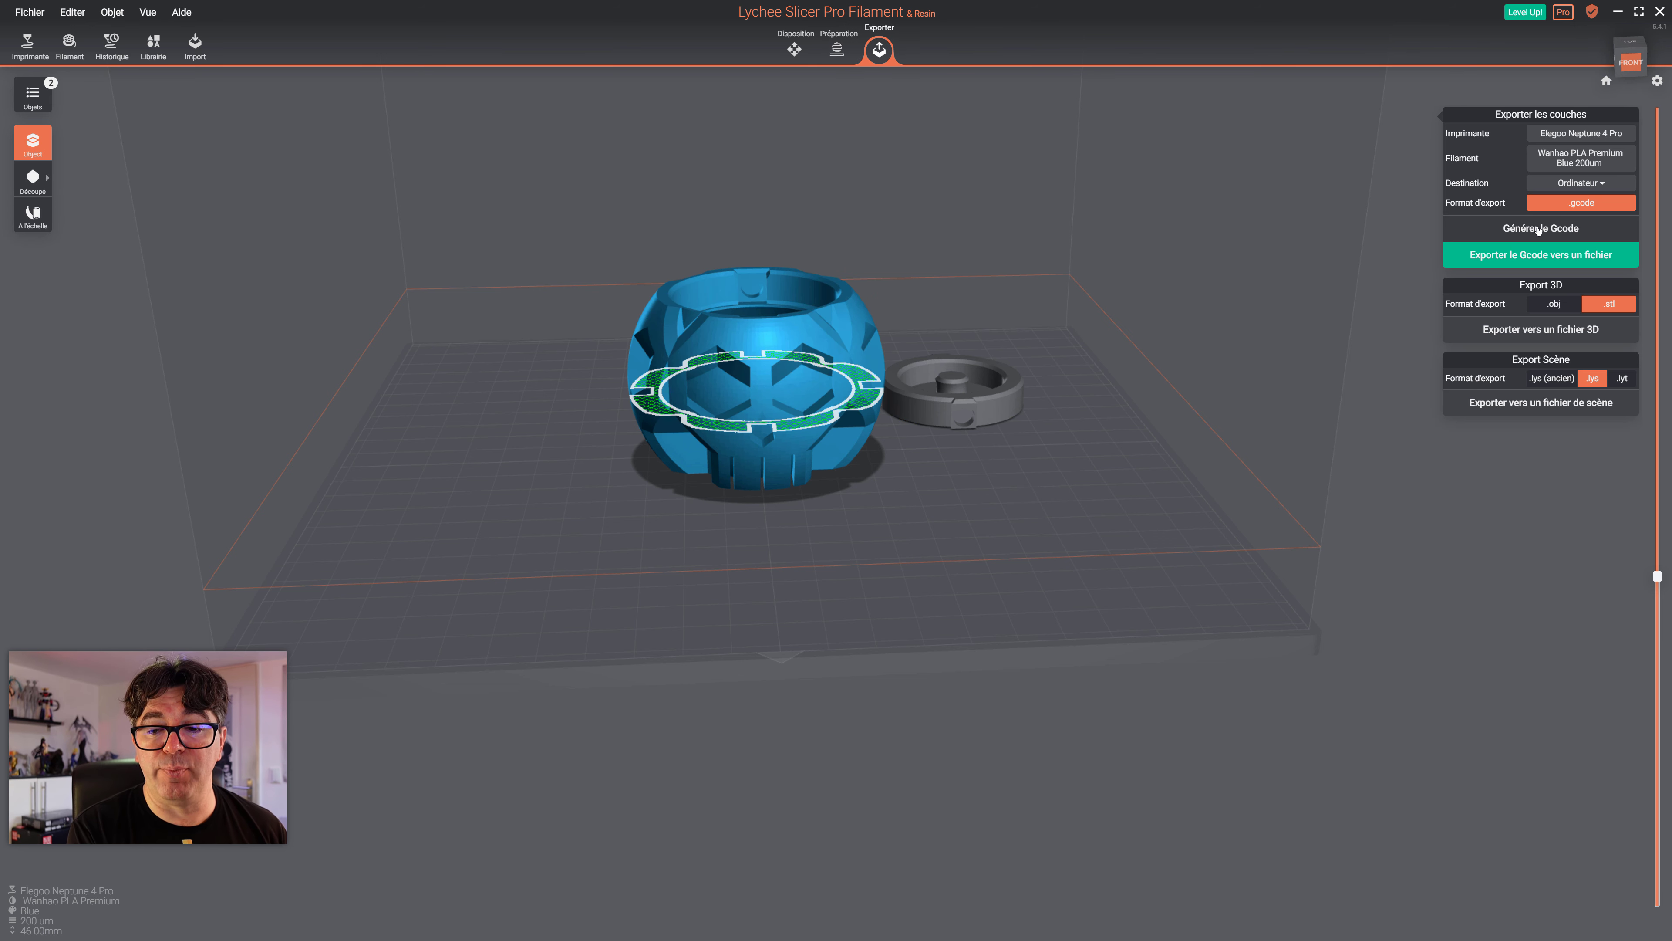
click(1538, 231)
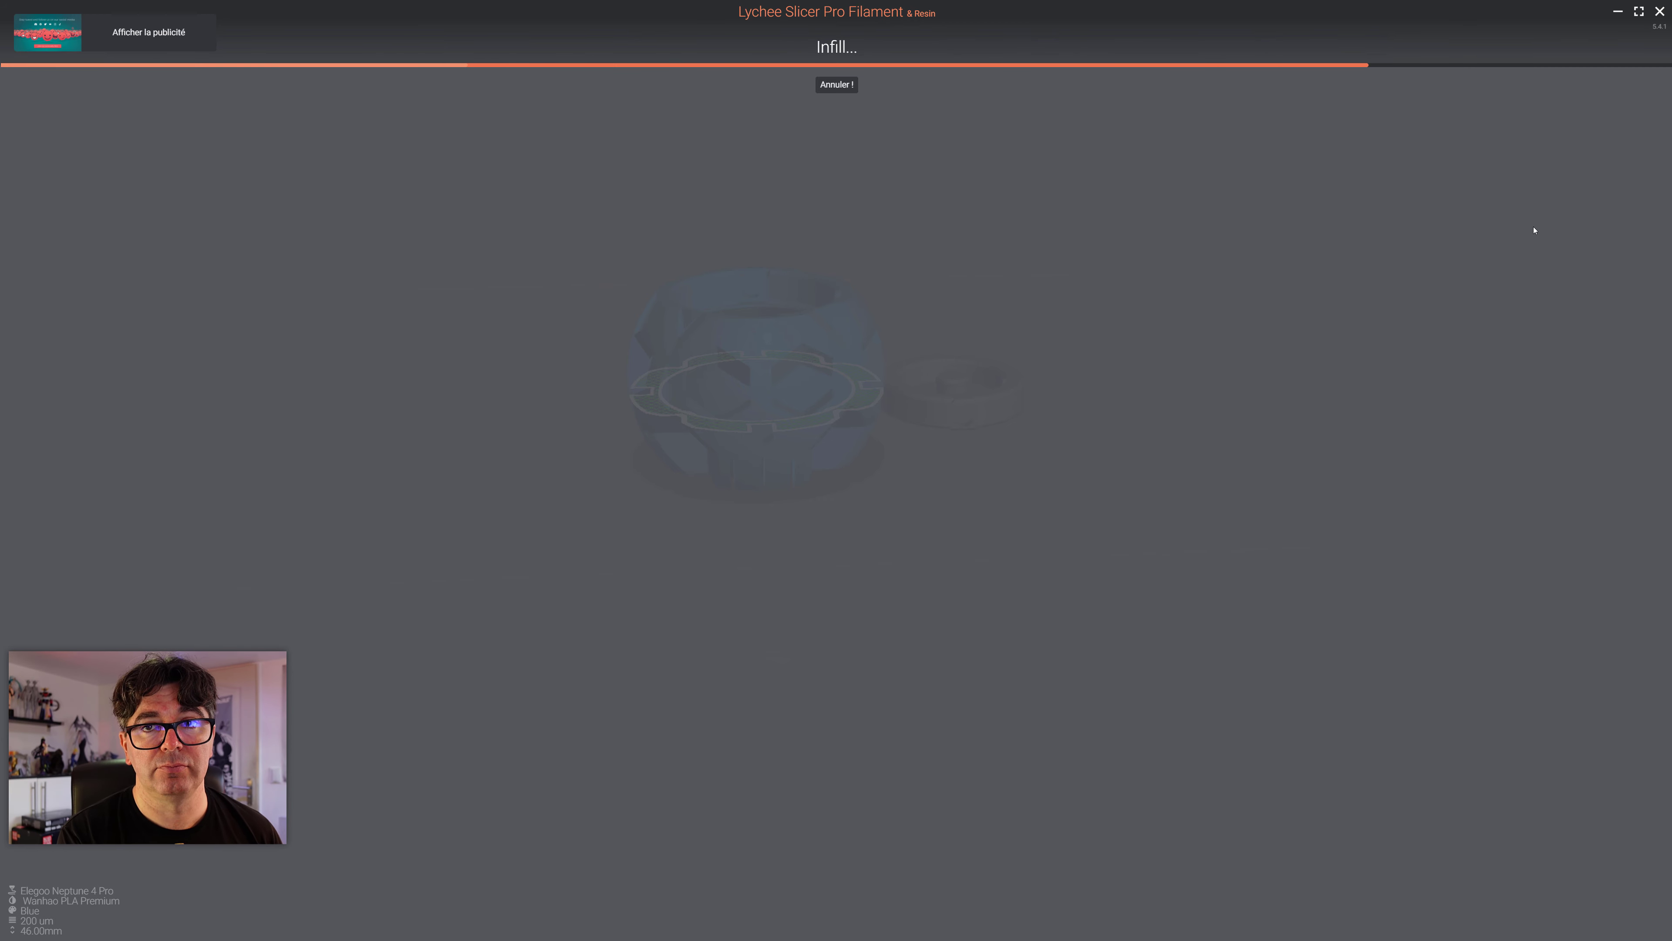
right_drag(751, 672, 825, 736)
scroll(810, 605, up, 7)
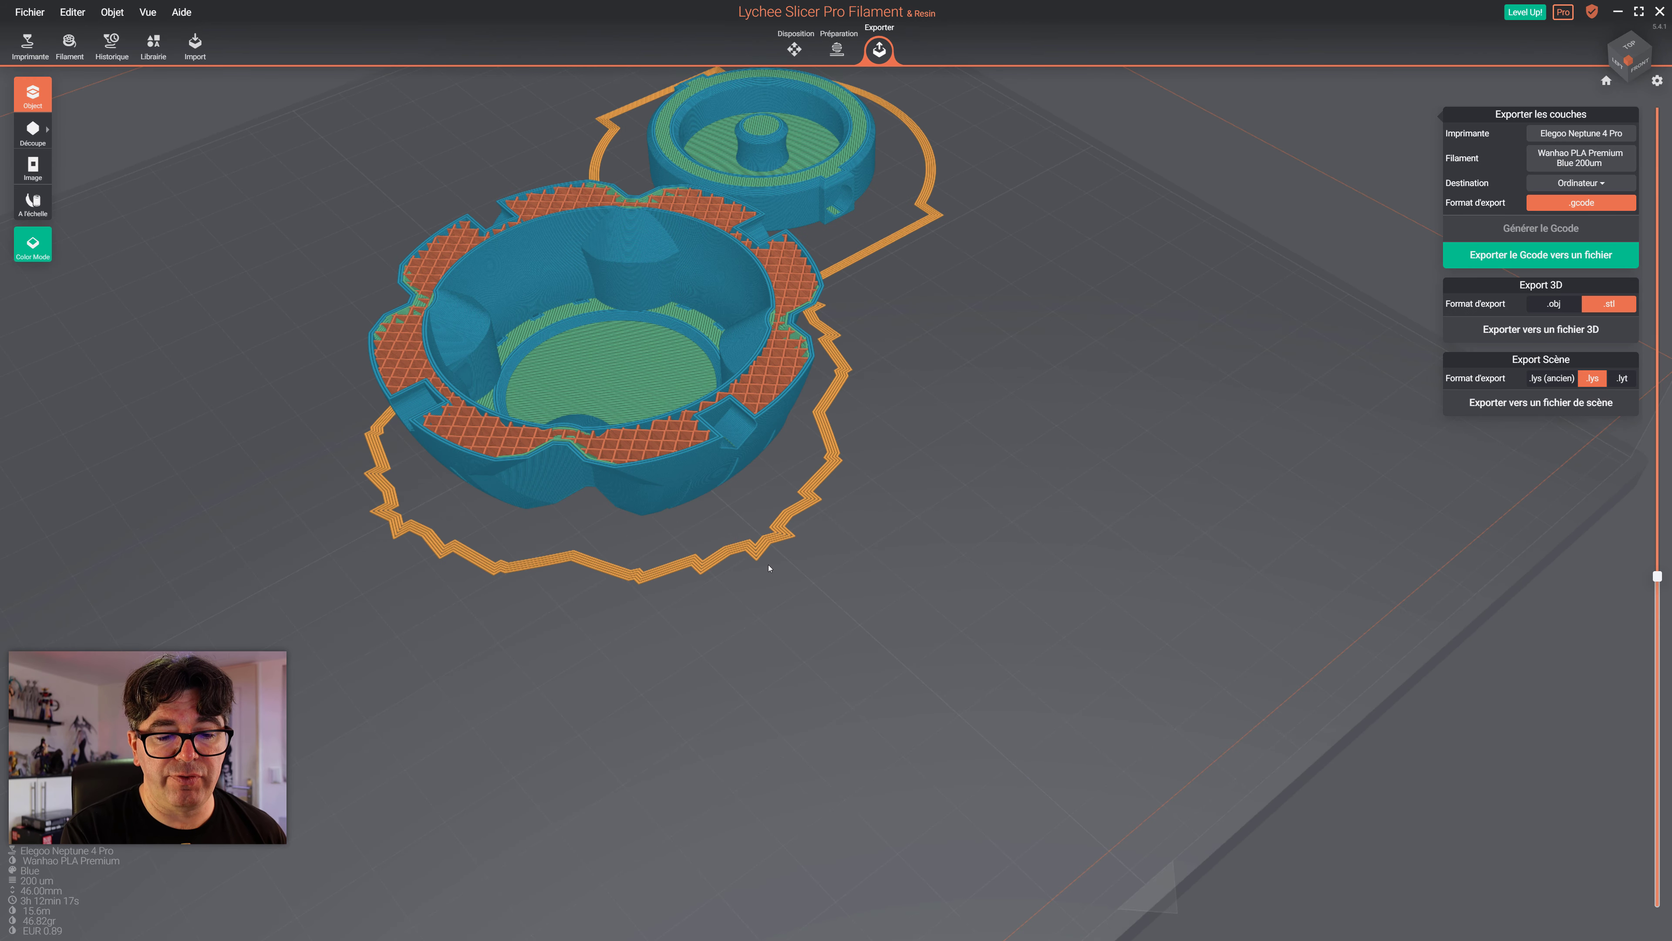
middle_drag(769, 568, 866, 697)
scroll(866, 697, up, 3)
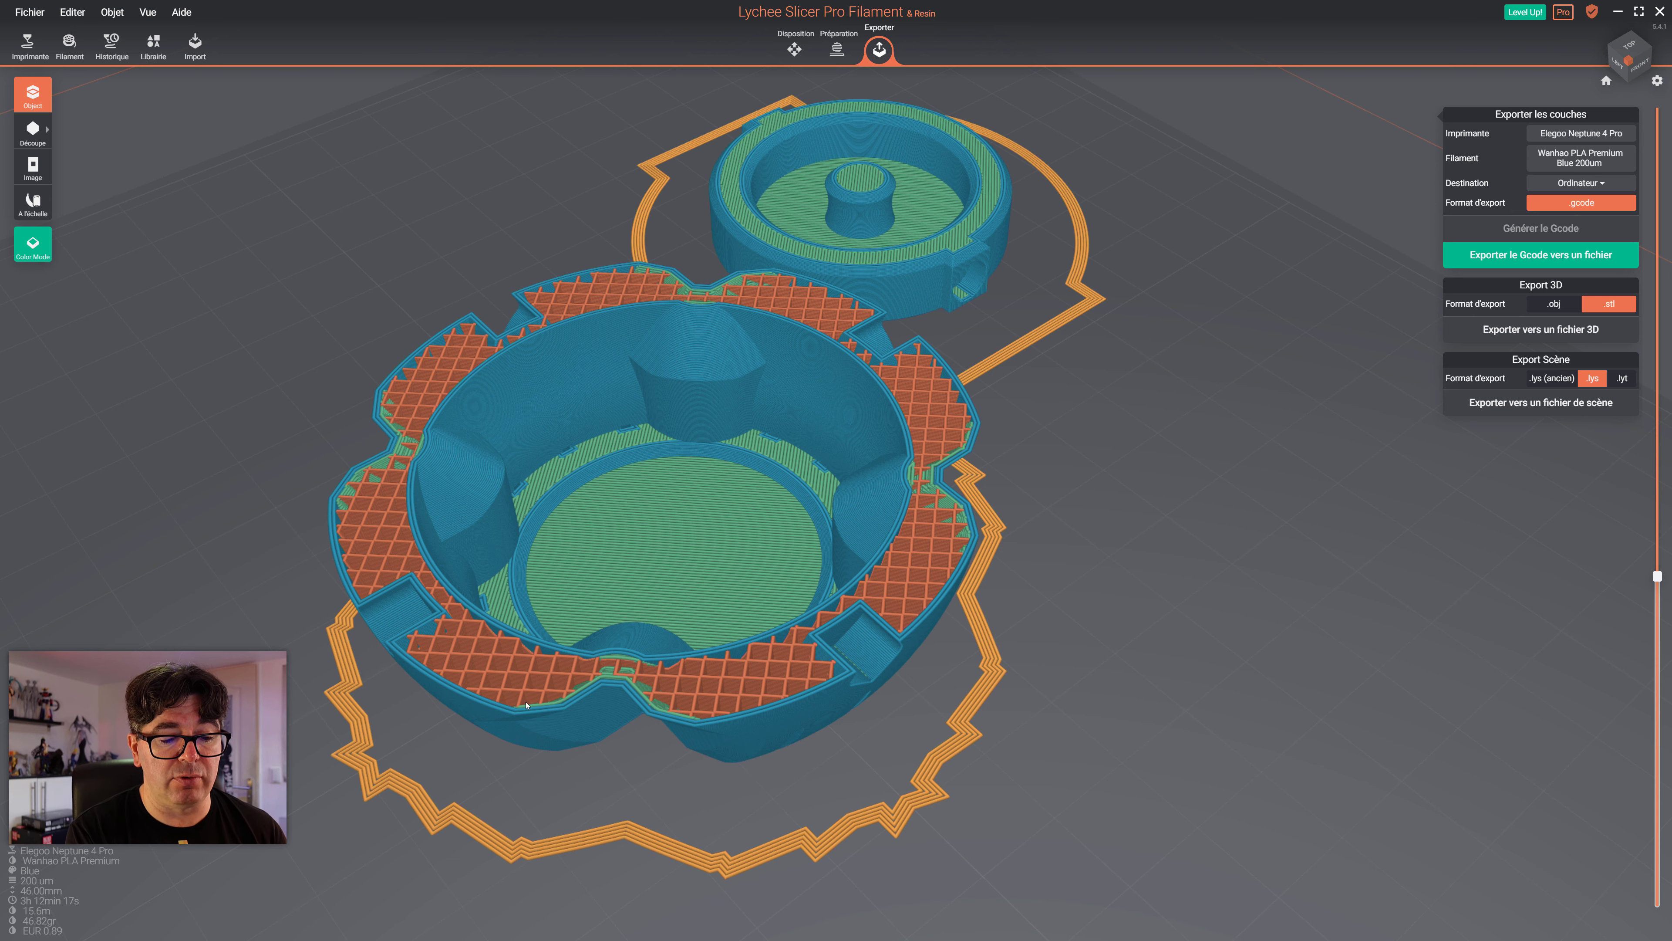
scroll(456, 677, up, 2)
scroll(1249, 715, down, 2)
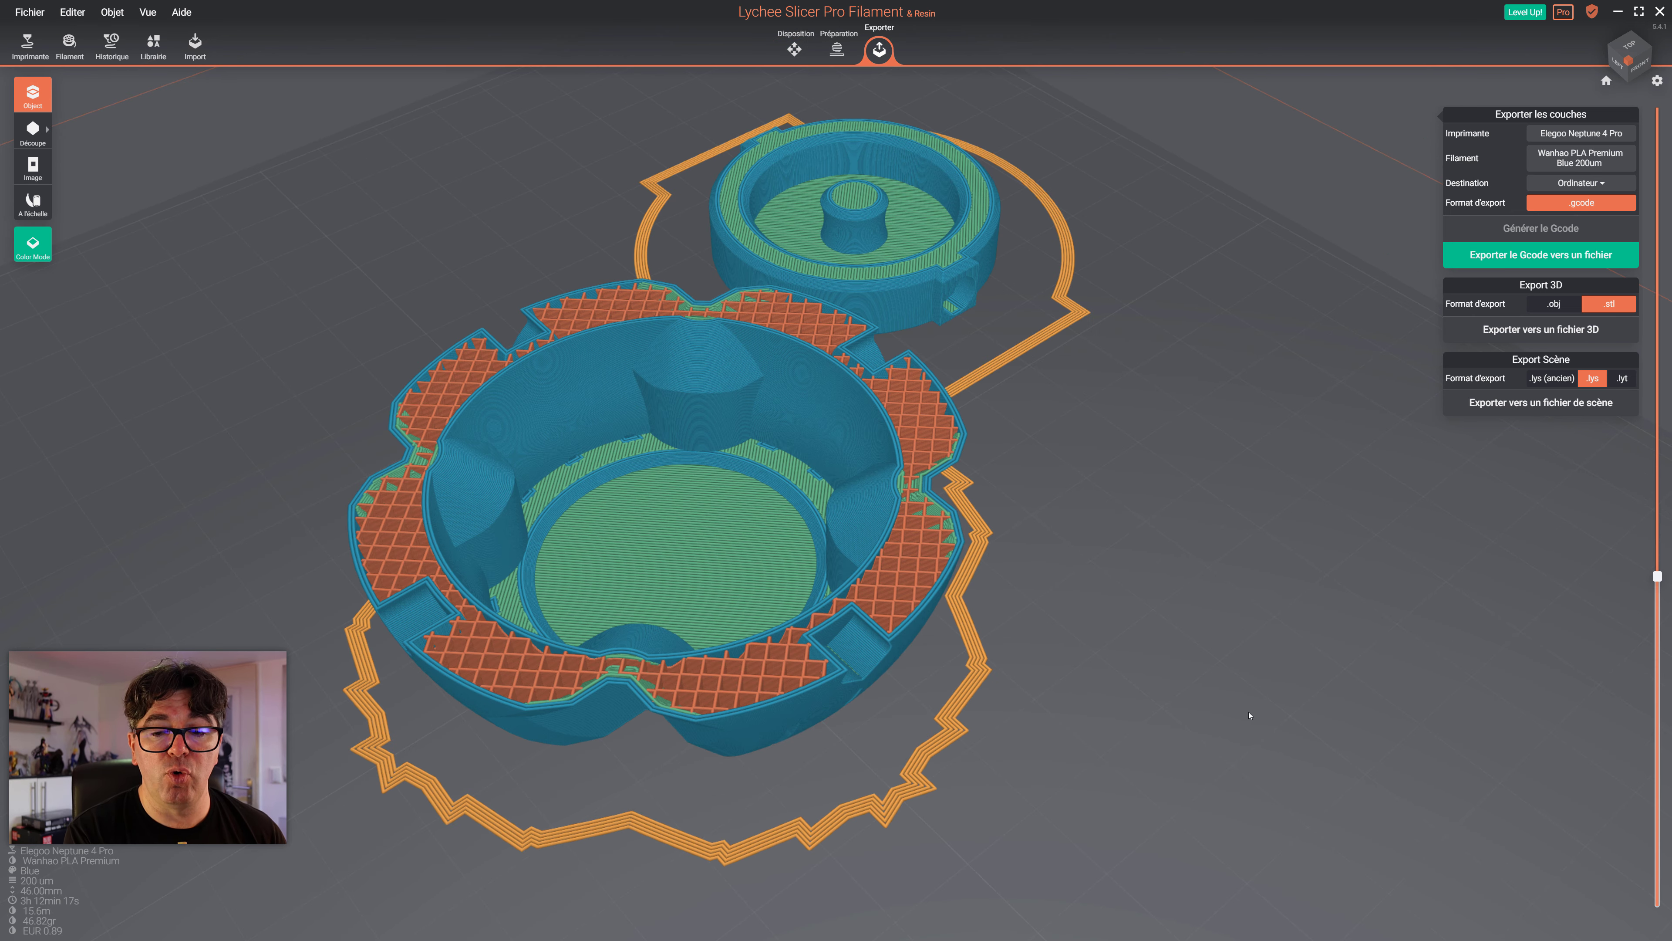
Lower the sliced preview to layer 96, inspect the box, lid and skirts, and return to the preparation stage
drag(1657, 576, 1595, 714)
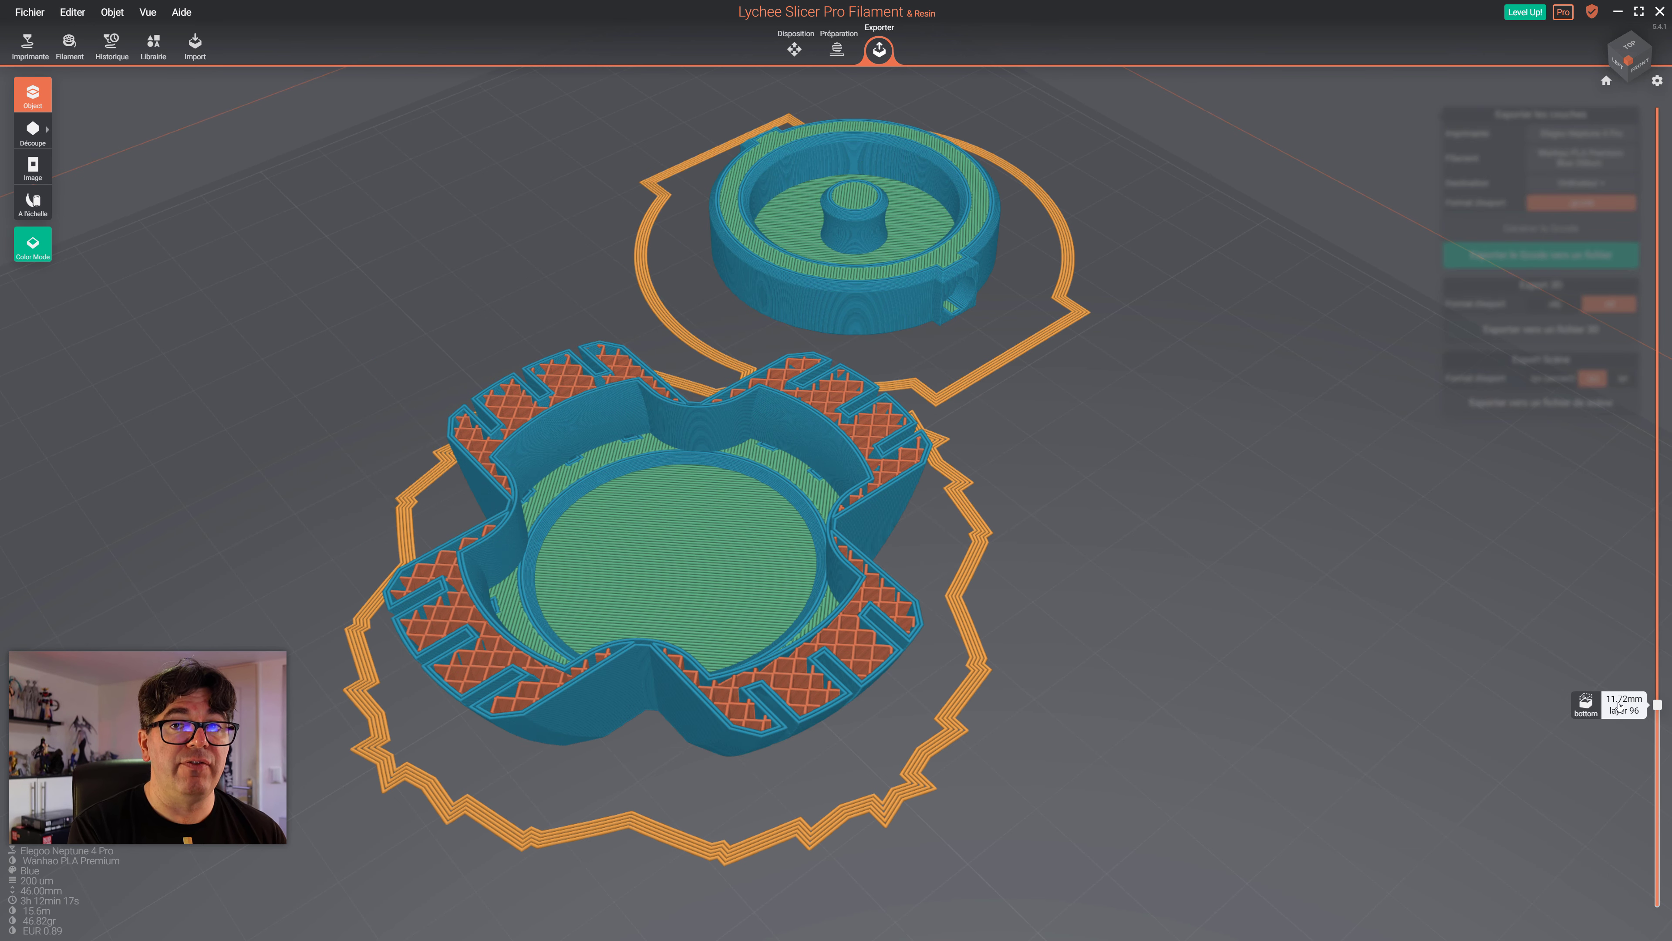
right_drag(1183, 512, 1028, 465)
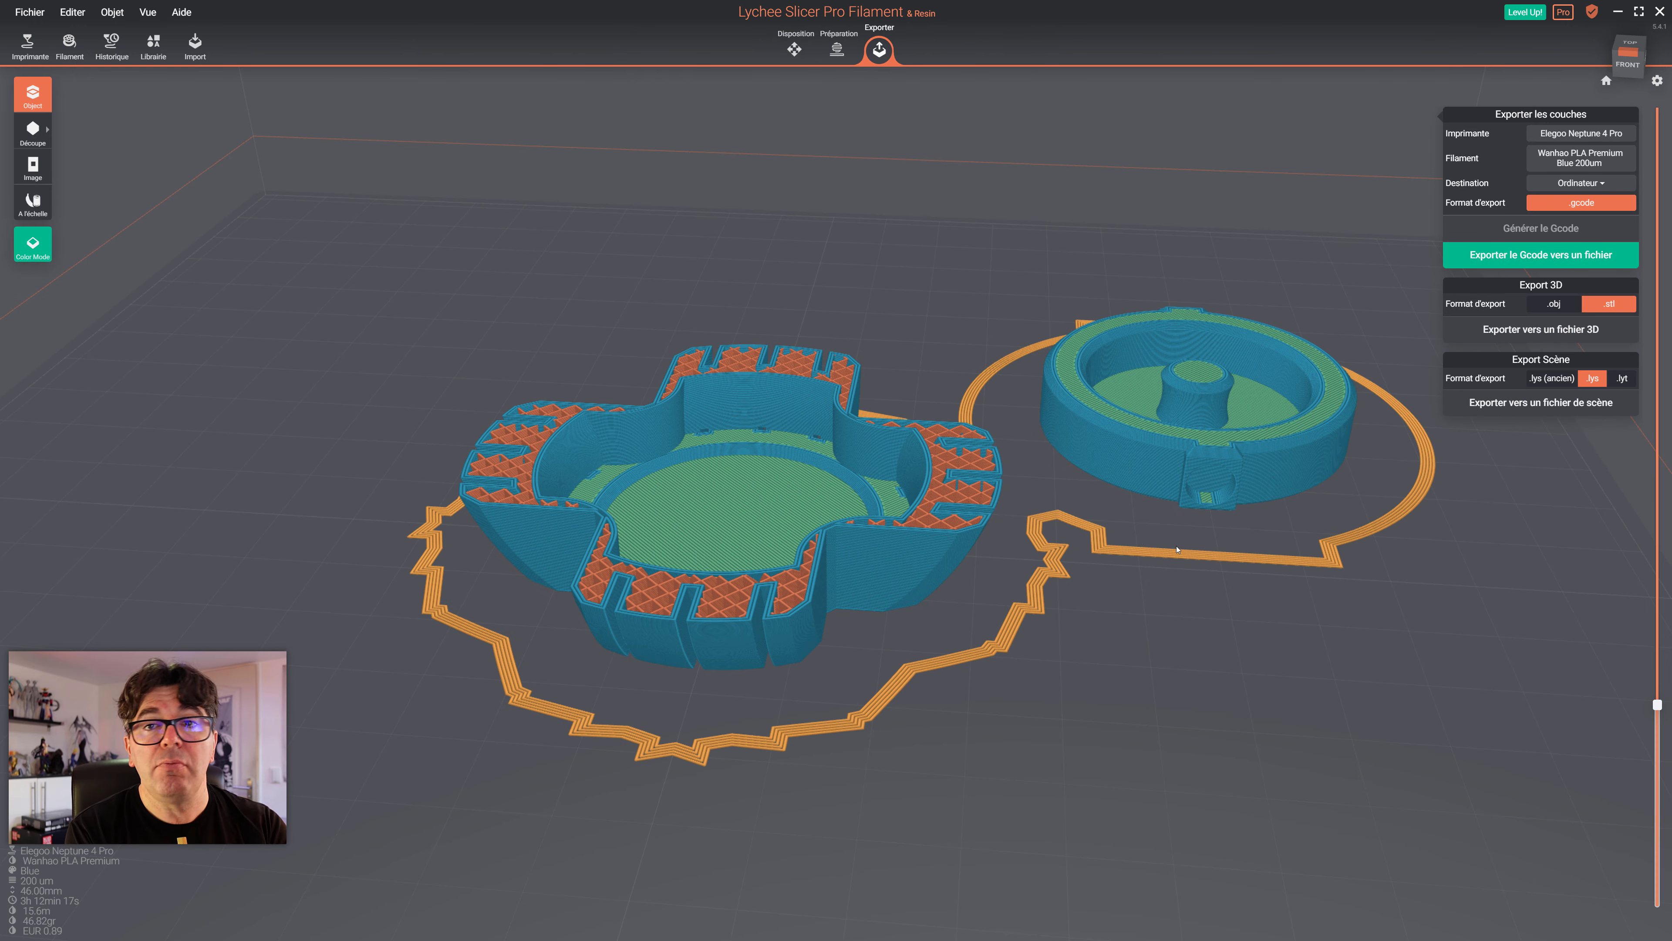
right_drag(1153, 553, 786, 591)
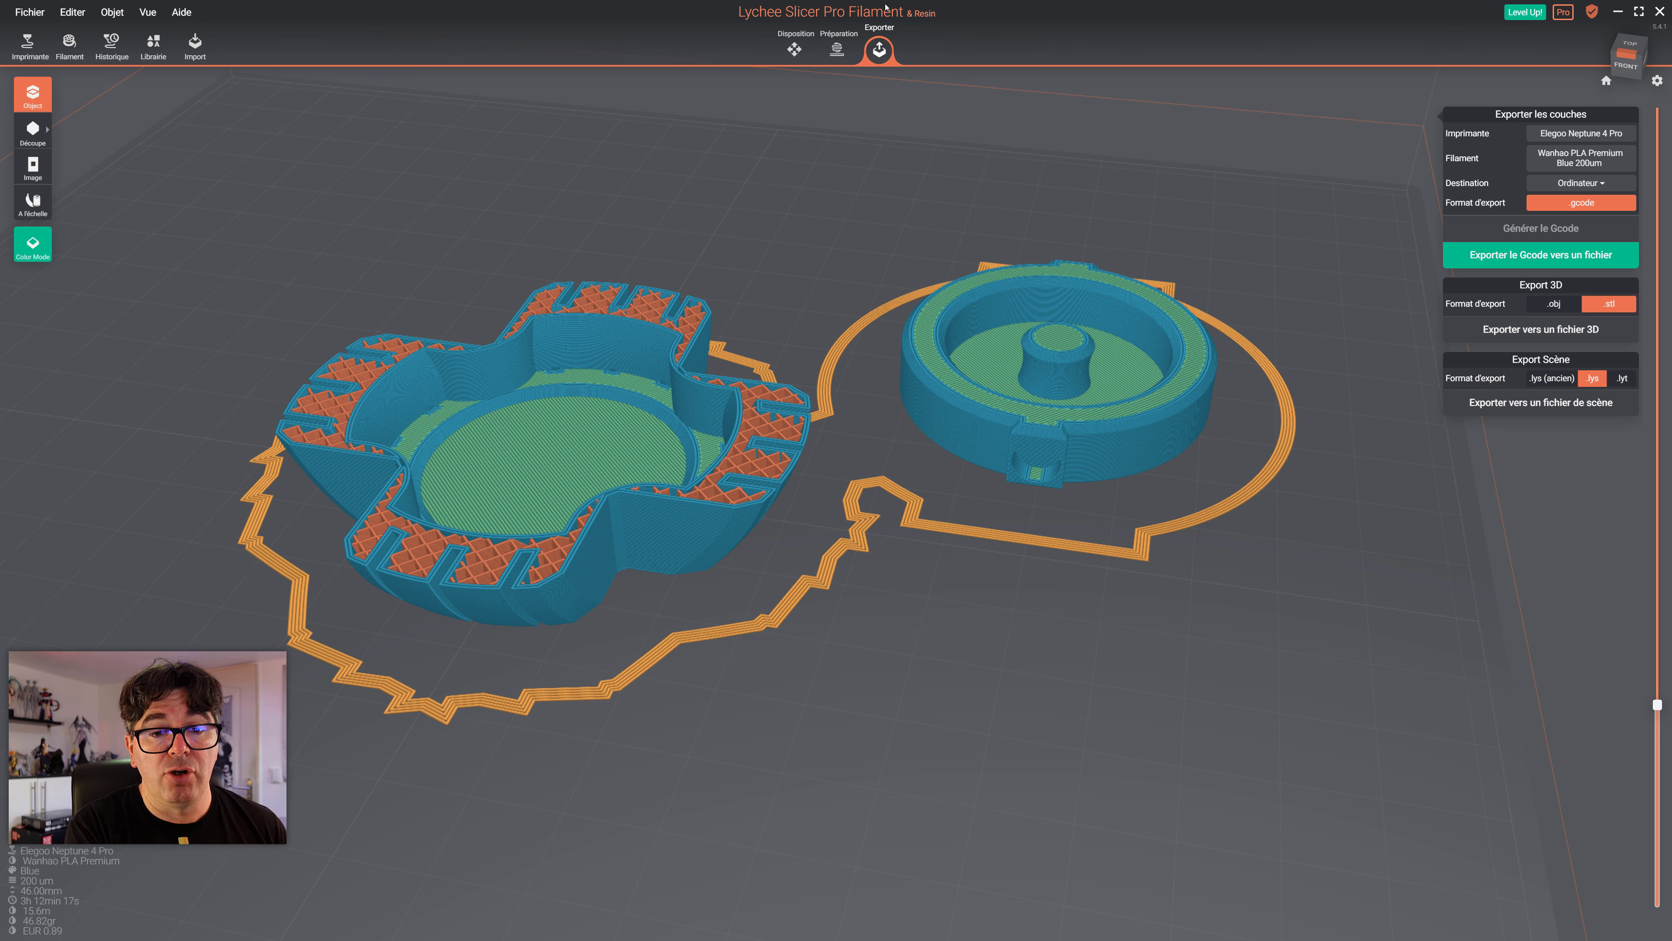
click(837, 49)
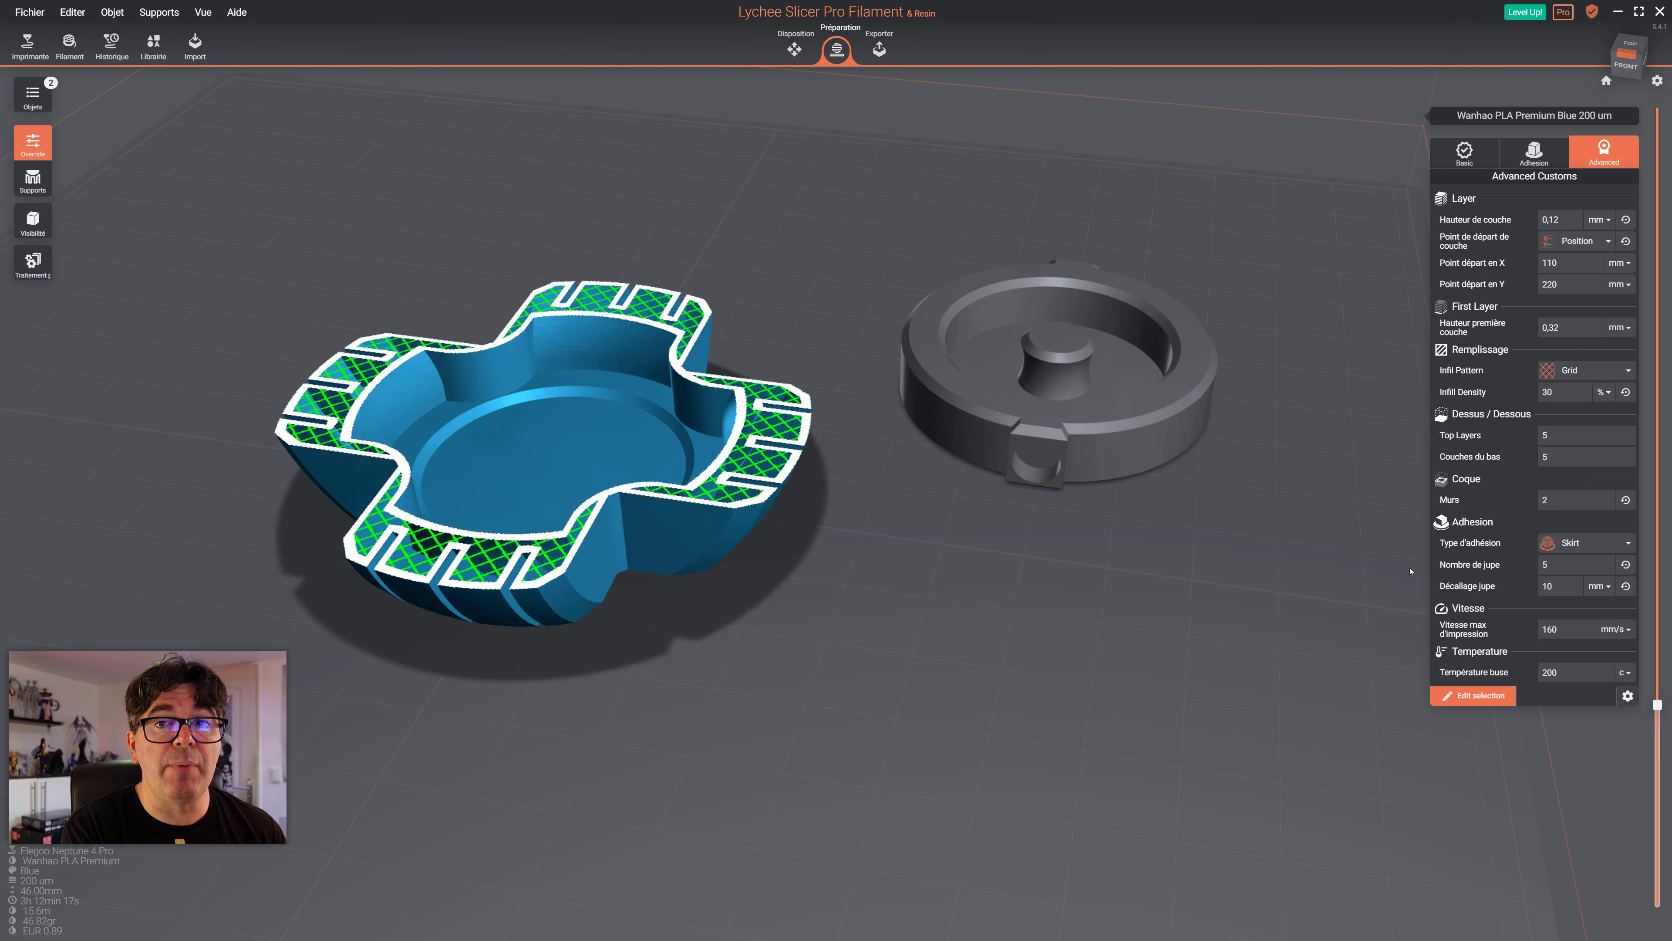
Review the basic override settings, and return to the export stage to view the sliced box, lid and skirts from several angles
click(1457, 158)
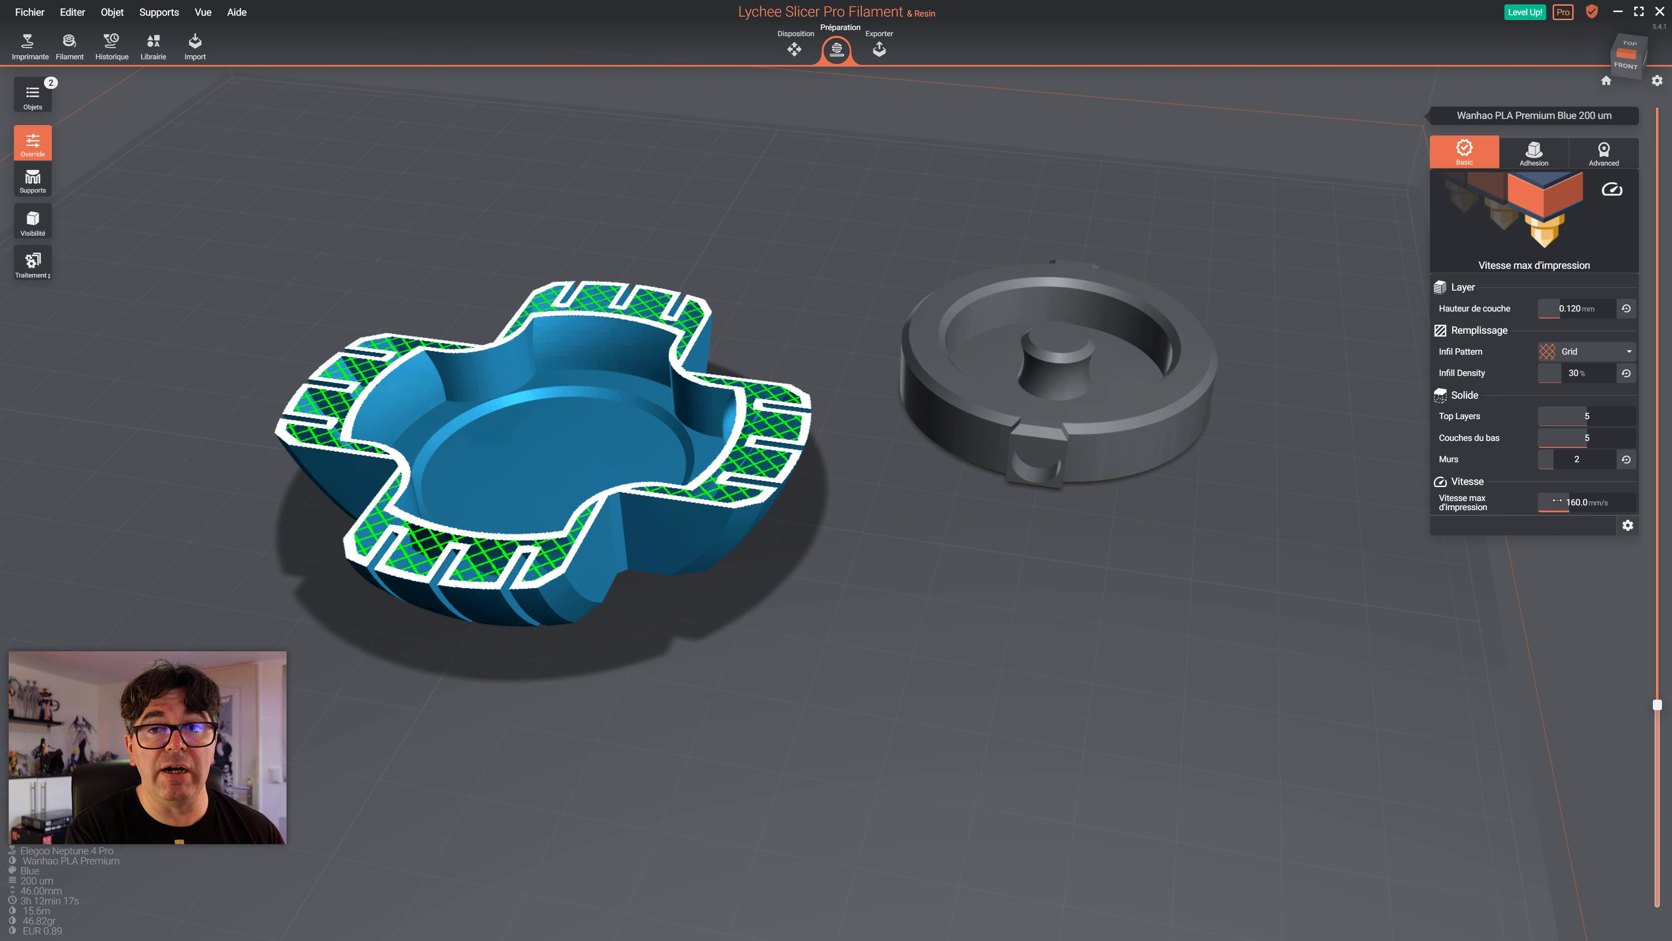
right_drag(1150, 691, 964, 720)
scroll(1049, 736, down, 3)
middle_drag(963, 721, 1101, 673)
scroll(1100, 673, down, 2)
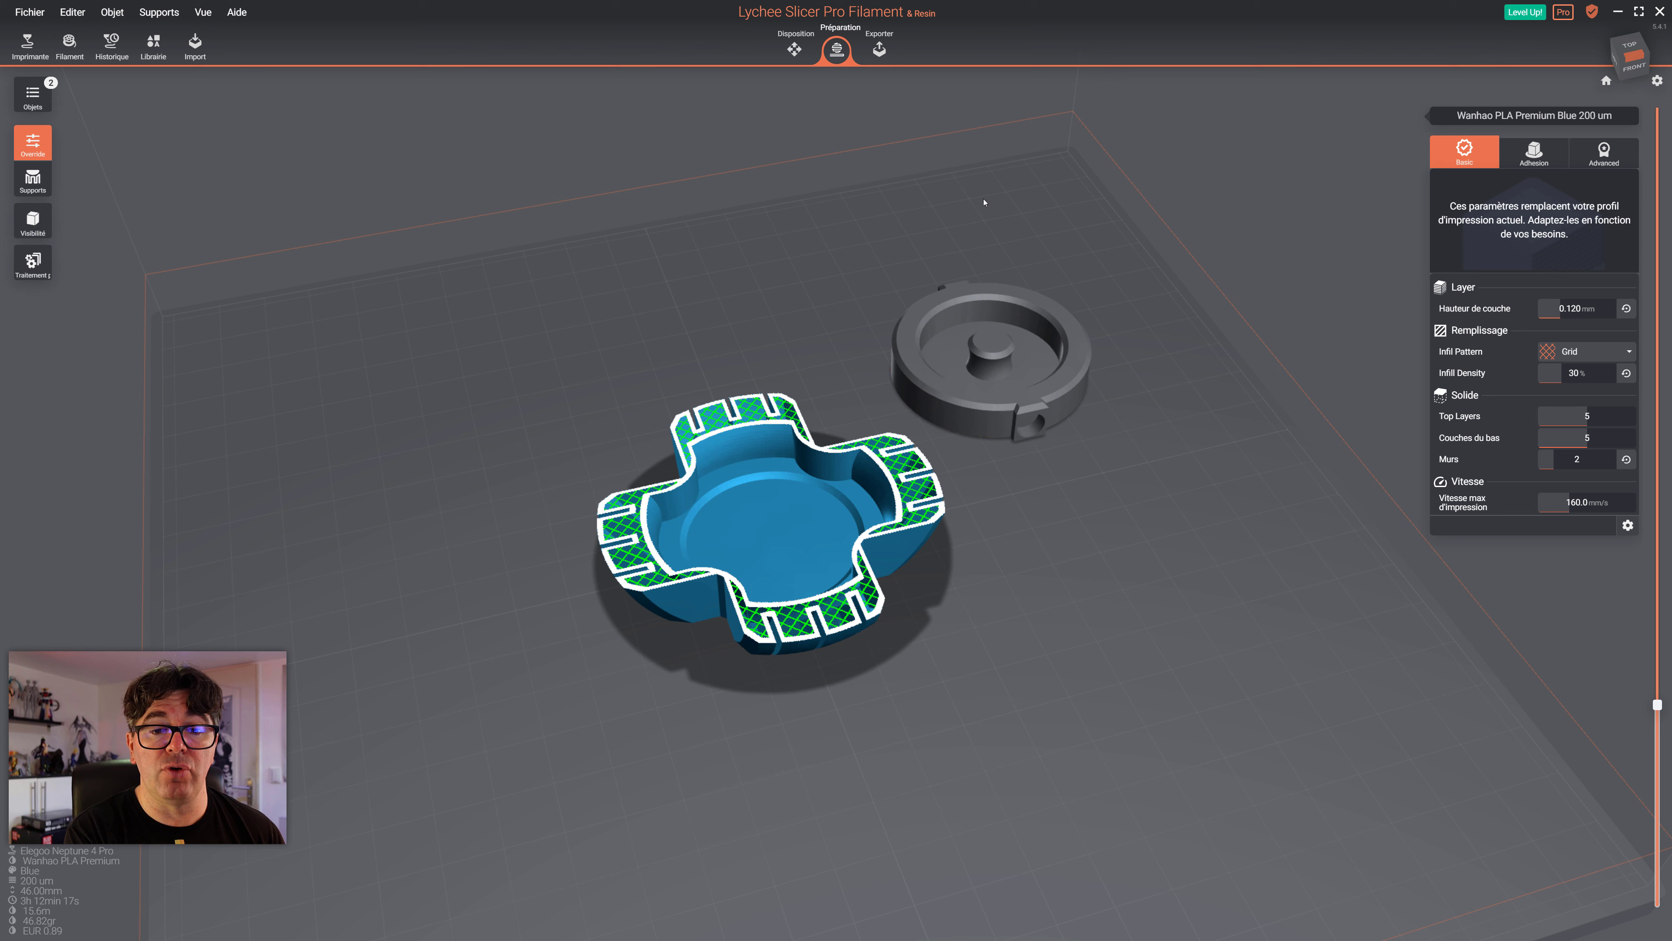
click(880, 52)
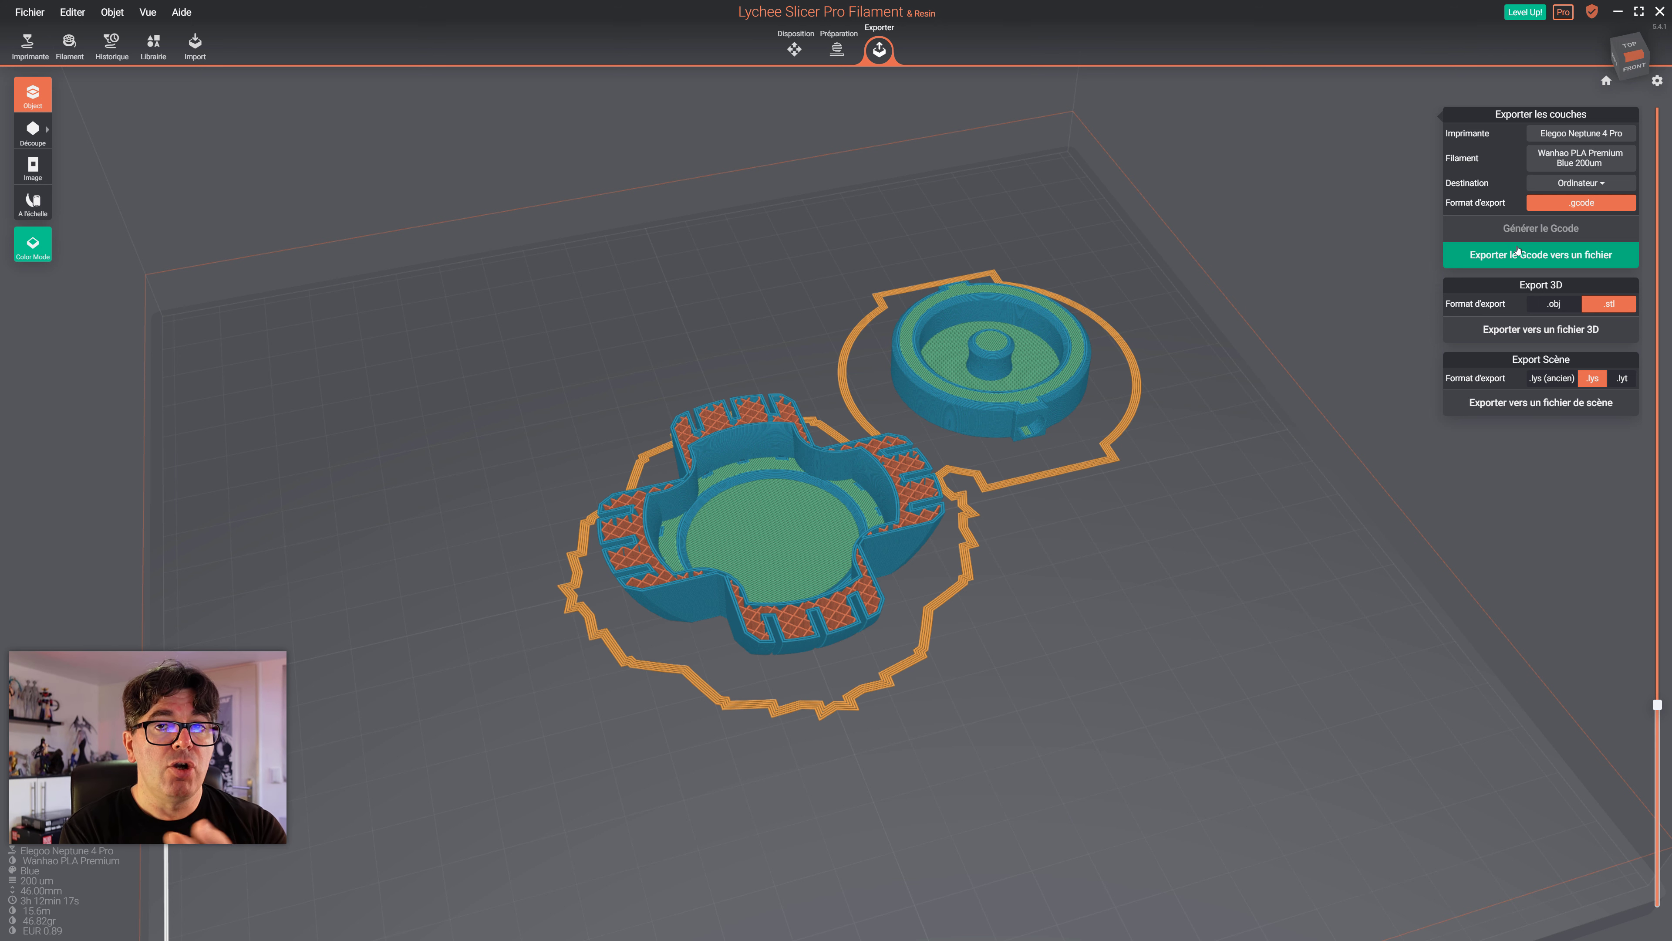
right_drag(484, 643, 351, 632)
middle_drag(873, 357, 805, 366)
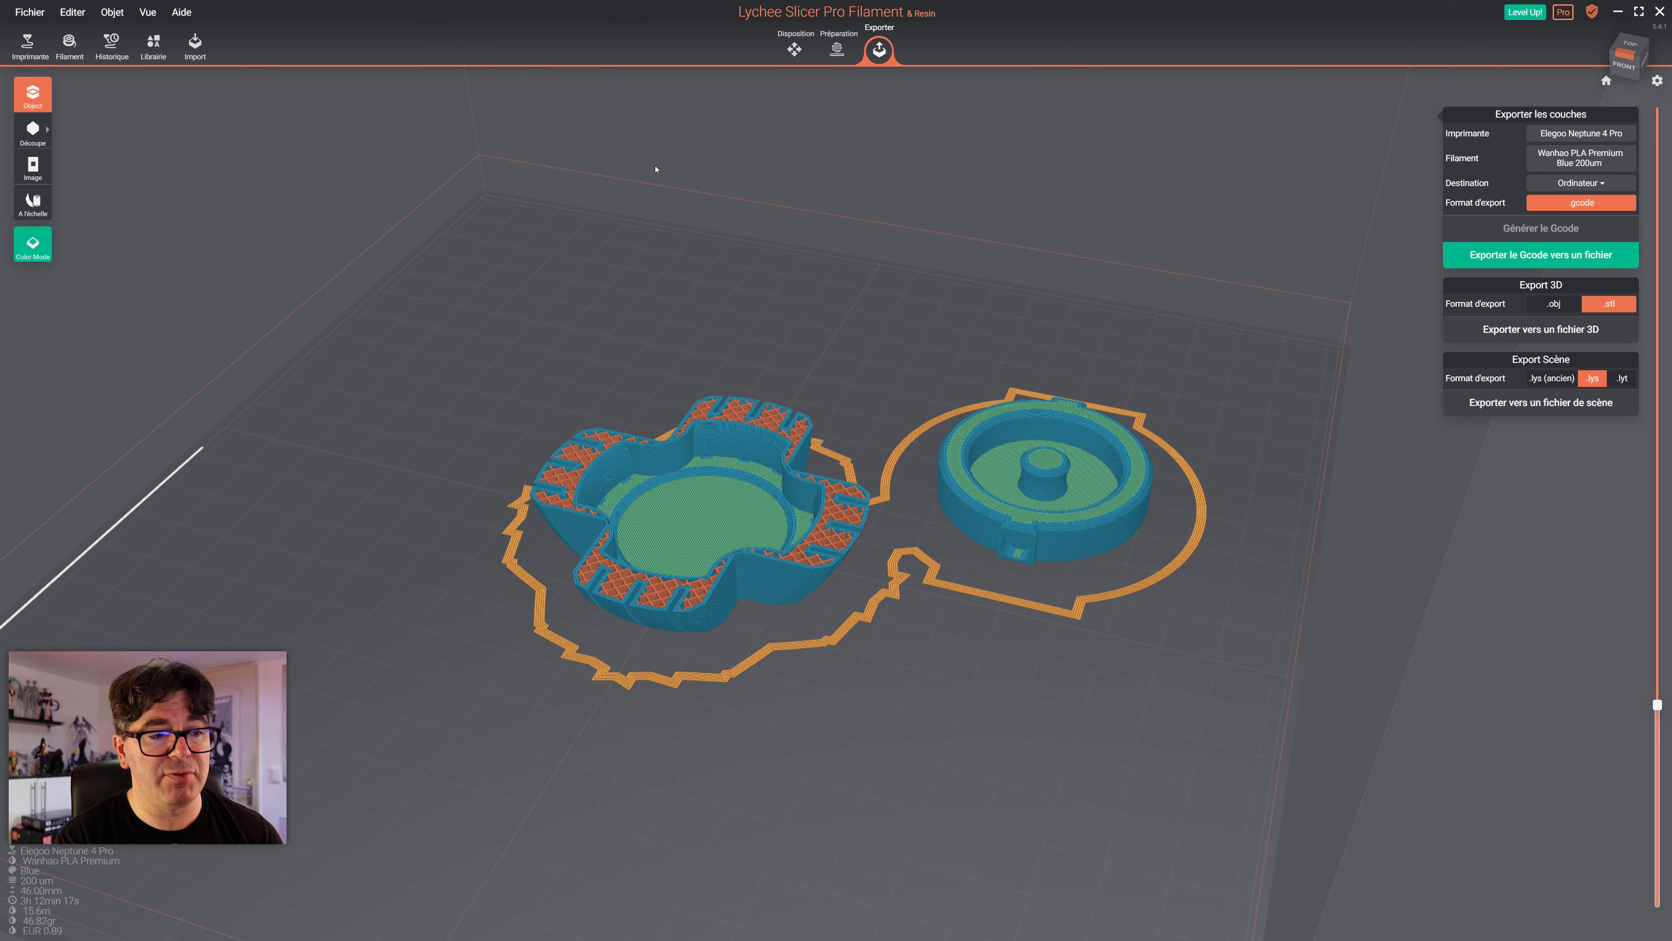
right_drag(309, 251, 343, 262)
Display the sliced box as a cutaway and raise the cut level to layer 166 to examine its infill and walls
click(31, 132)
scroll(337, 361, up, 5)
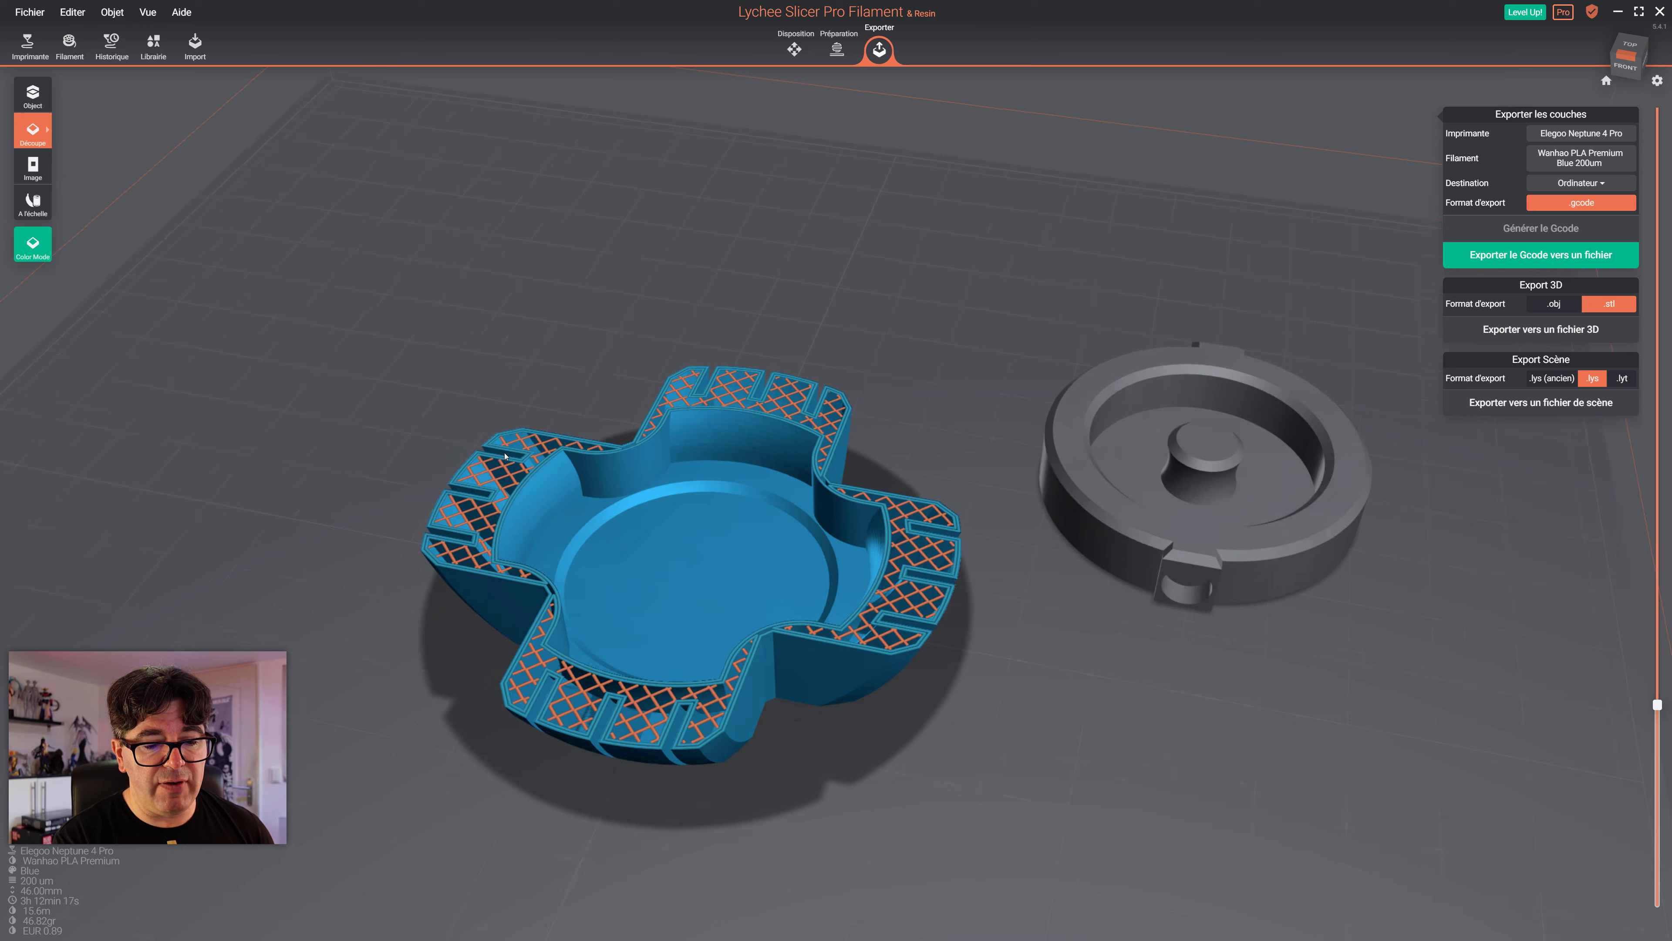
right_drag(595, 461, 536, 462)
key(Up)
key(Up)
key(Up)
key(Up)
key(Up)
key(Up)
key(Up)
key(Up)
key(Up)
key(Up)
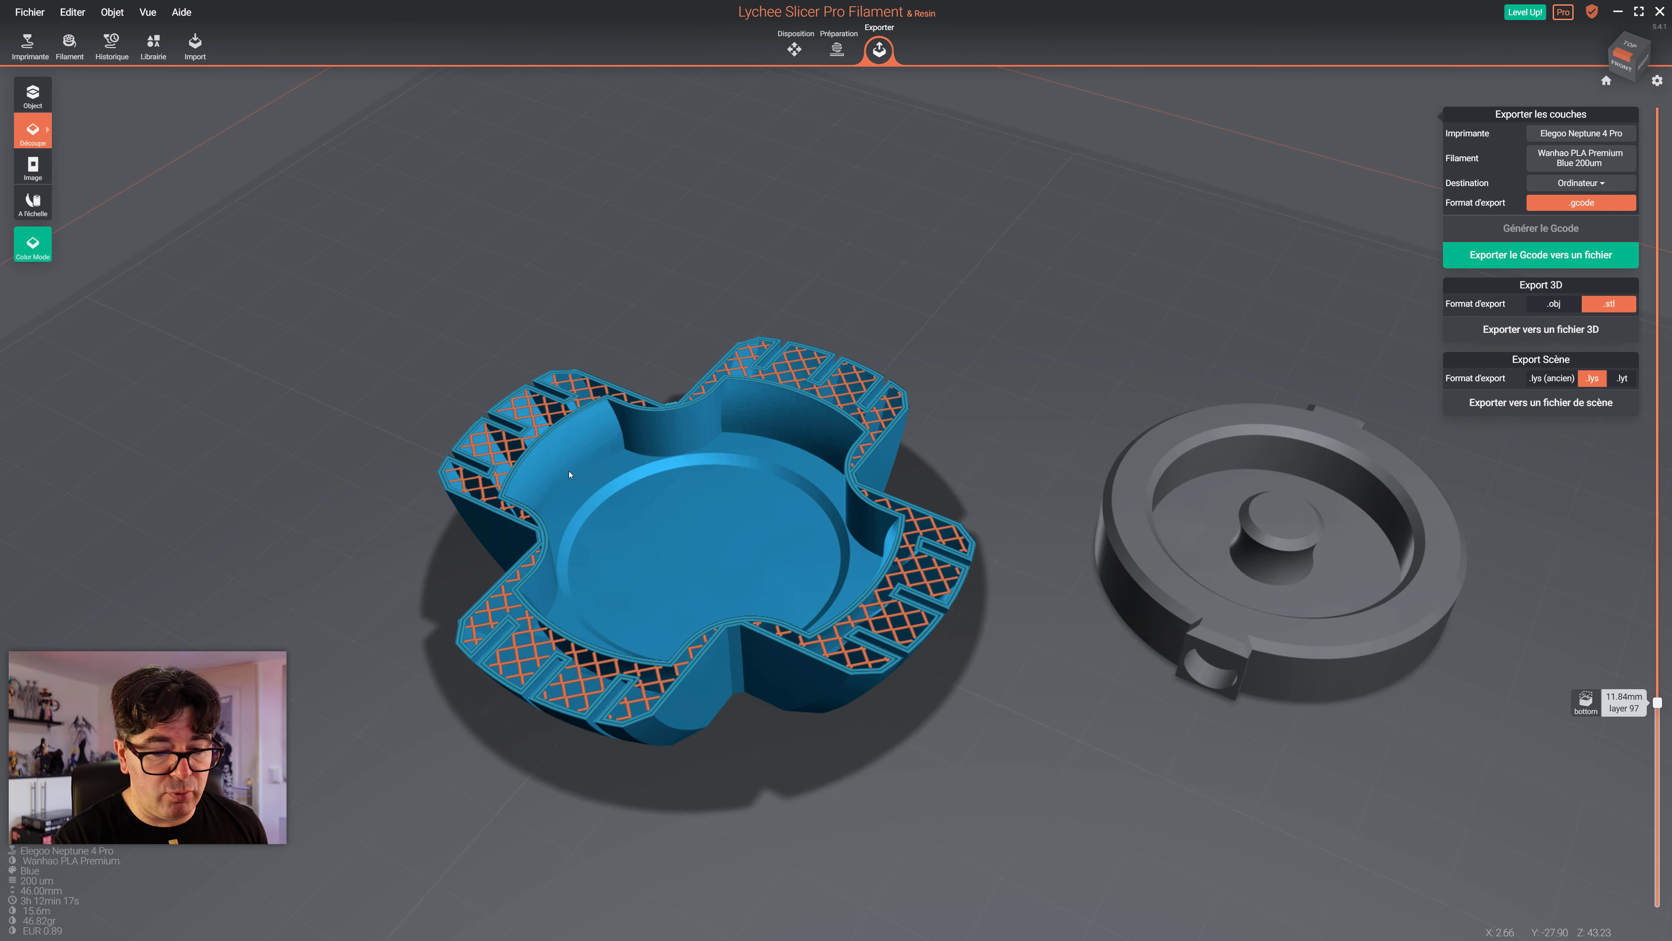
mouse_move(854, 642)
right_down()
mouse_move(846, 527)
mouse_move(844, 626)
right_up()
key(Up)
key(Up)
key(Up)
key(Up)
key(Up)
key(Up)
key(Up)
key(Up)
key(Up)
key(Up)
key(Up)
key(Up)
key(Up)
key(Up)
key(Up)
key(Up)
key(Up)
key(Up)
key(Up)
key(Up)
key(Up)
key(Up)
key(Up)
key(Up)
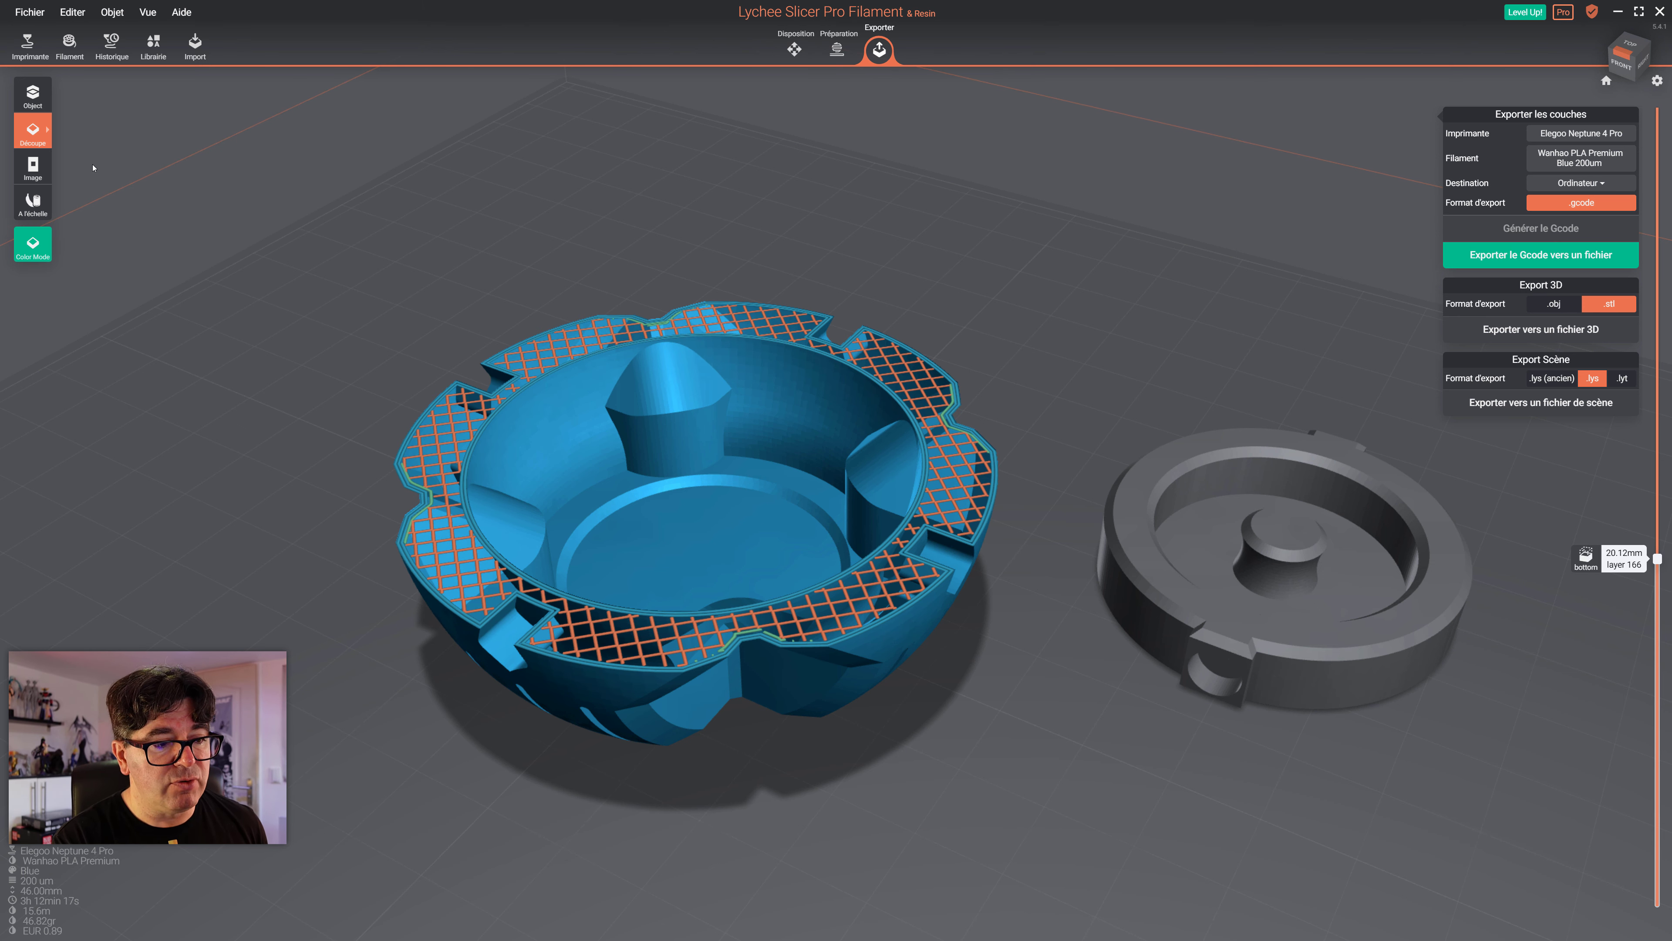
Try the Bas cutaway mode, switch to Ligne to isolate a single layer, and step upward to layer 173
click(32, 130)
click(83, 209)
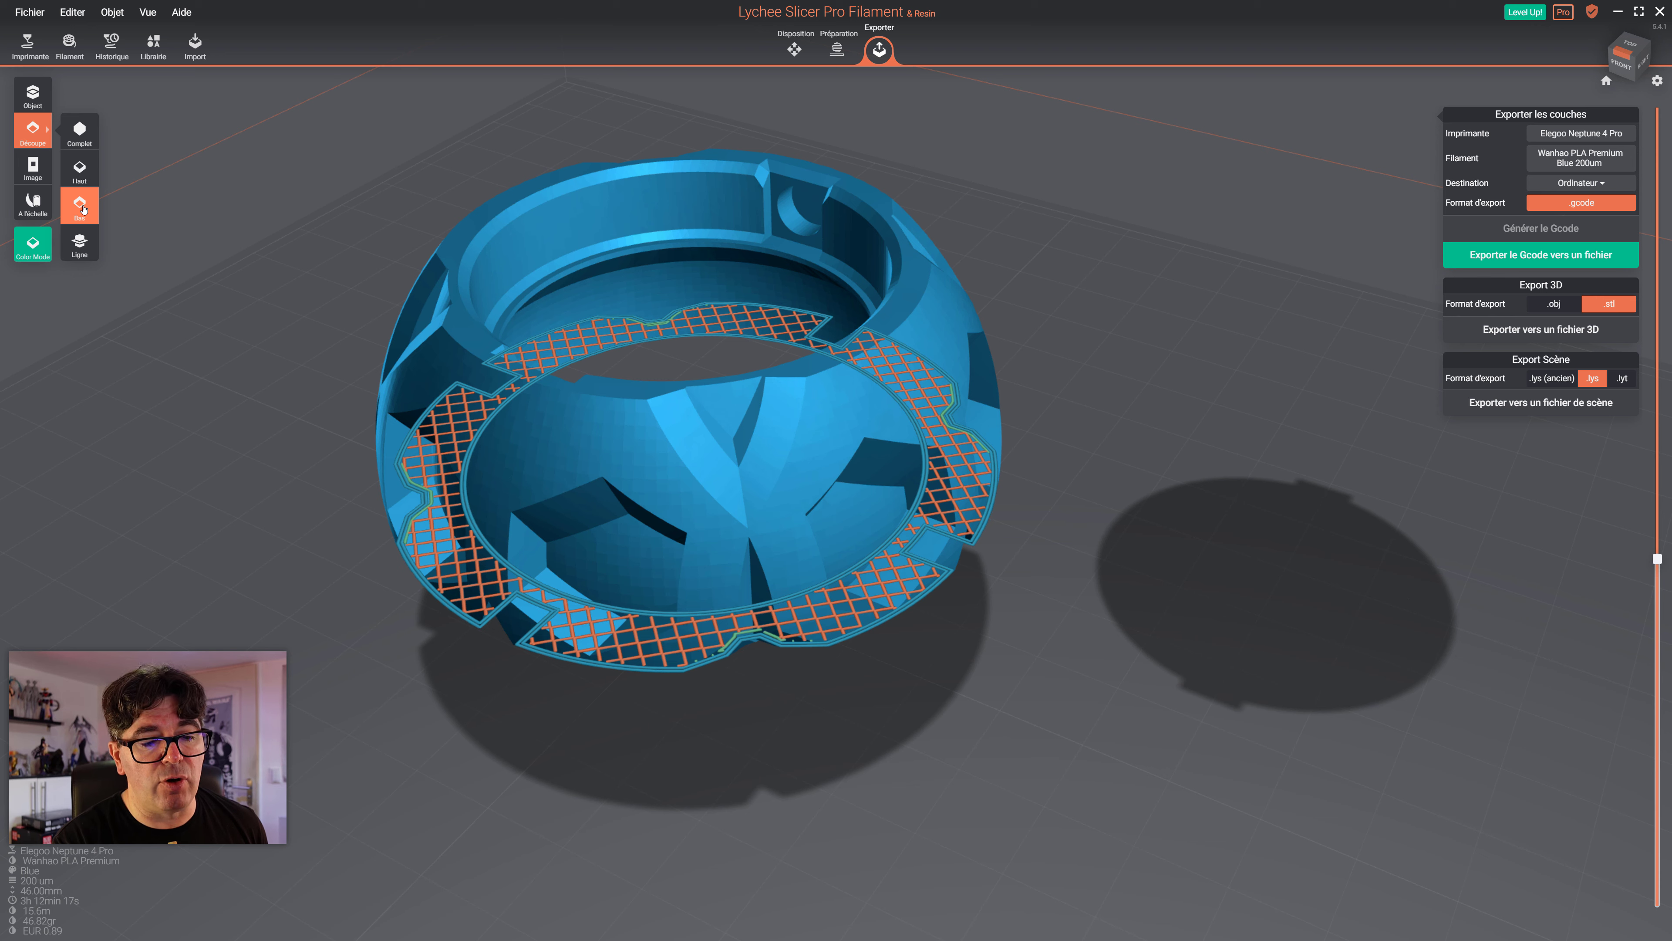
click(92, 256)
key(Up)
key(Up)
key(Up)
key(Up)
key(Up)
key(Up)
key(Up)
key(Up)
key(Up)
key(Up)
key(Up)
key(Up)
key(Up)
key(Up)
key(Up)
key(Up)
key(Up)
key(Up)
key(Up)
key(Up)
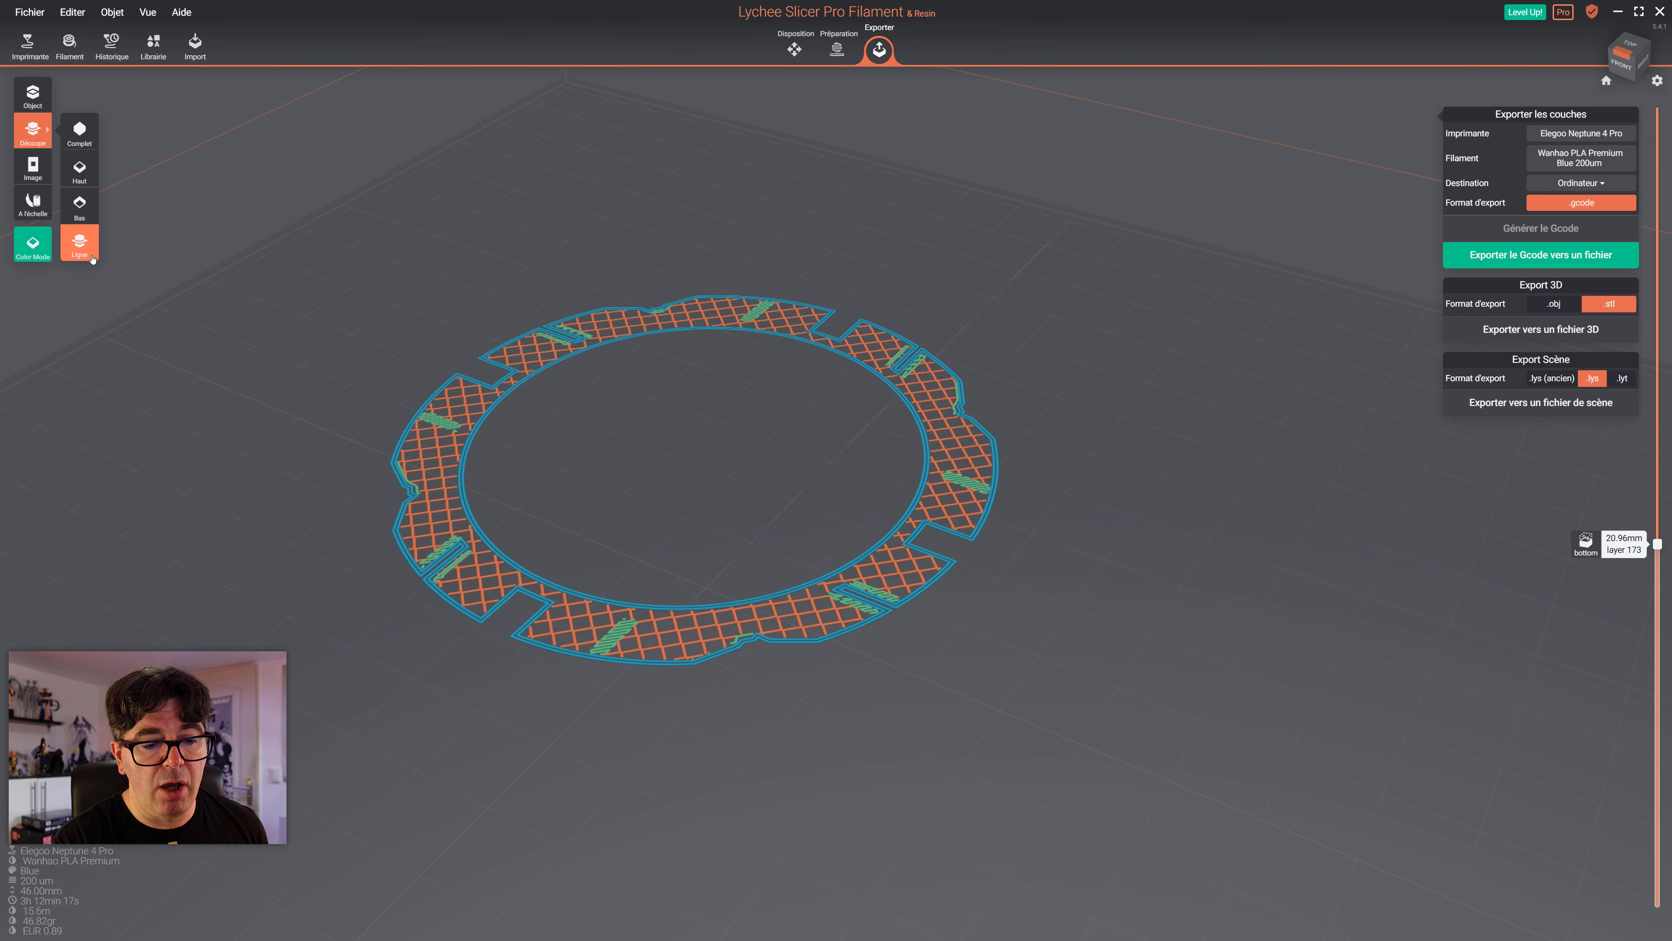
Step the isolated layer down to layer 133, examining the grid infill and contours of the box
key(Down)
key(Down)
key(Down)
key(Down)
key(Down)
key(Down)
key(Down)
key(Down)
key(Down)
key(Down)
key(Down)
key(Down)
key(Down)
key(Down)
key(Down)
key(Down)
key(Down)
key(Down)
key(Down)
key(Down)
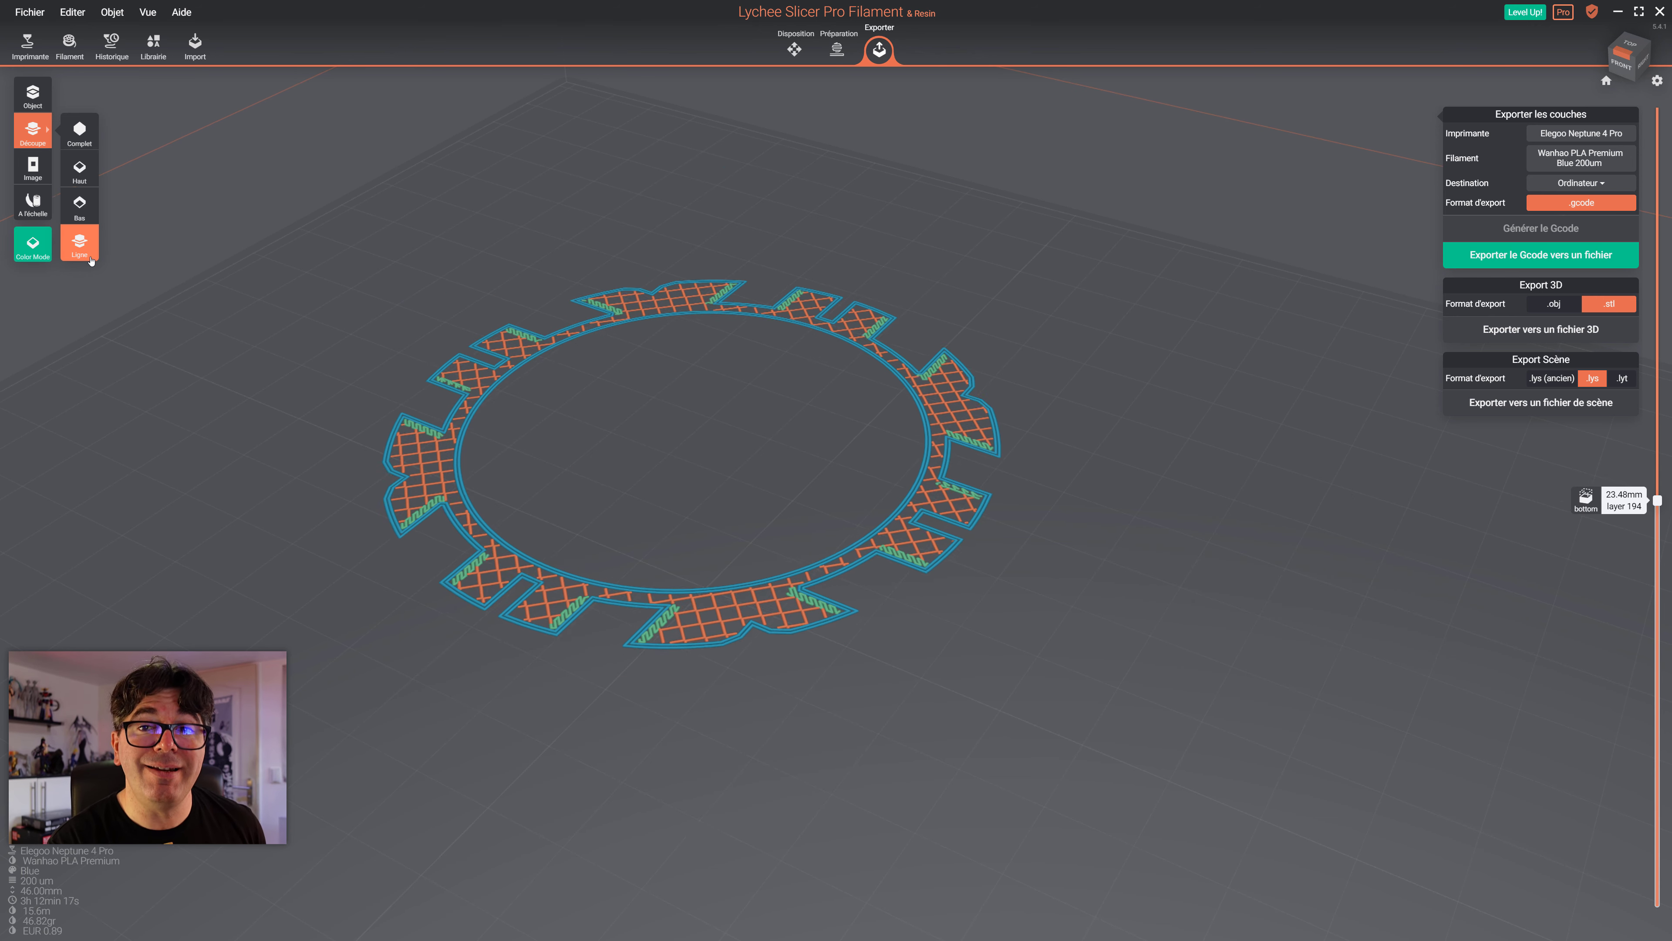
key(Down)
key(Down)
key(Down)
key(Down)
key(Down)
key(Down)
key(Down)
key(Down)
key(Down)
key(Down)
key(Down)
key(Down)
key(Down)
key(Down)
key(Down)
key(Down)
key(Down)
key(Down)
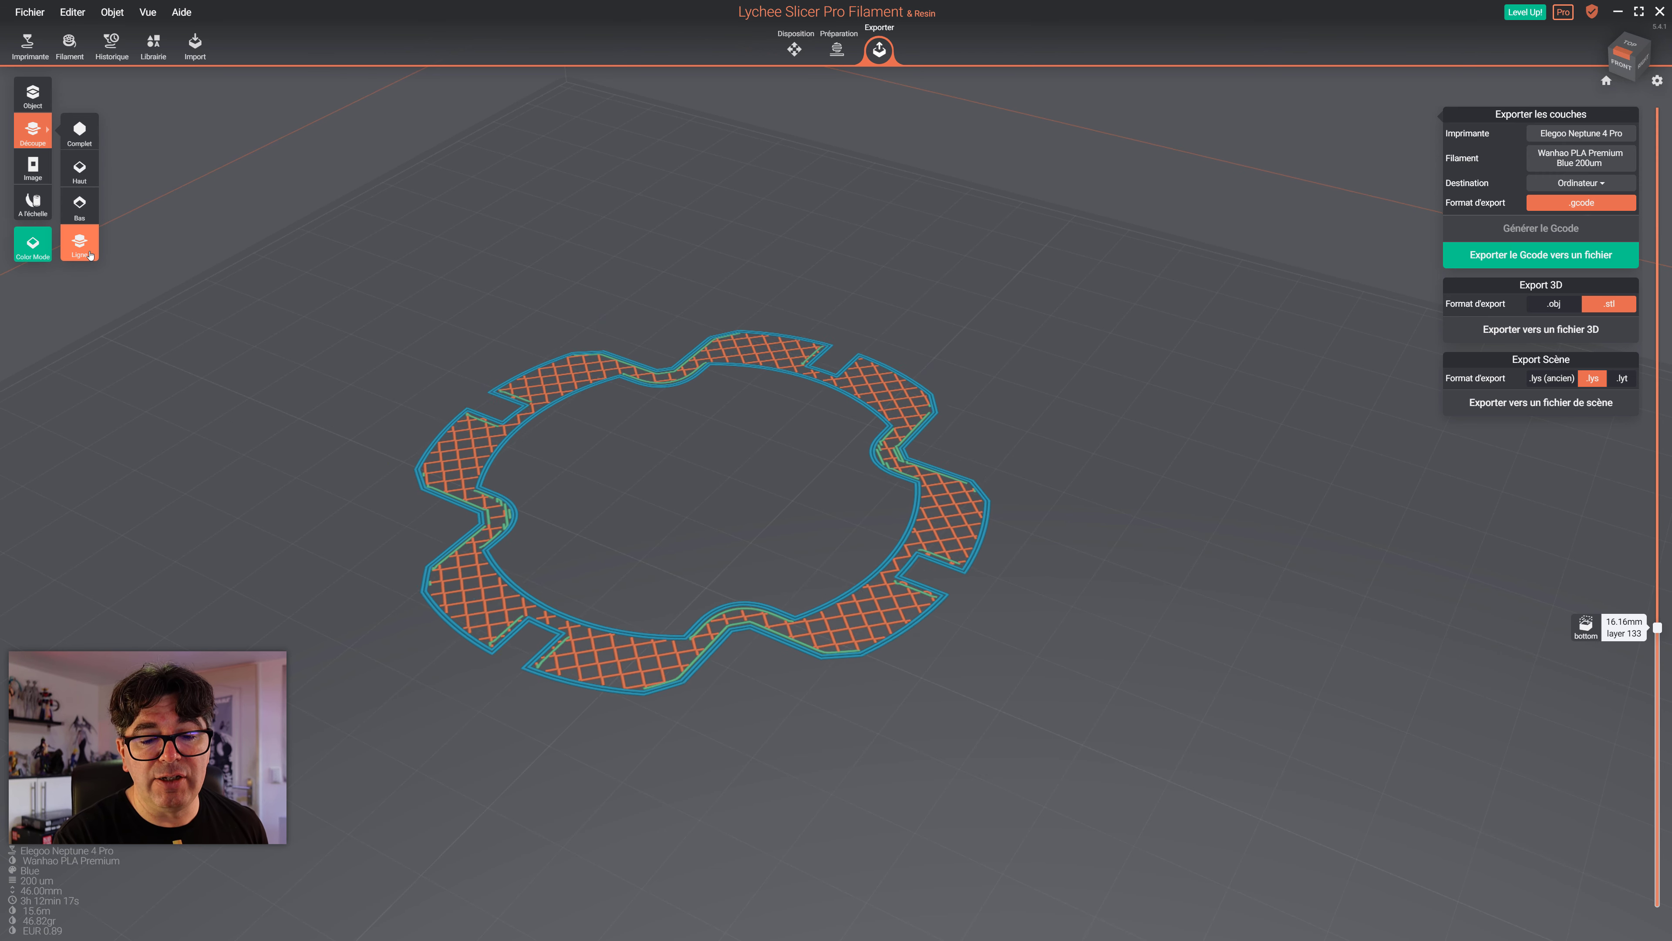
Step the isolated layer back up to layer 206 to examine how the box outline and infill change
key(Up)
key(Up)
key(Up)
key(Up)
key(Up)
key(Up)
key(Up)
key(Up)
key(Up)
key(Up)
key(Up)
key(Up)
key(Up)
key(Up)
key(Up)
key(Up)
key(Up)
key(Up)
key(Up)
key(Up)
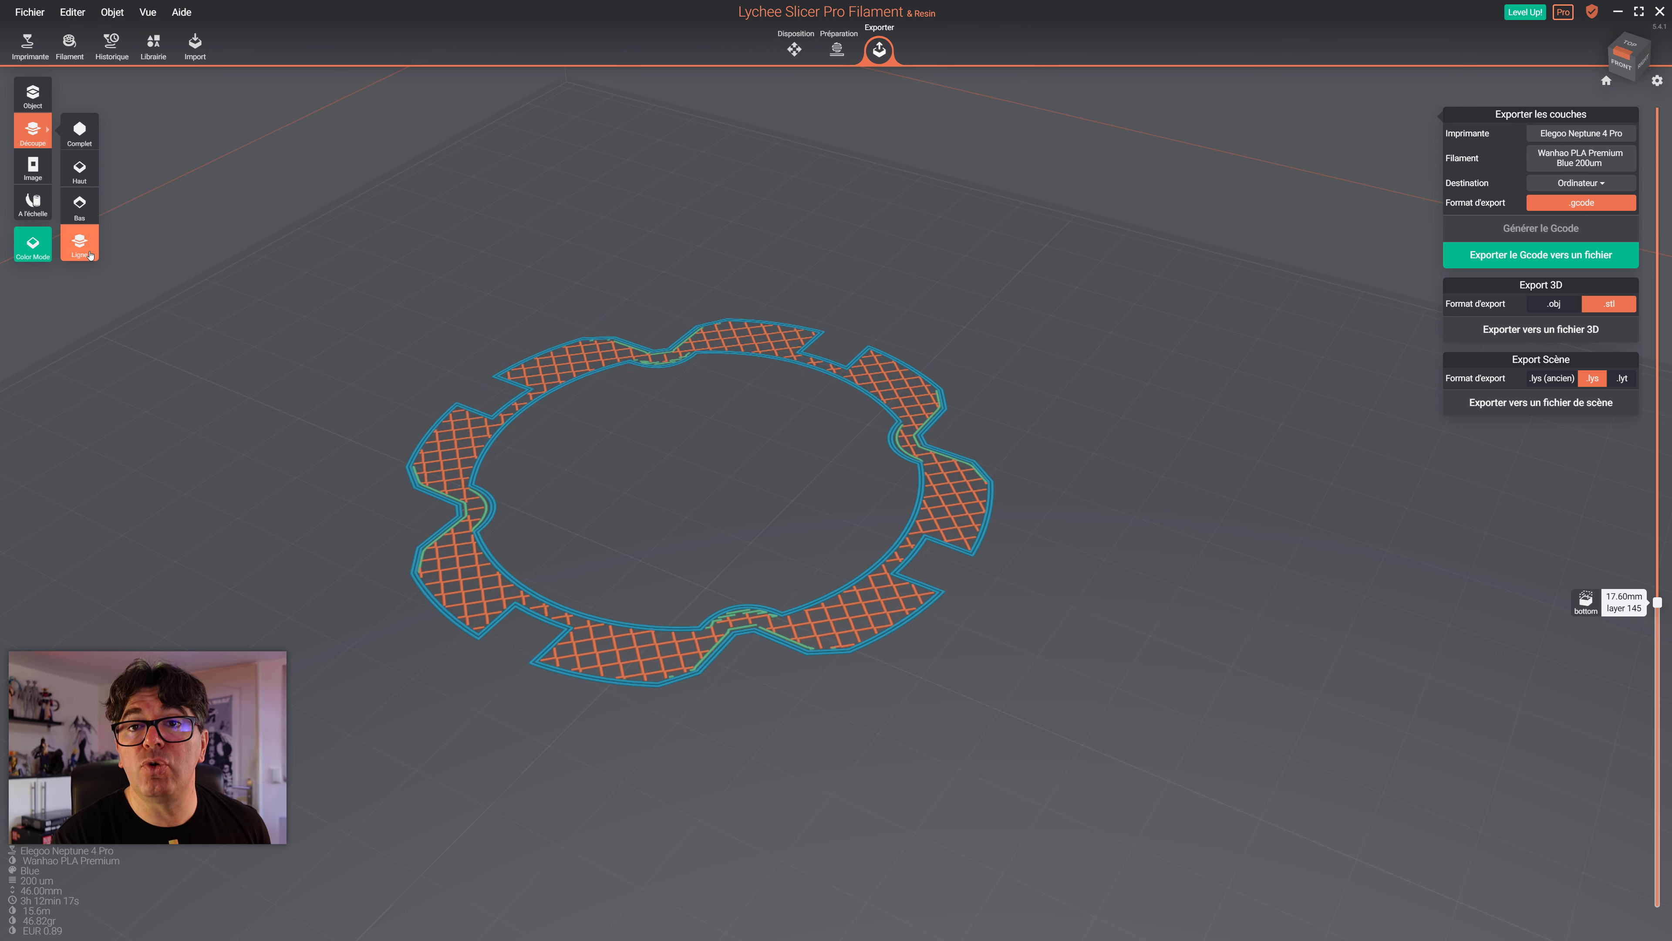
key(Up)
key(Up)
key(Up)
key(Up)
key(Up)
key(Up)
key(Up)
key(Up)
key(Up)
key(Up)
key(Up)
key(Up)
key(Up)
key(Up)
key(Up)
key(Up)
key(Up)
key(Up)
key(Up)
key(Up)
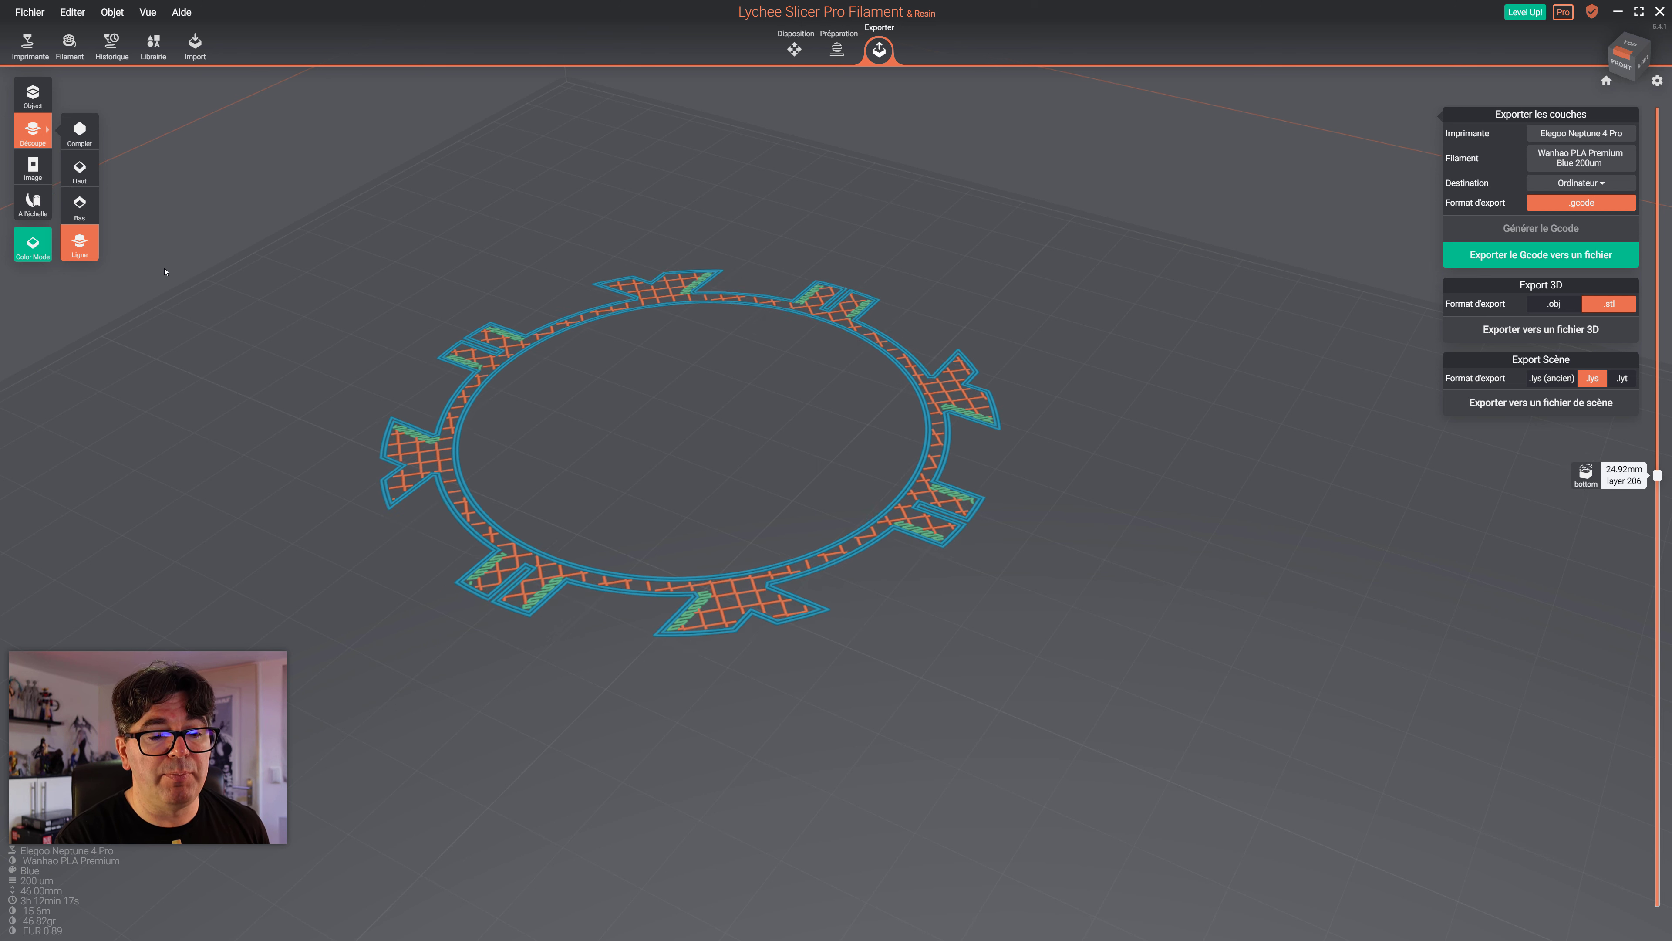
Display the complete sliced objects with their skirts, and look through the object cutting and separation tools in the Disposition stage
click(43, 93)
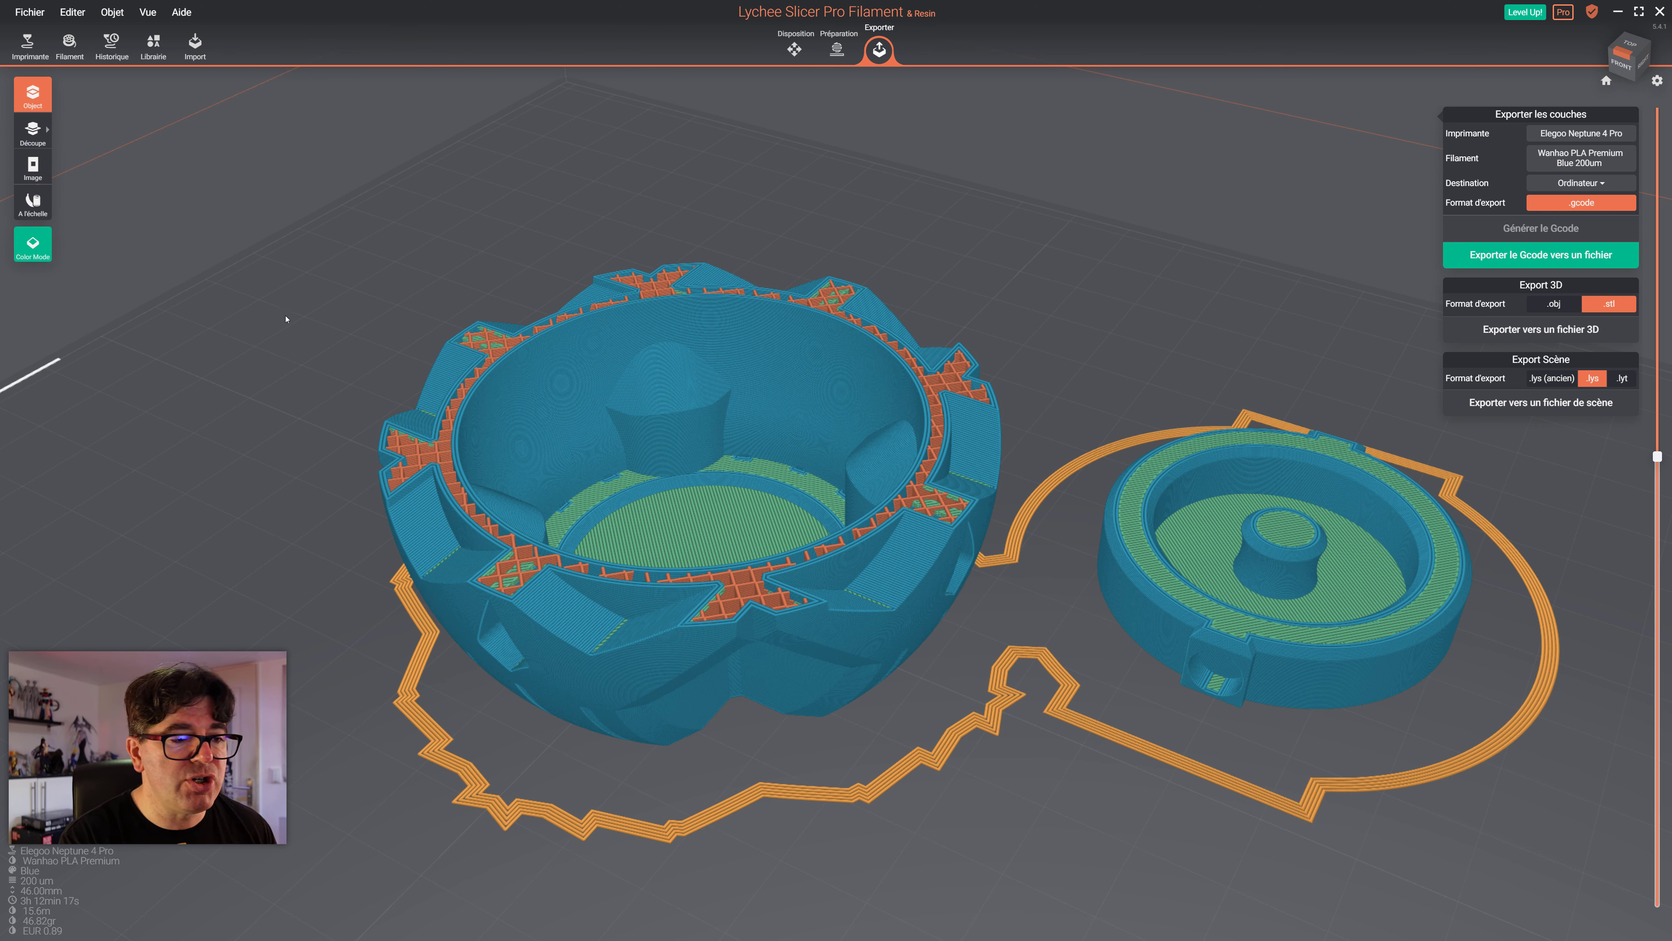
scroll(871, 193, down, 5)
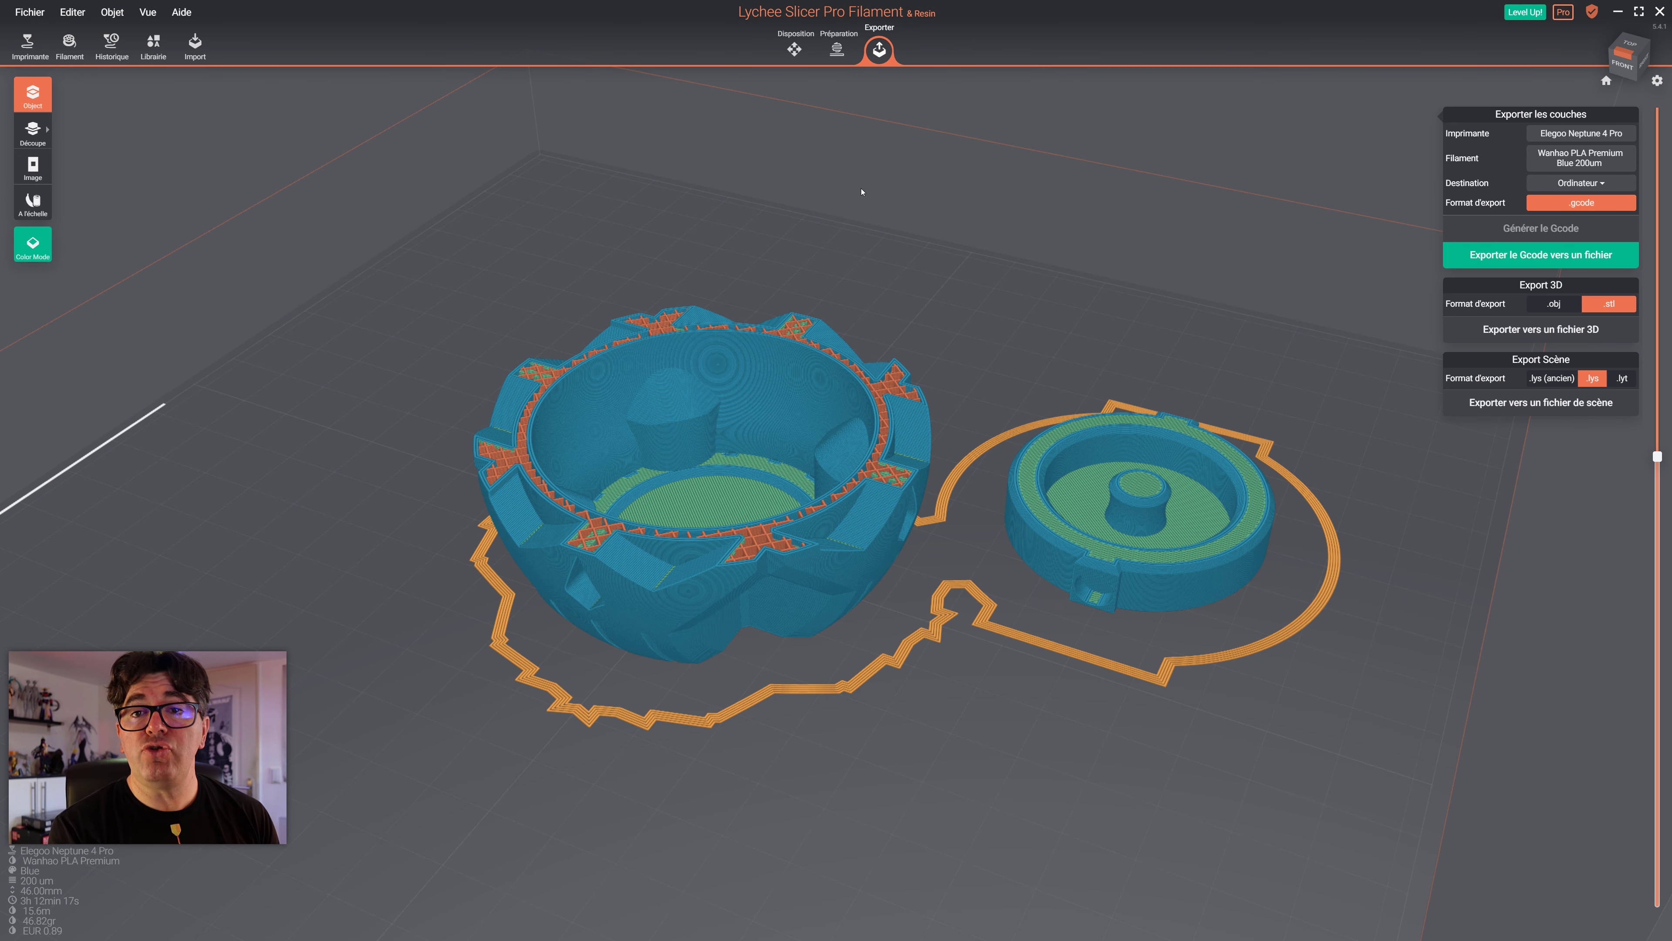
click(795, 50)
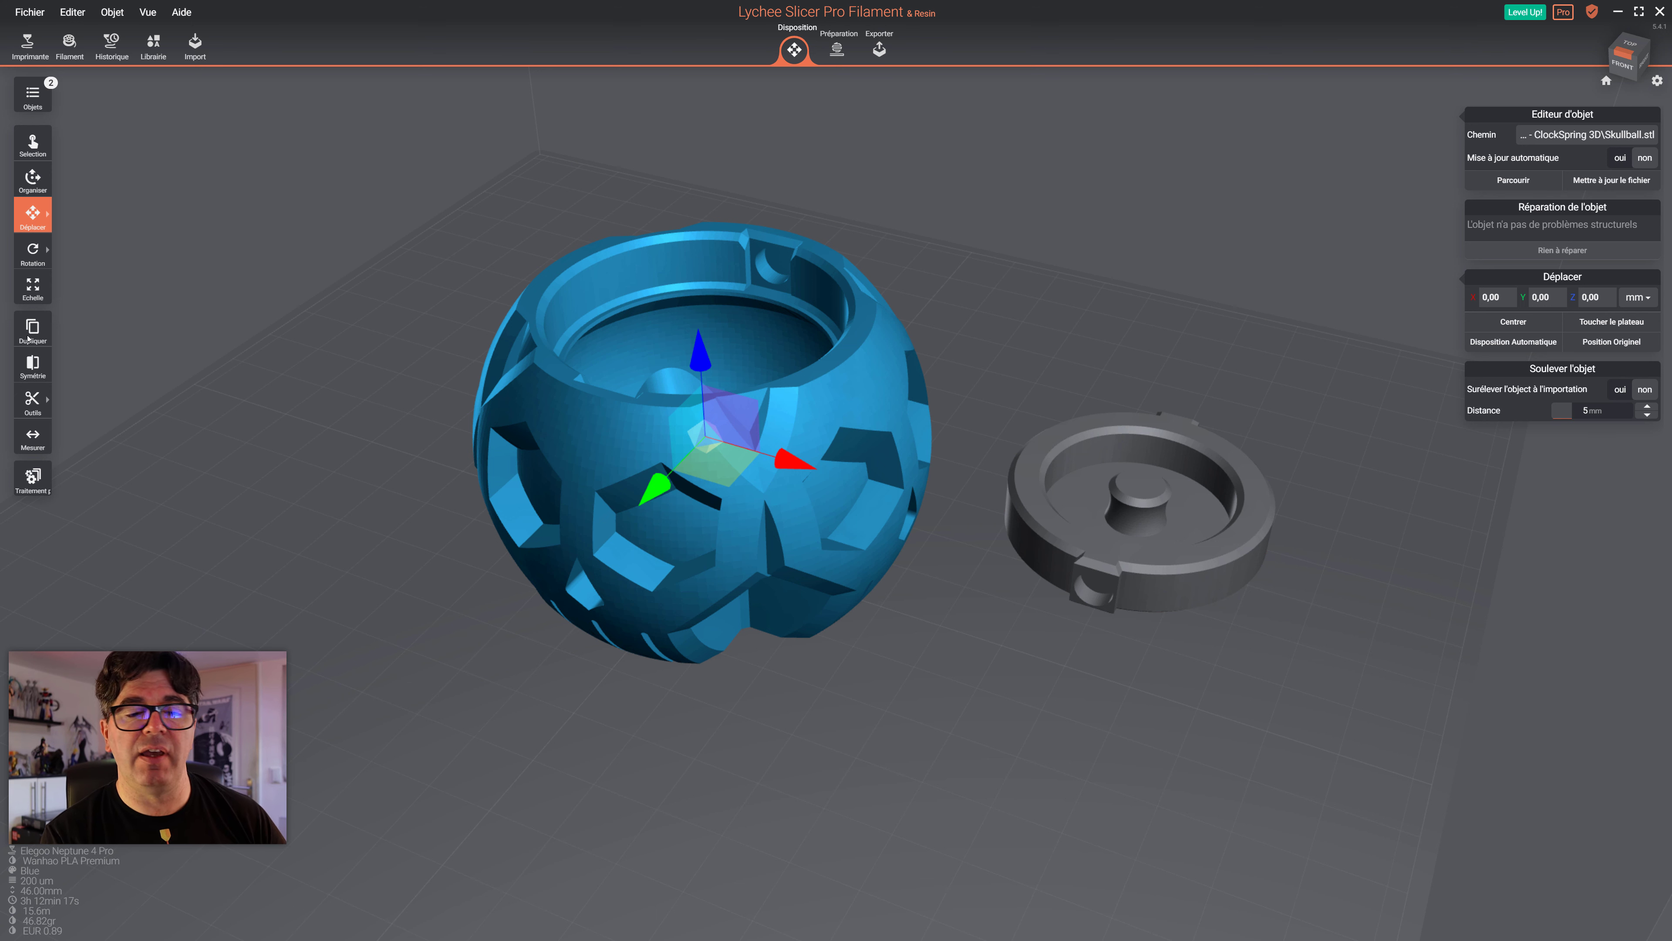
click(40, 407)
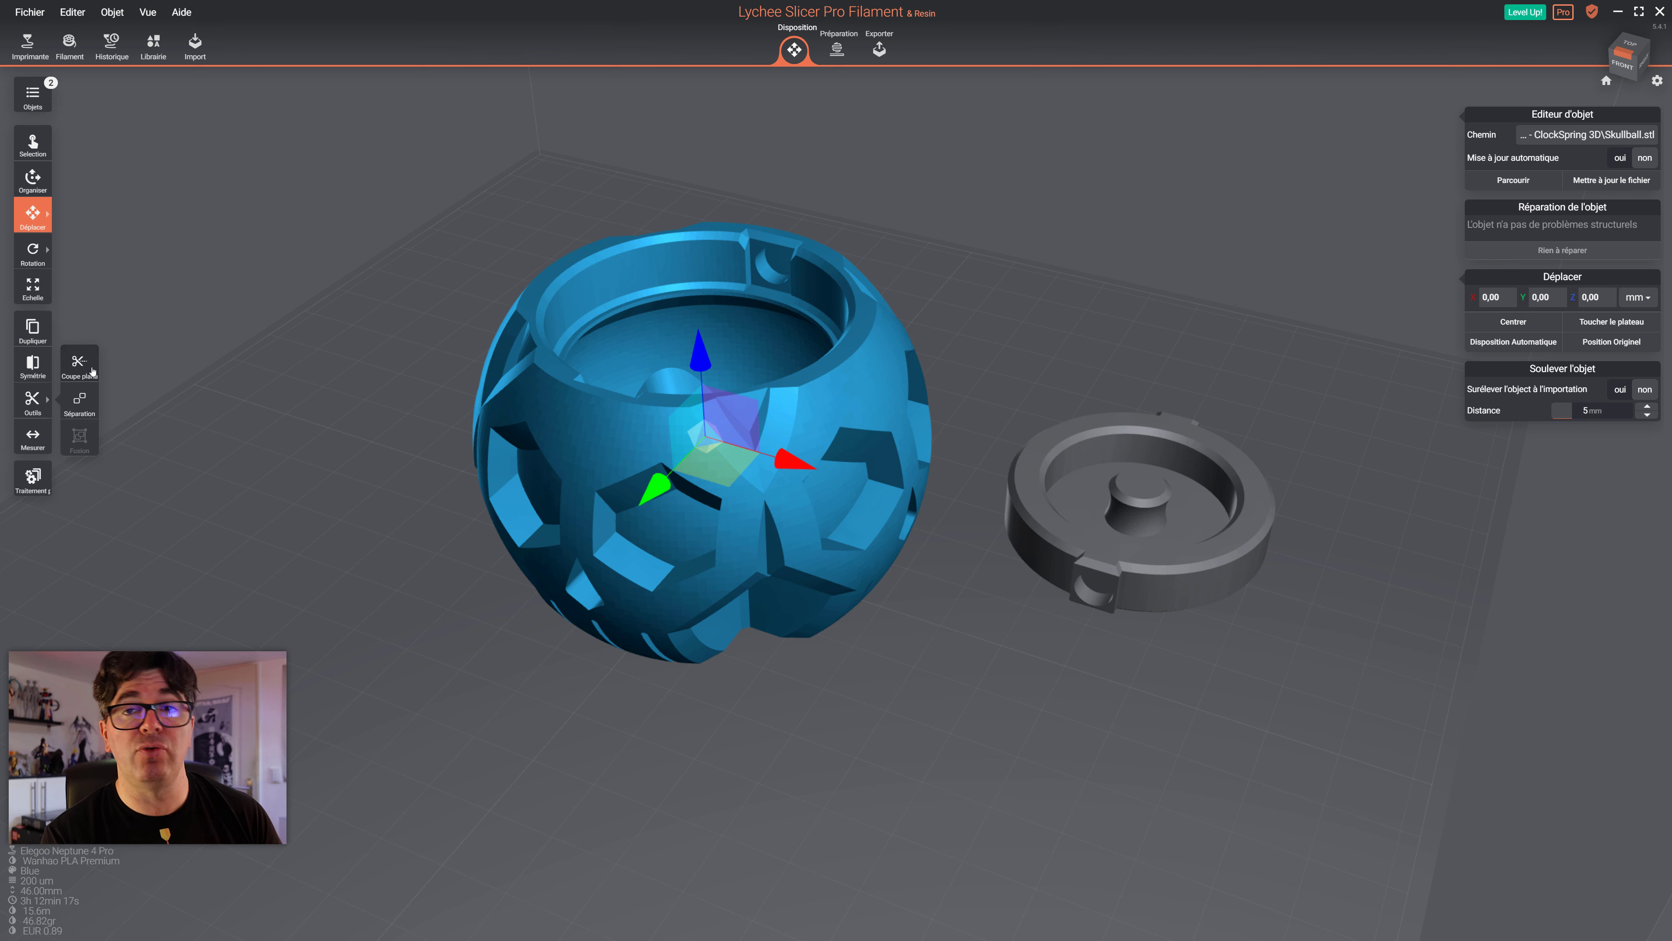
Return to the preparation stage and compare the basic override settings with the advanced ones
click(837, 49)
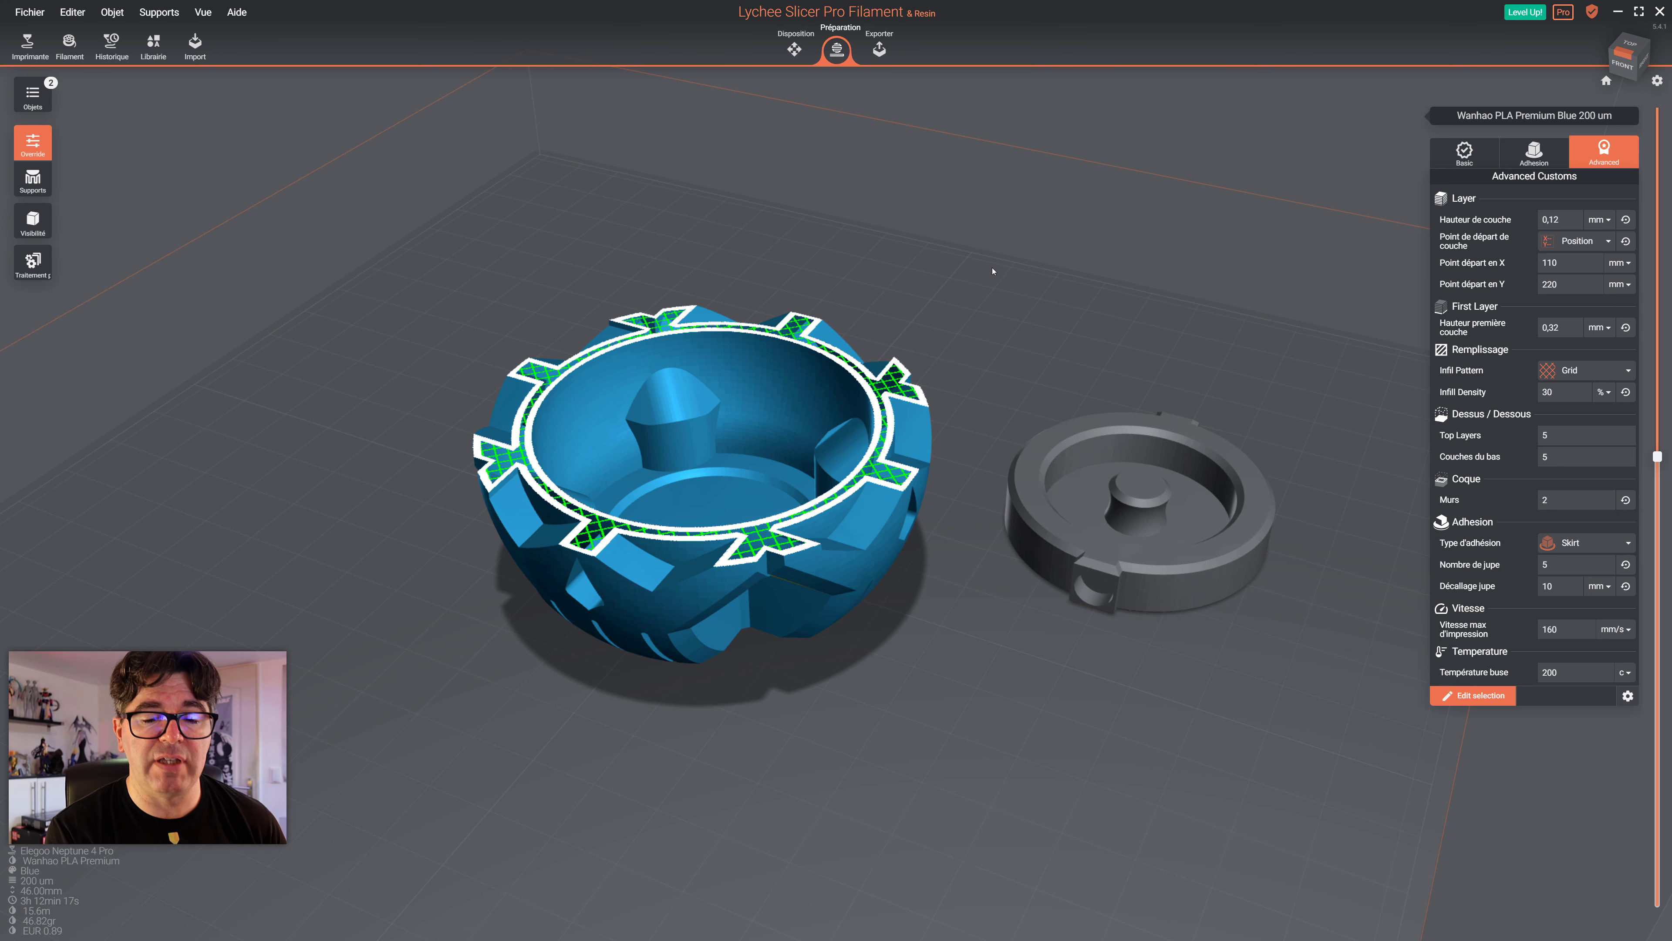
click(1470, 153)
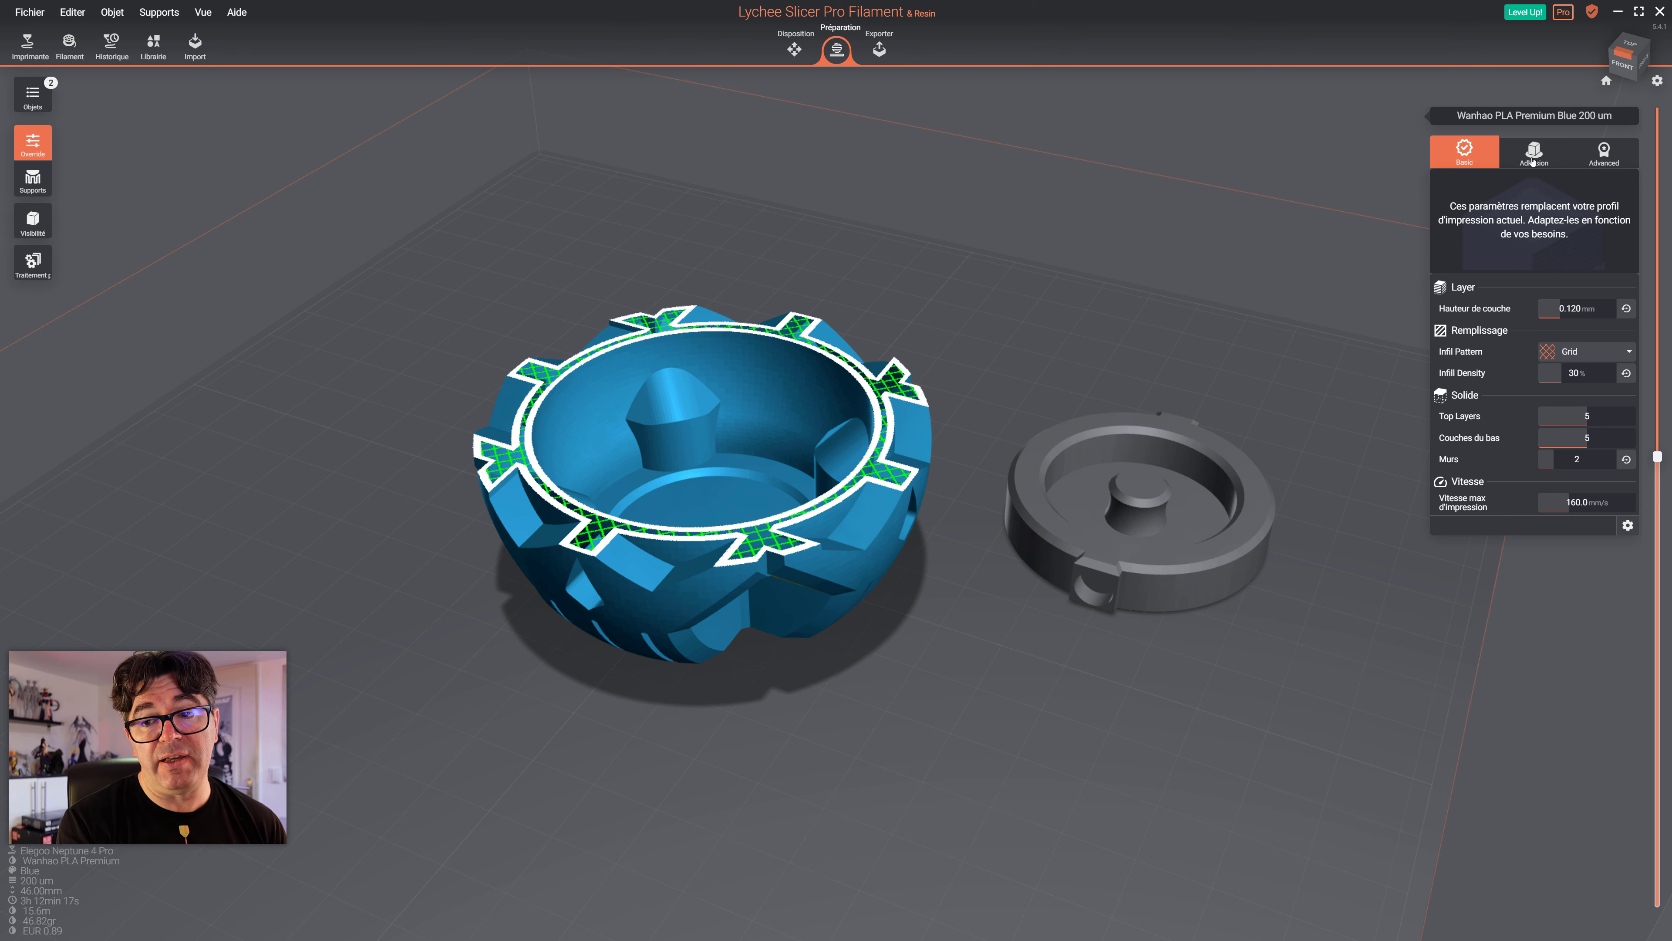
click(1604, 153)
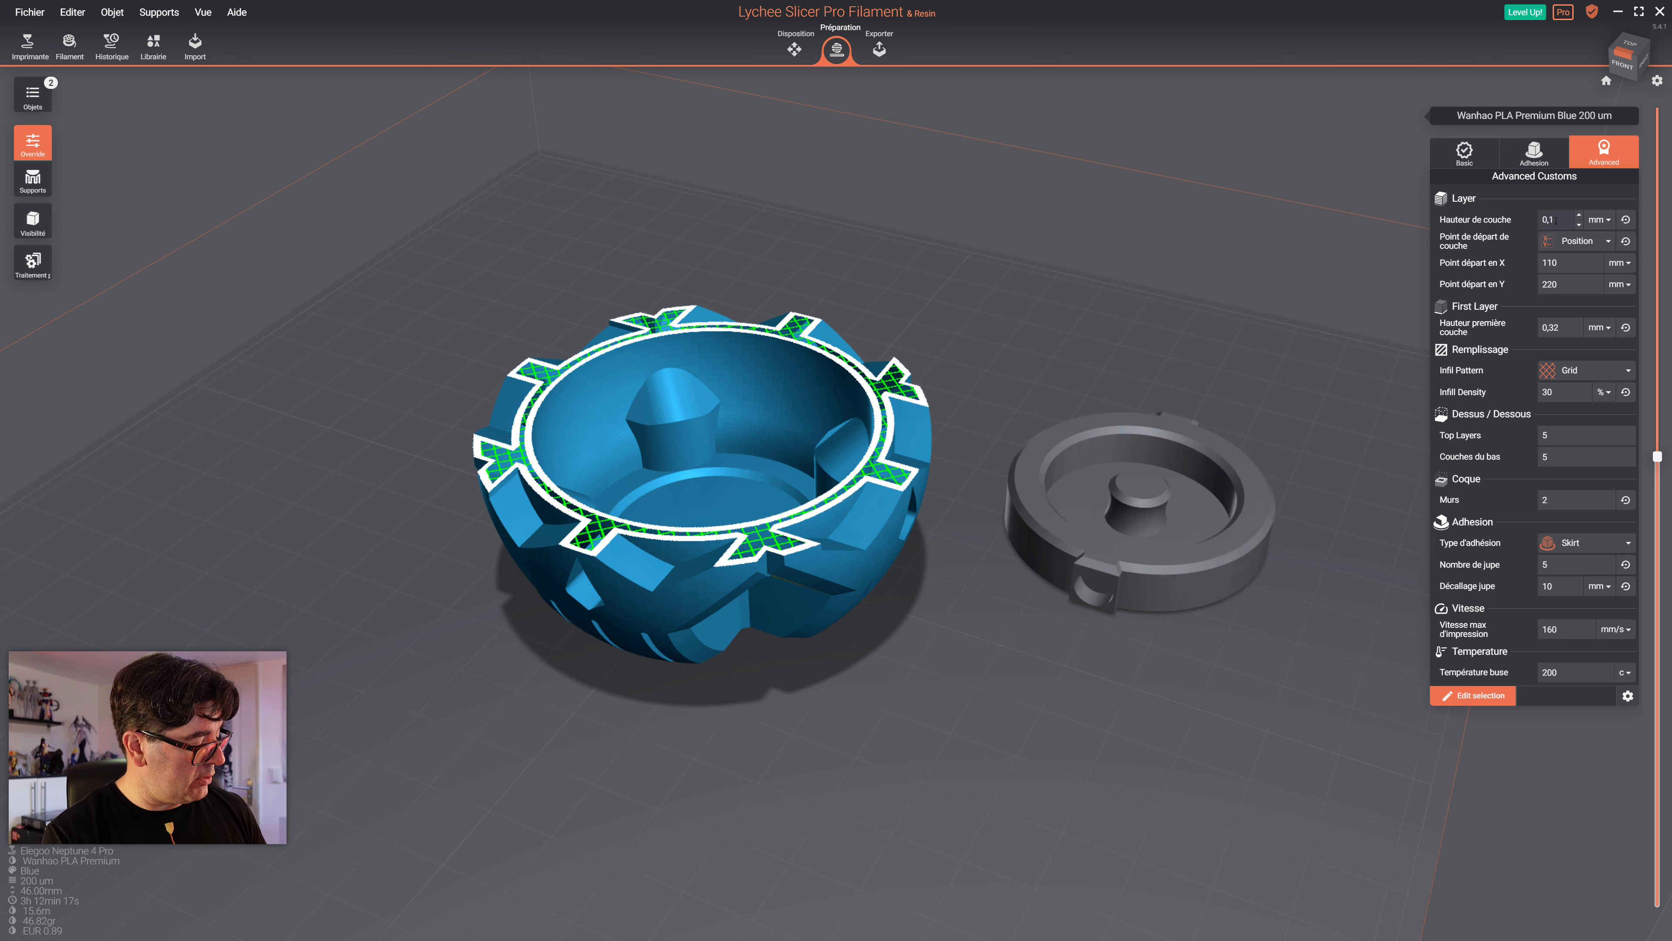
Override the layer height to 0.32 mm, the infill to a 5% Hex pattern, and the wall count to 1
text(,32)
click(1559, 392)
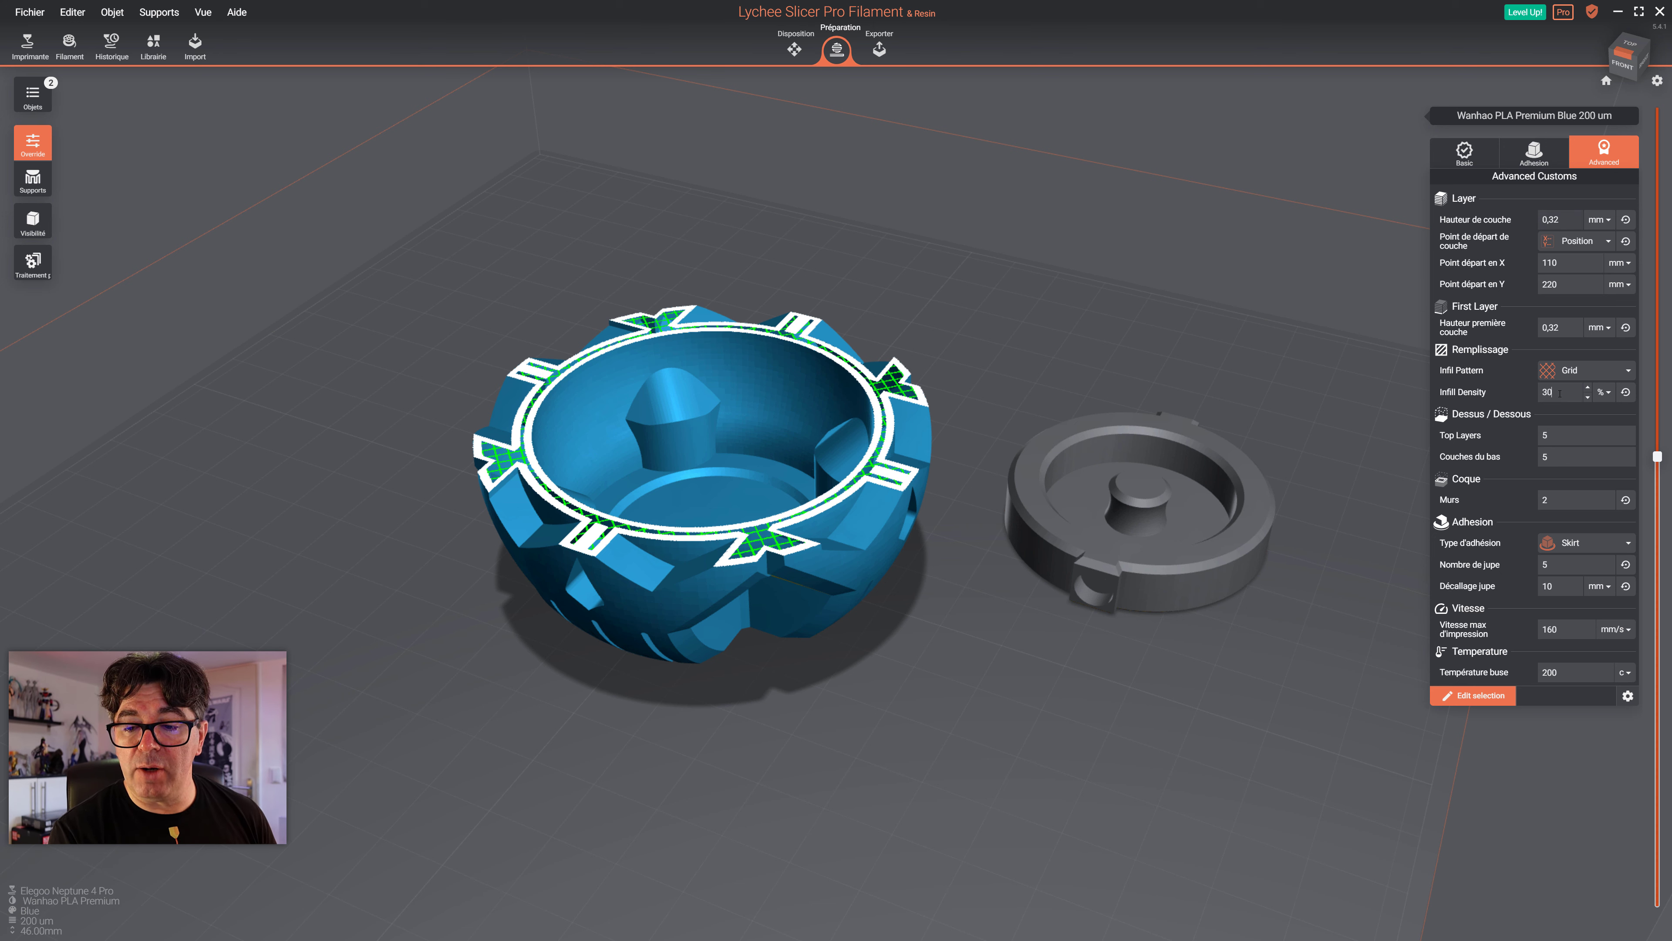
text(5)
click(1580, 370)
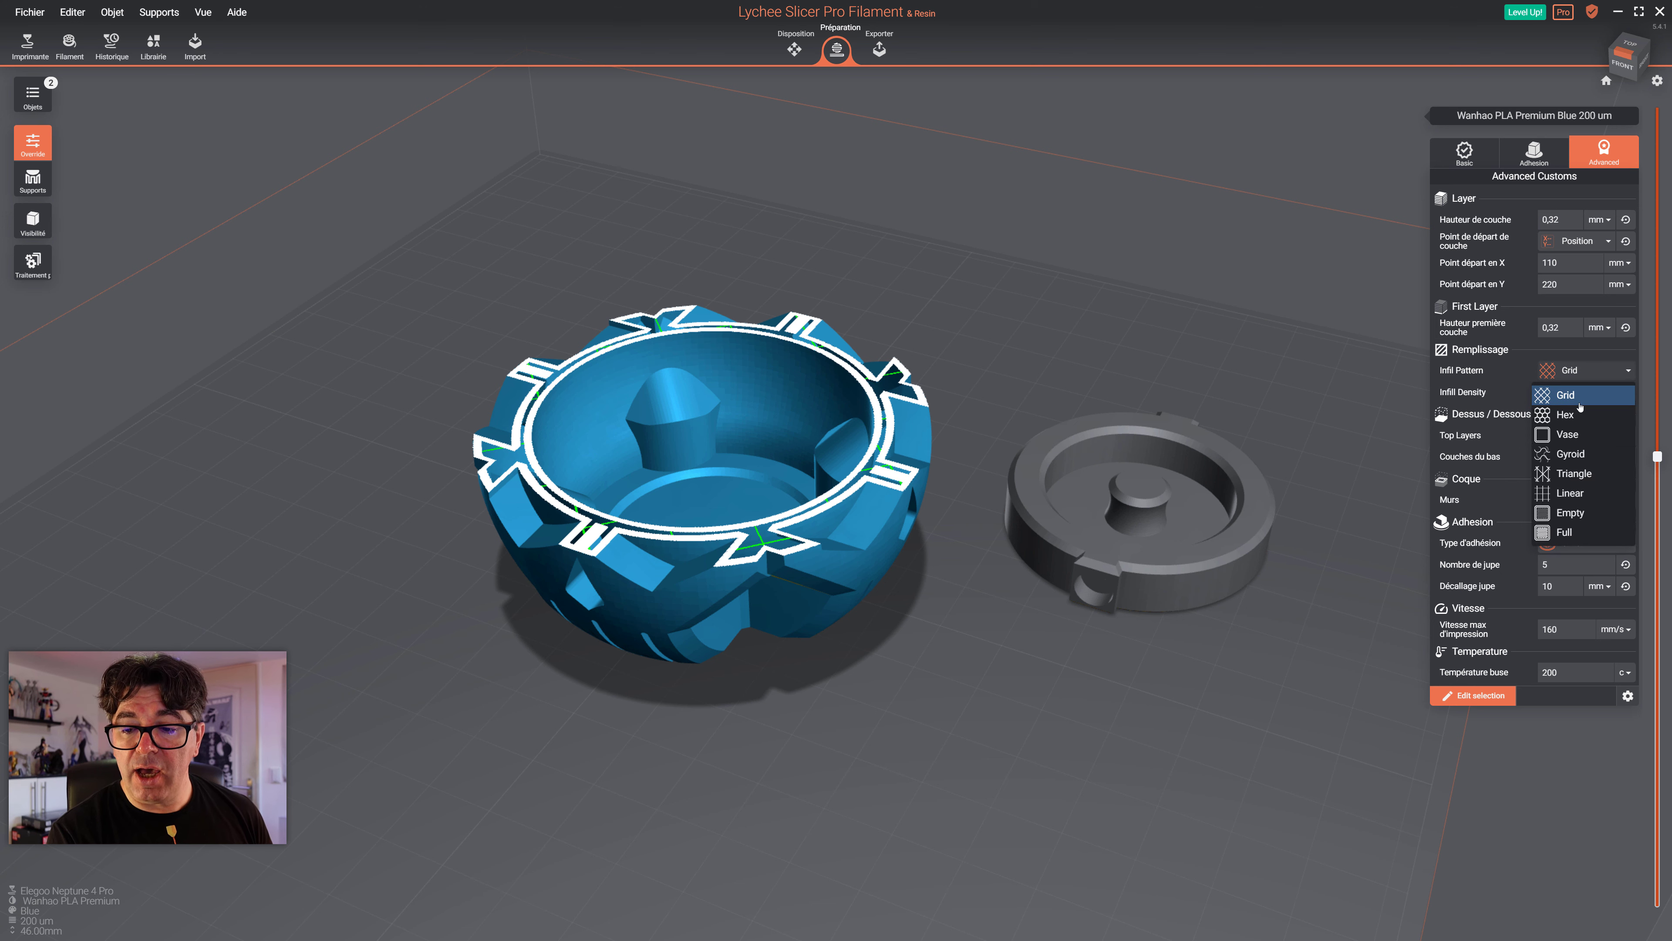
click(1573, 415)
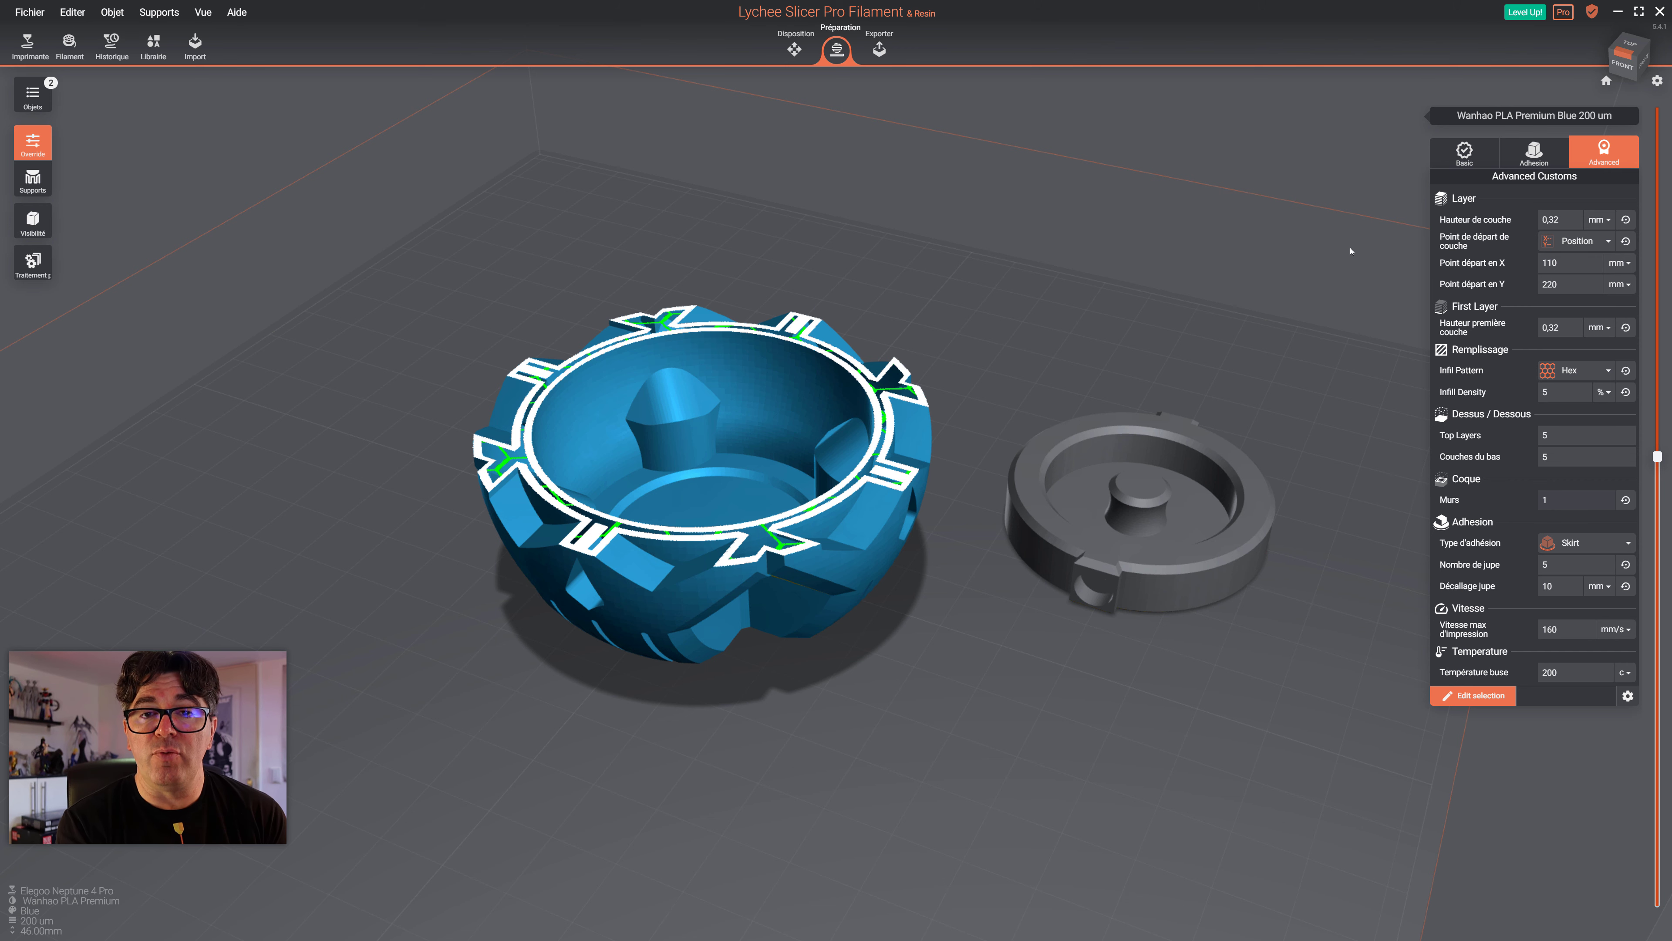
Generate the G-code for the box and lid with the new overrides, and examine the sliced walls and infill up close
click(879, 49)
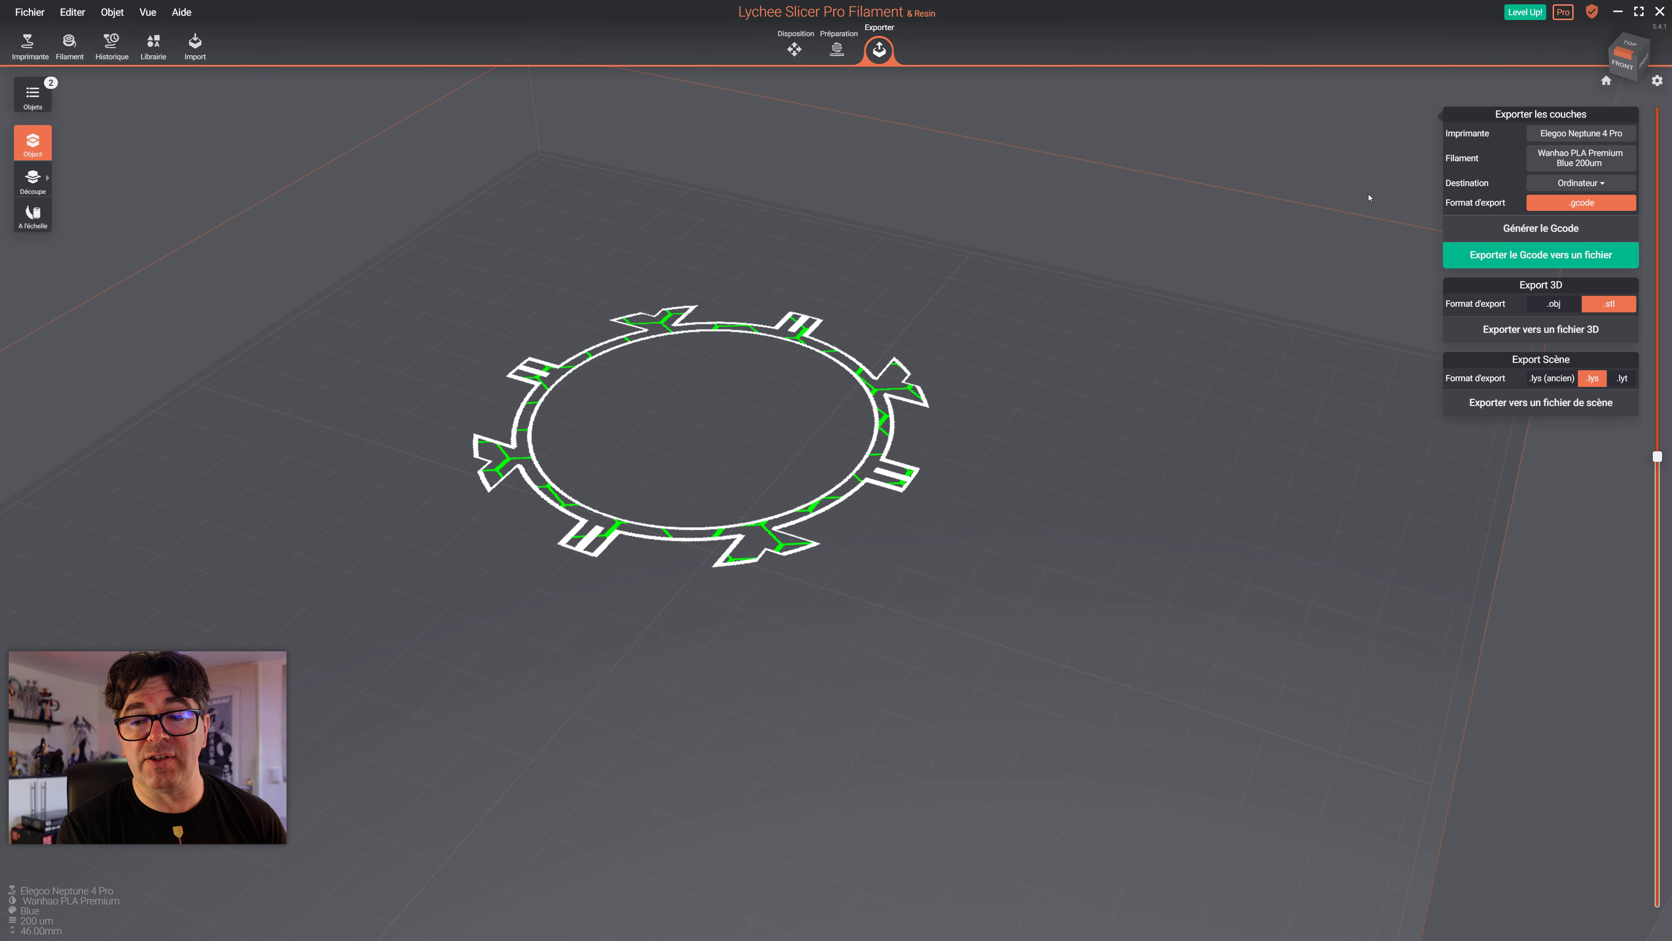
click(1530, 231)
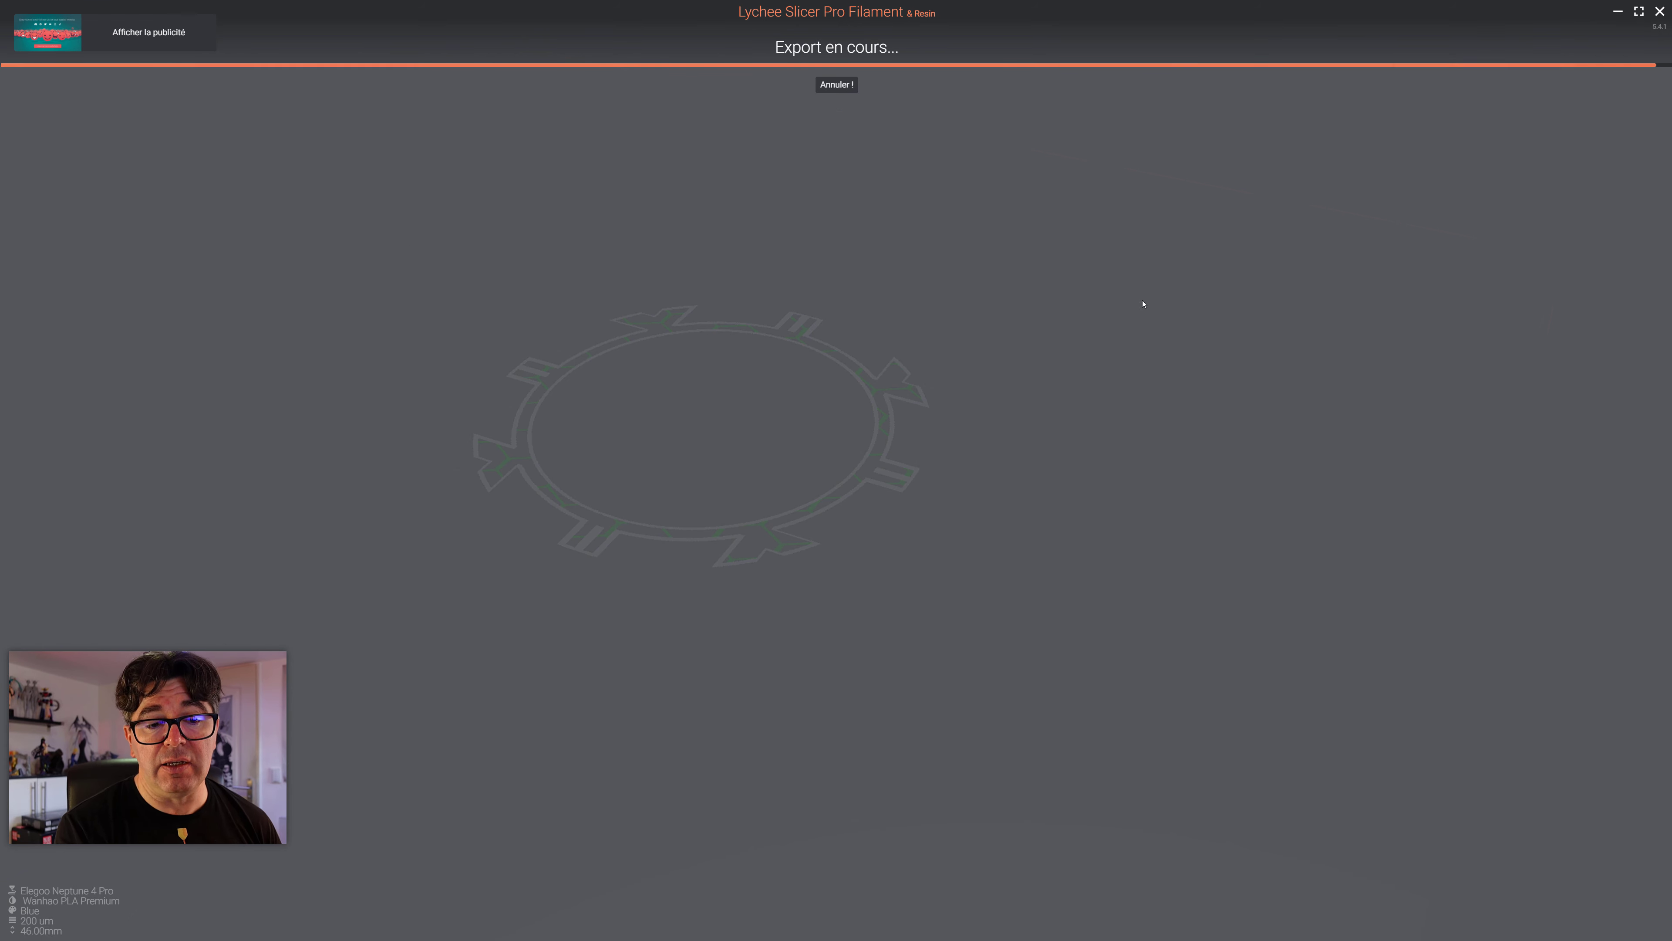
right_drag(889, 501, 837, 610)
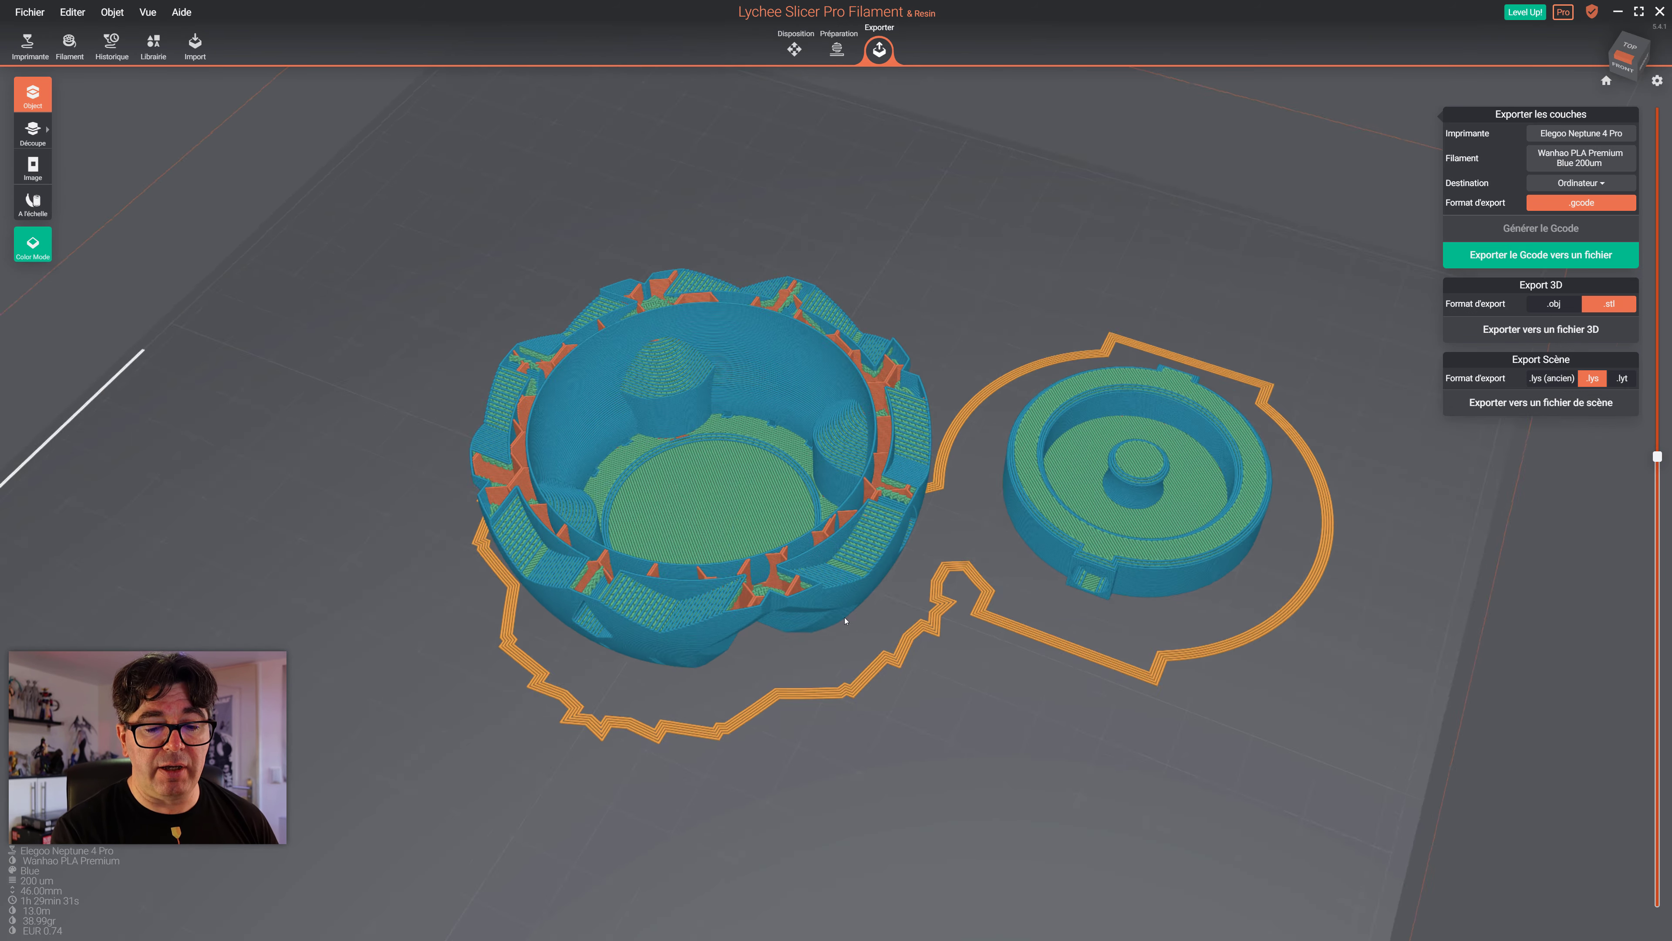
scroll(837, 610, up, 4)
scroll(837, 610, up, 3)
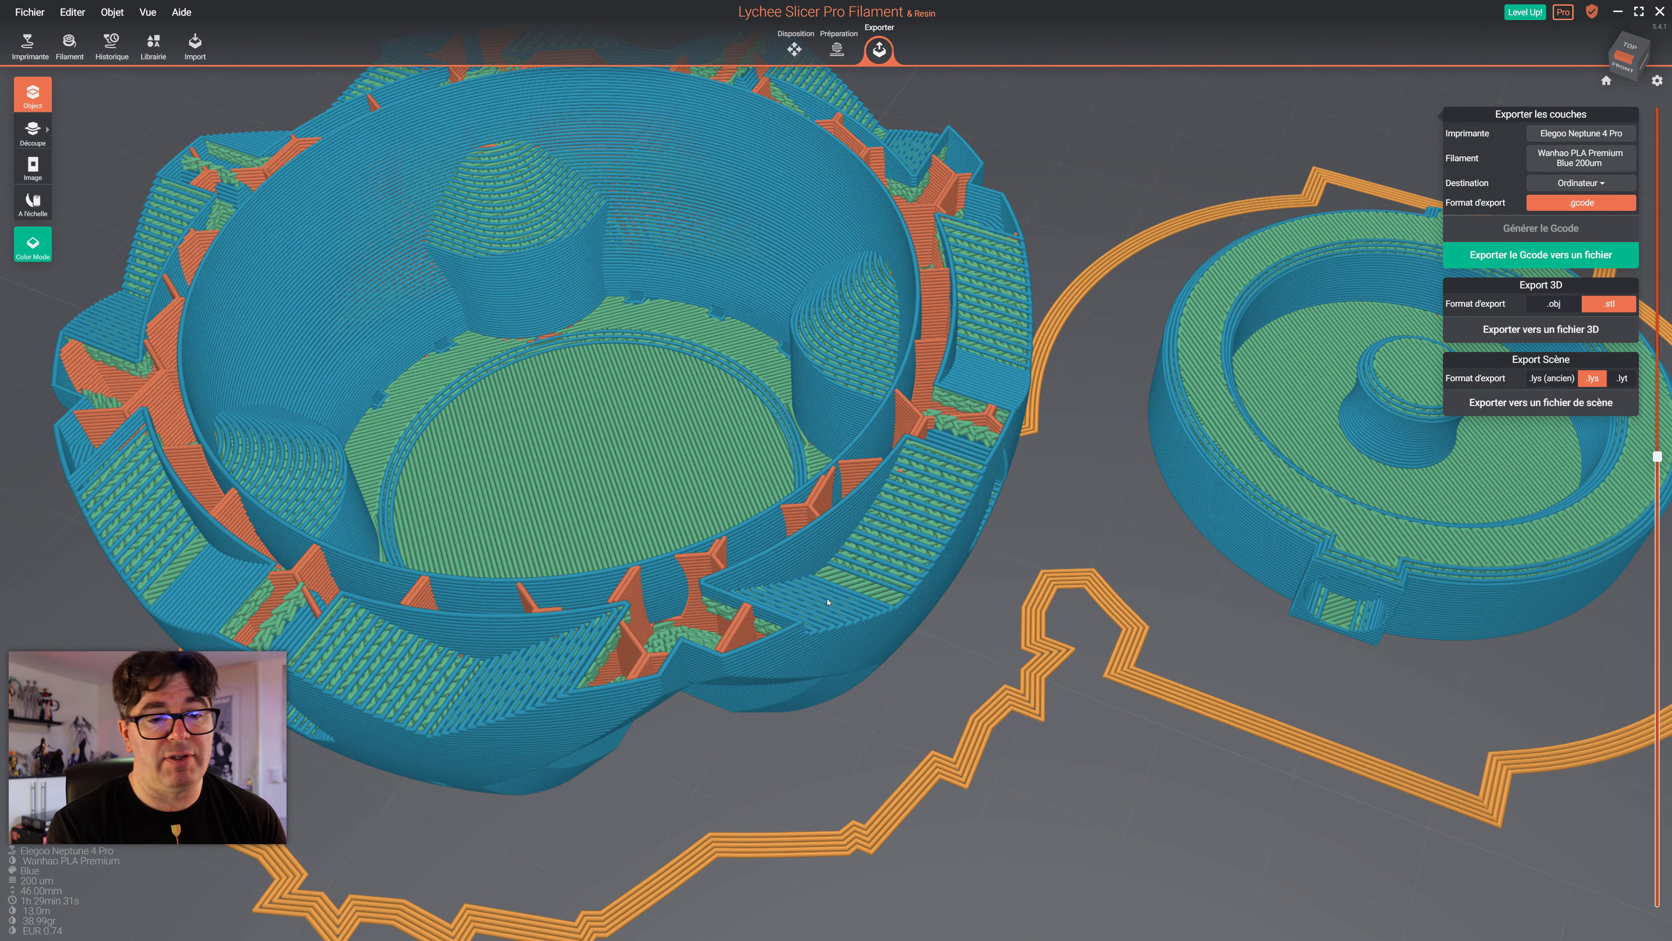
scroll(828, 602, down, 3)
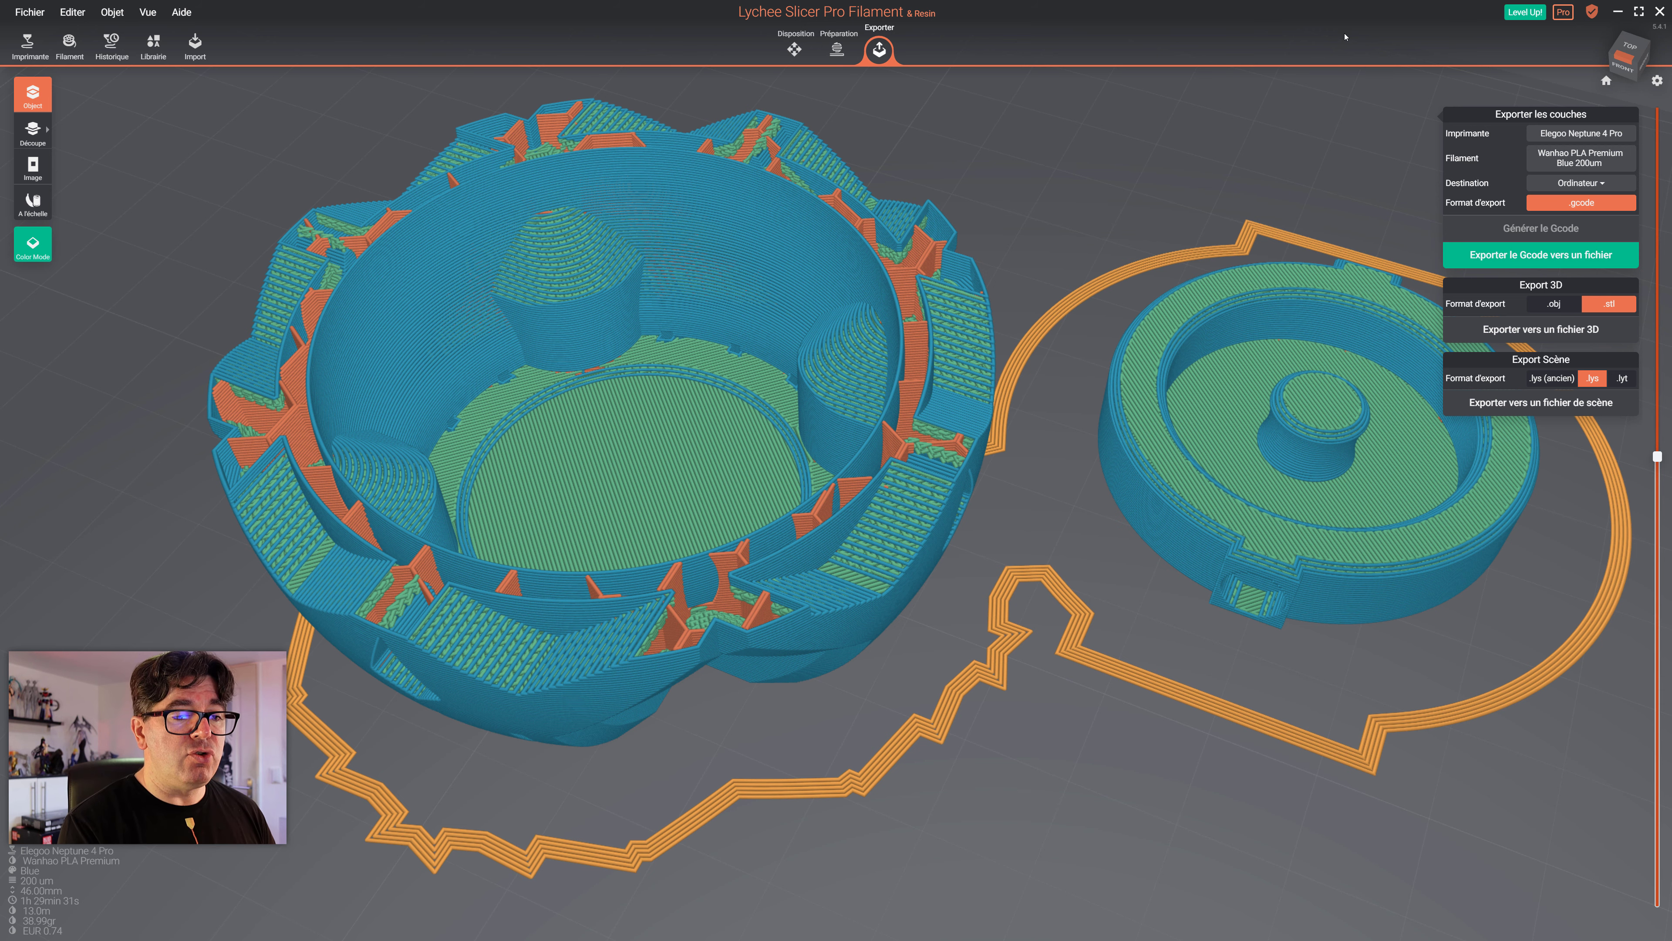
Open the Wanhao PLA Premium Blue filament profile and review its overview, material settings and available material types
click(69, 43)
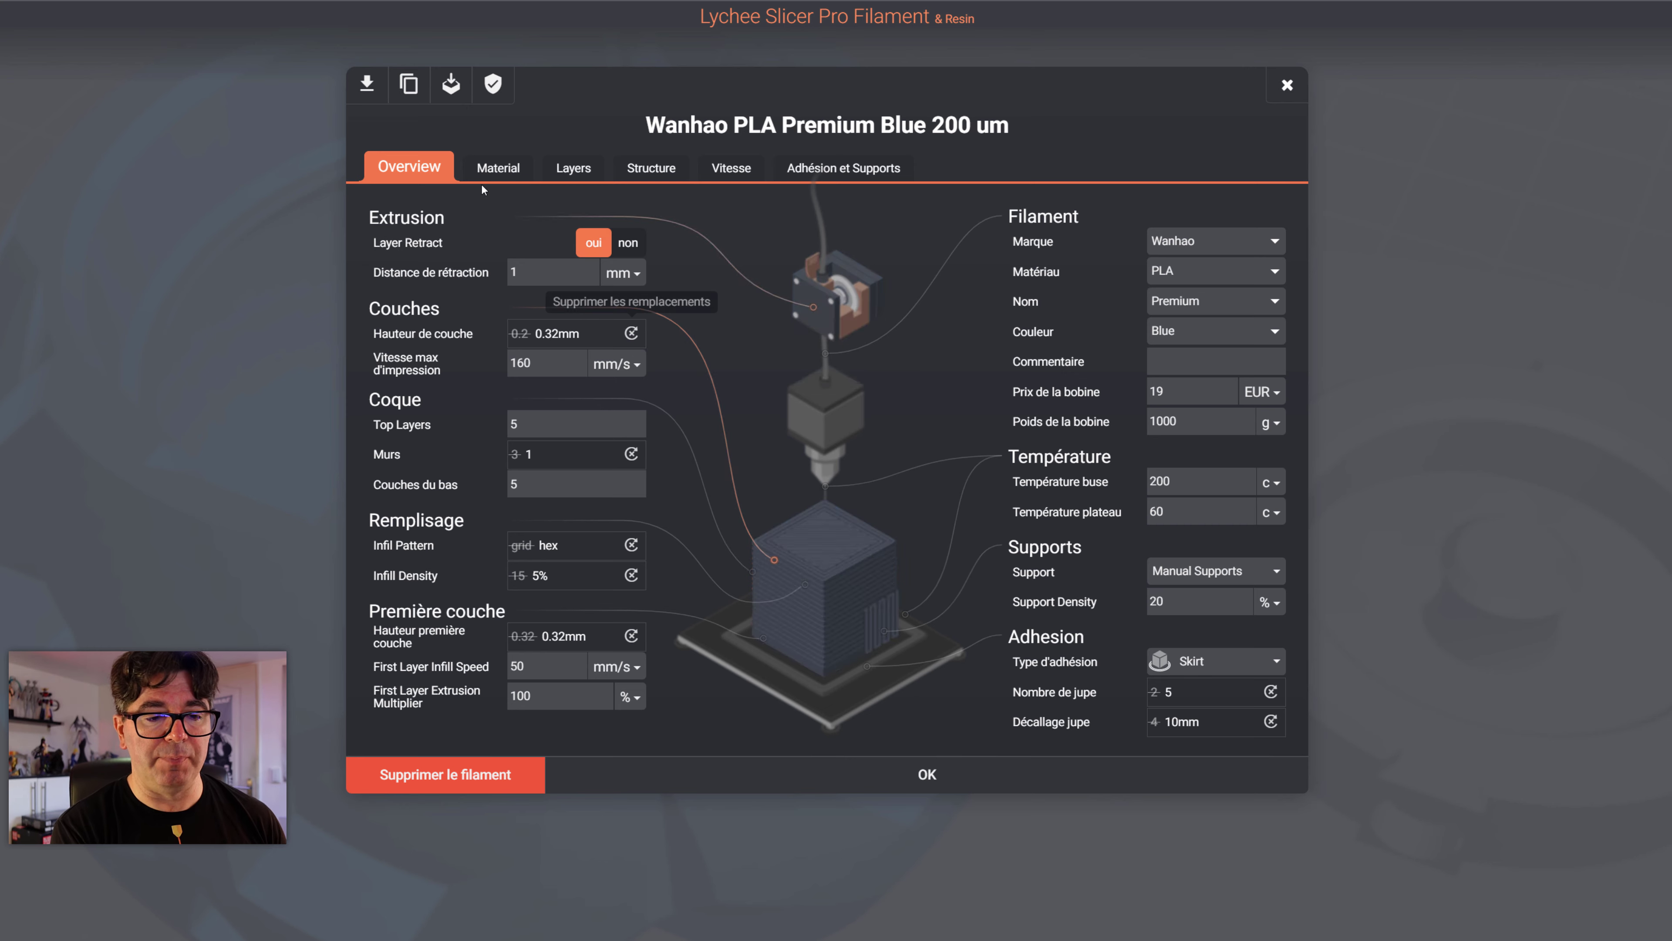
click(494, 168)
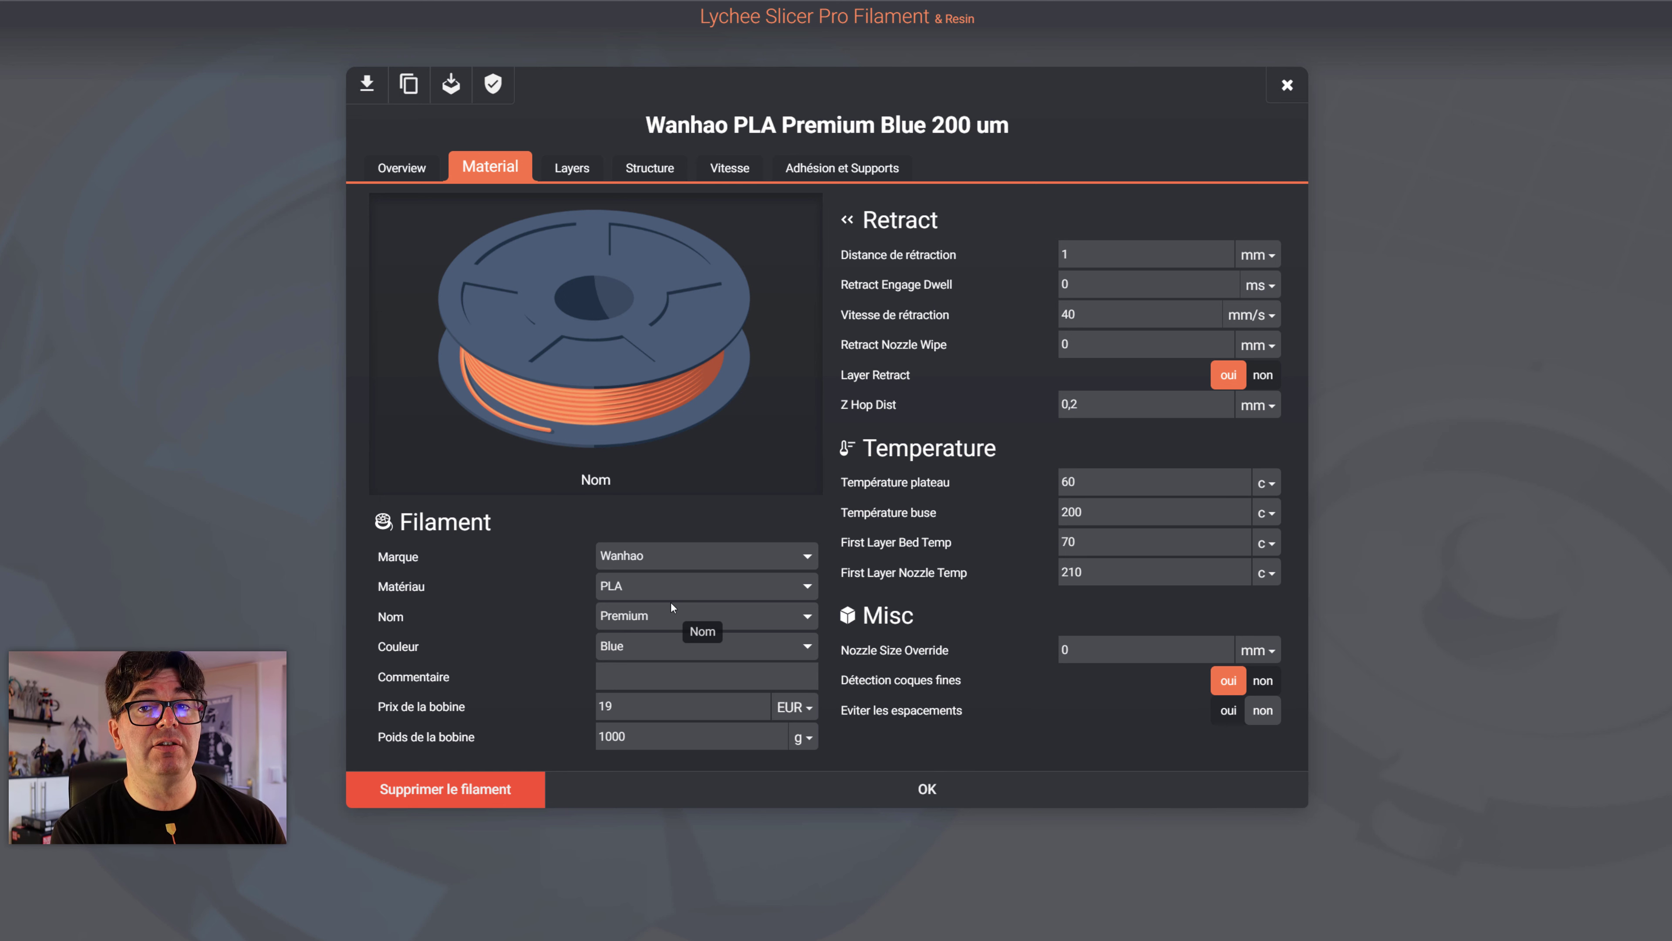
click(629, 586)
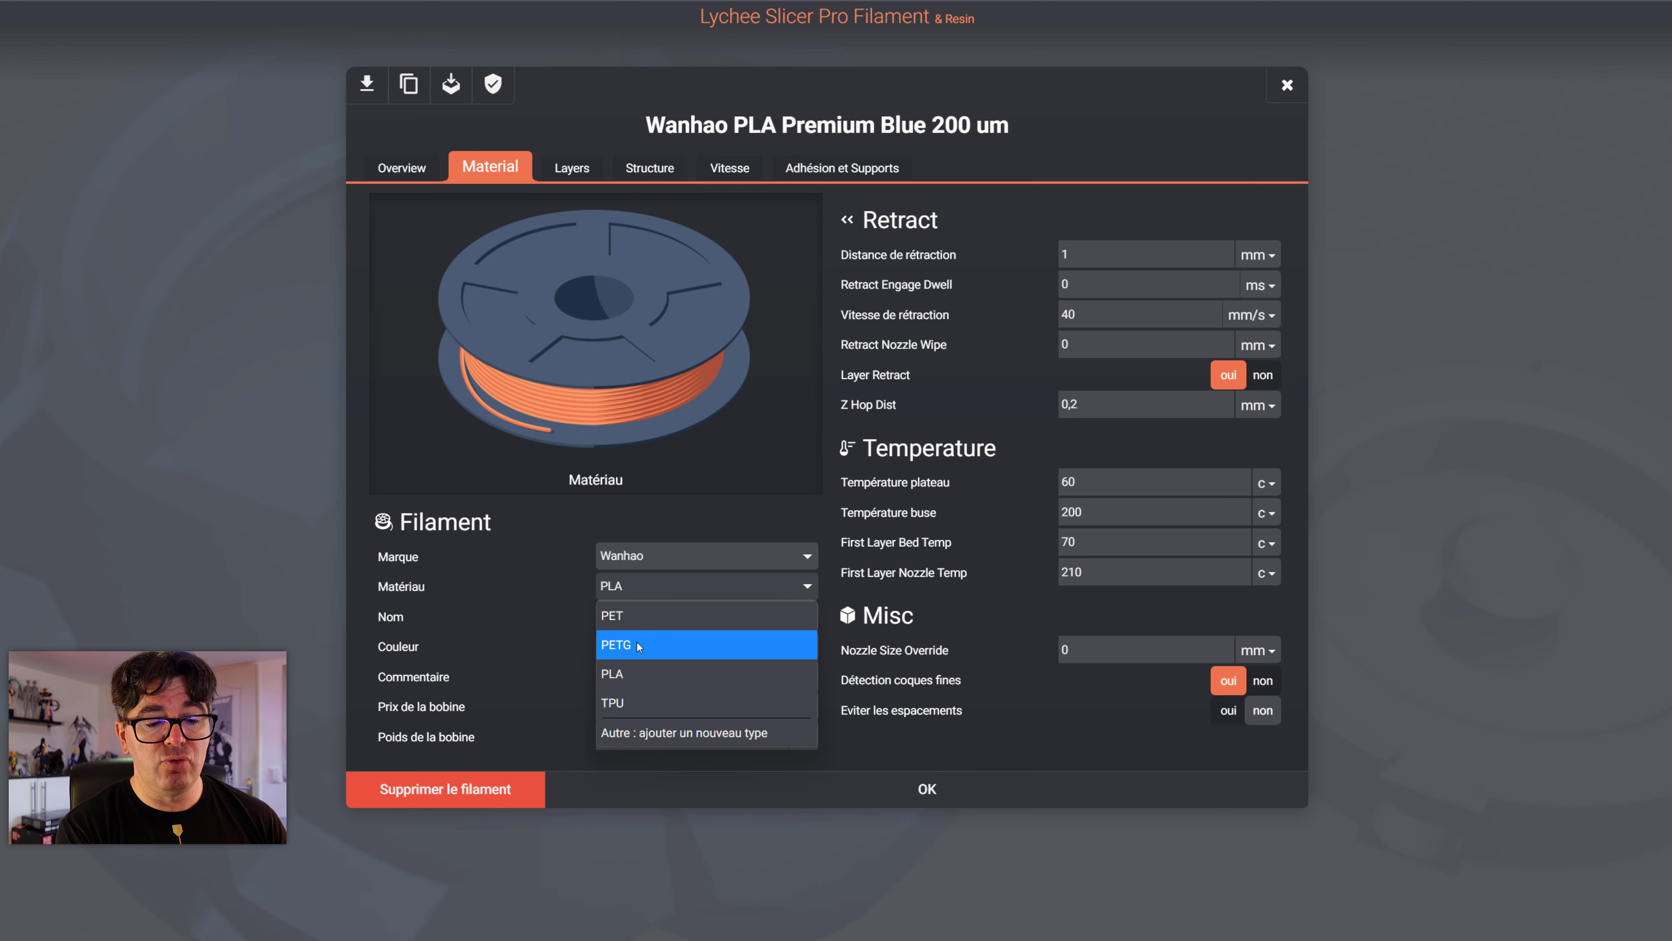
click(690, 526)
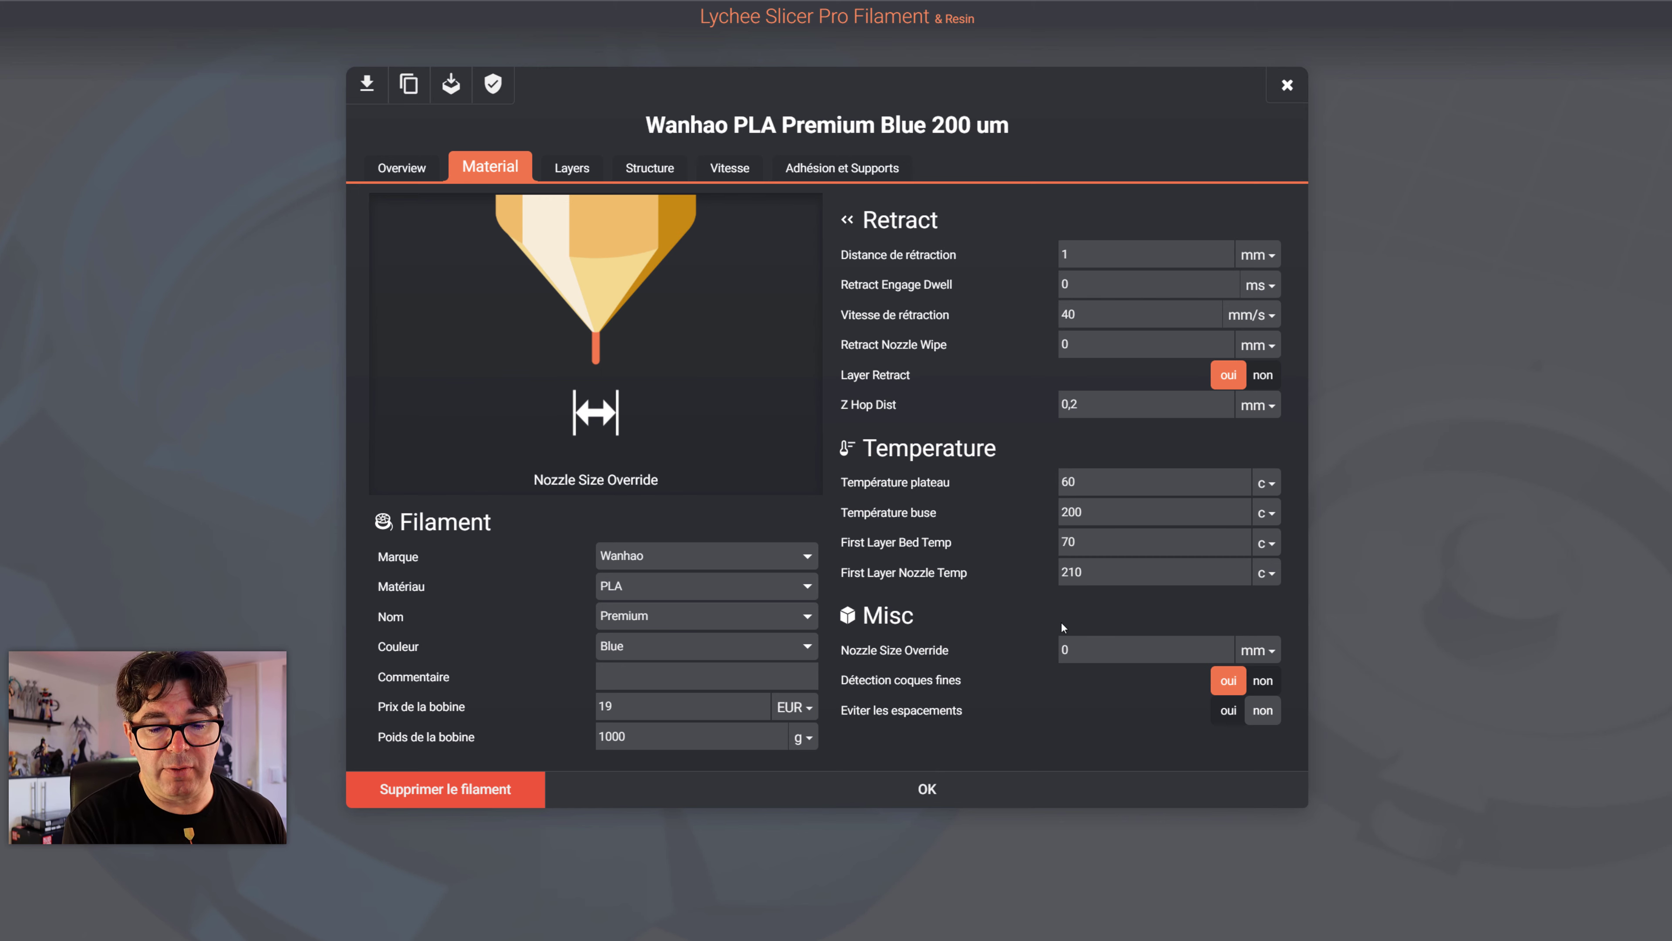
Review the PLA profile's layer, structure, speed, and adhesion and support settings, including the wall direction options
click(579, 168)
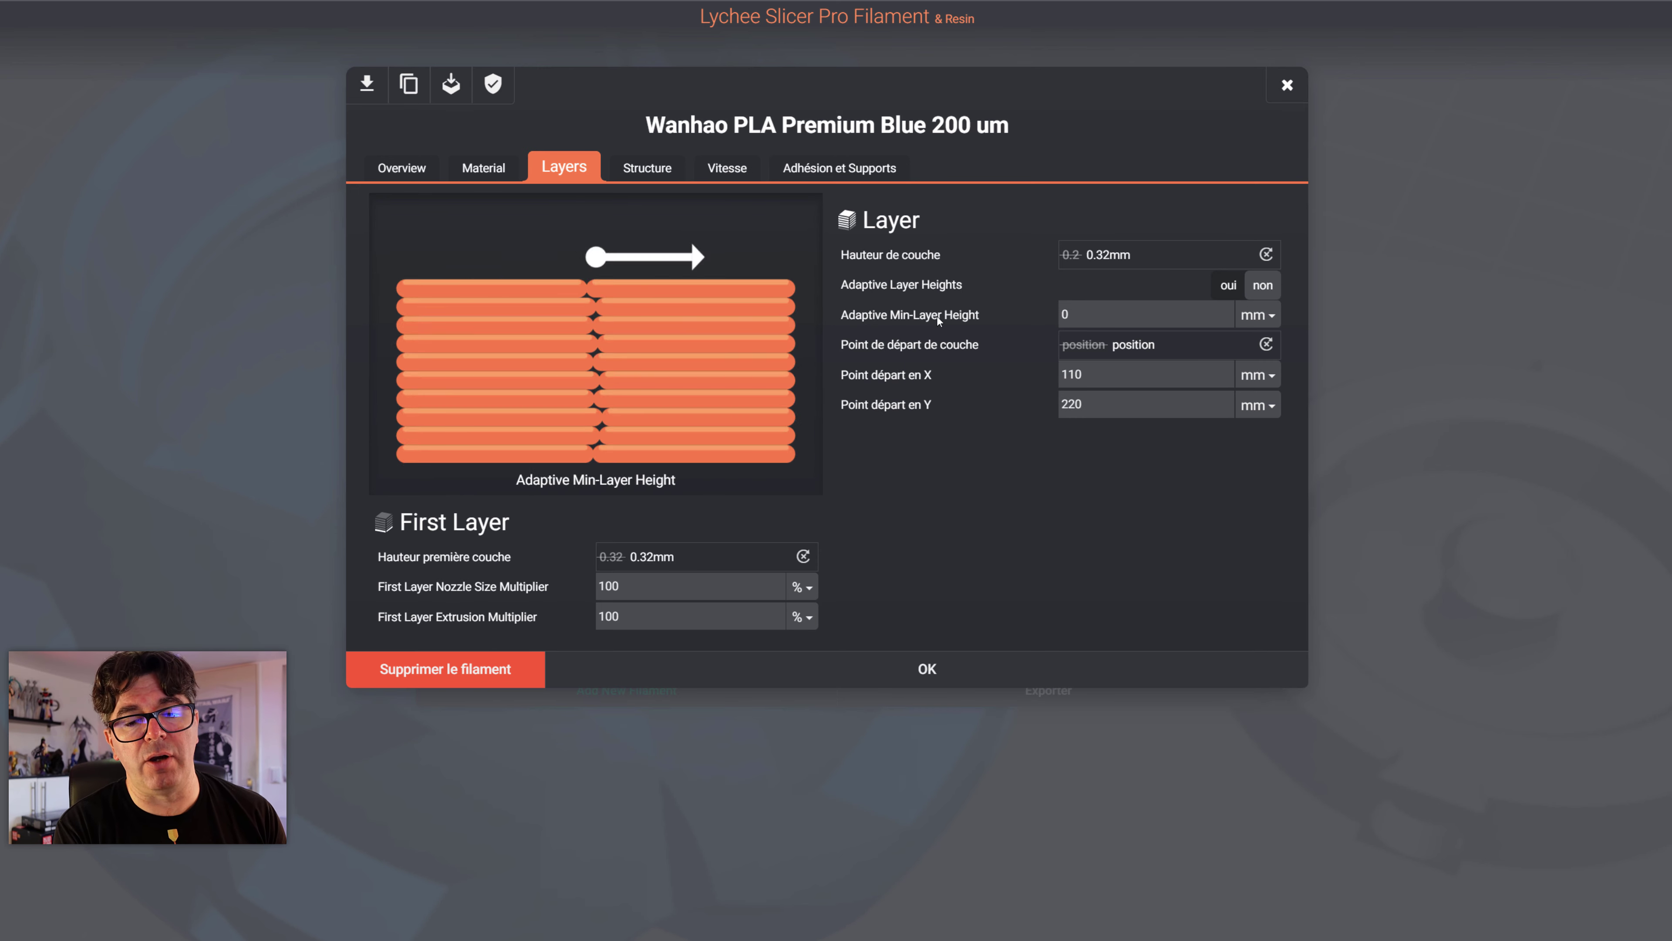
click(640, 171)
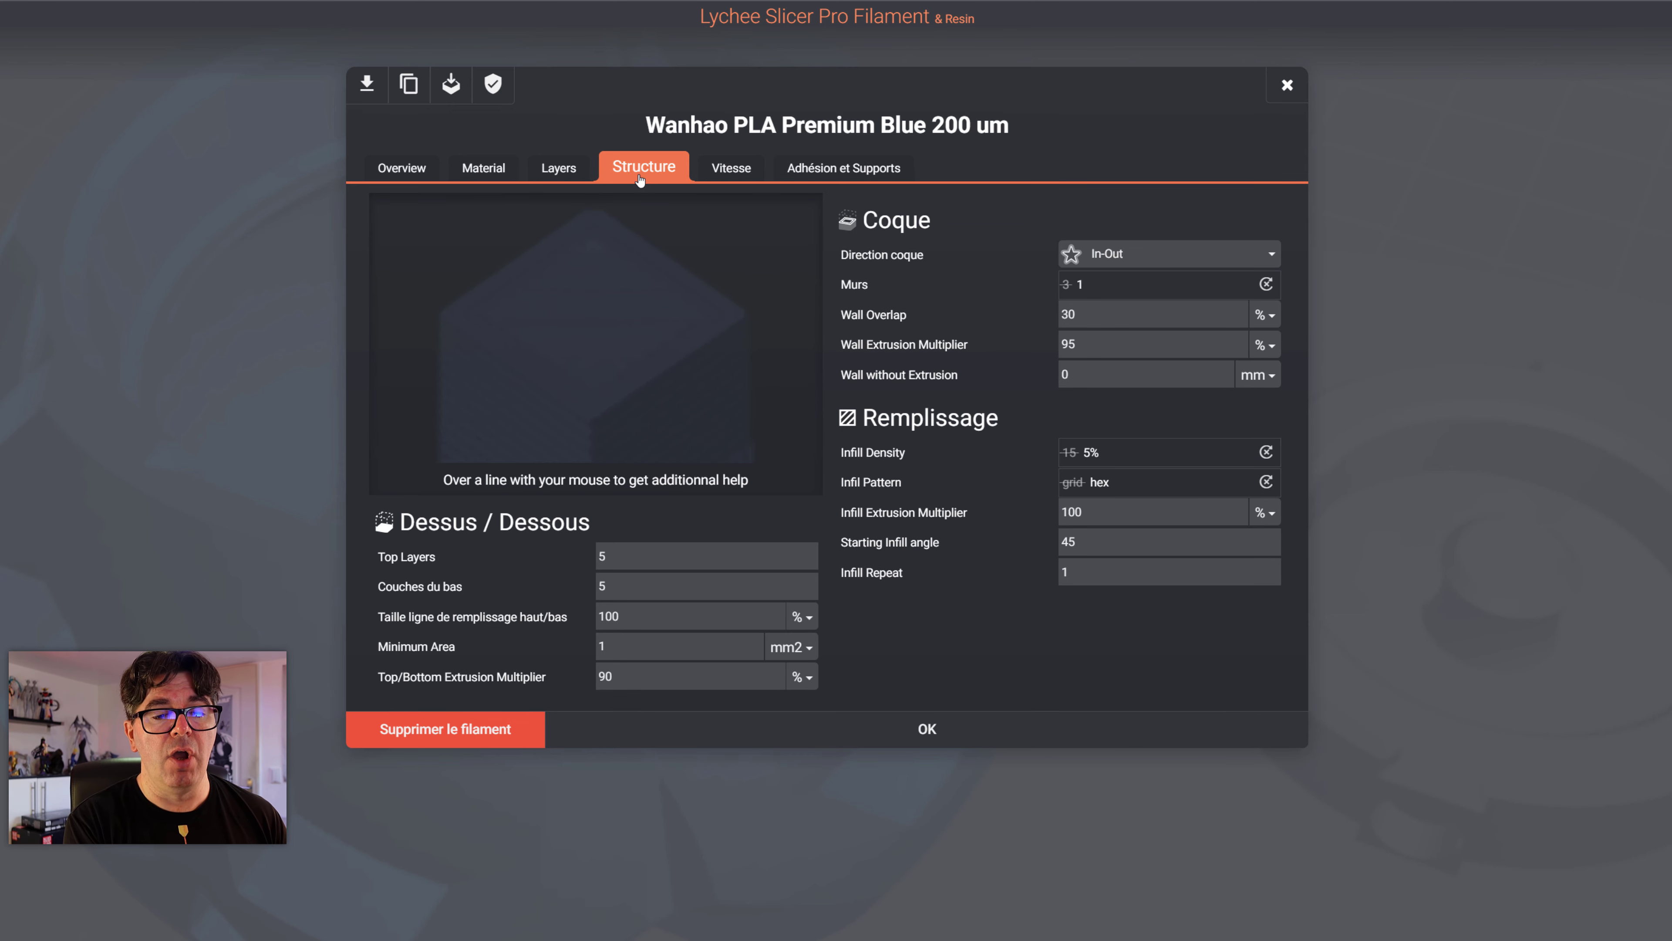
mouse_move(691, 552)
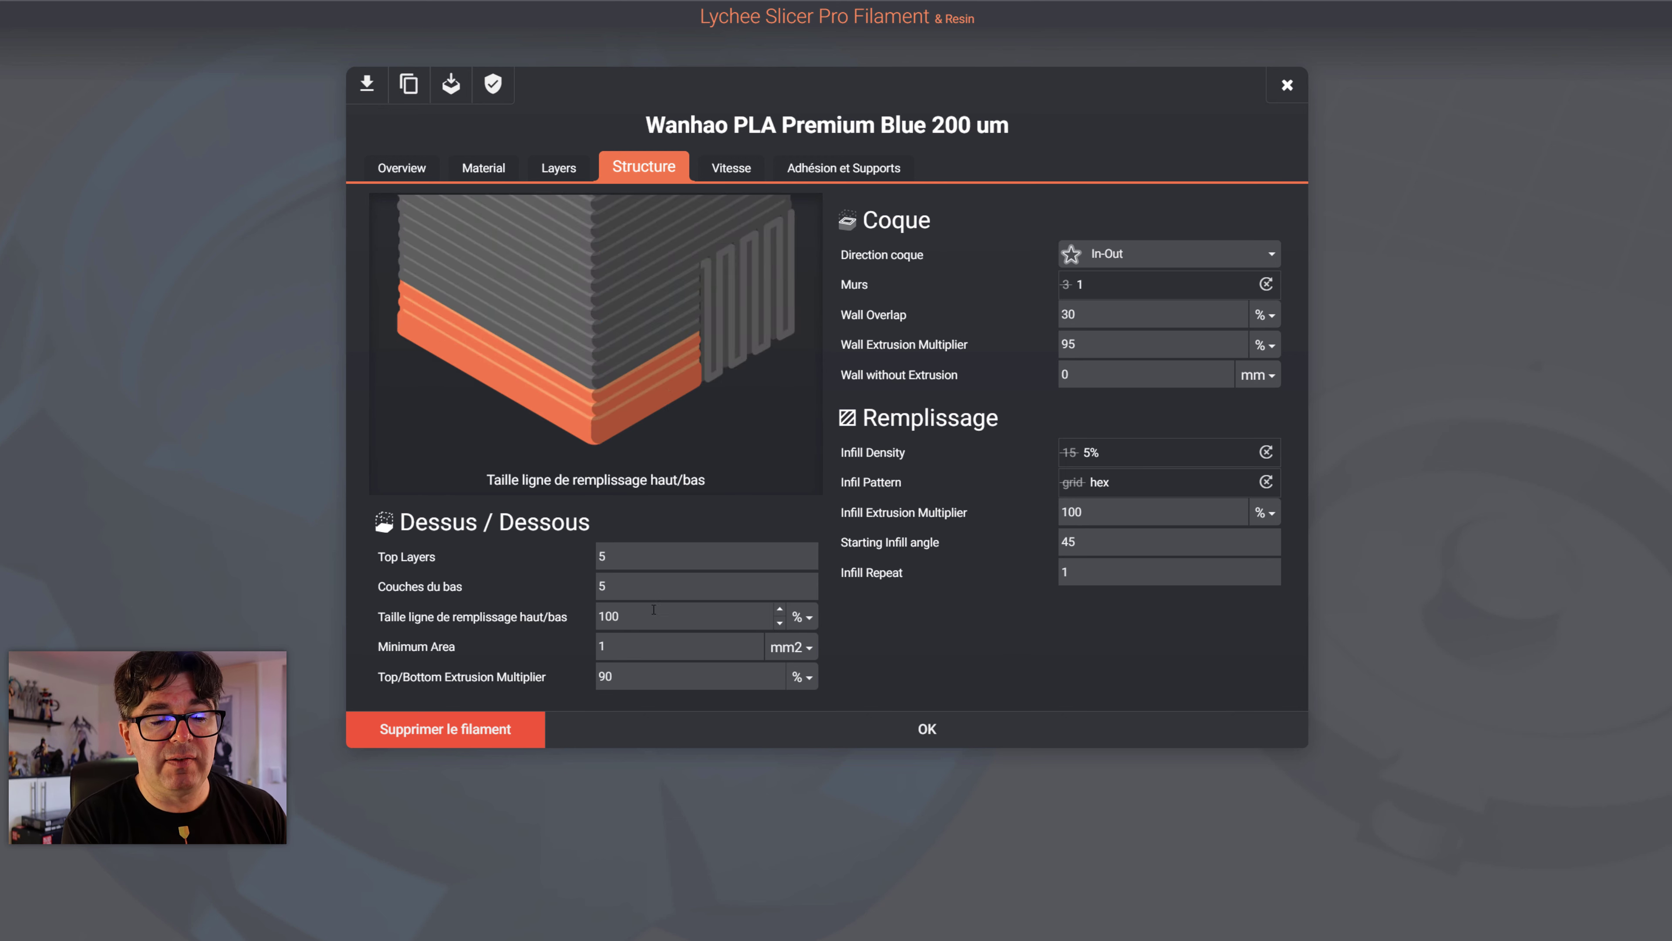
mouse_move(633, 637)
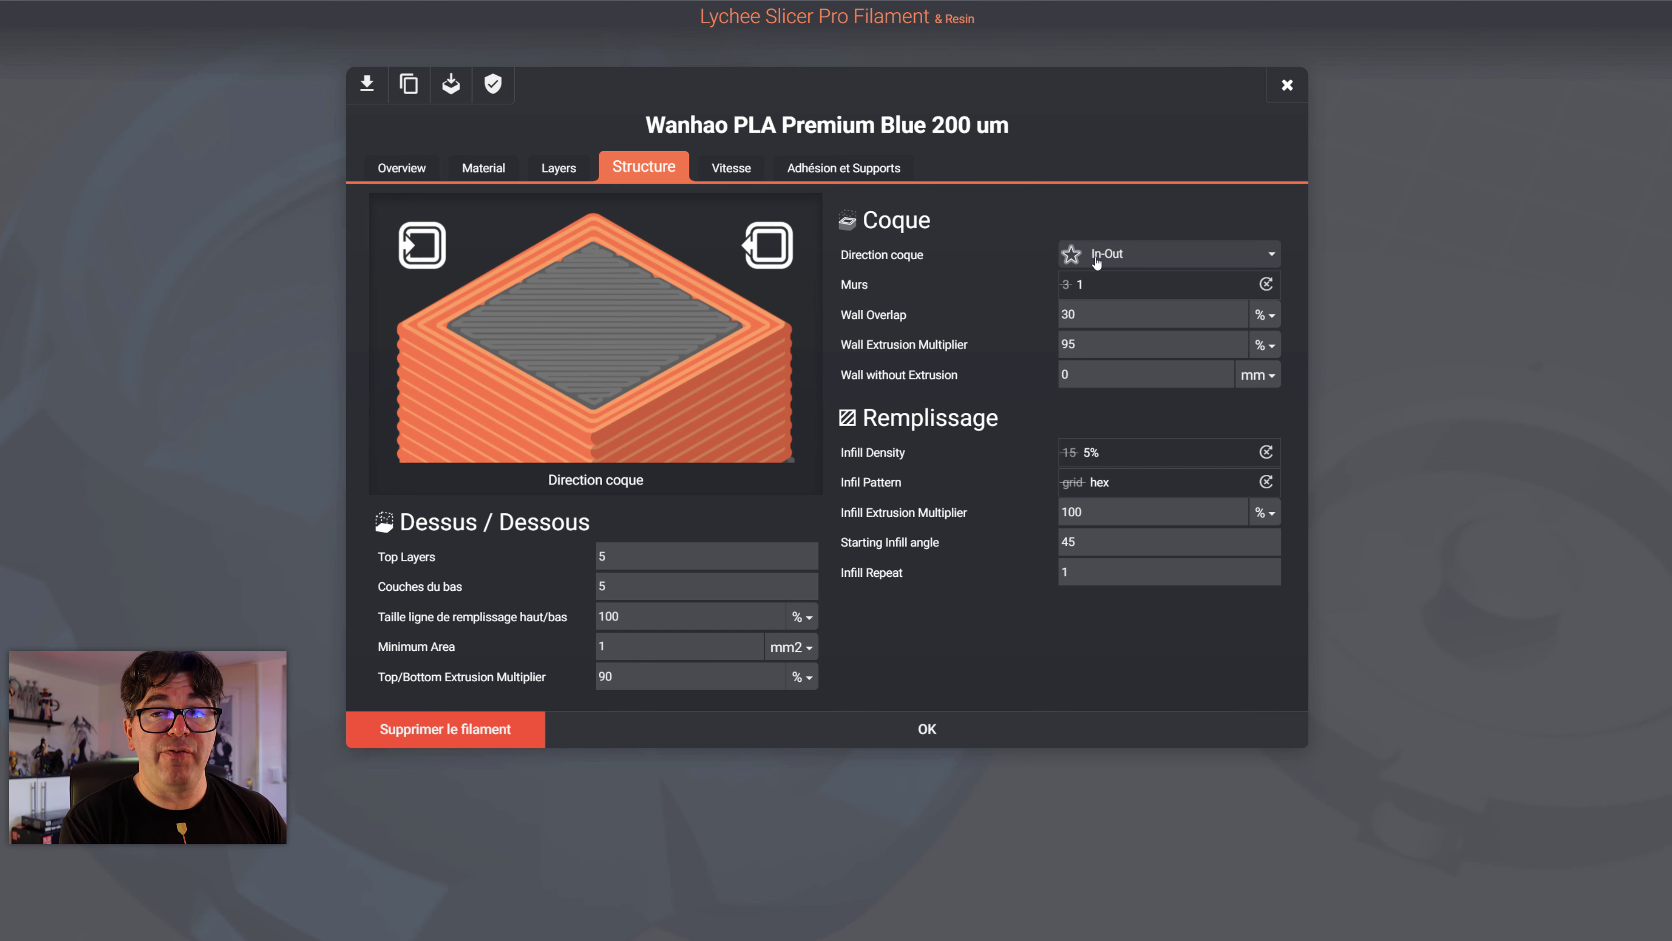
mouse_move(1096, 262)
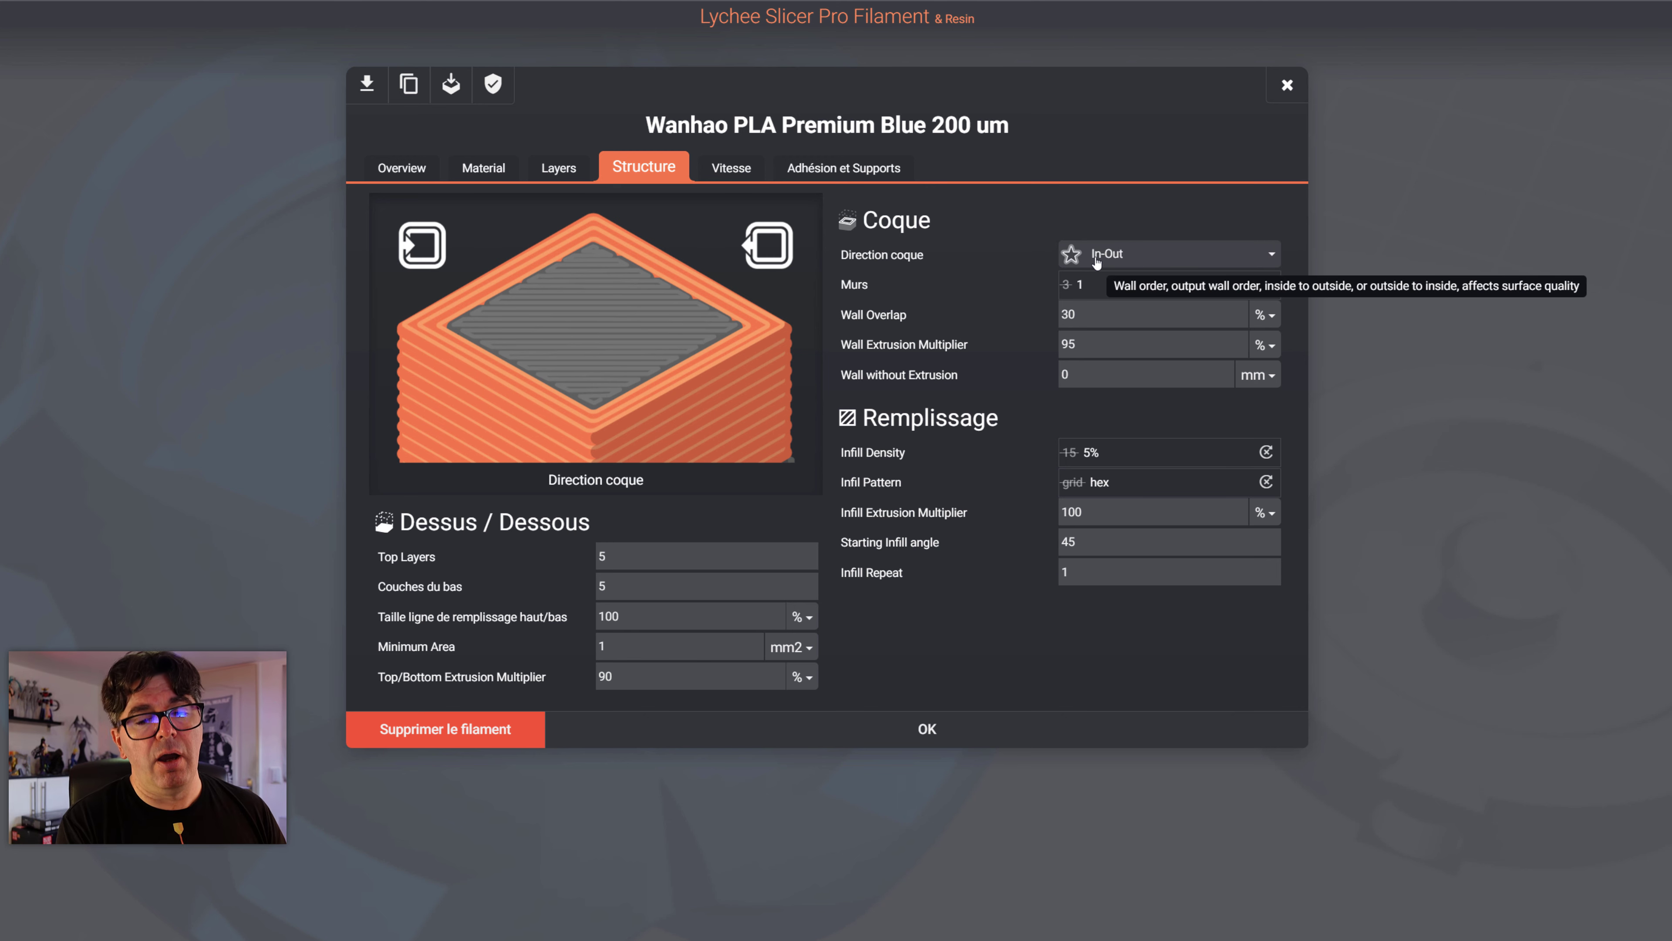
click(1094, 261)
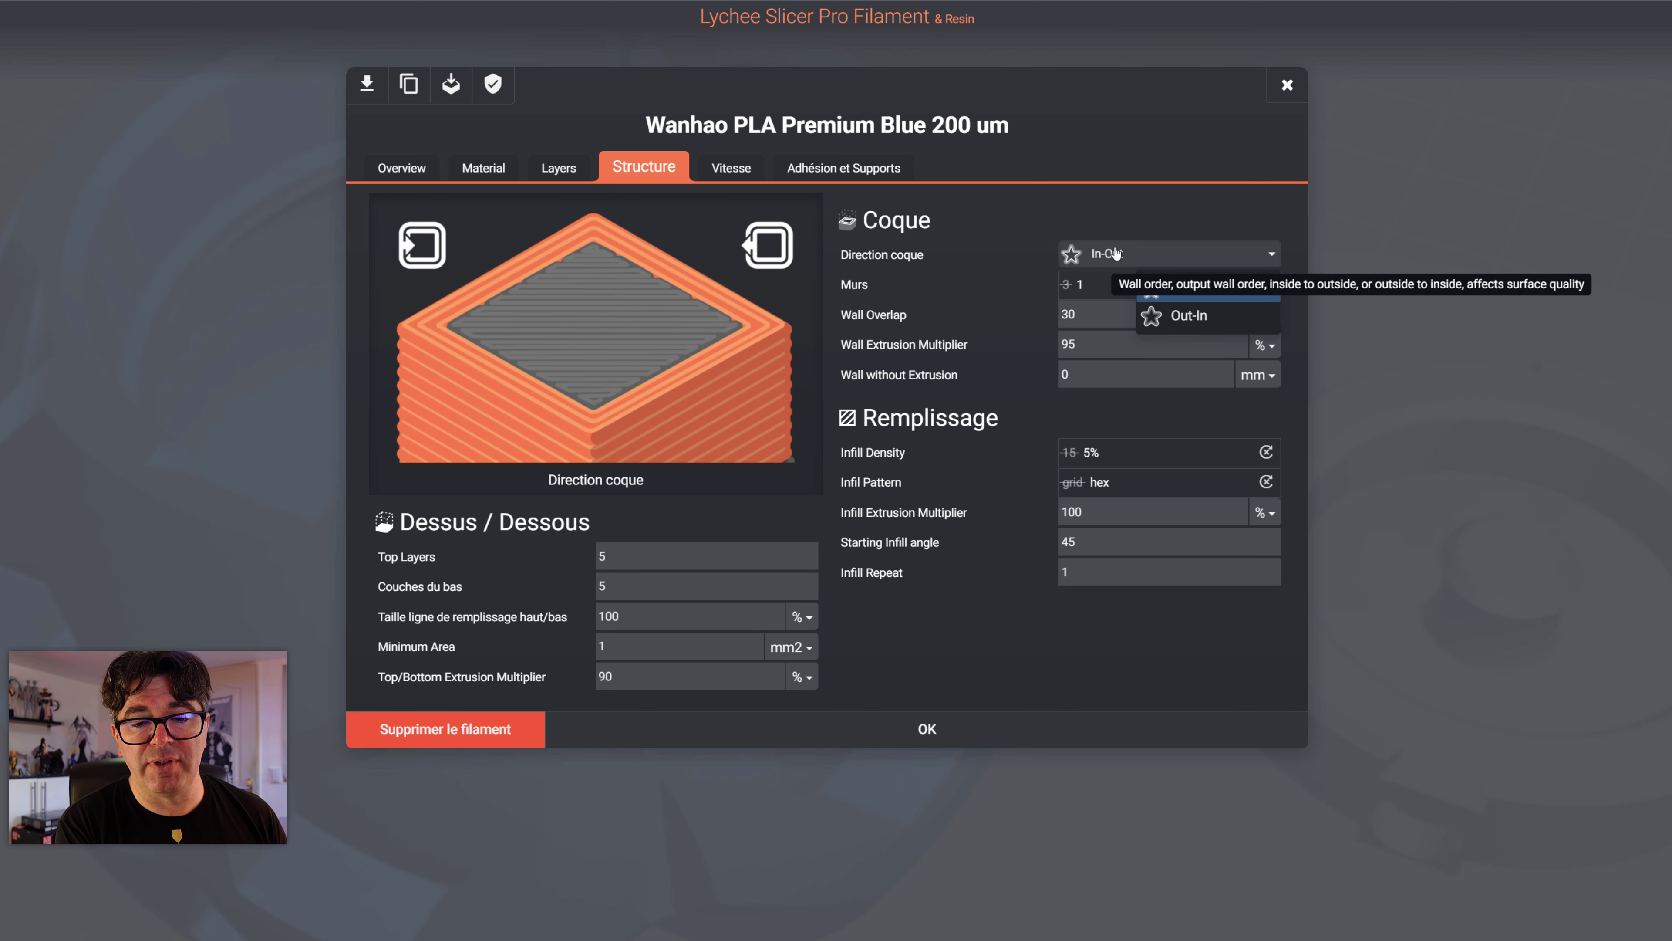
click(1131, 216)
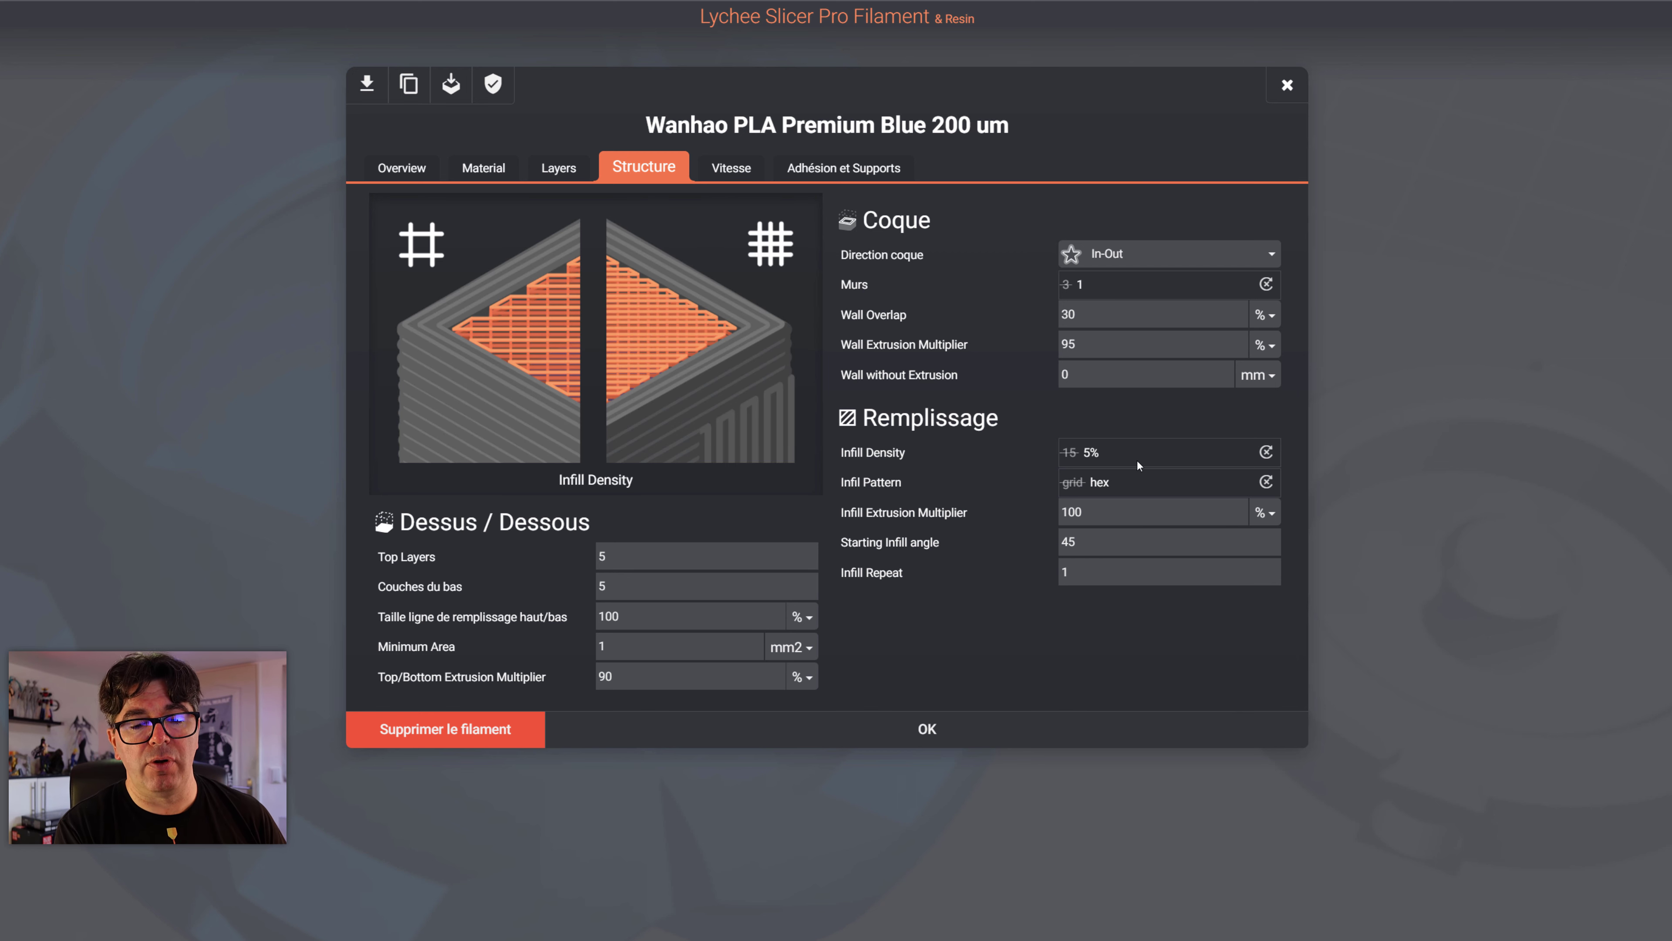
click(739, 172)
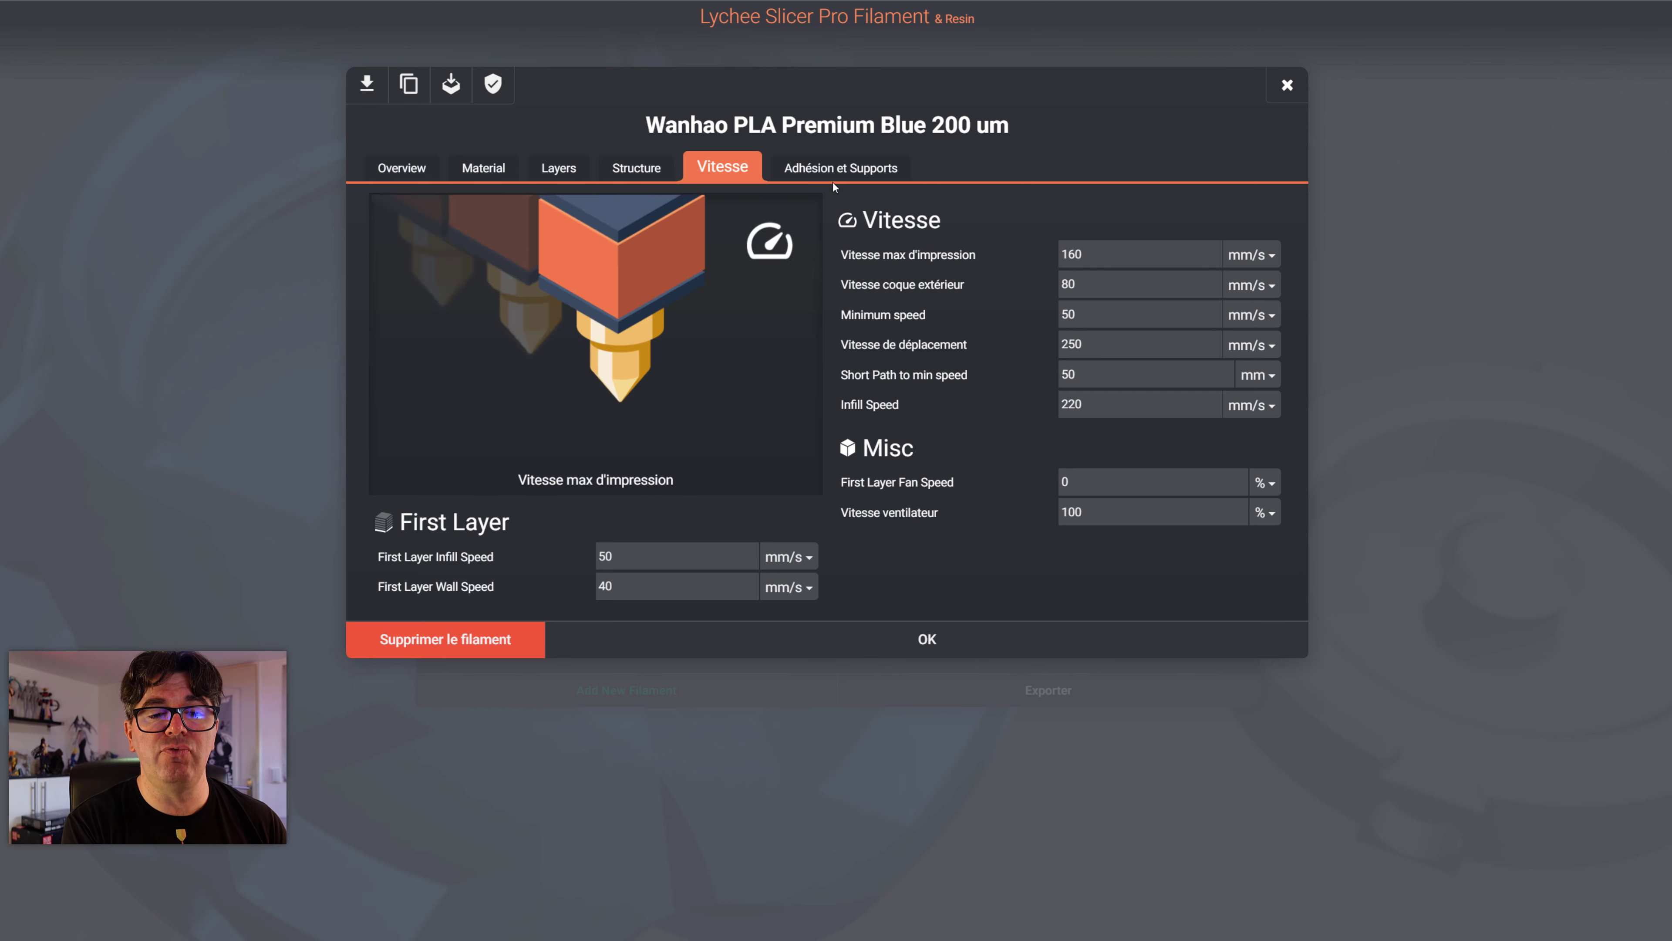
click(836, 167)
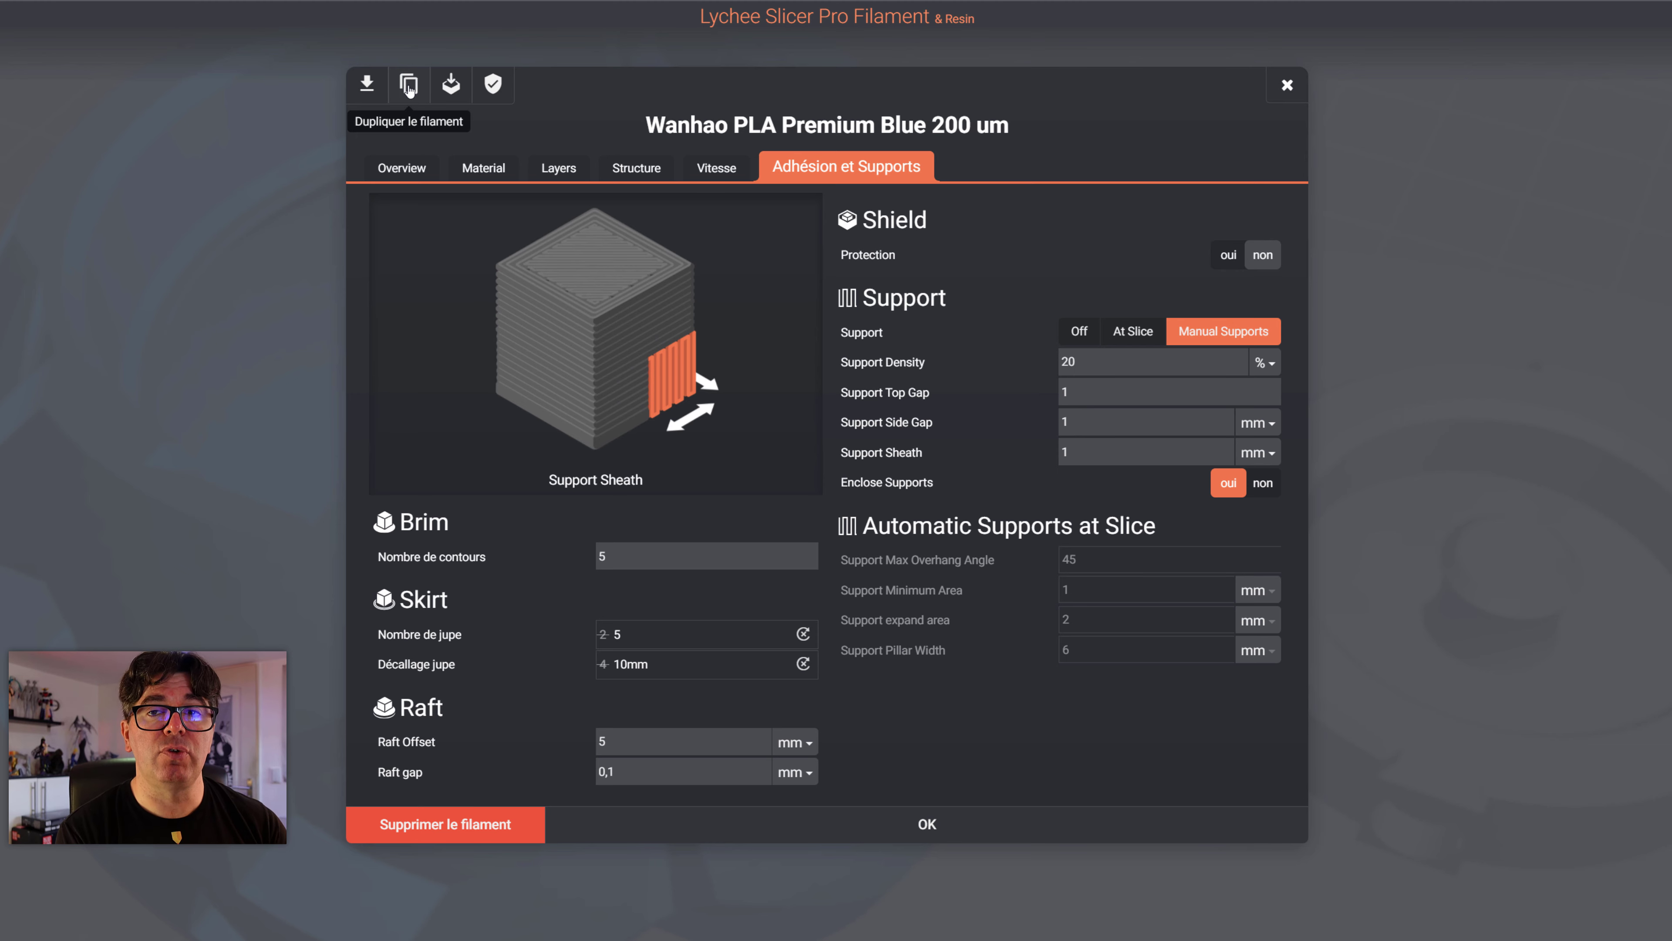
Duplicate the Wanhao PLA profile and define the copy as TPU Flexible Black 85A with a spool price of 25 EUR
click(408, 88)
click(734, 310)
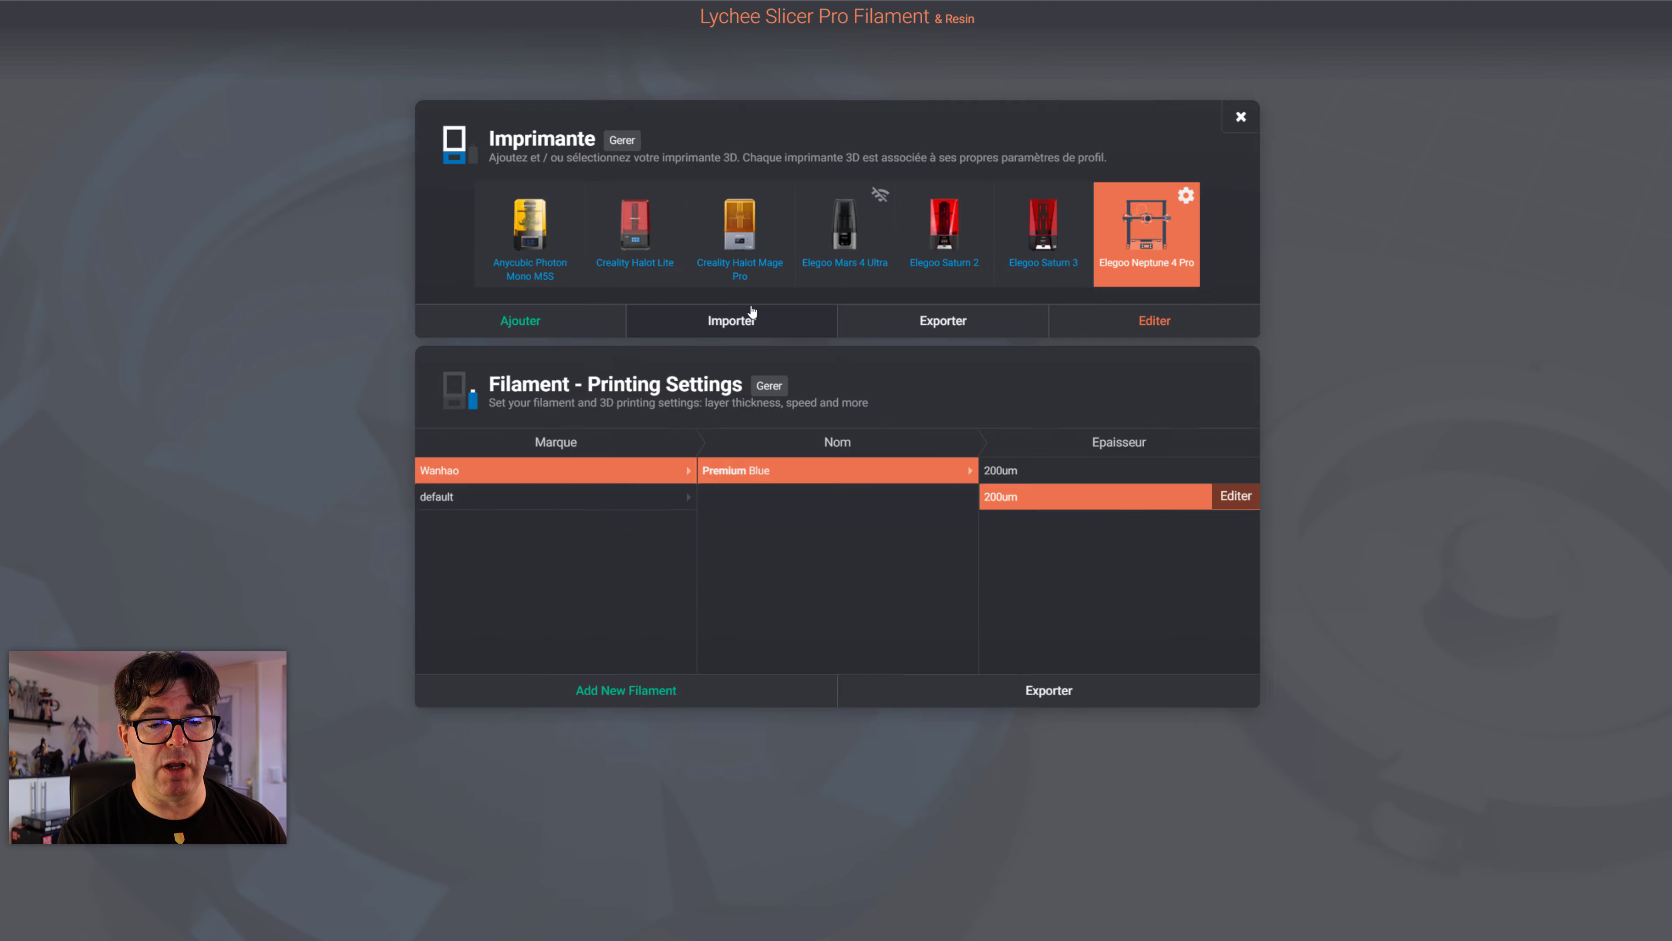
click(1215, 270)
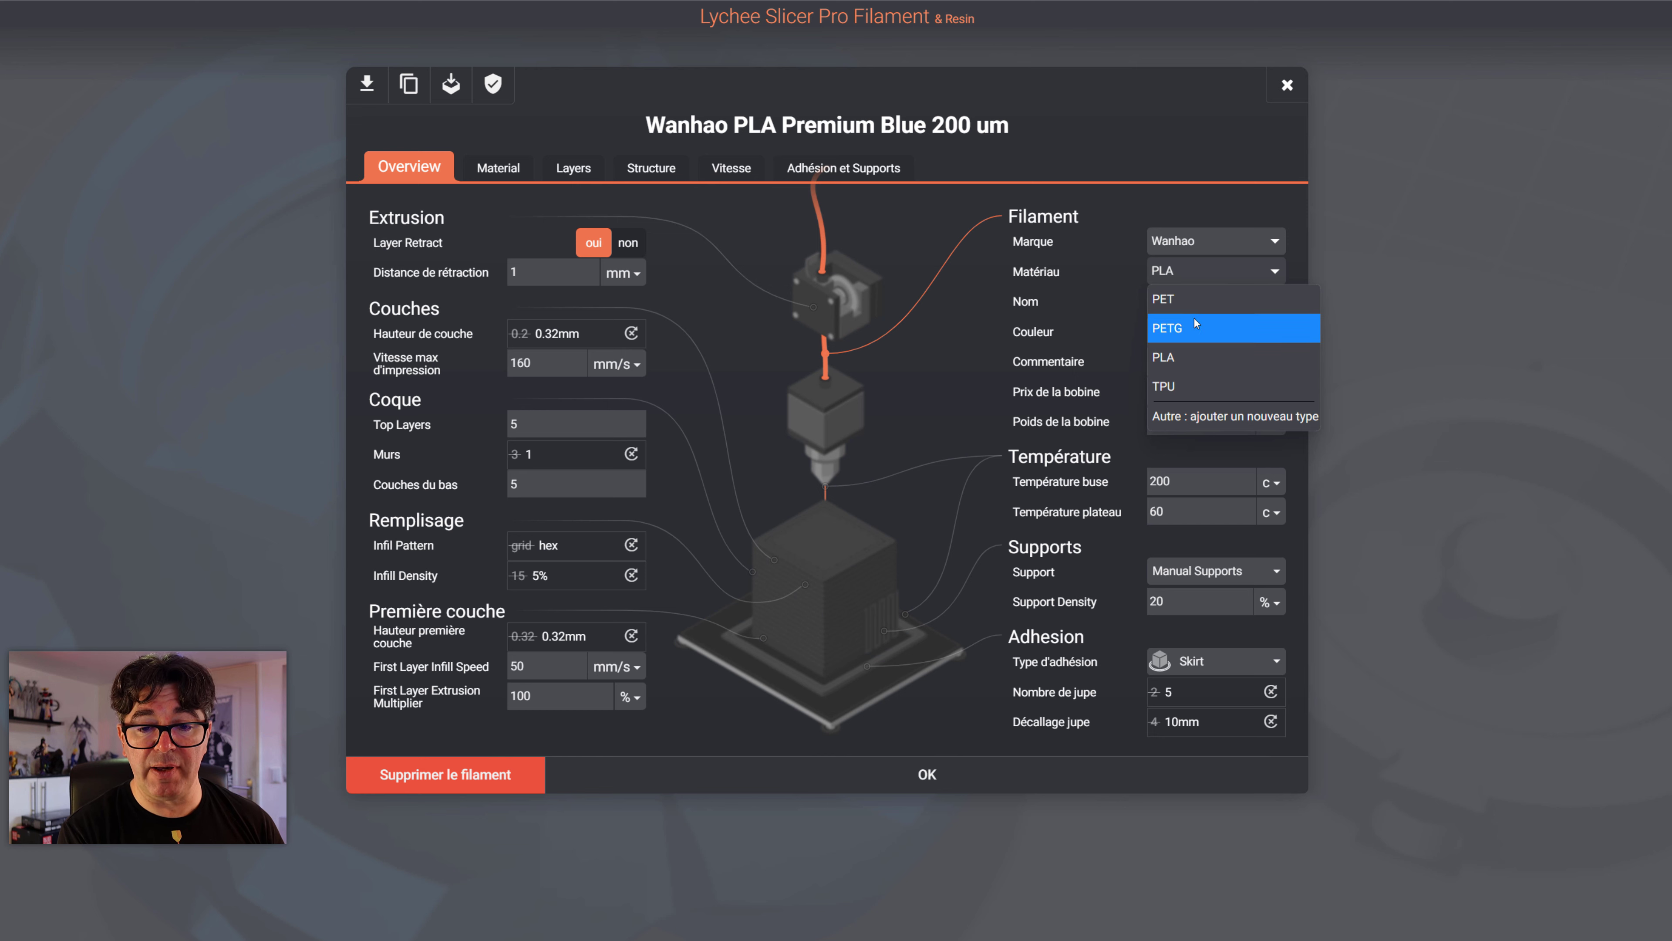
click(1181, 386)
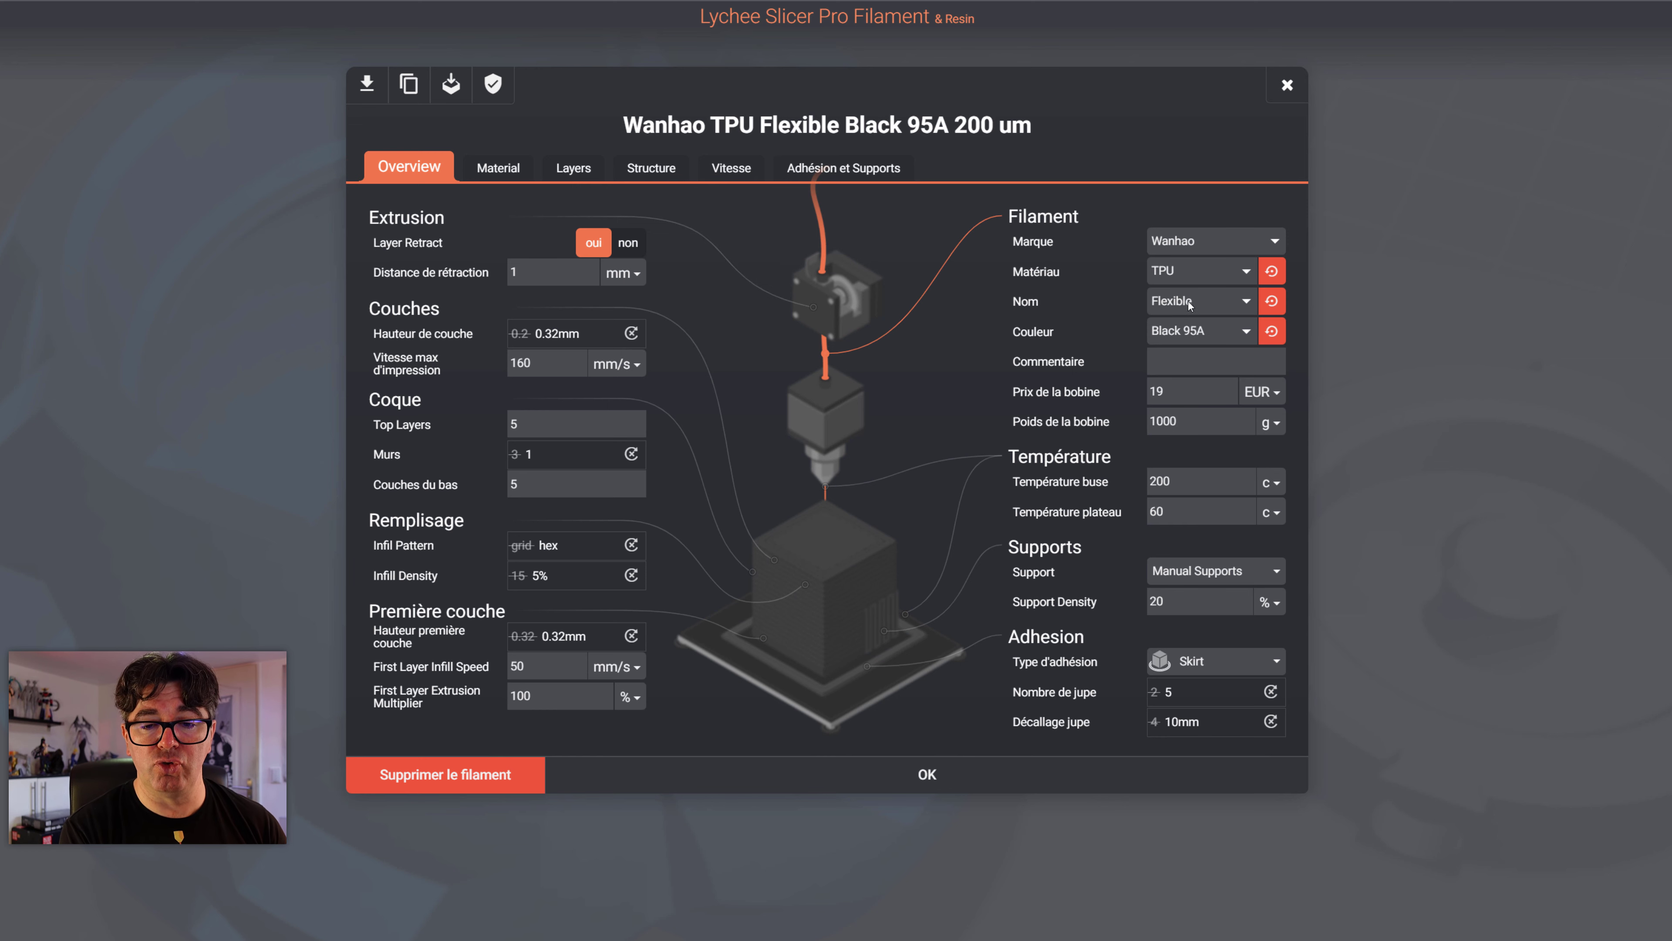
click(1216, 339)
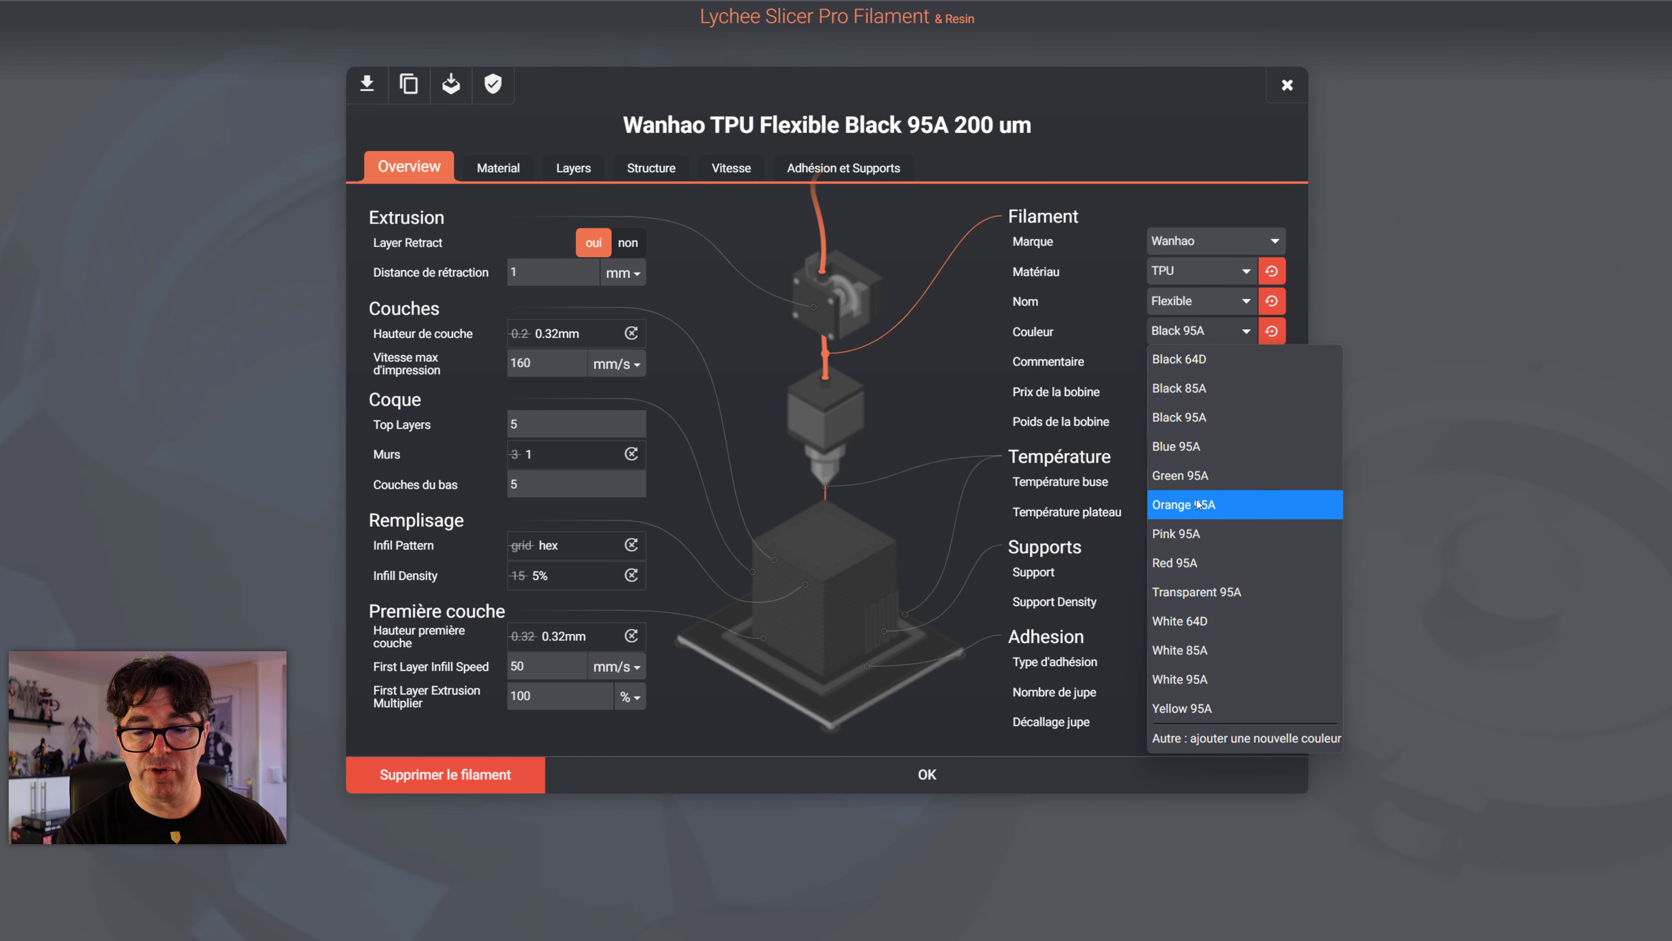
click(1204, 392)
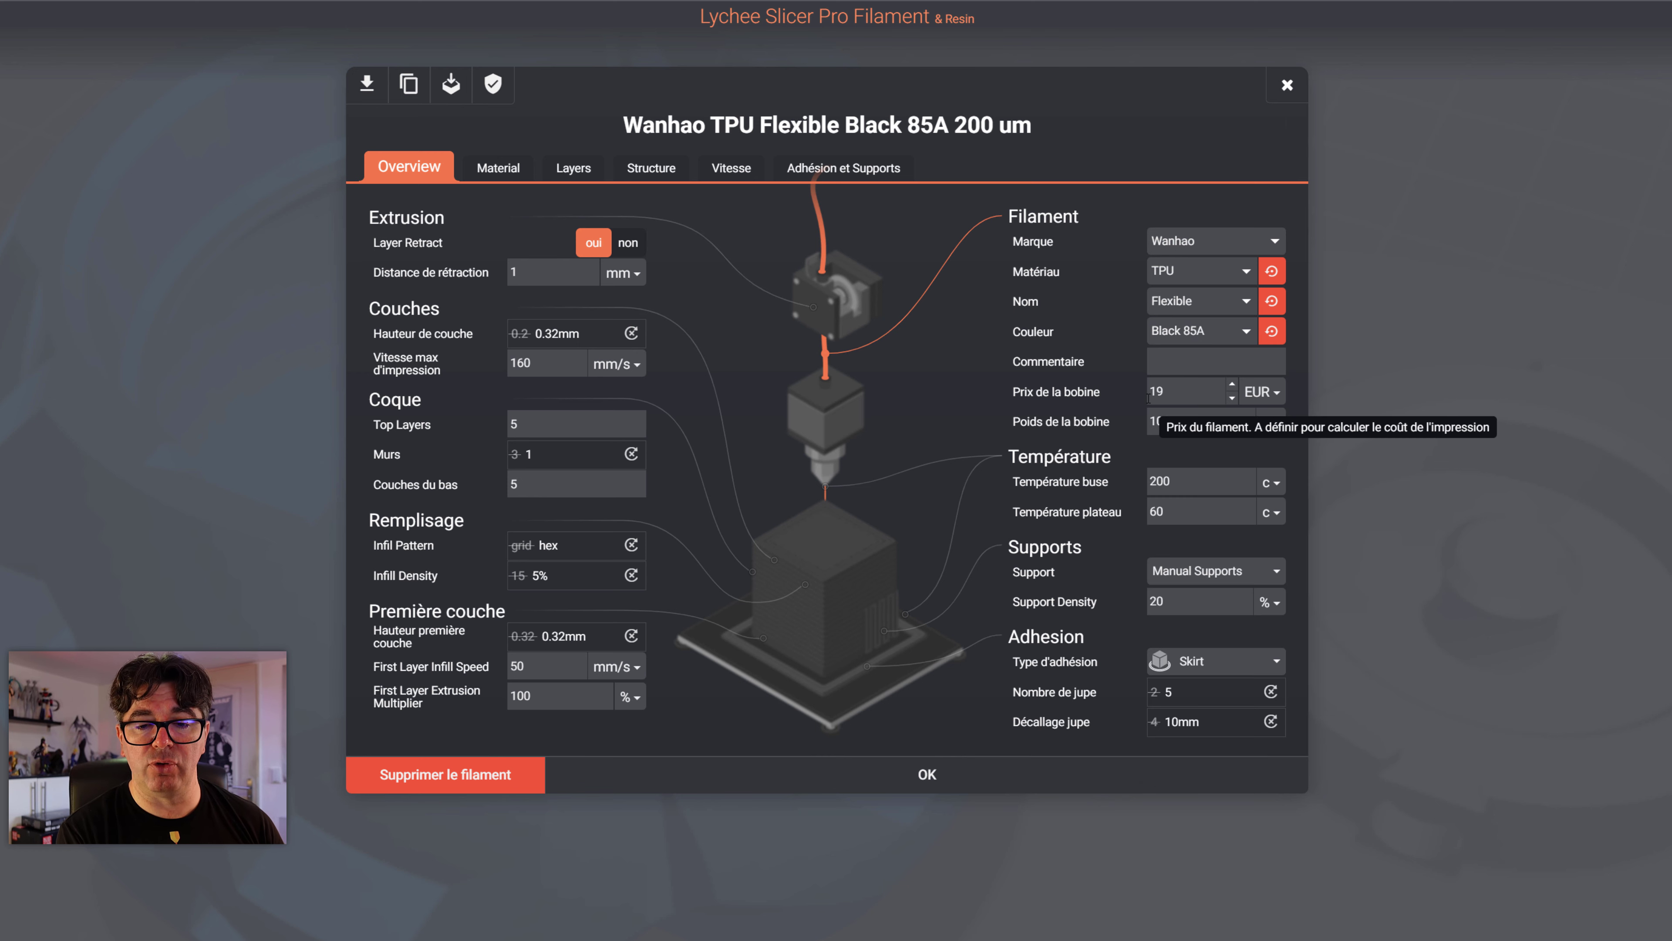
double_click(1189, 390)
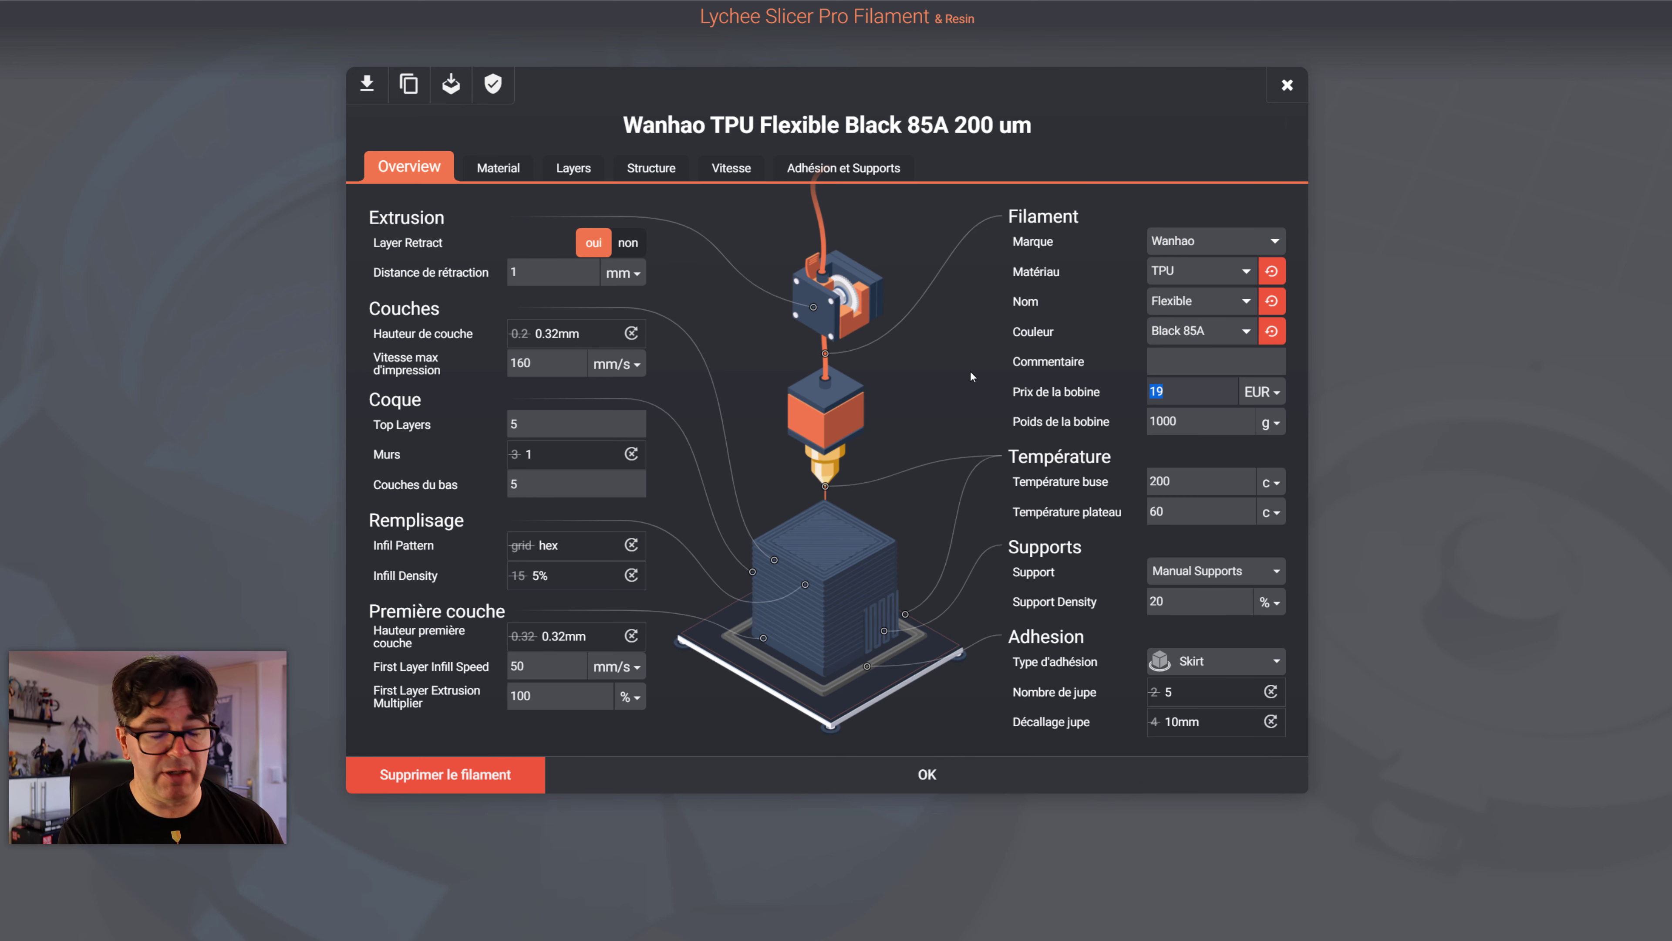
text(25)
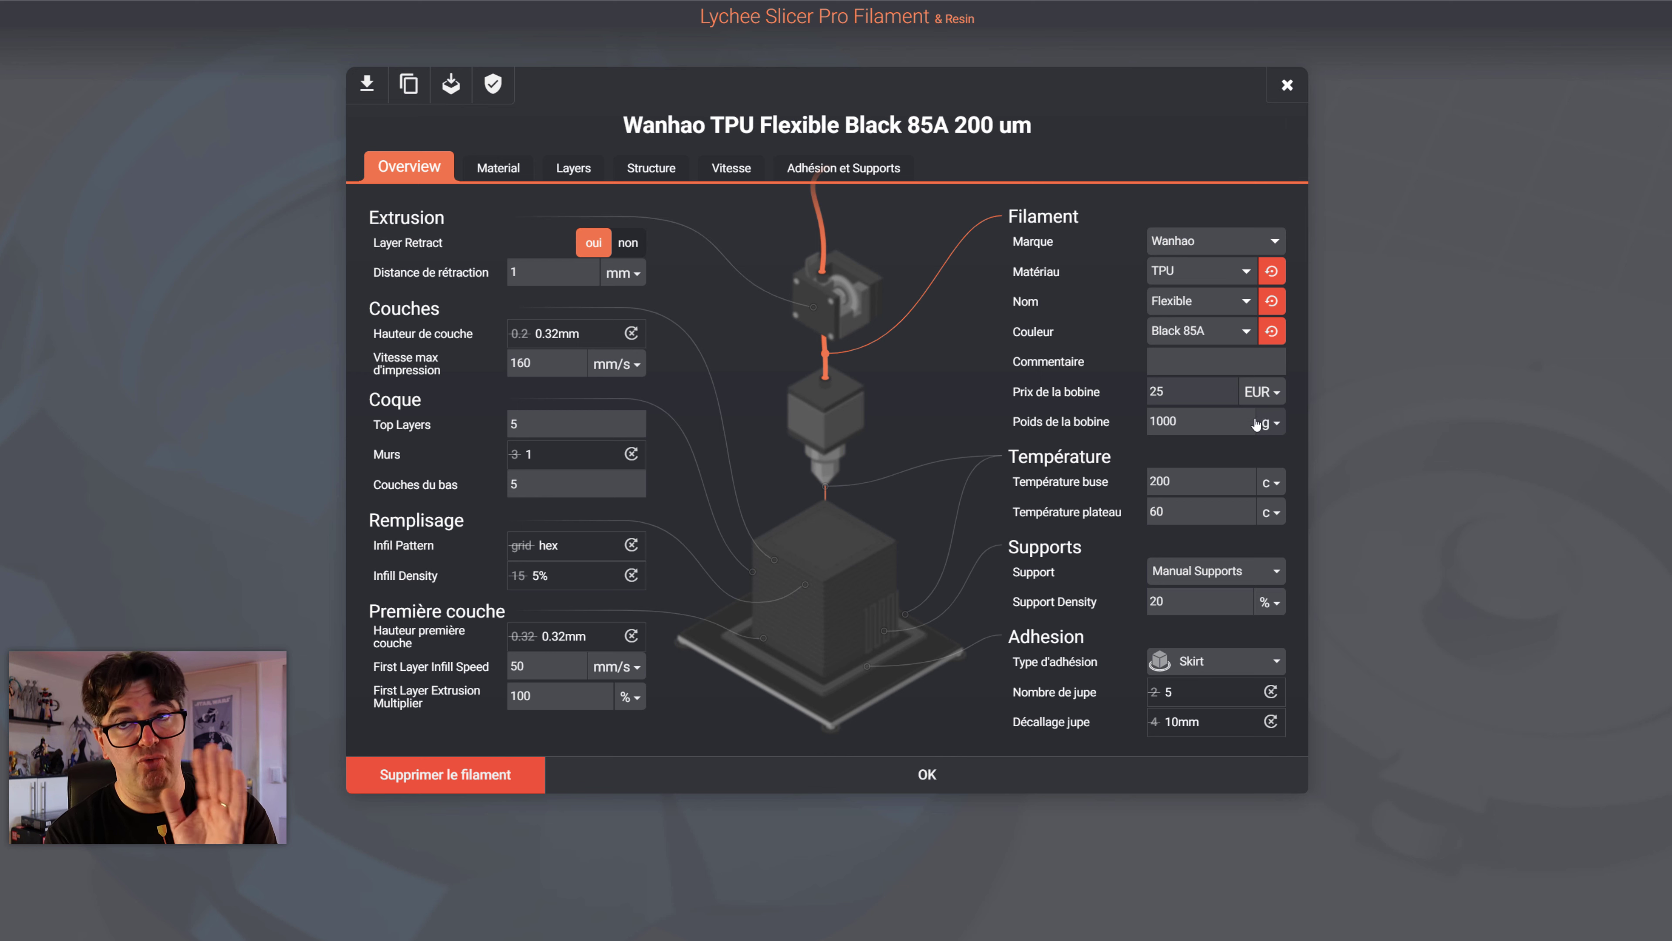
Set the TPU profile's maximum print speed to 60 mm/s and its first layer infill speed to 30 mm/s
double_click(1208, 482)
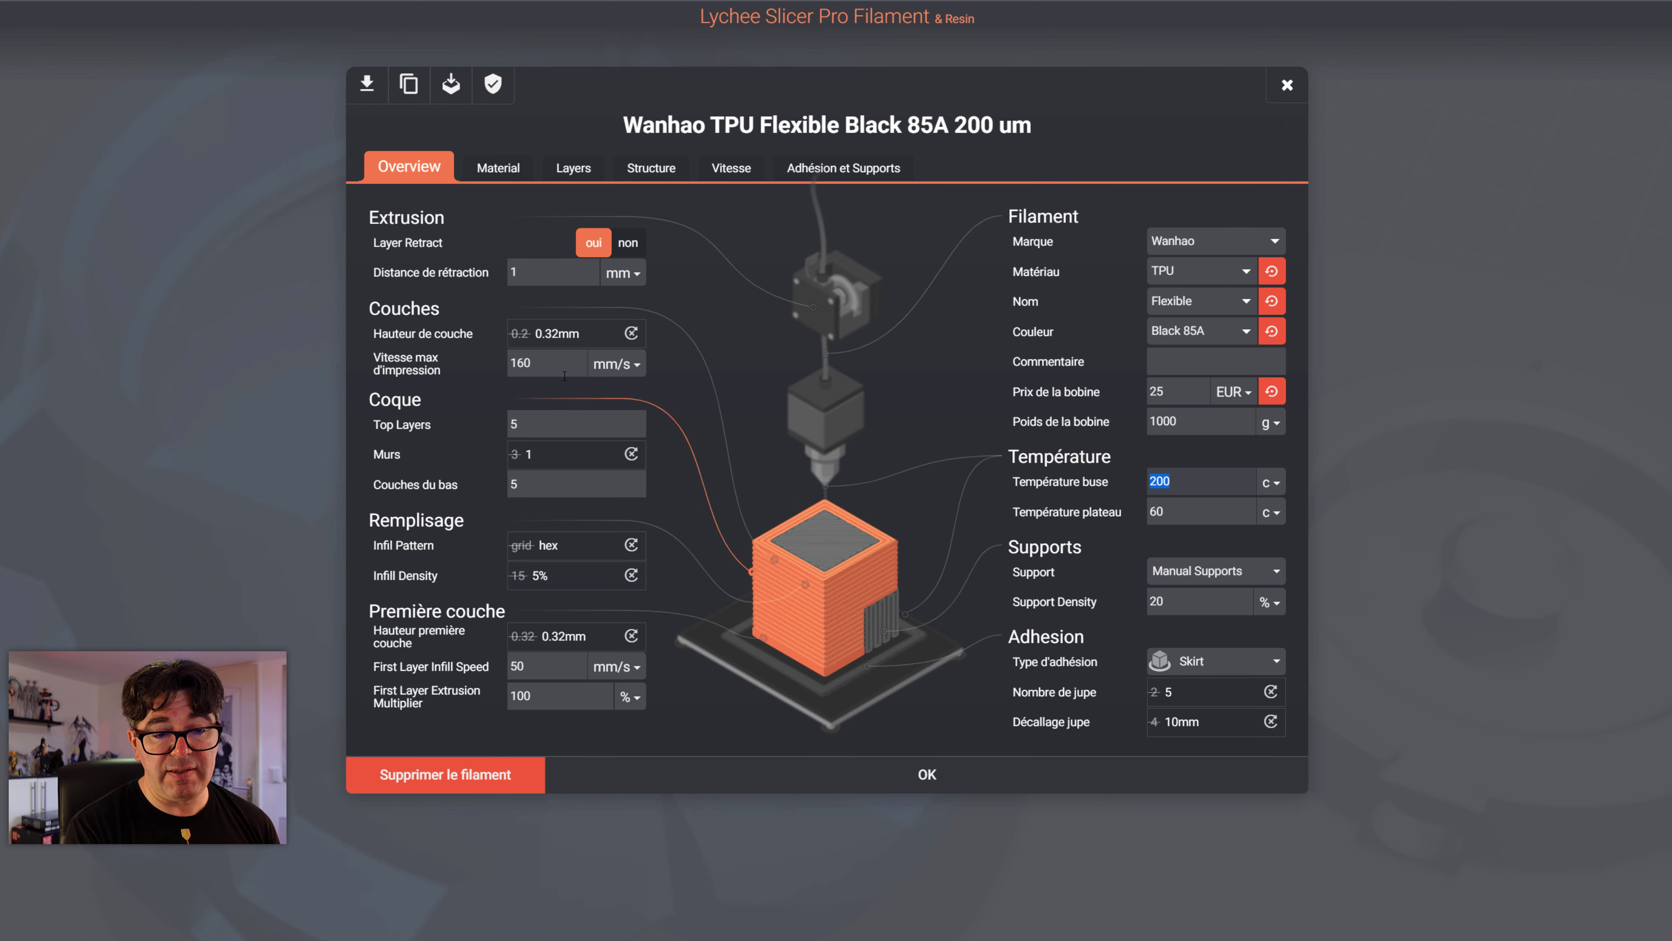
double_click(550, 363)
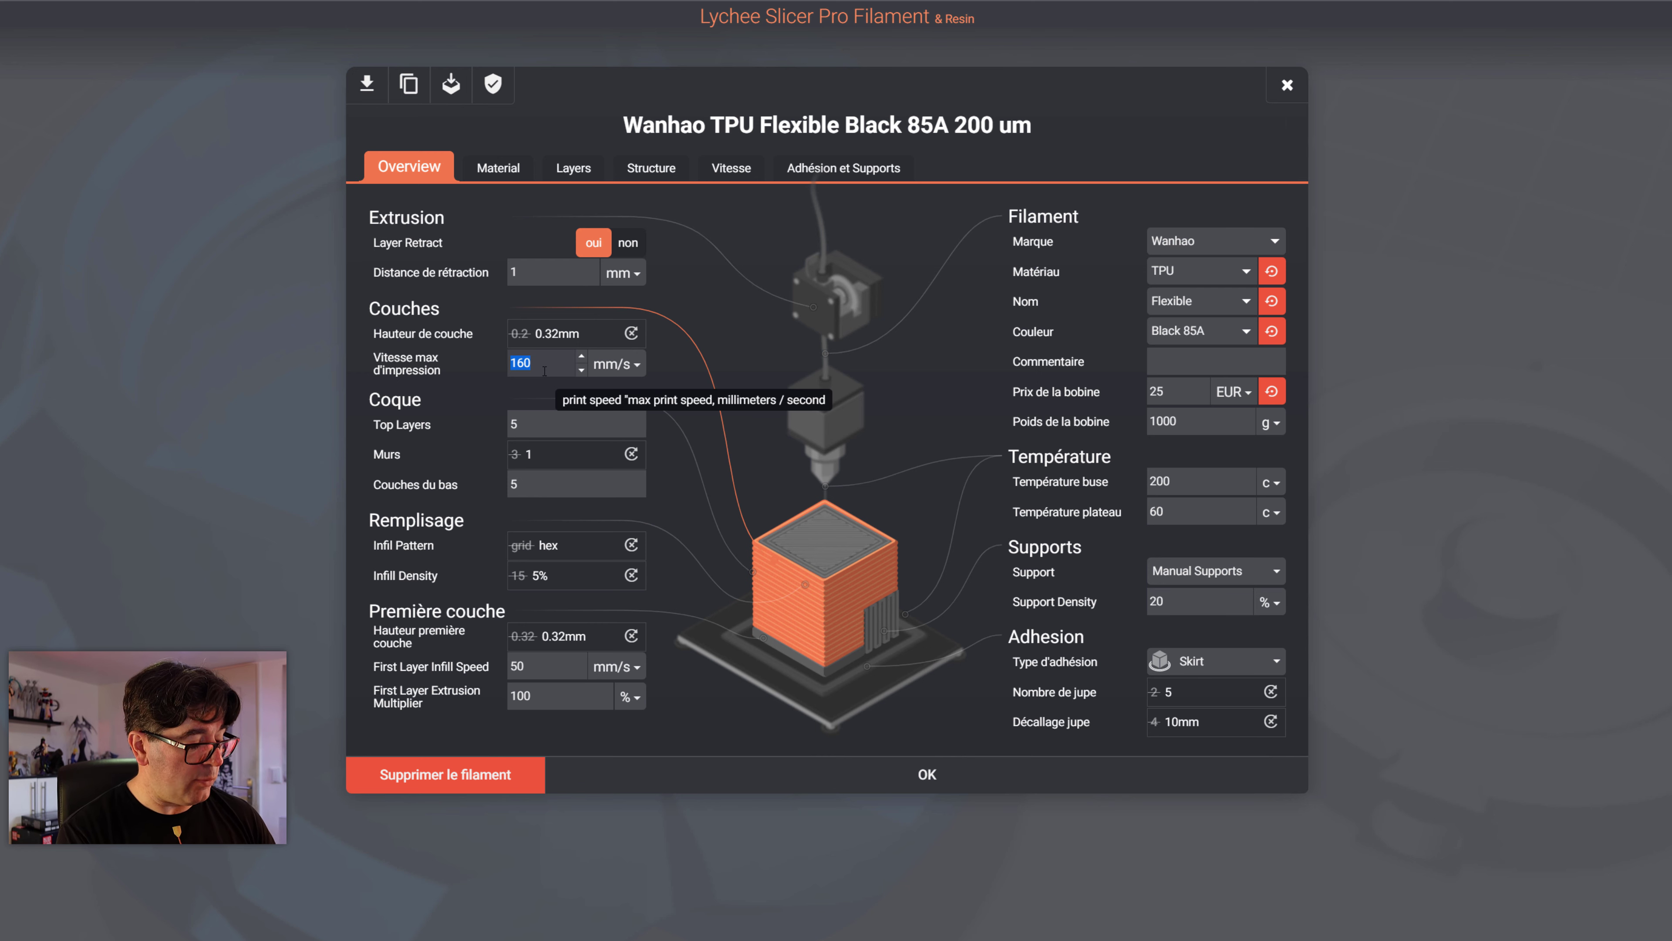
text(60)
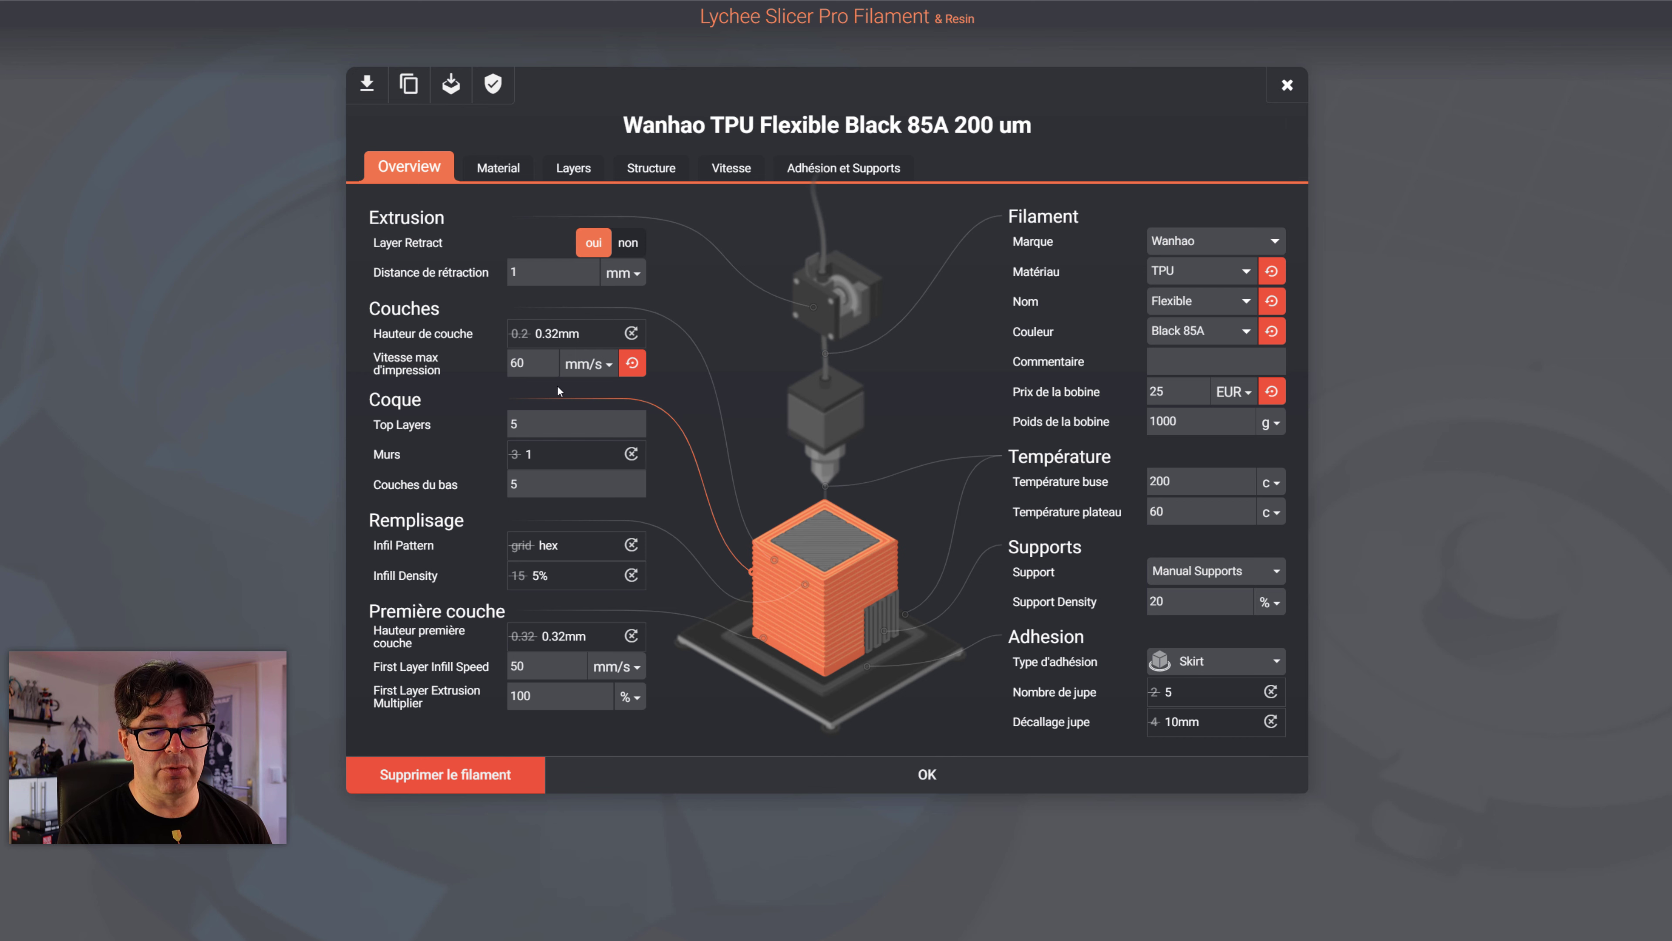
click(469, 666)
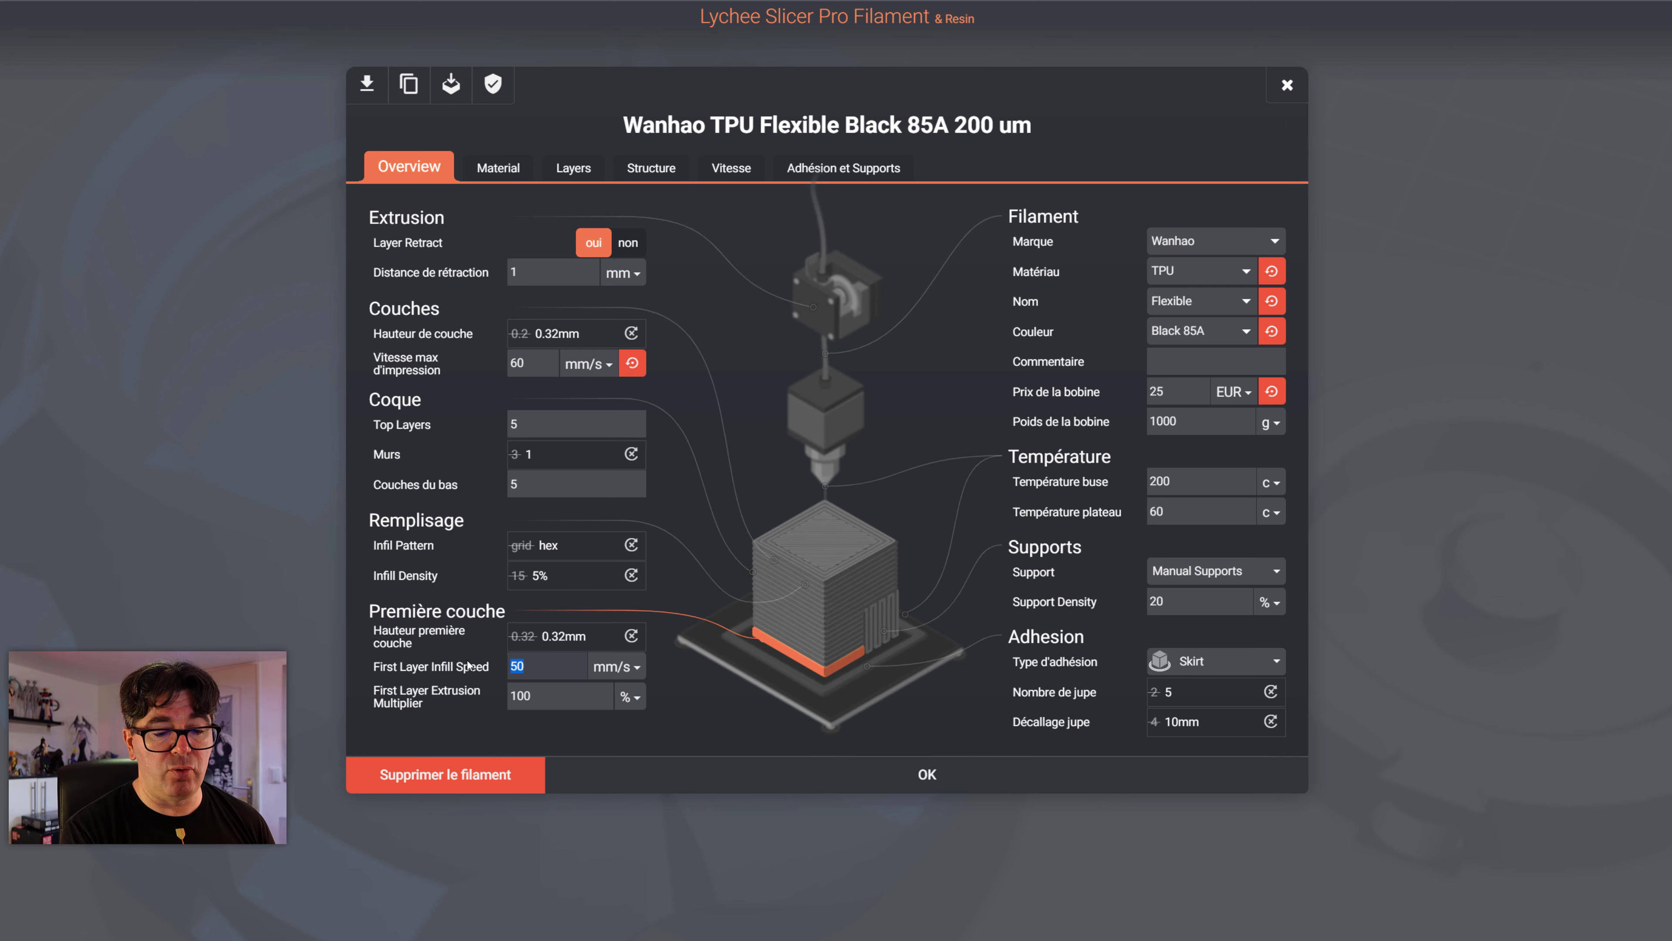
text(30)
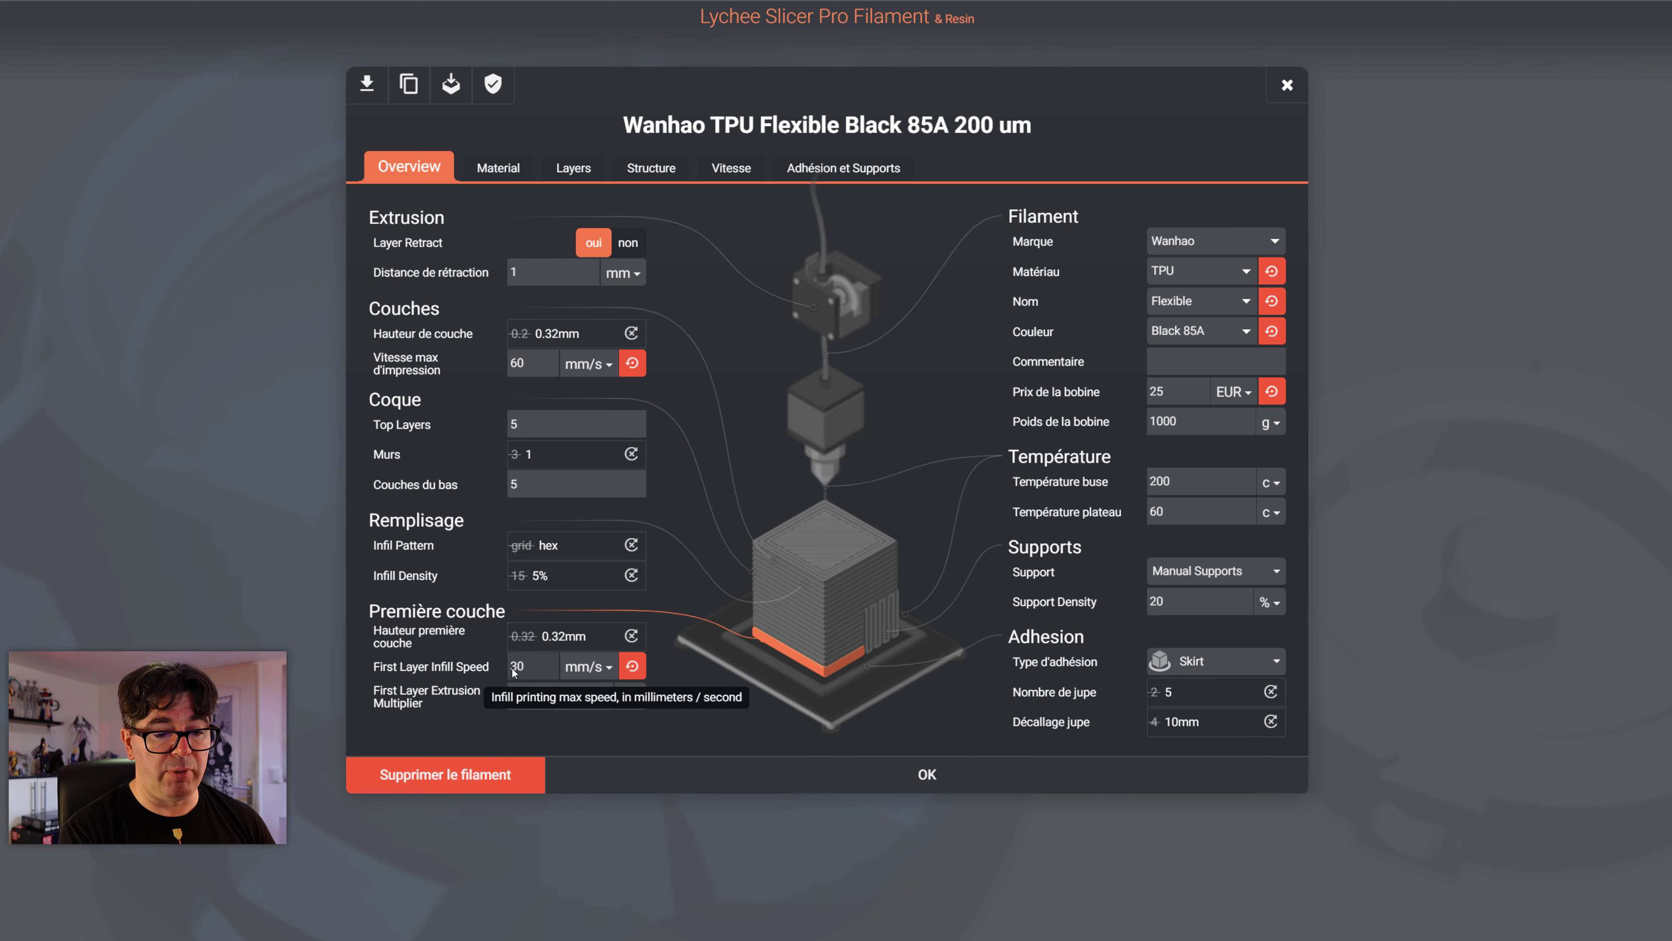
Set the TPU profile's retraction distance to 2 mm
click(499, 179)
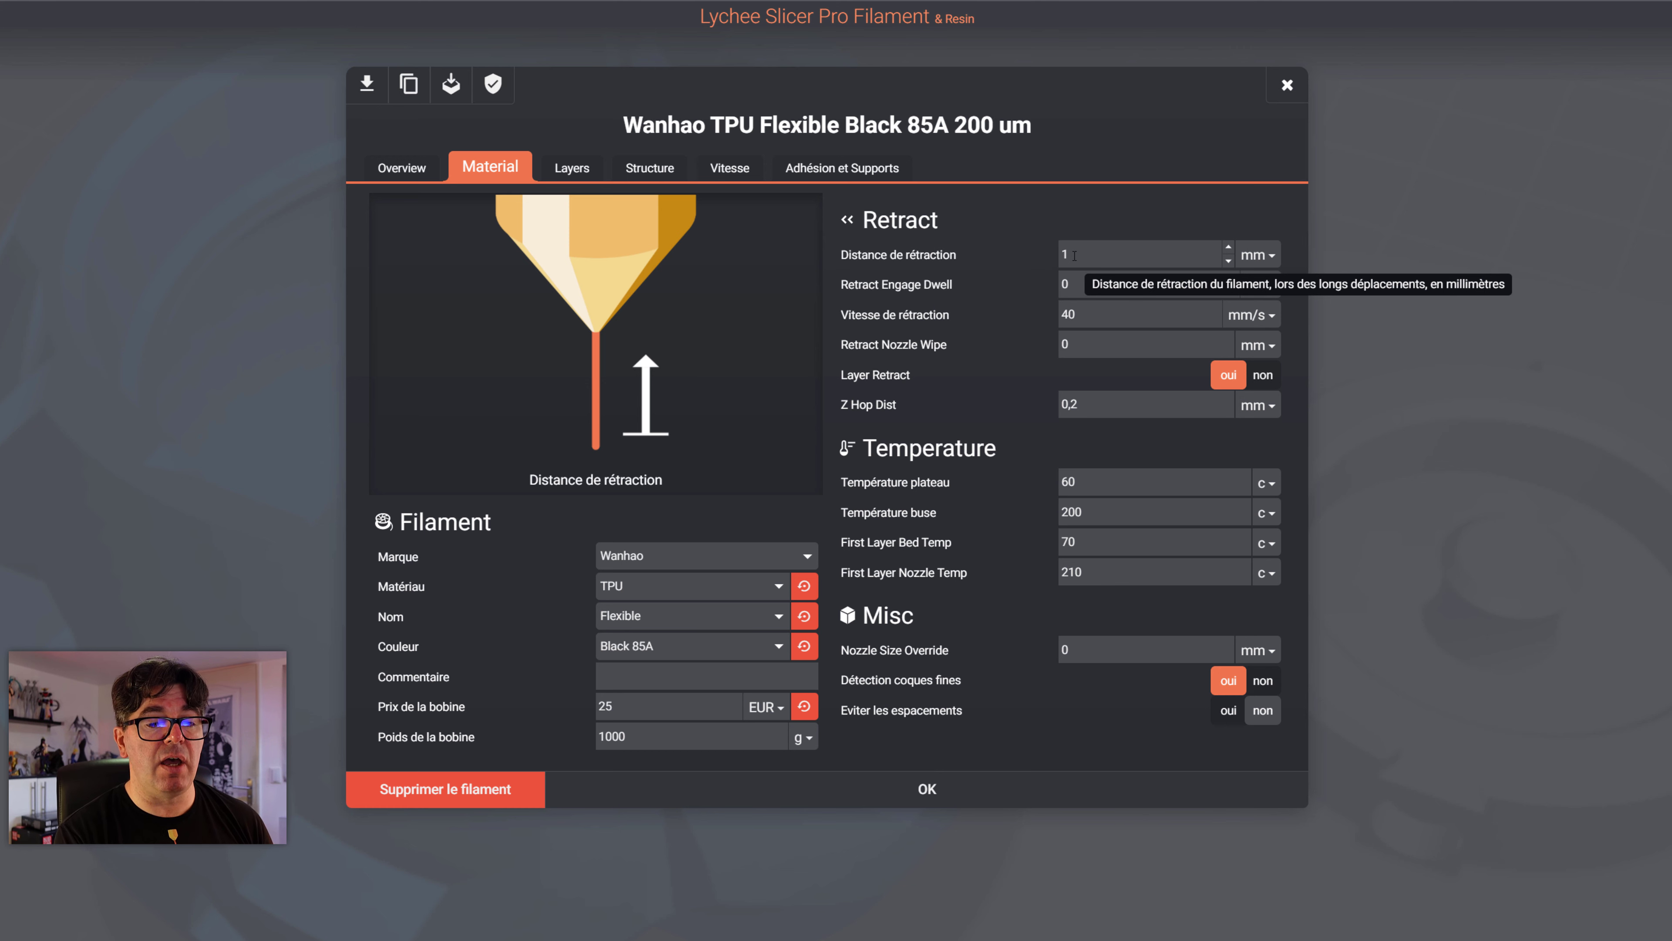
drag(1074, 256, 1030, 259)
text(2)
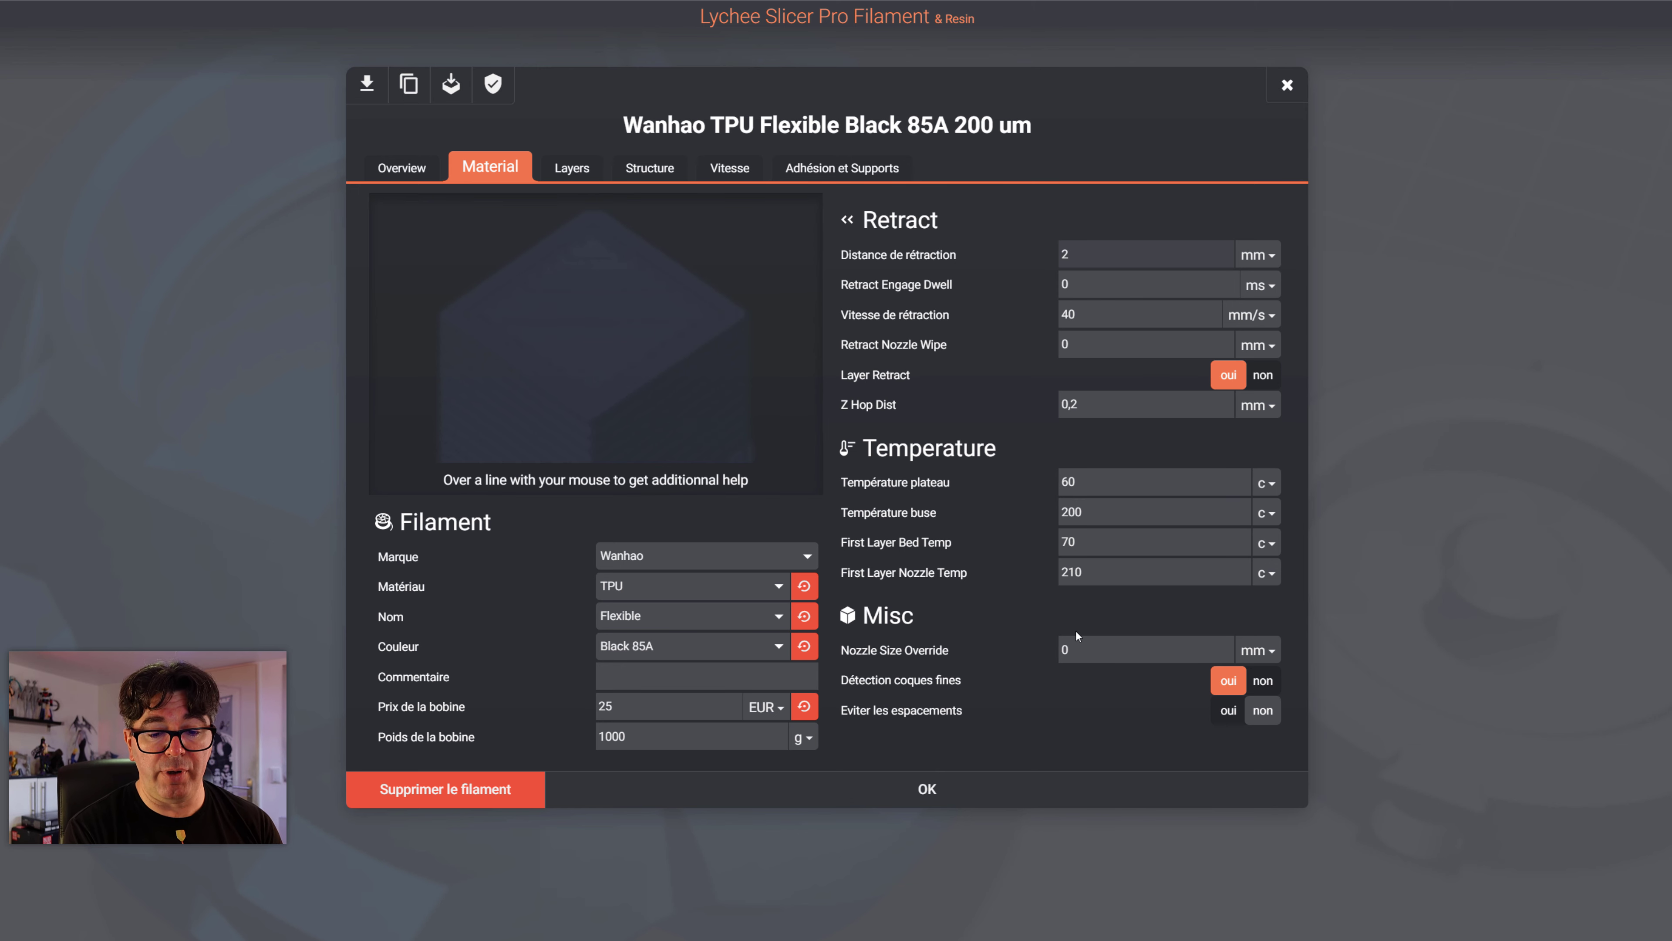
Set the TPU profile's infill speed to 120 mm/s and save the filament settings
click(570, 169)
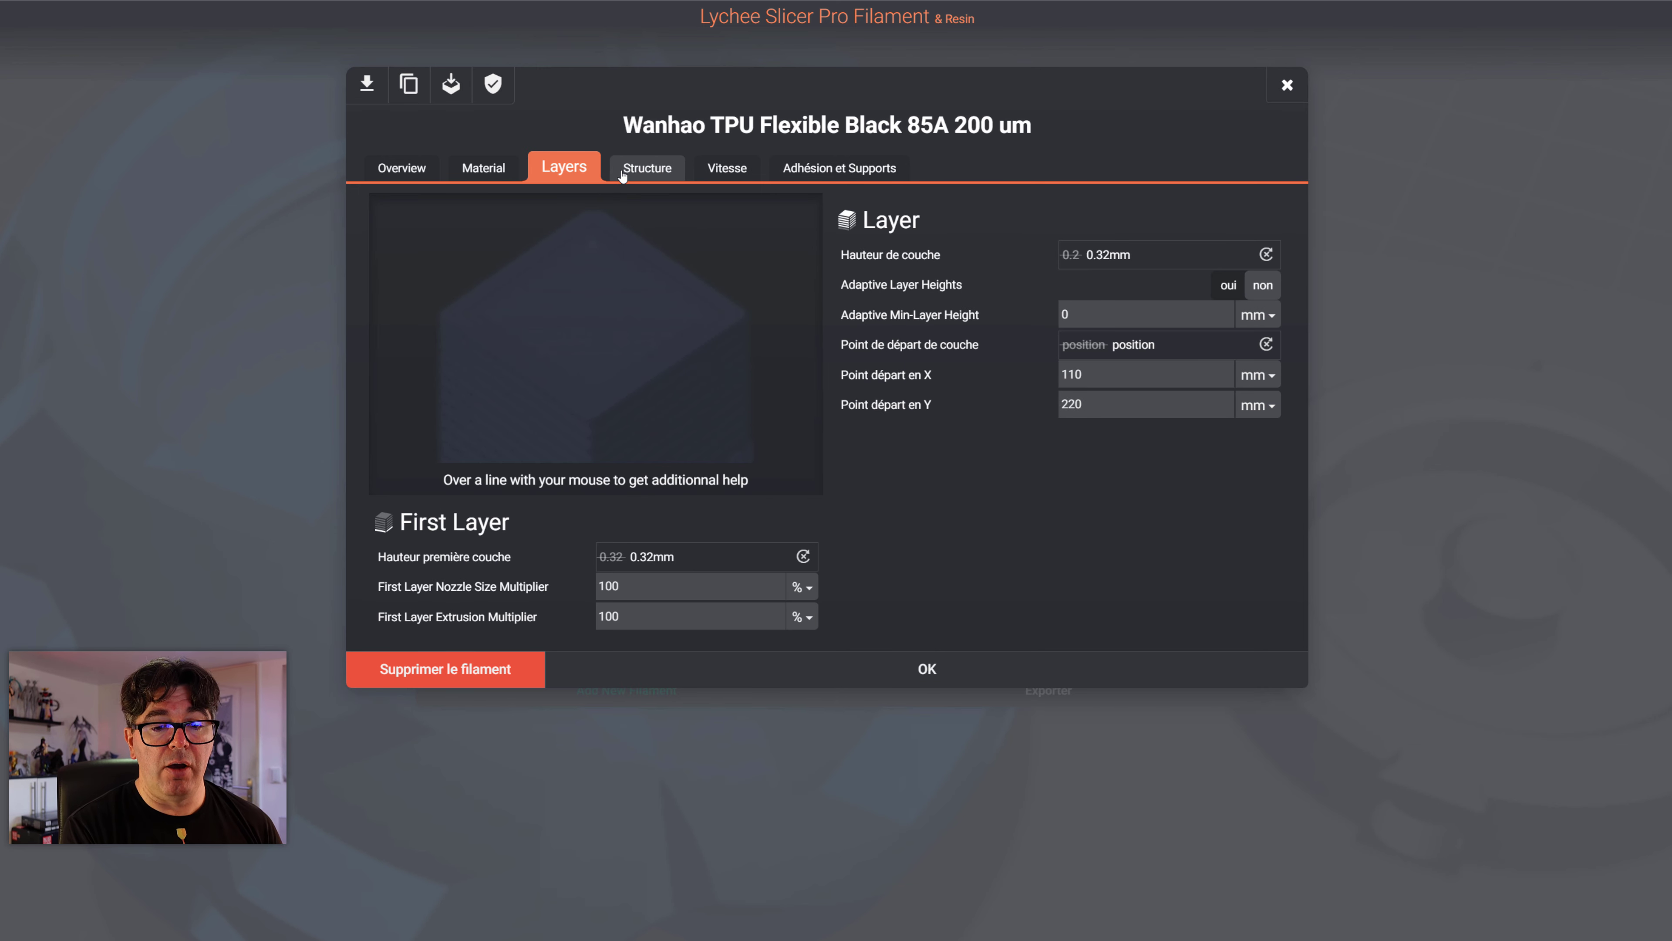
click(659, 173)
click(724, 171)
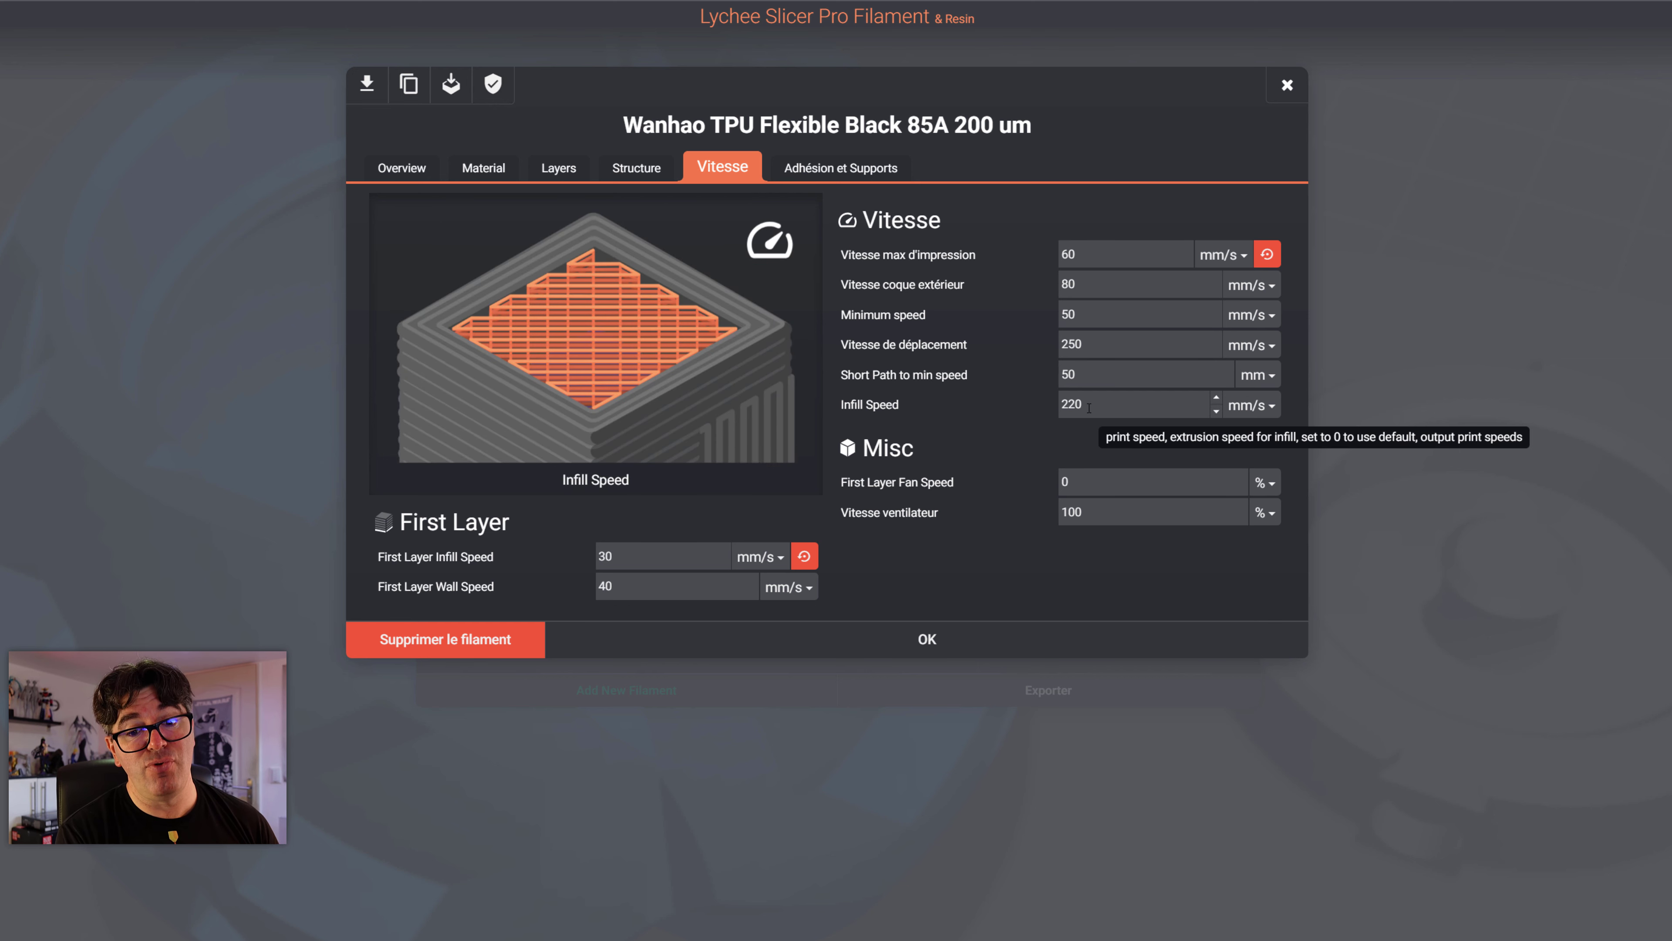
drag(1087, 409, 986, 405)
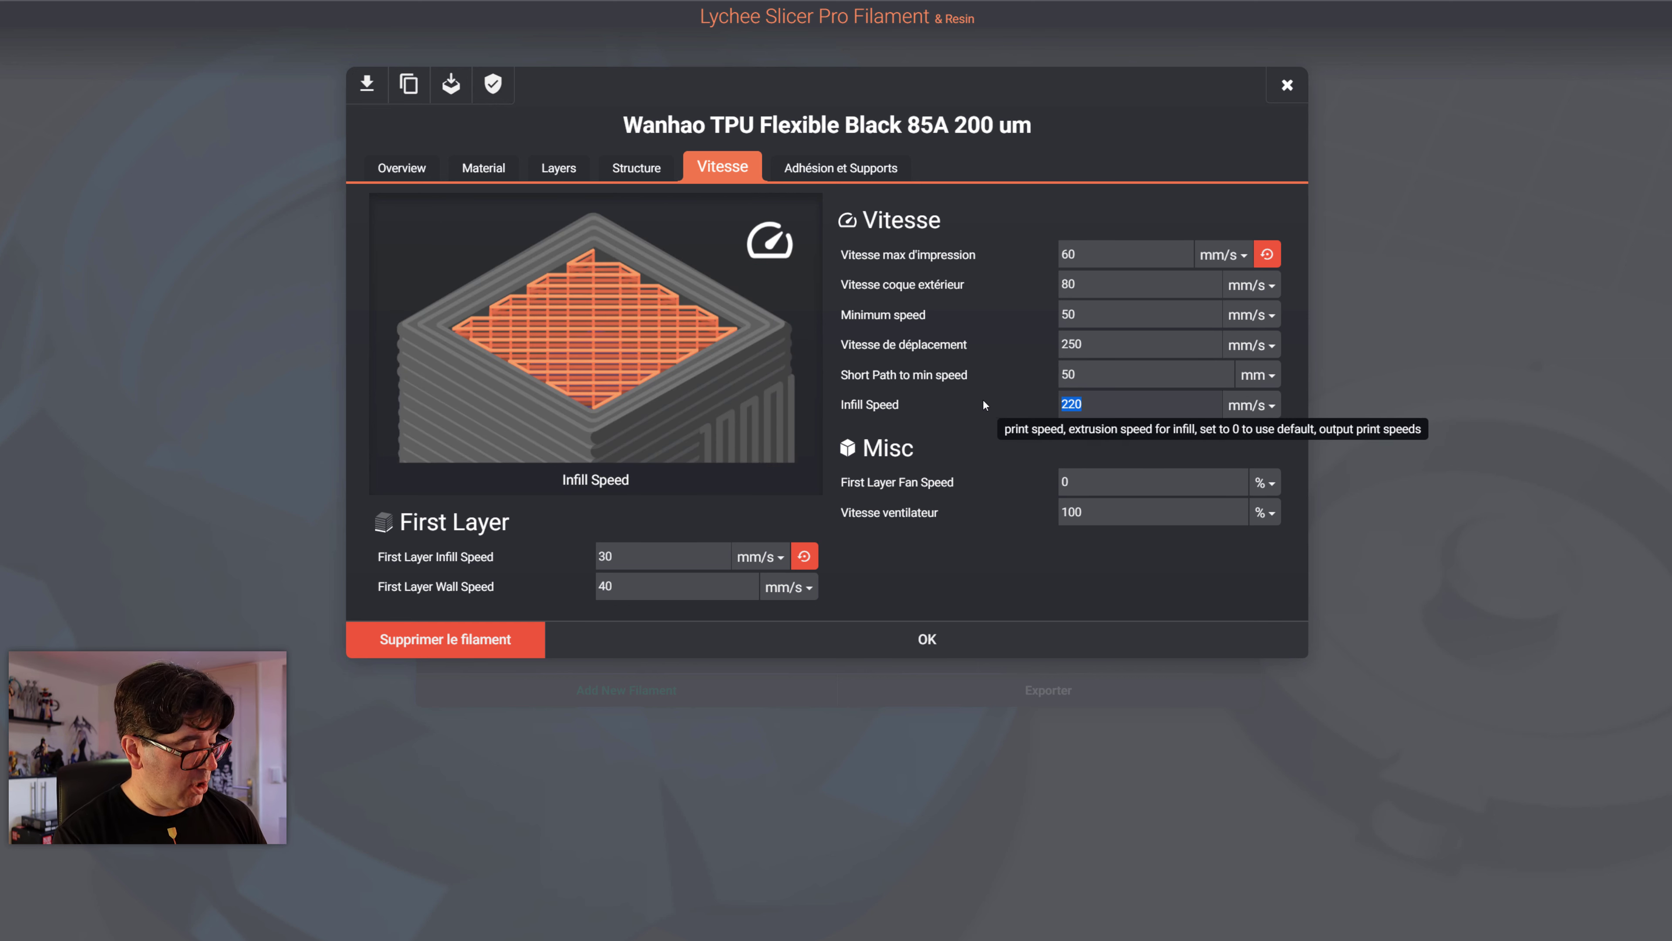
text(120)
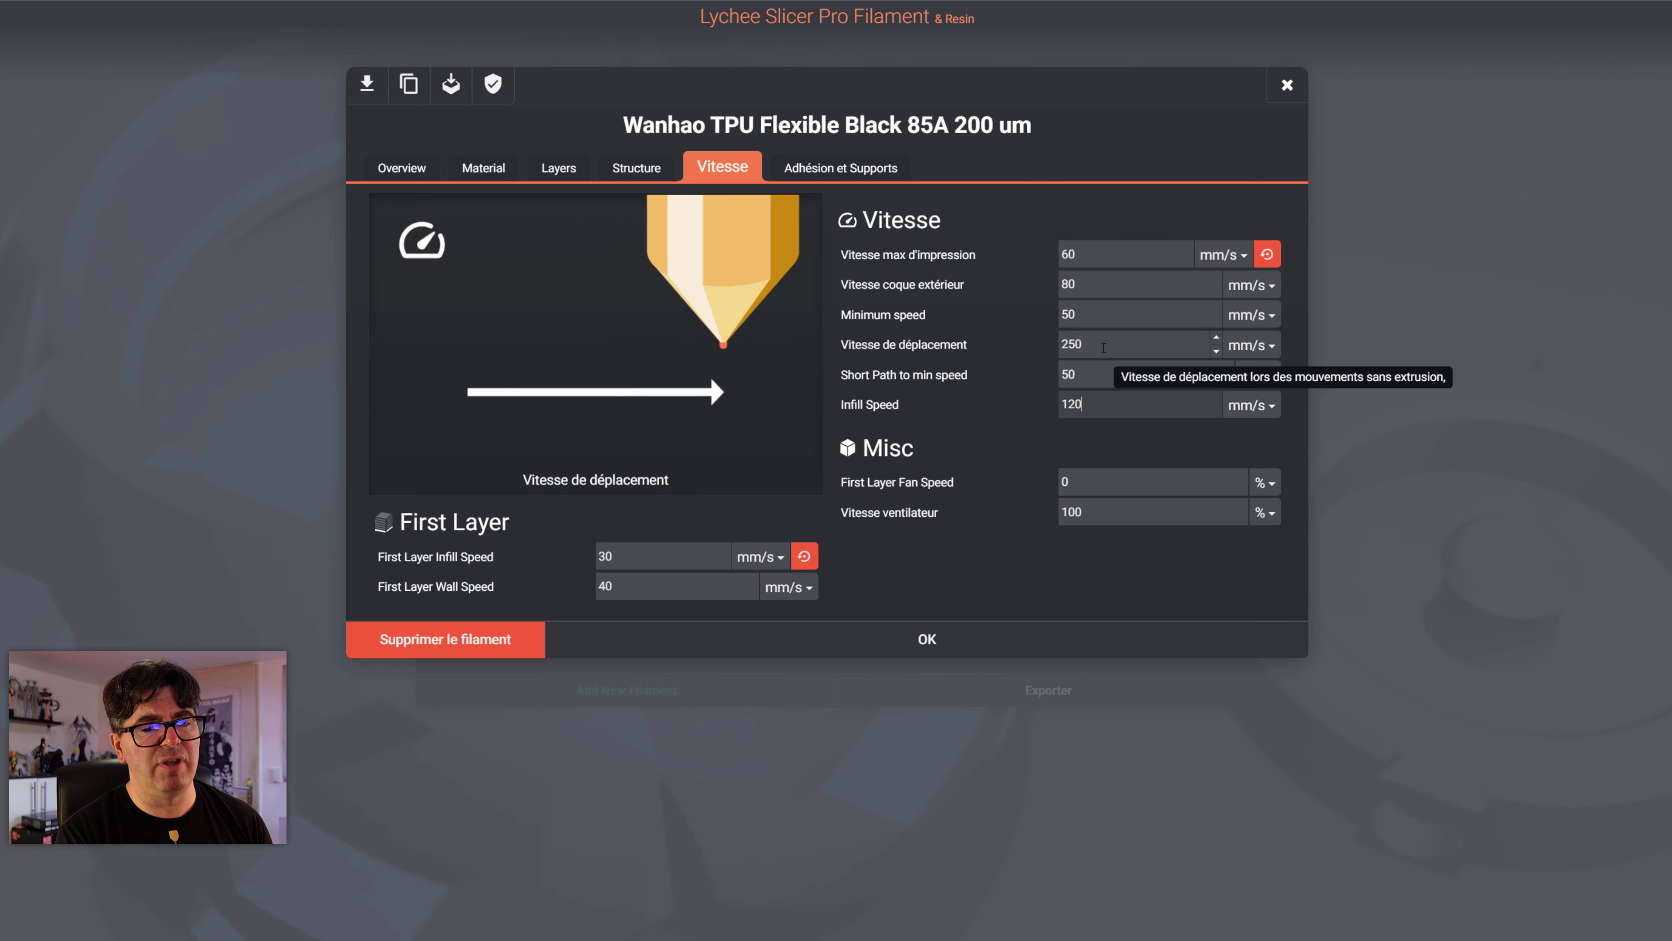
double_click(1103, 345)
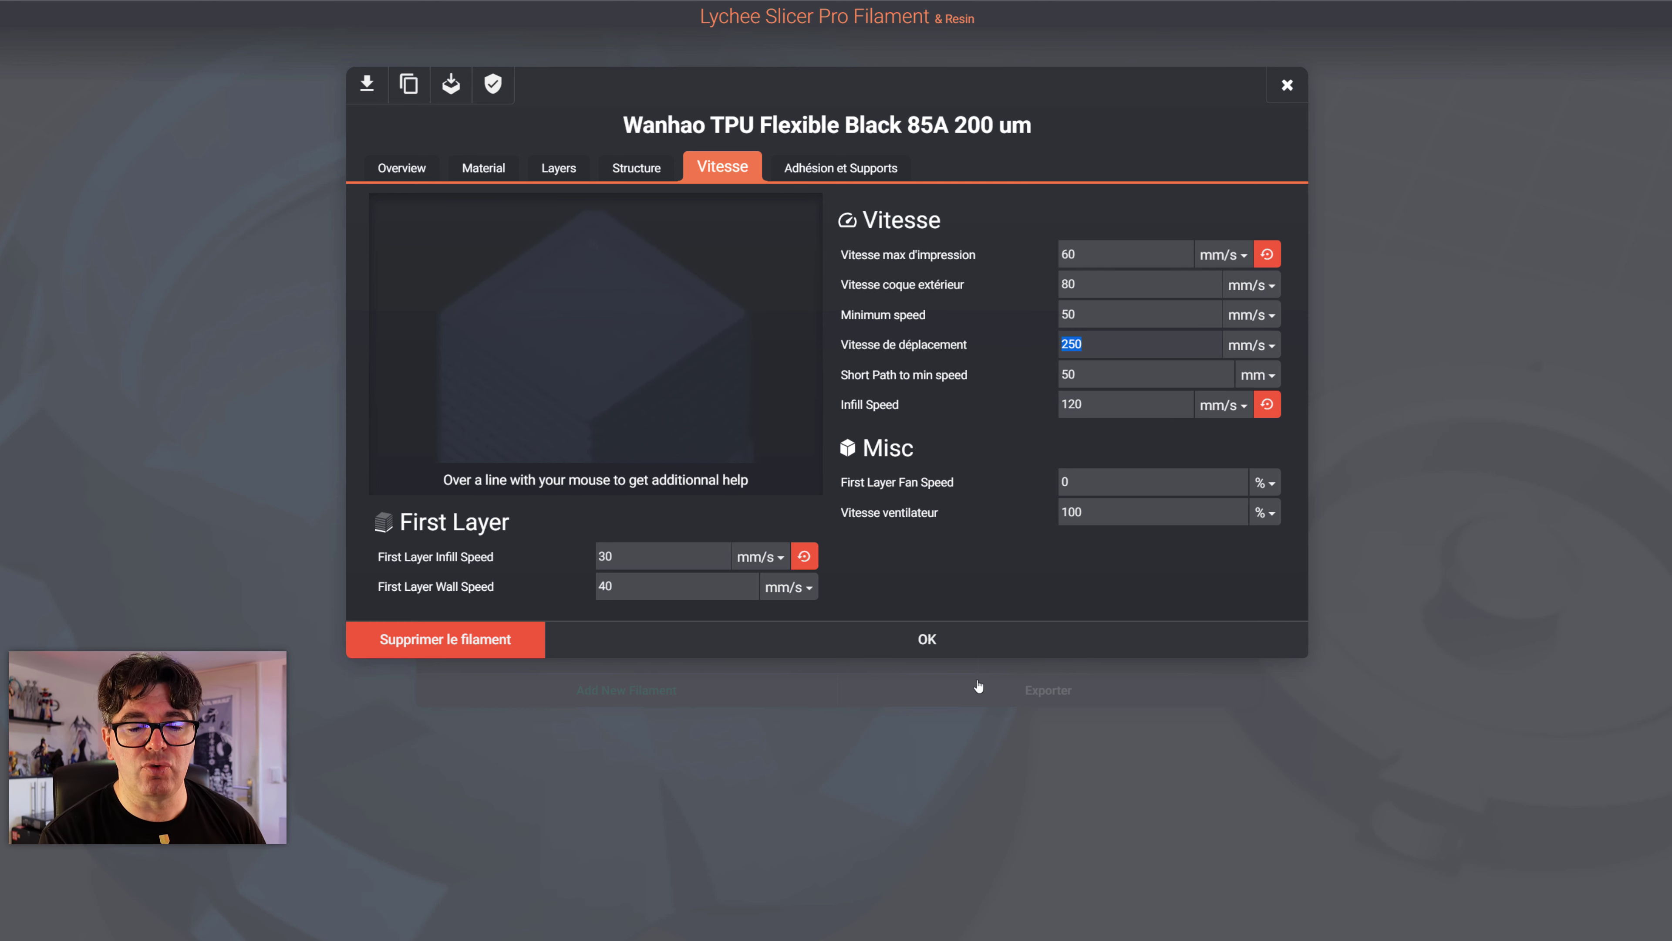
click(906, 639)
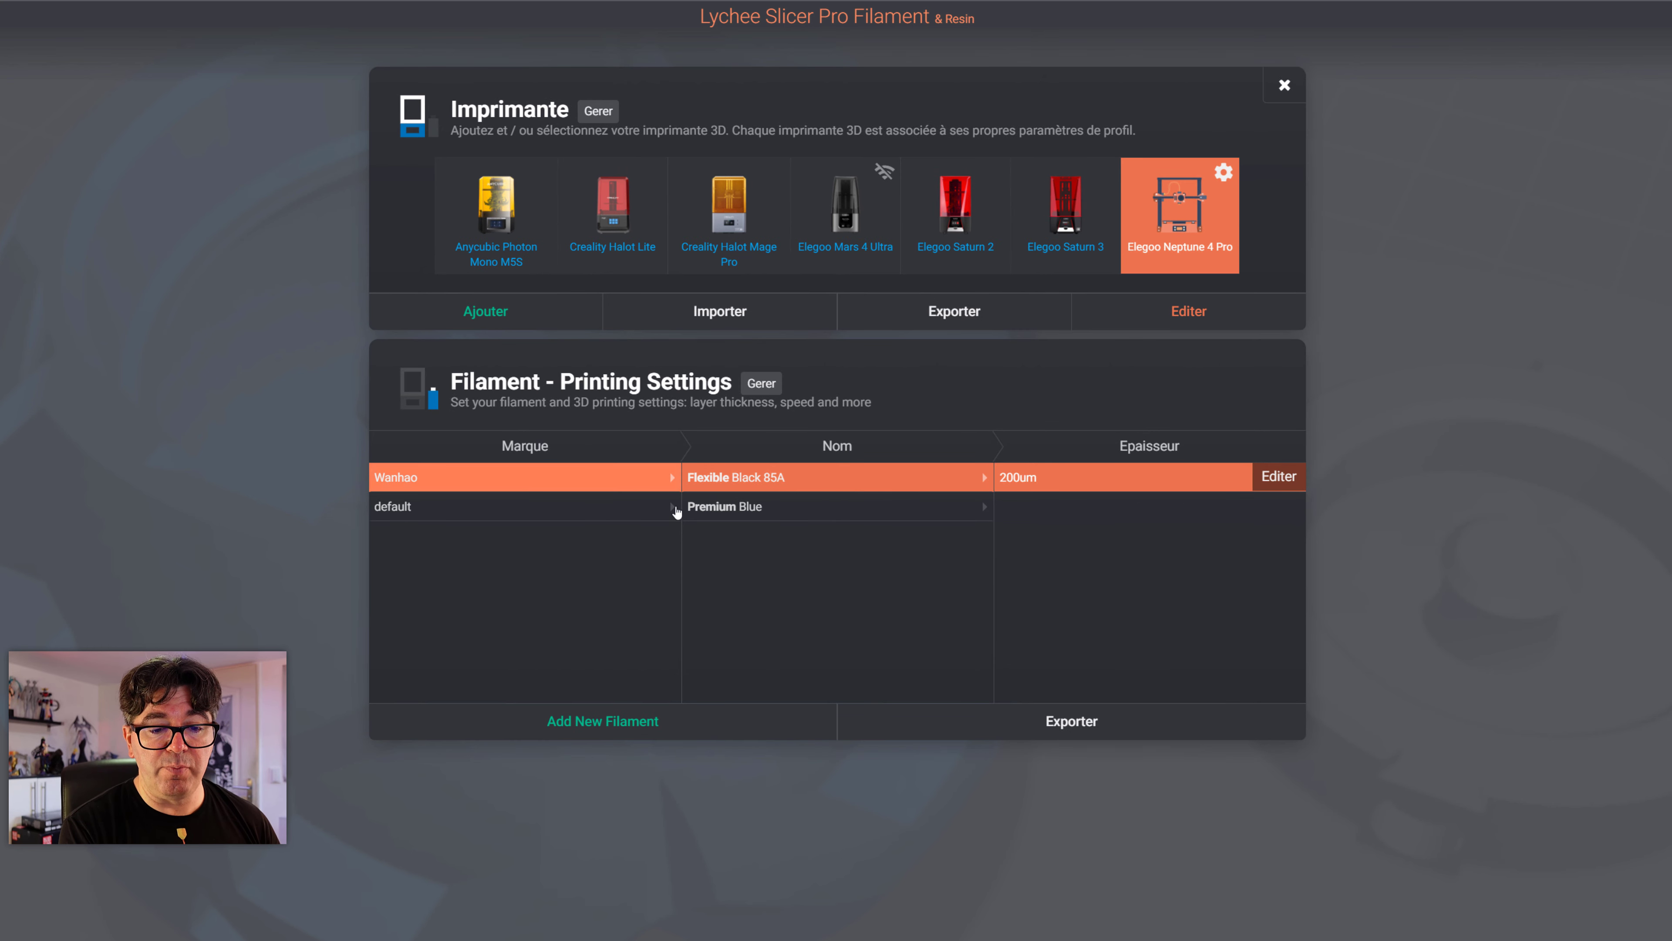
Alternate between the Wanhao Premium Blue and Flexible Black 85A filaments, leave Flexible Black 85A selected, and return to the model's preparation view
click(727, 507)
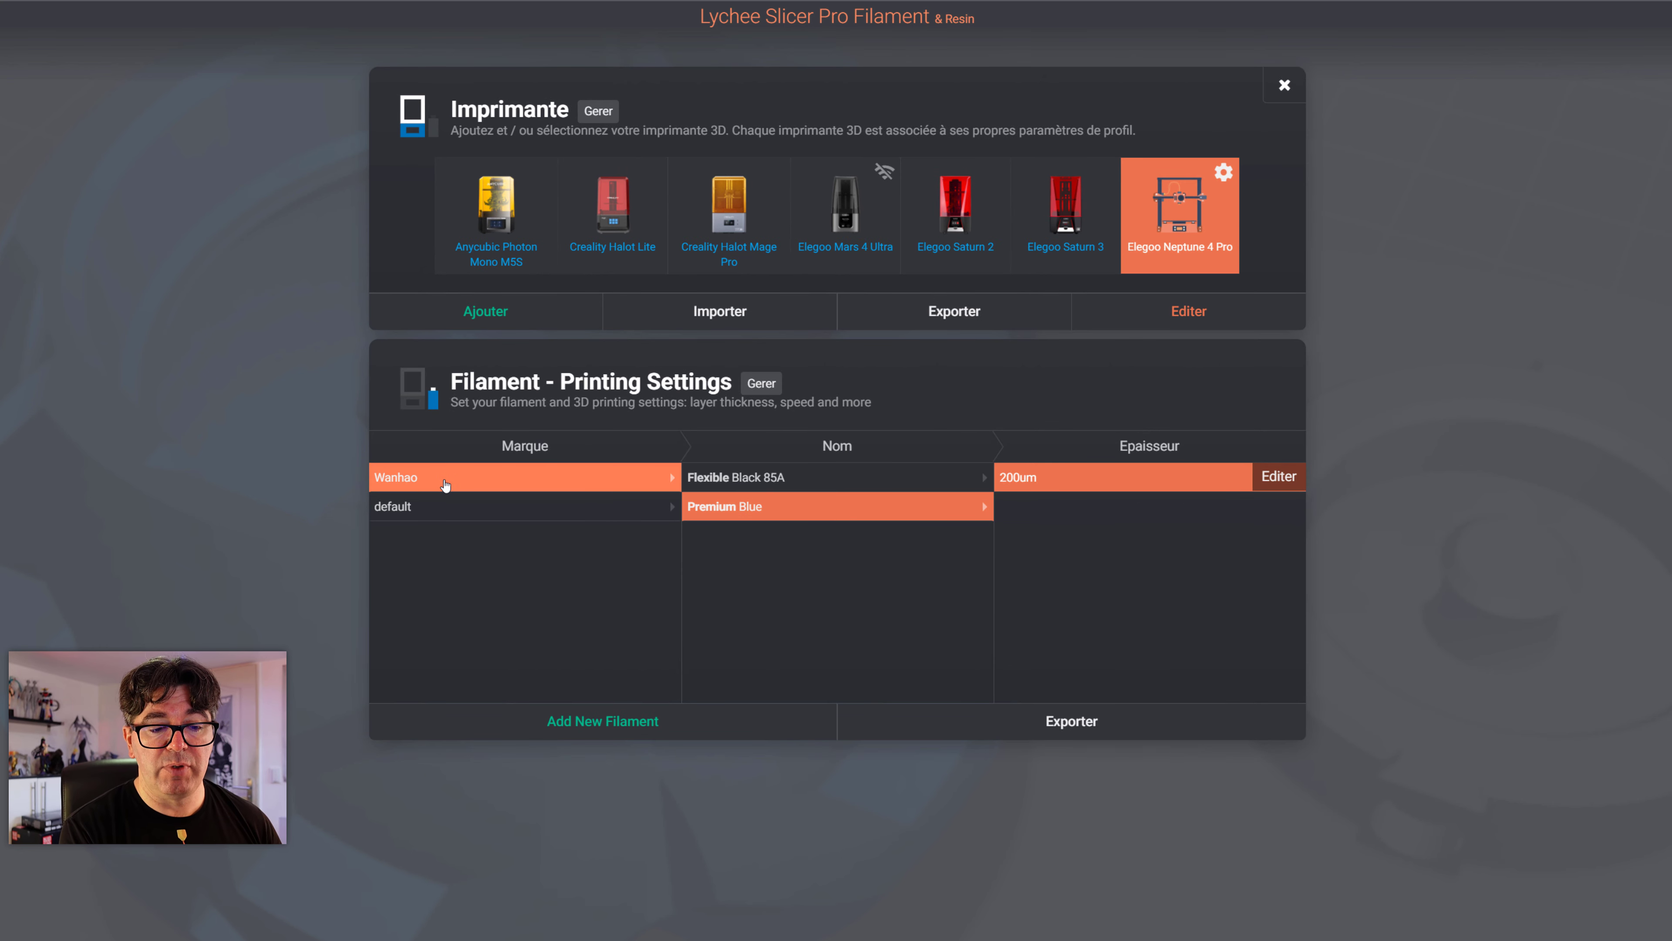
click(724, 481)
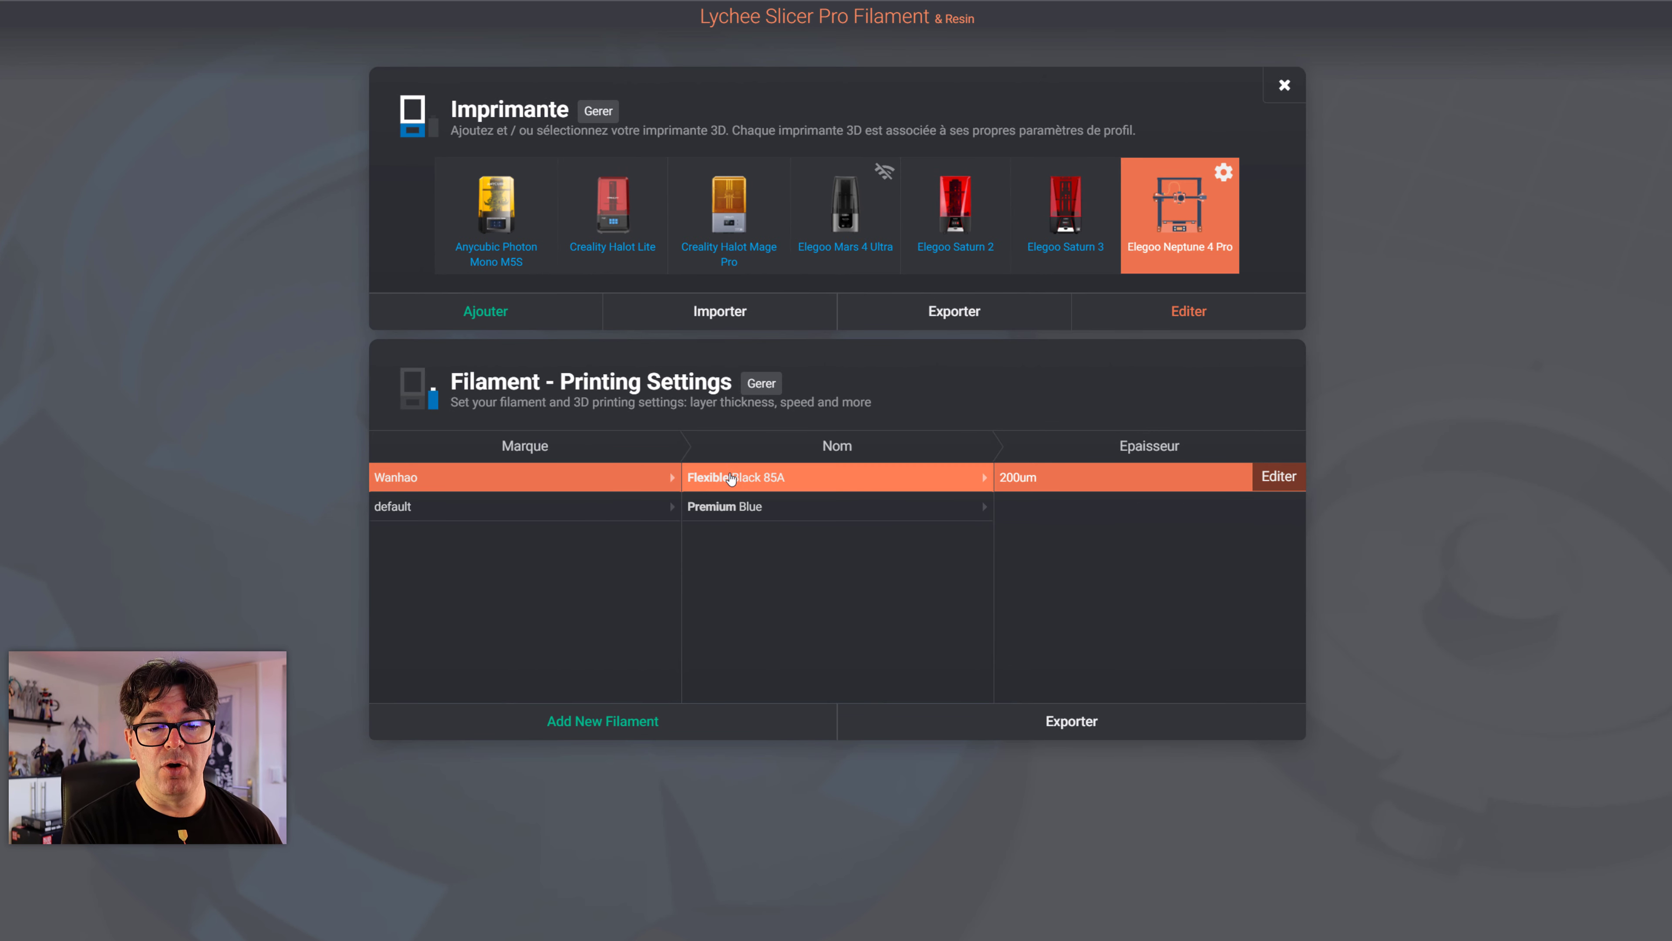
click(729, 508)
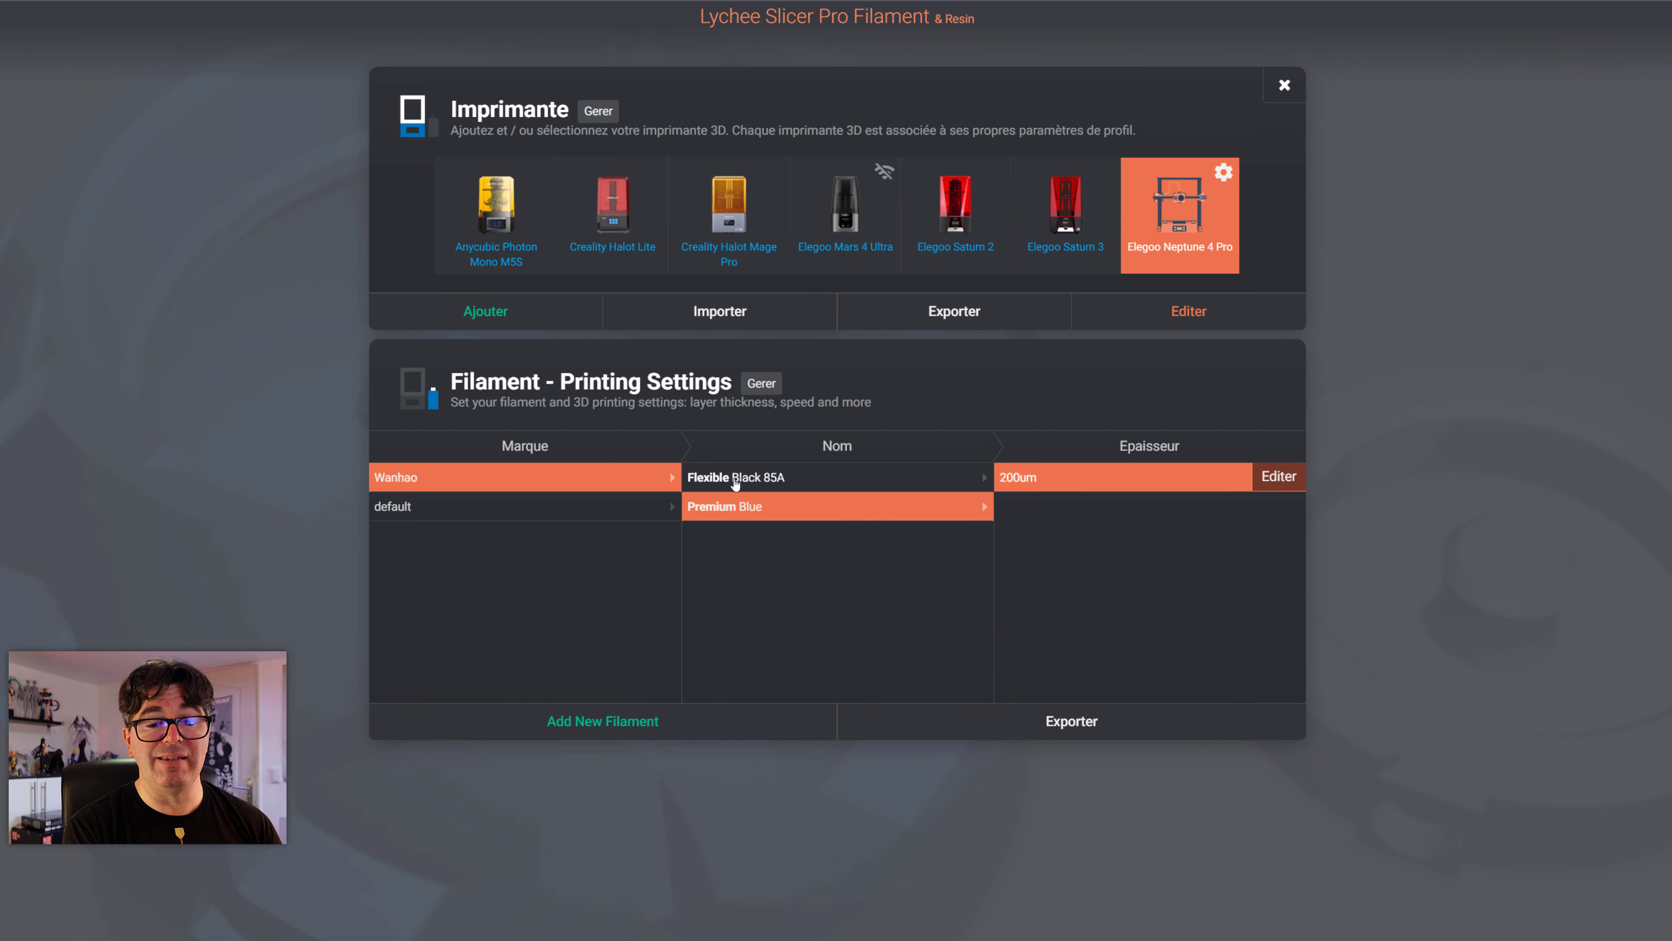
click(736, 483)
click(729, 508)
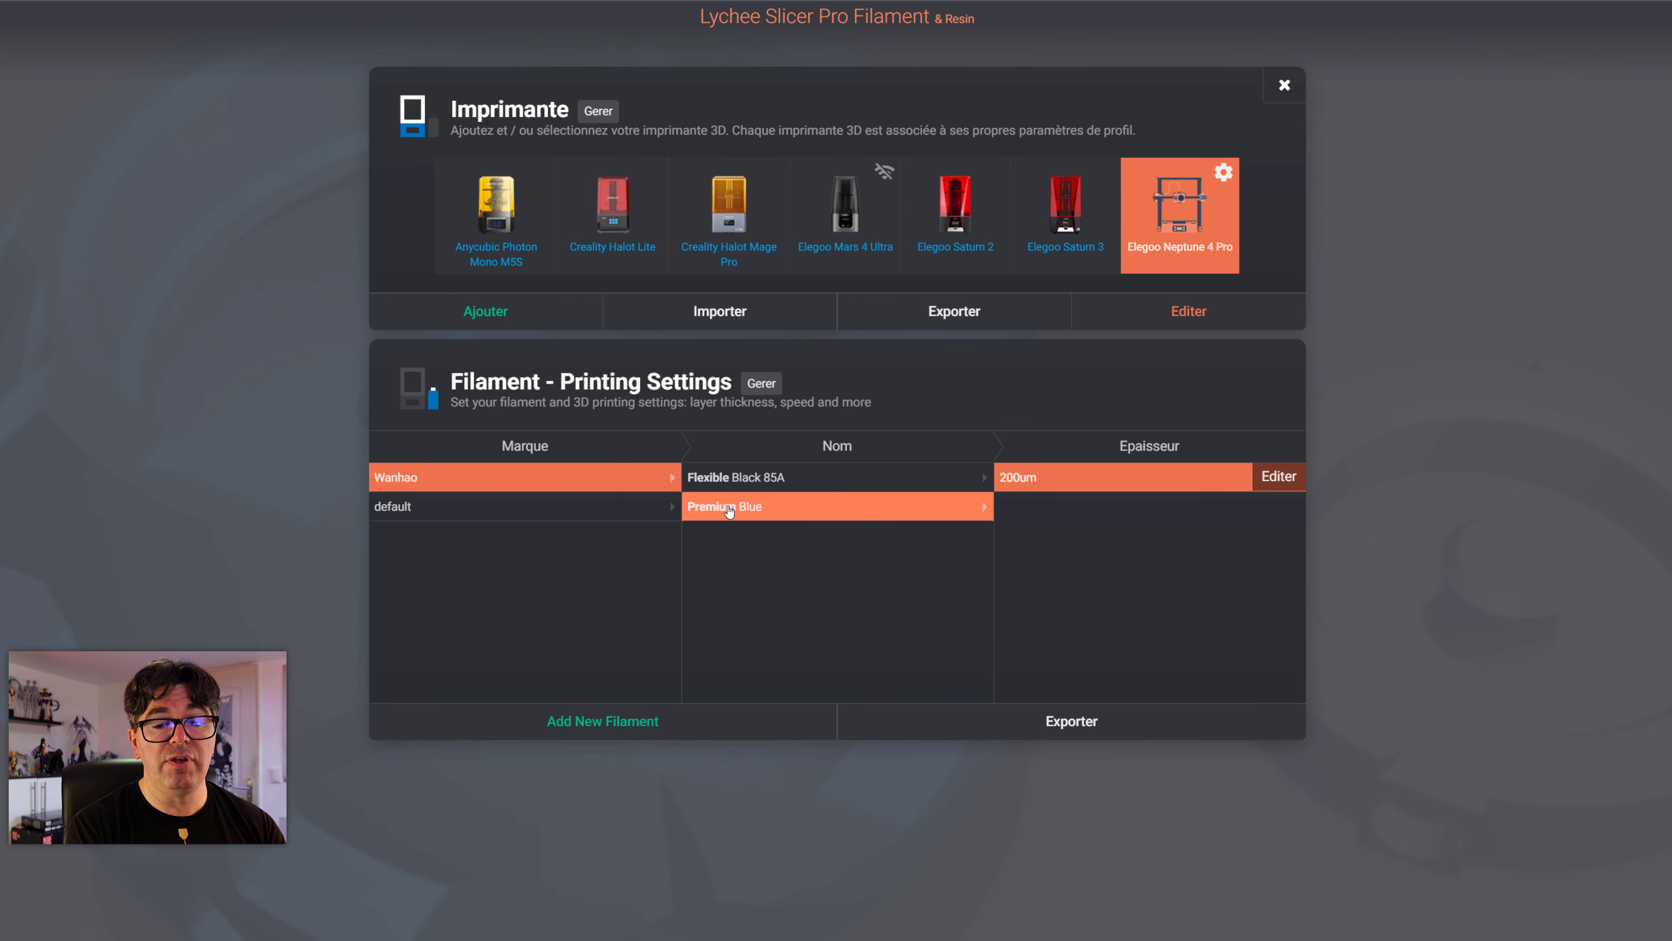
click(735, 478)
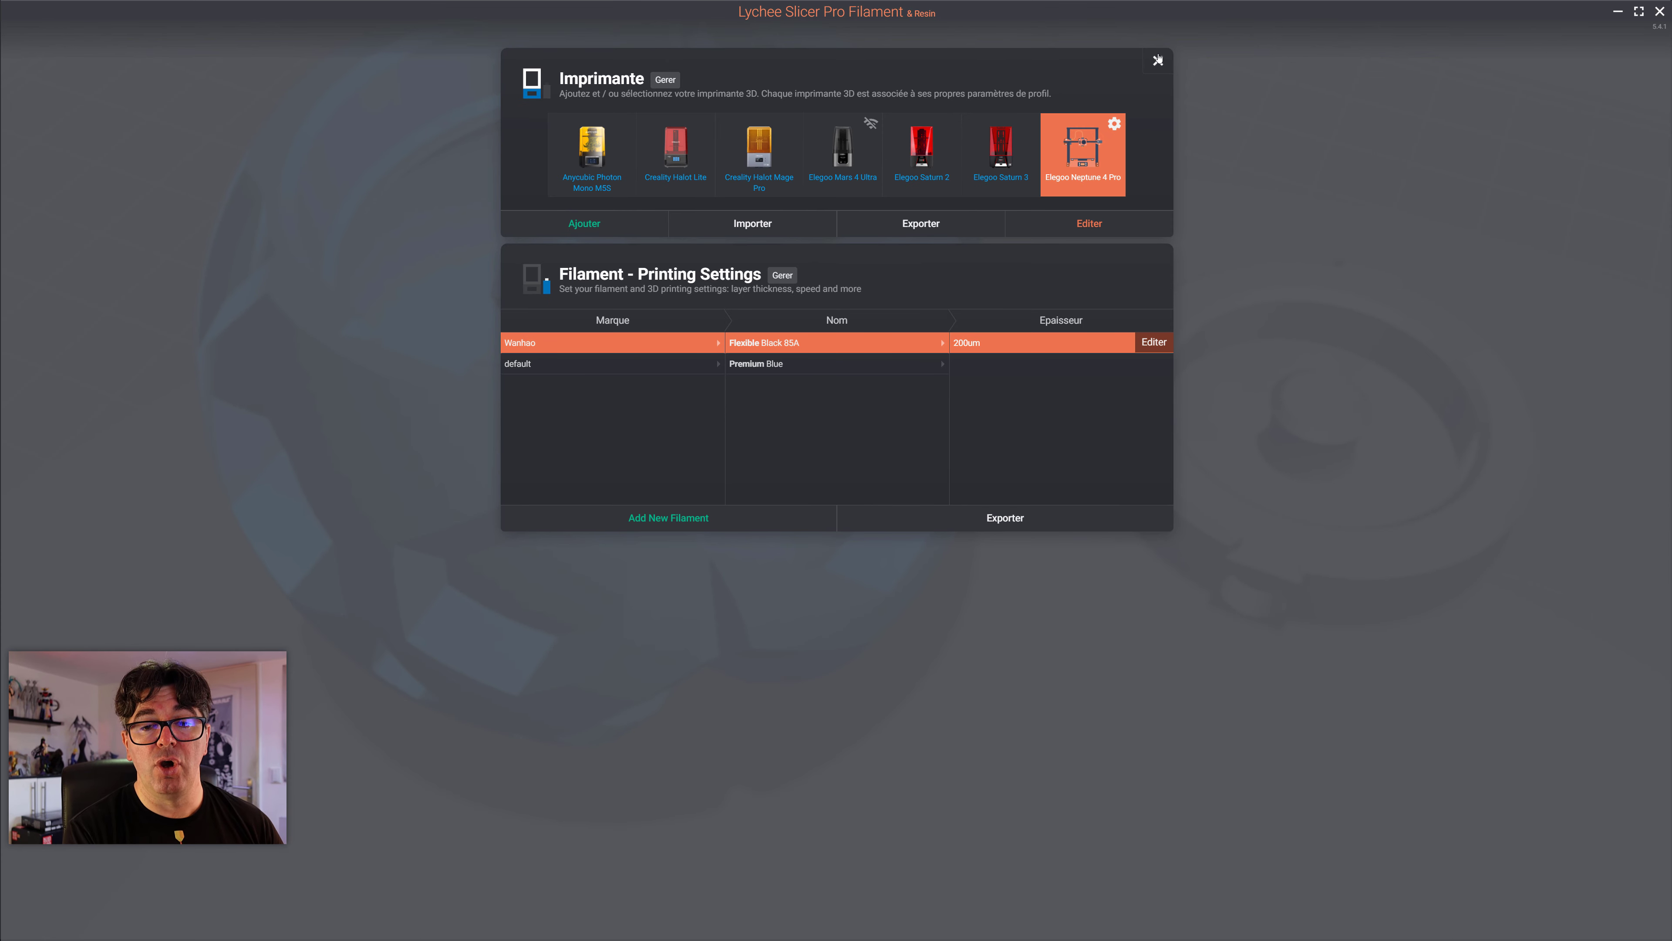
click(1158, 60)
click(849, 46)
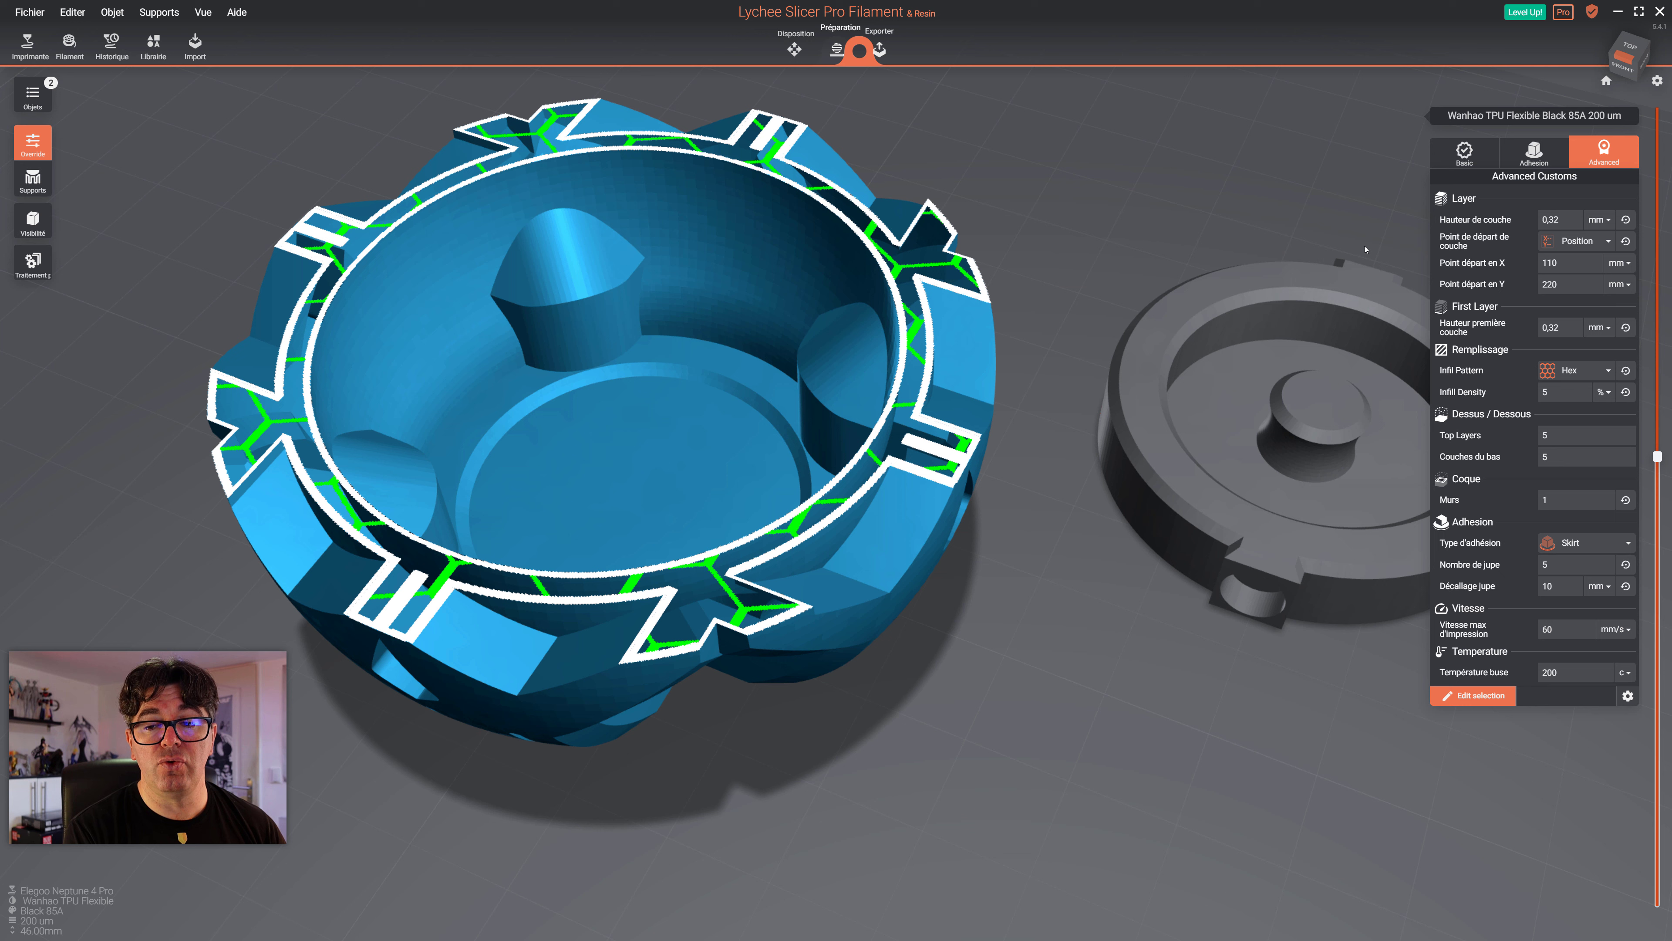